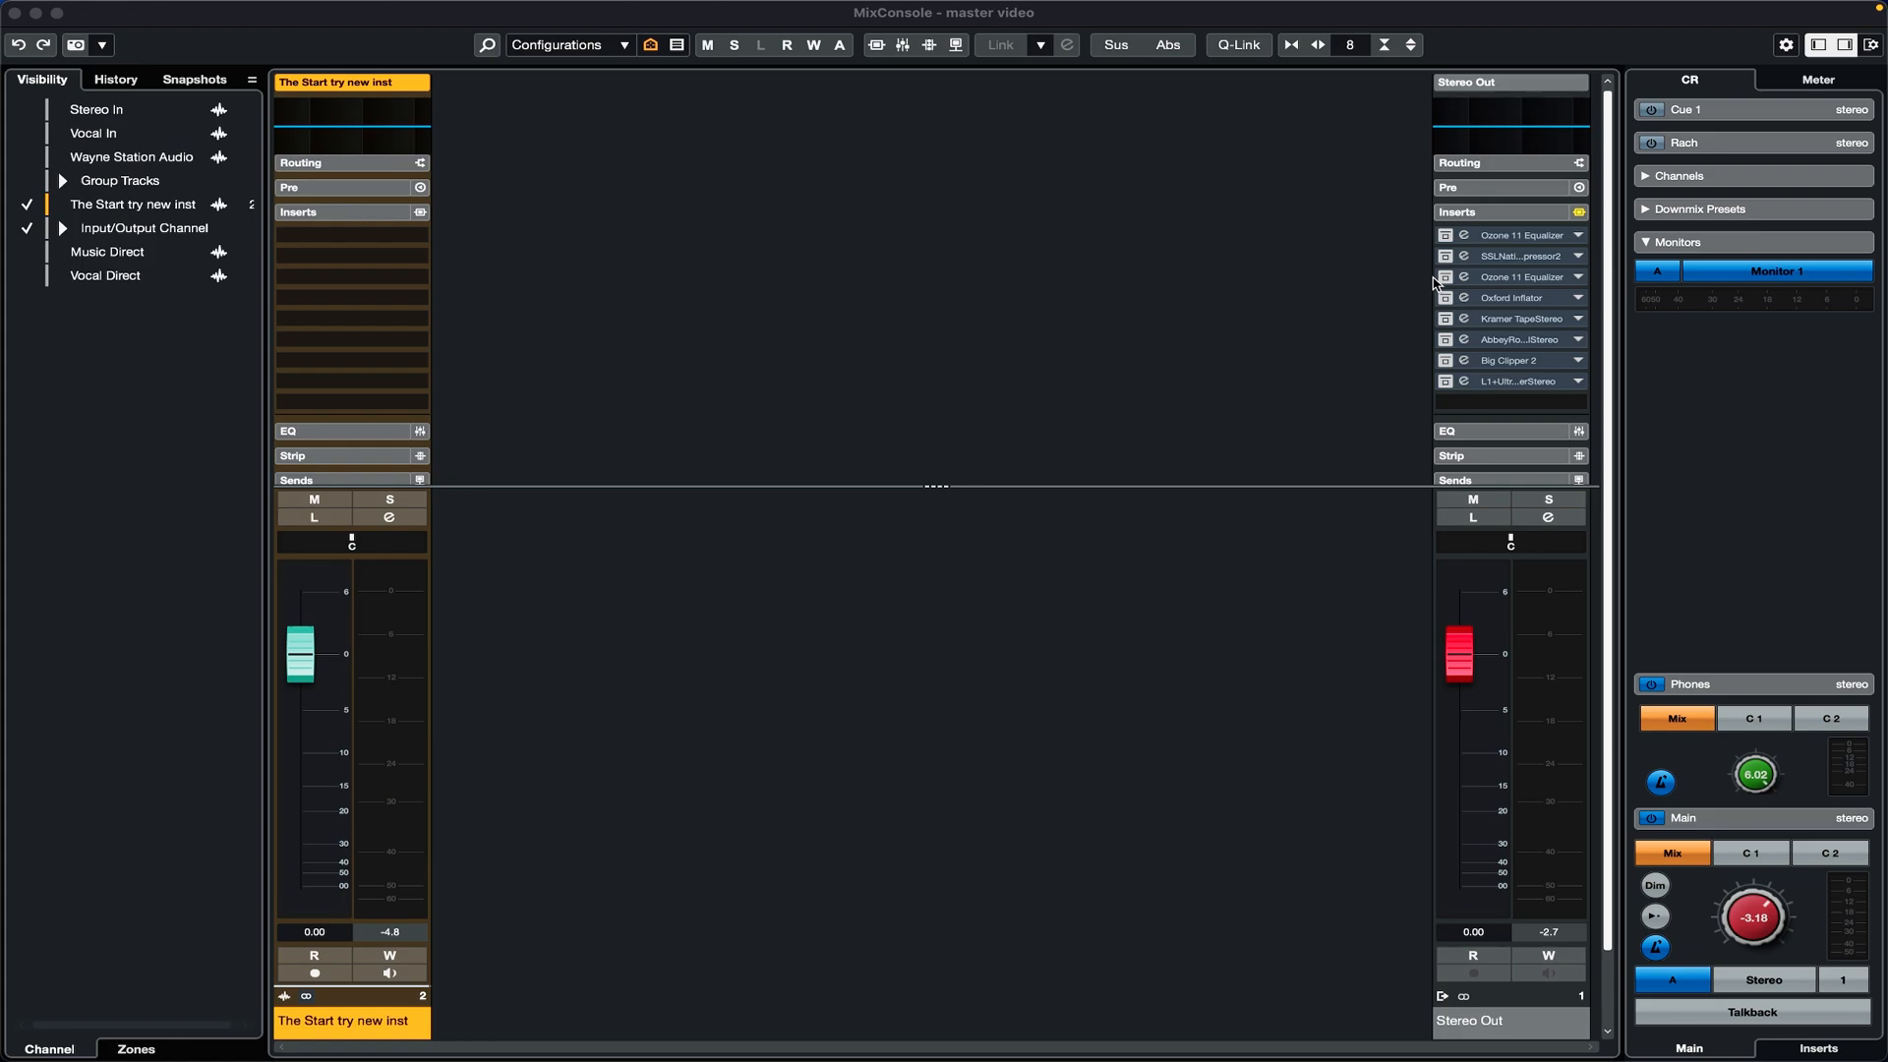
Step: Audition the track, activate the first Ozone 11 Equalizer on Stereo Out, and add a low shelf cut of -2.1 dB at 24 Hz
key(space)
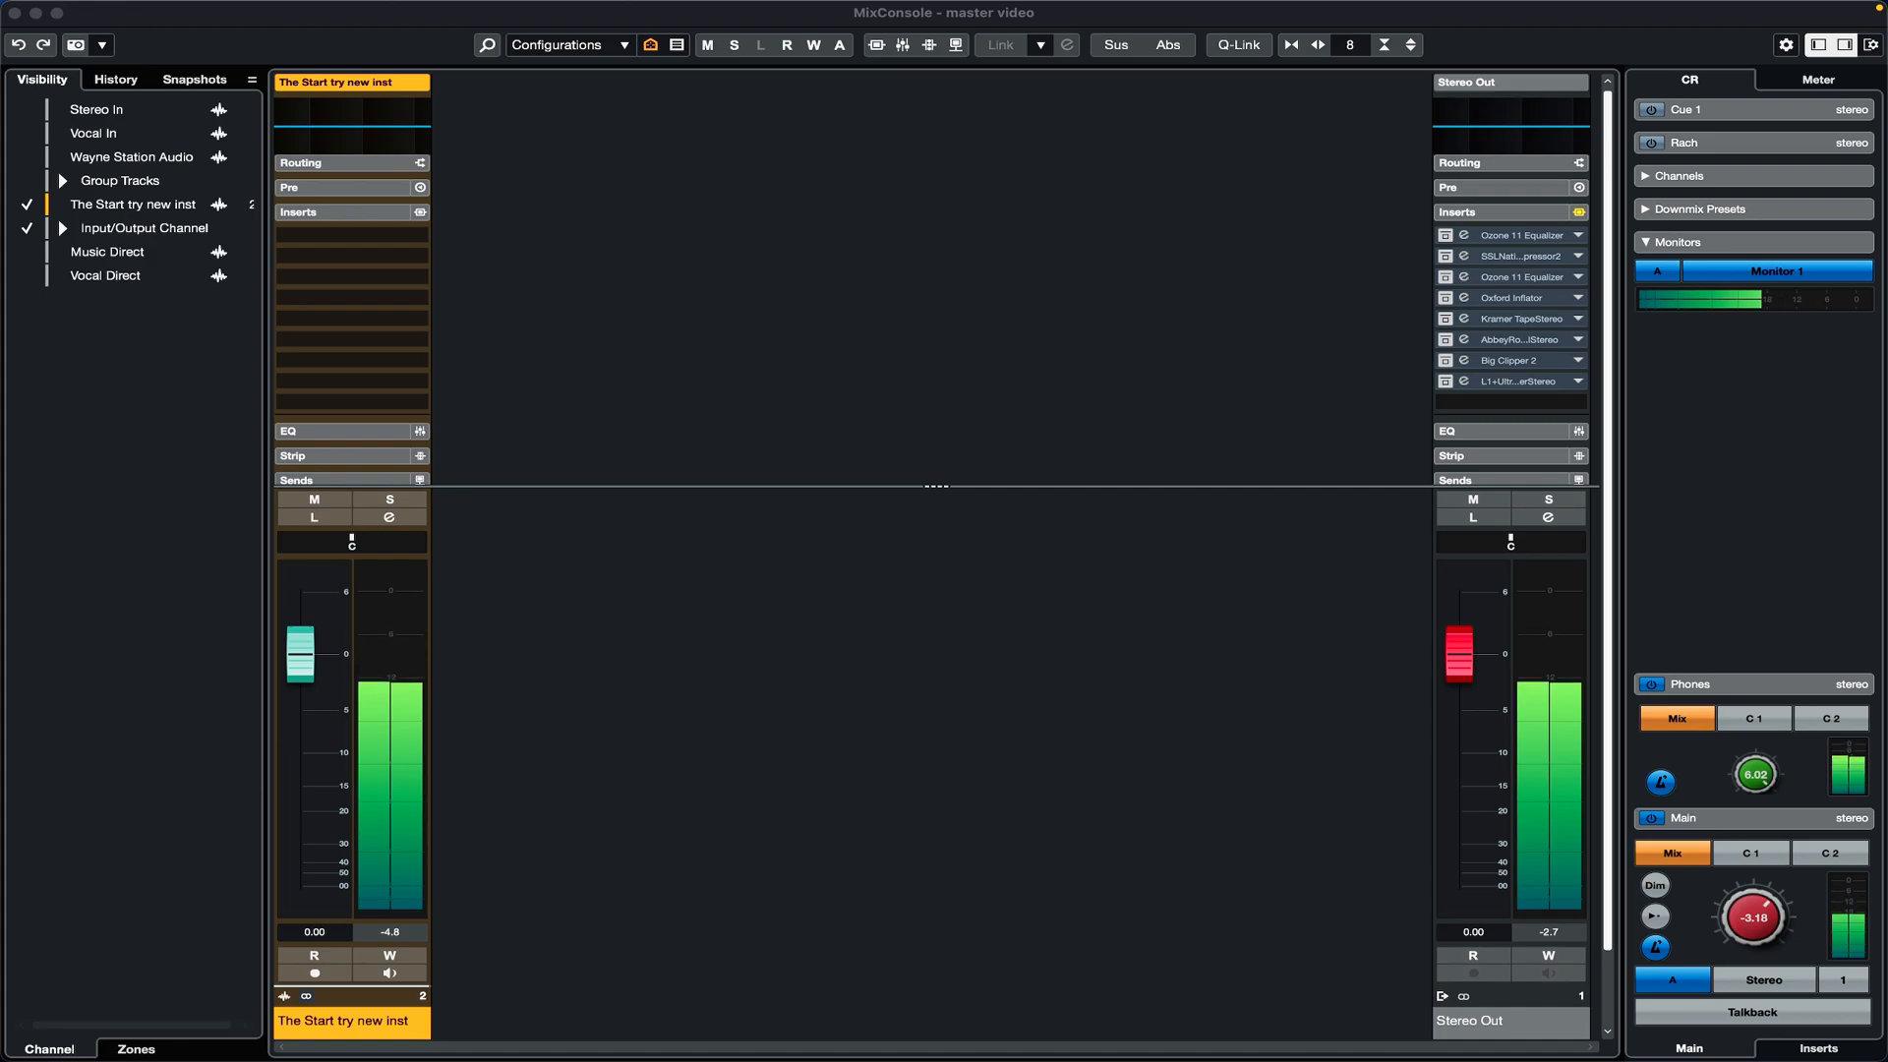
key(space)
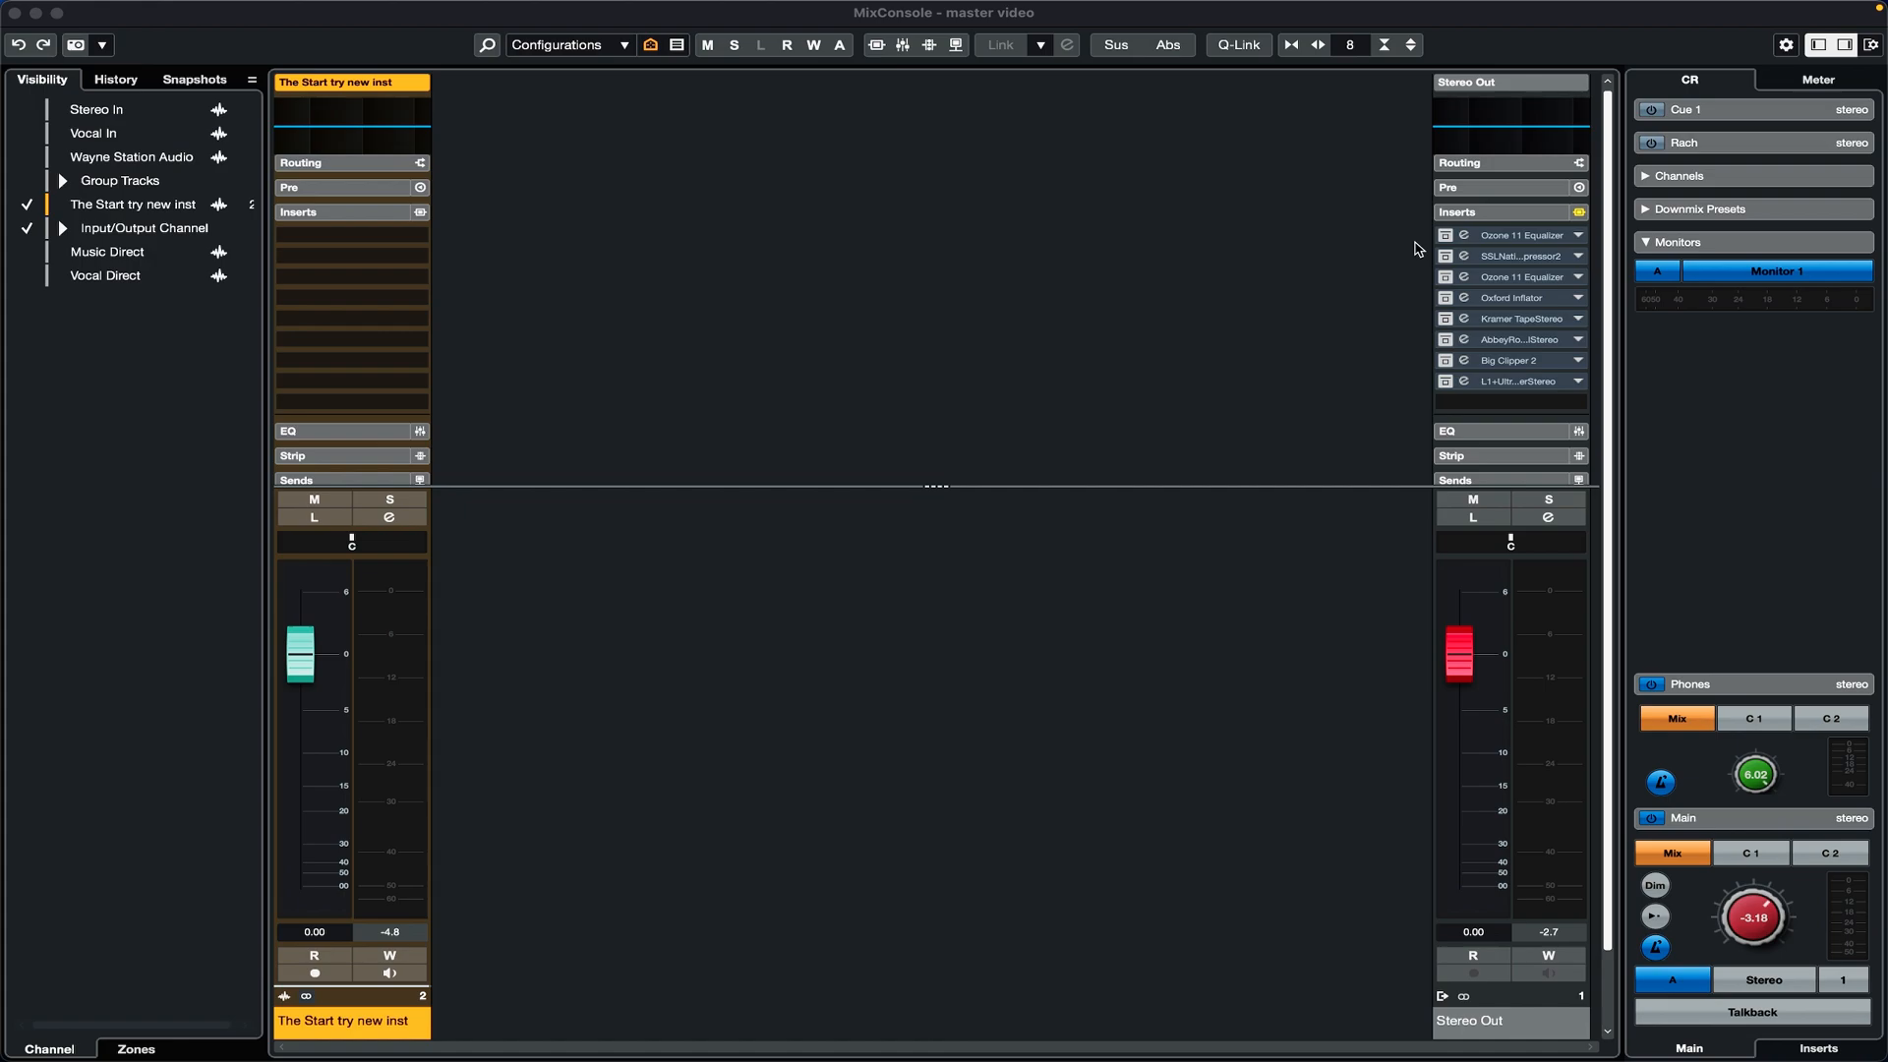
click(1470, 237)
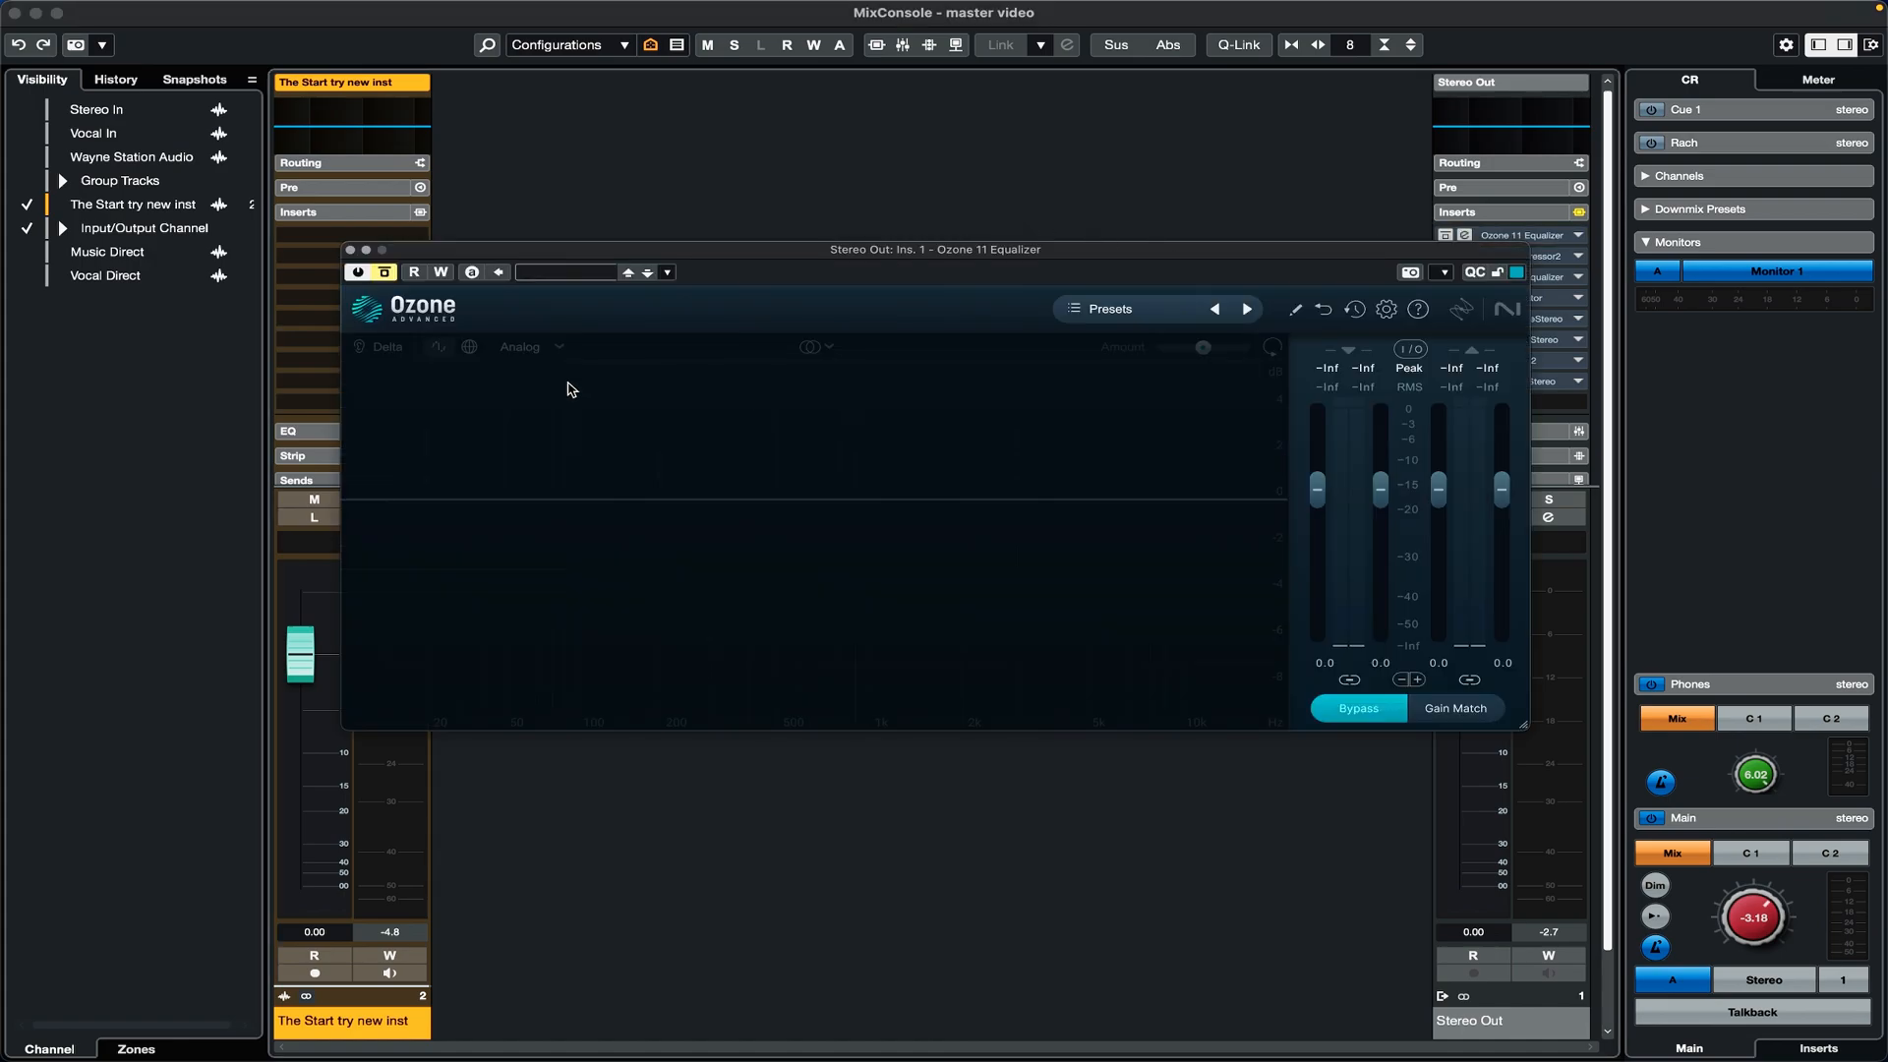
click(386, 276)
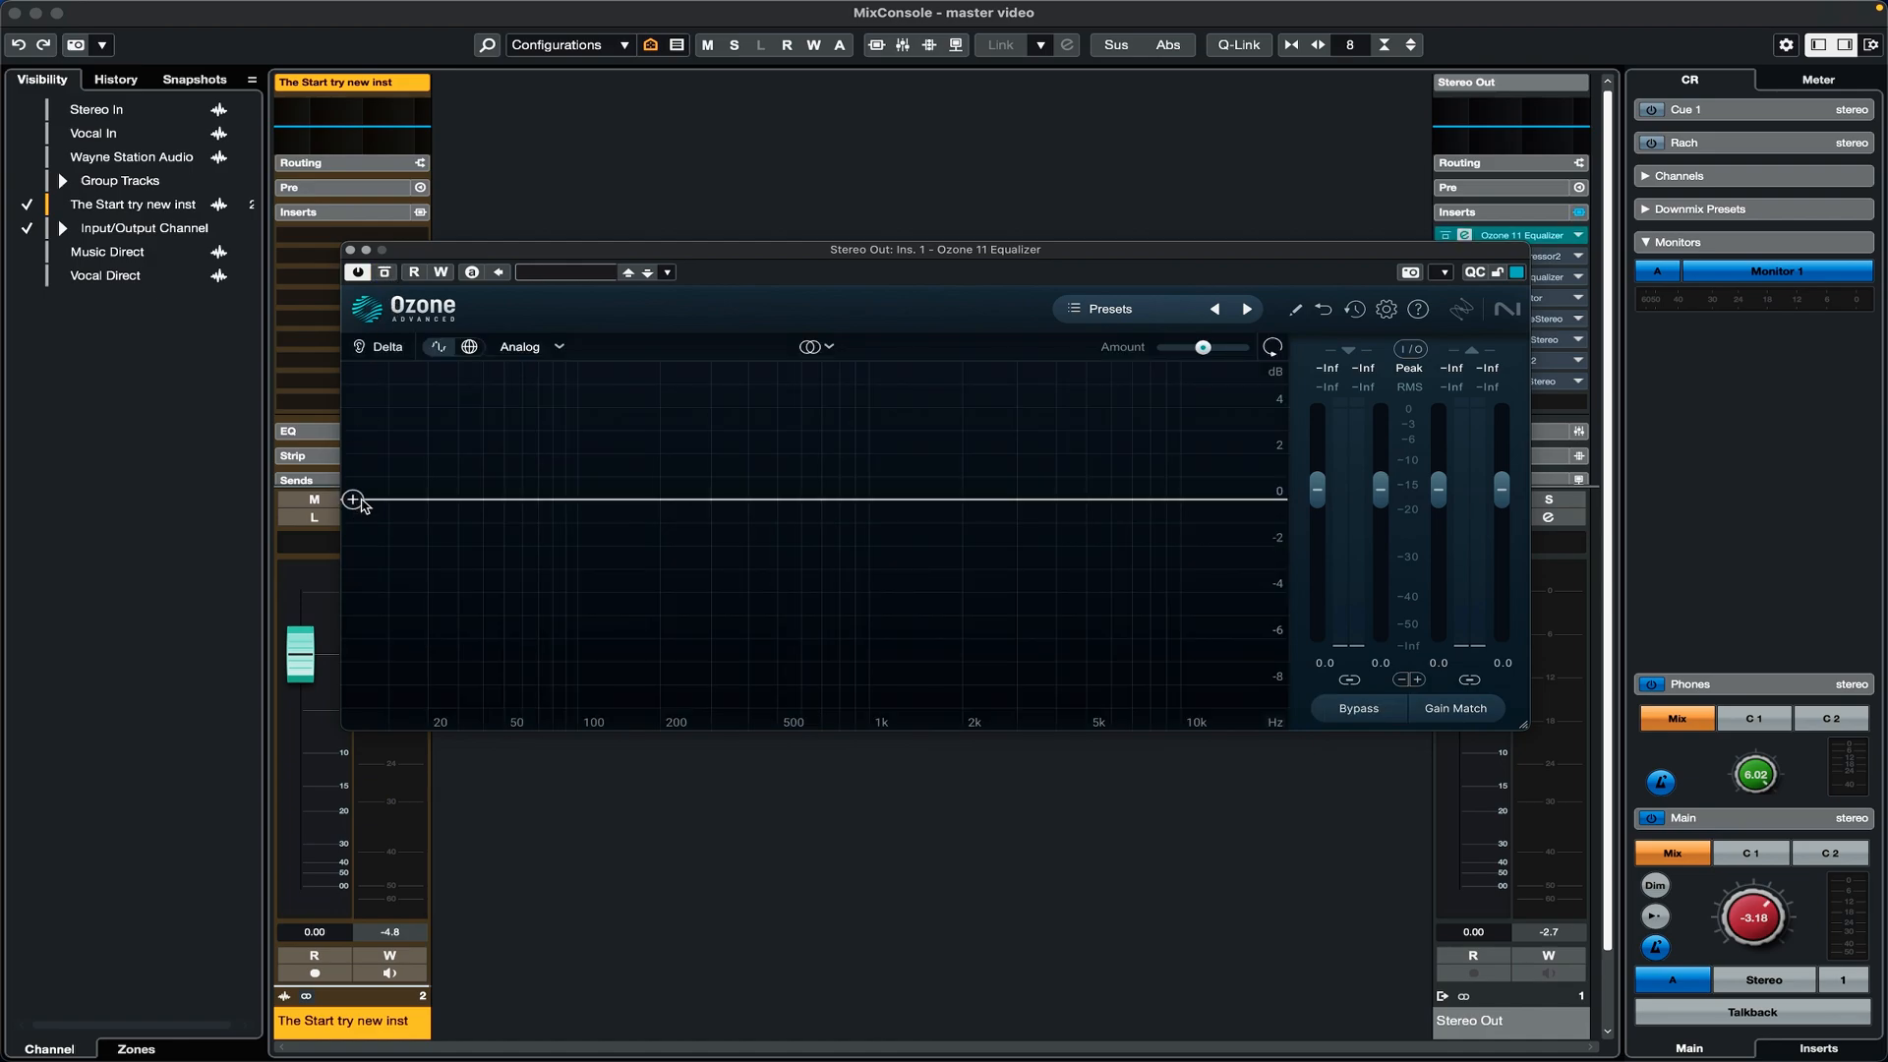
drag(381, 502, 440, 547)
key(space)
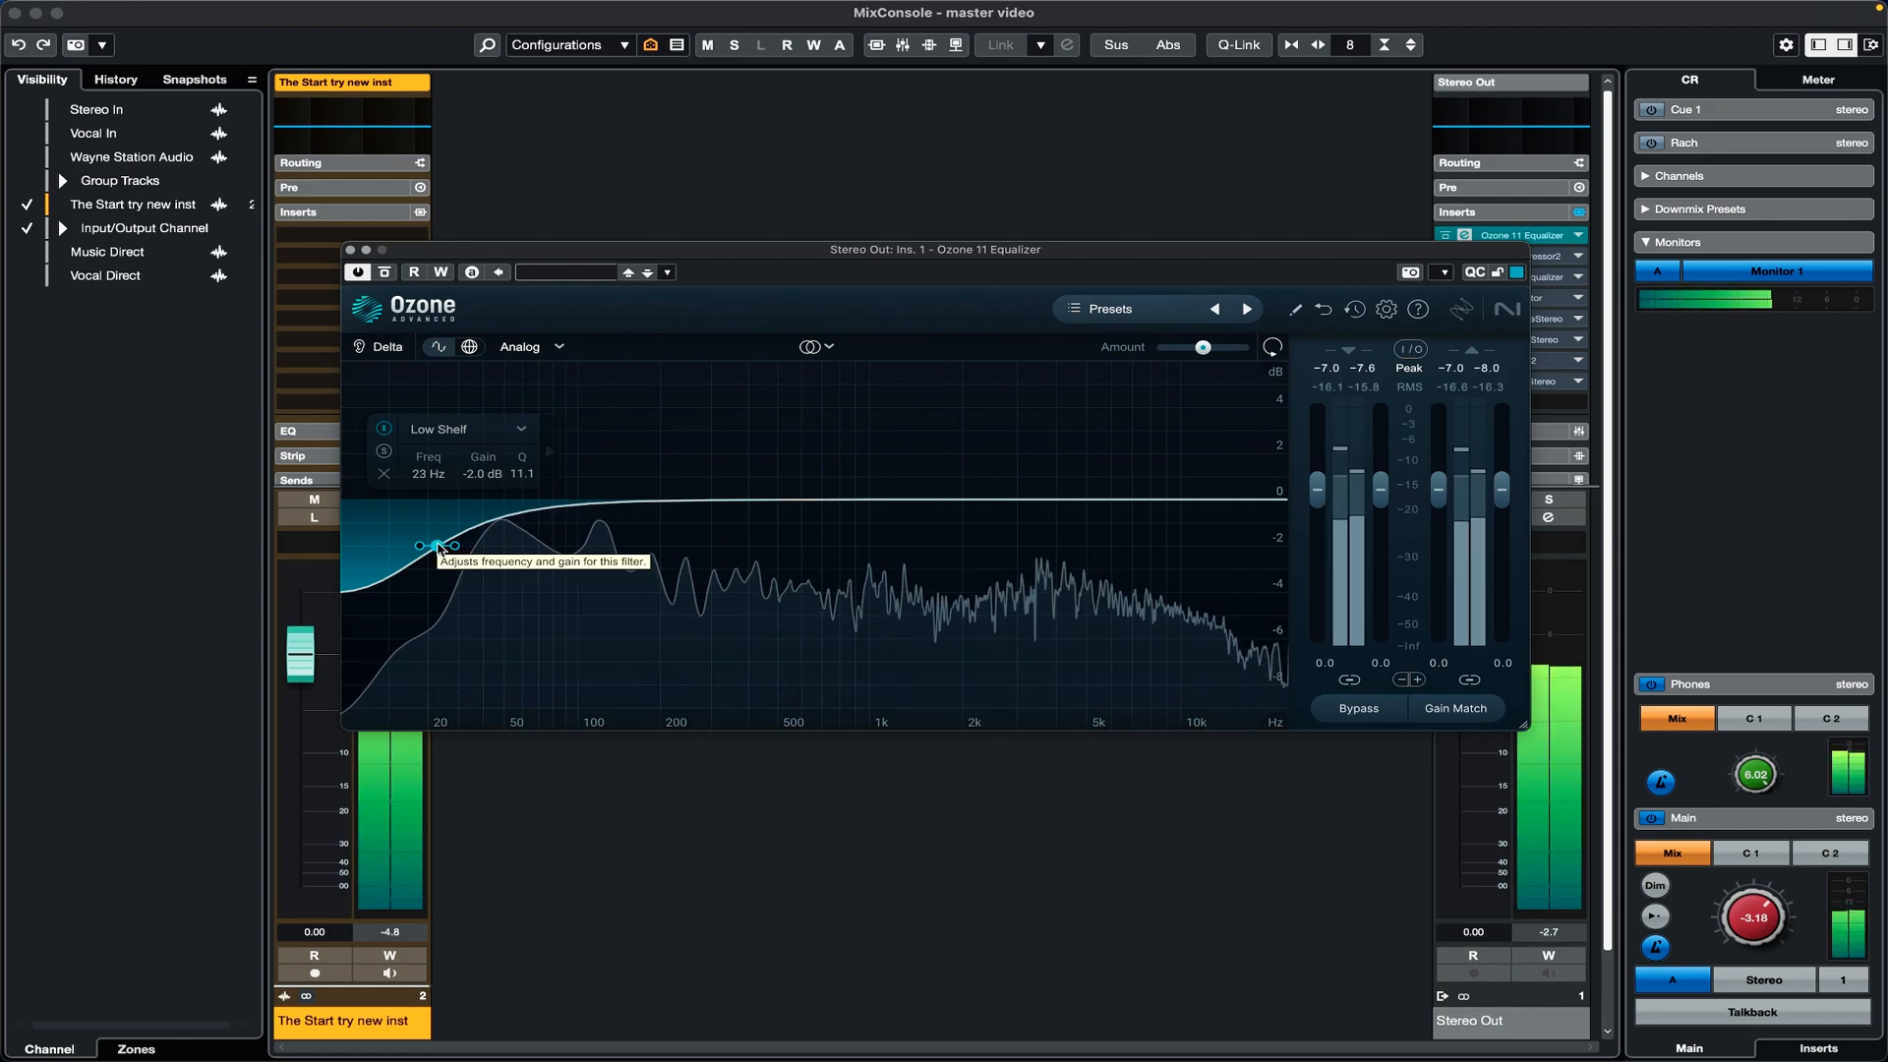
drag(438, 539, 441, 549)
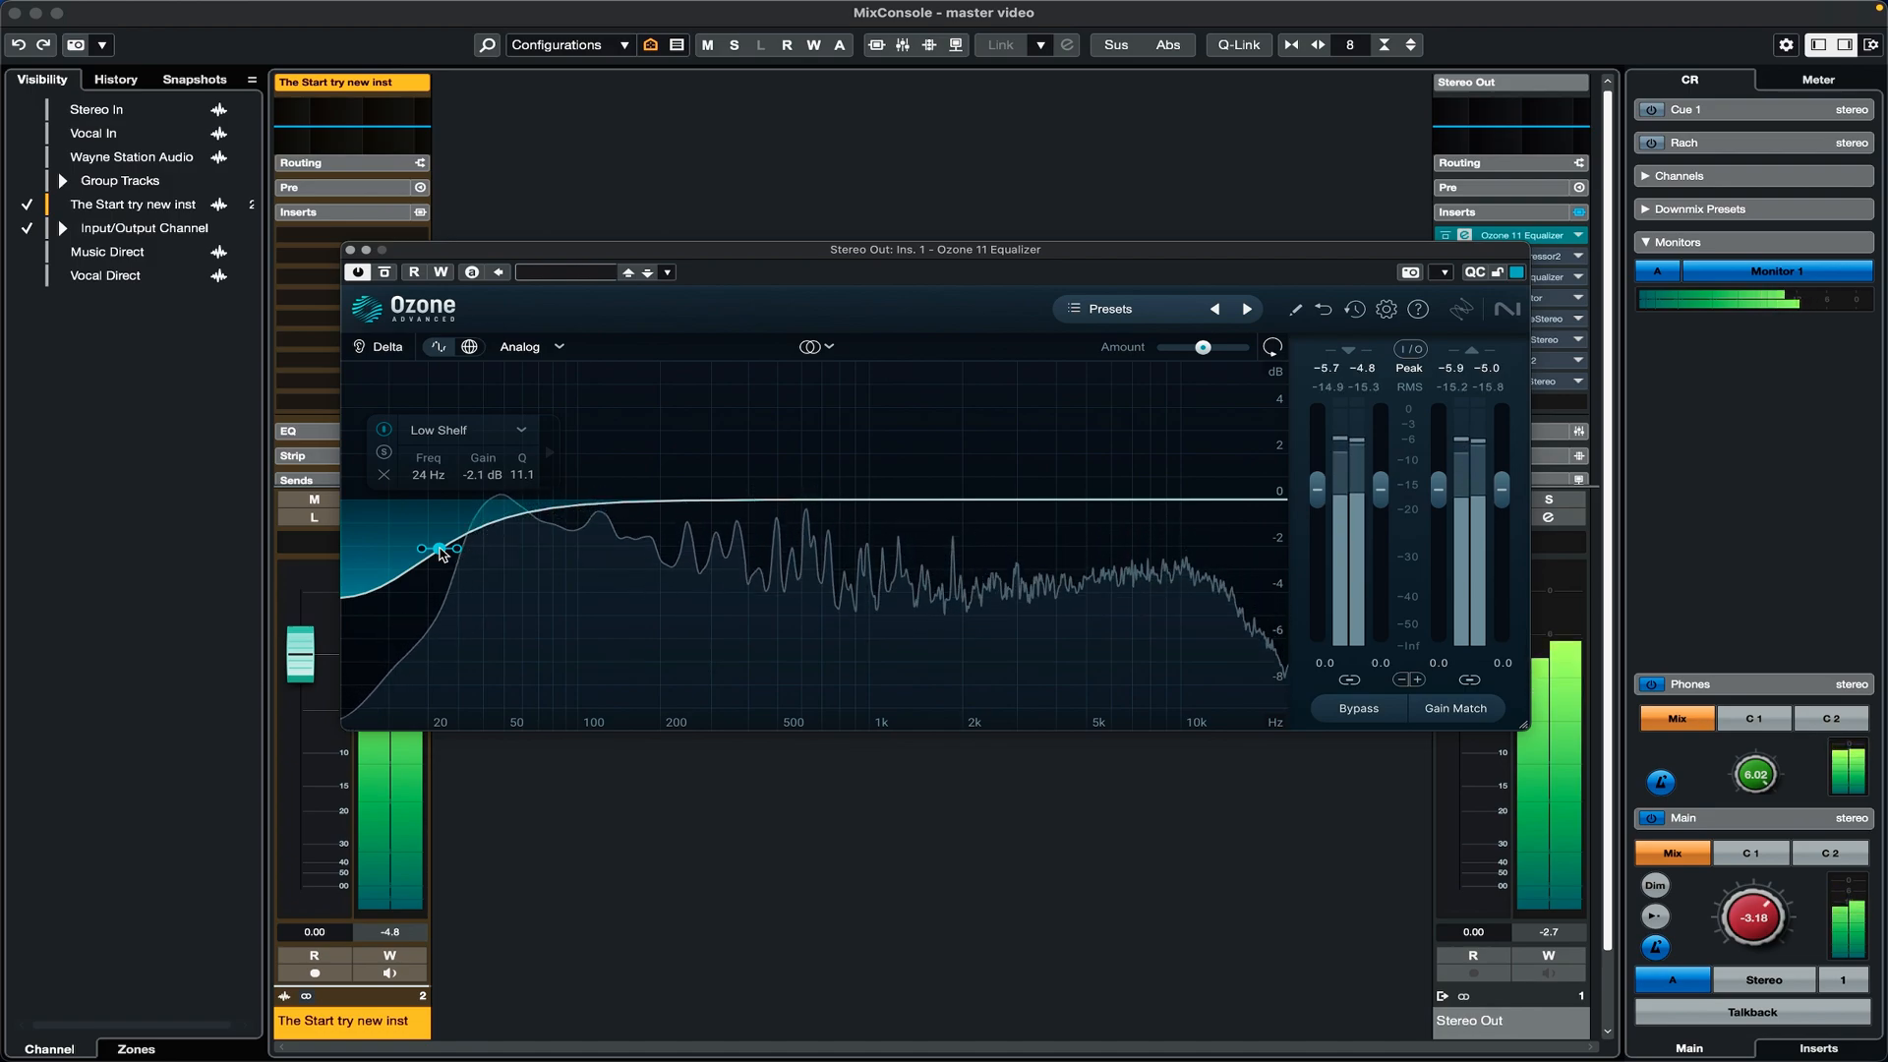
key(space)
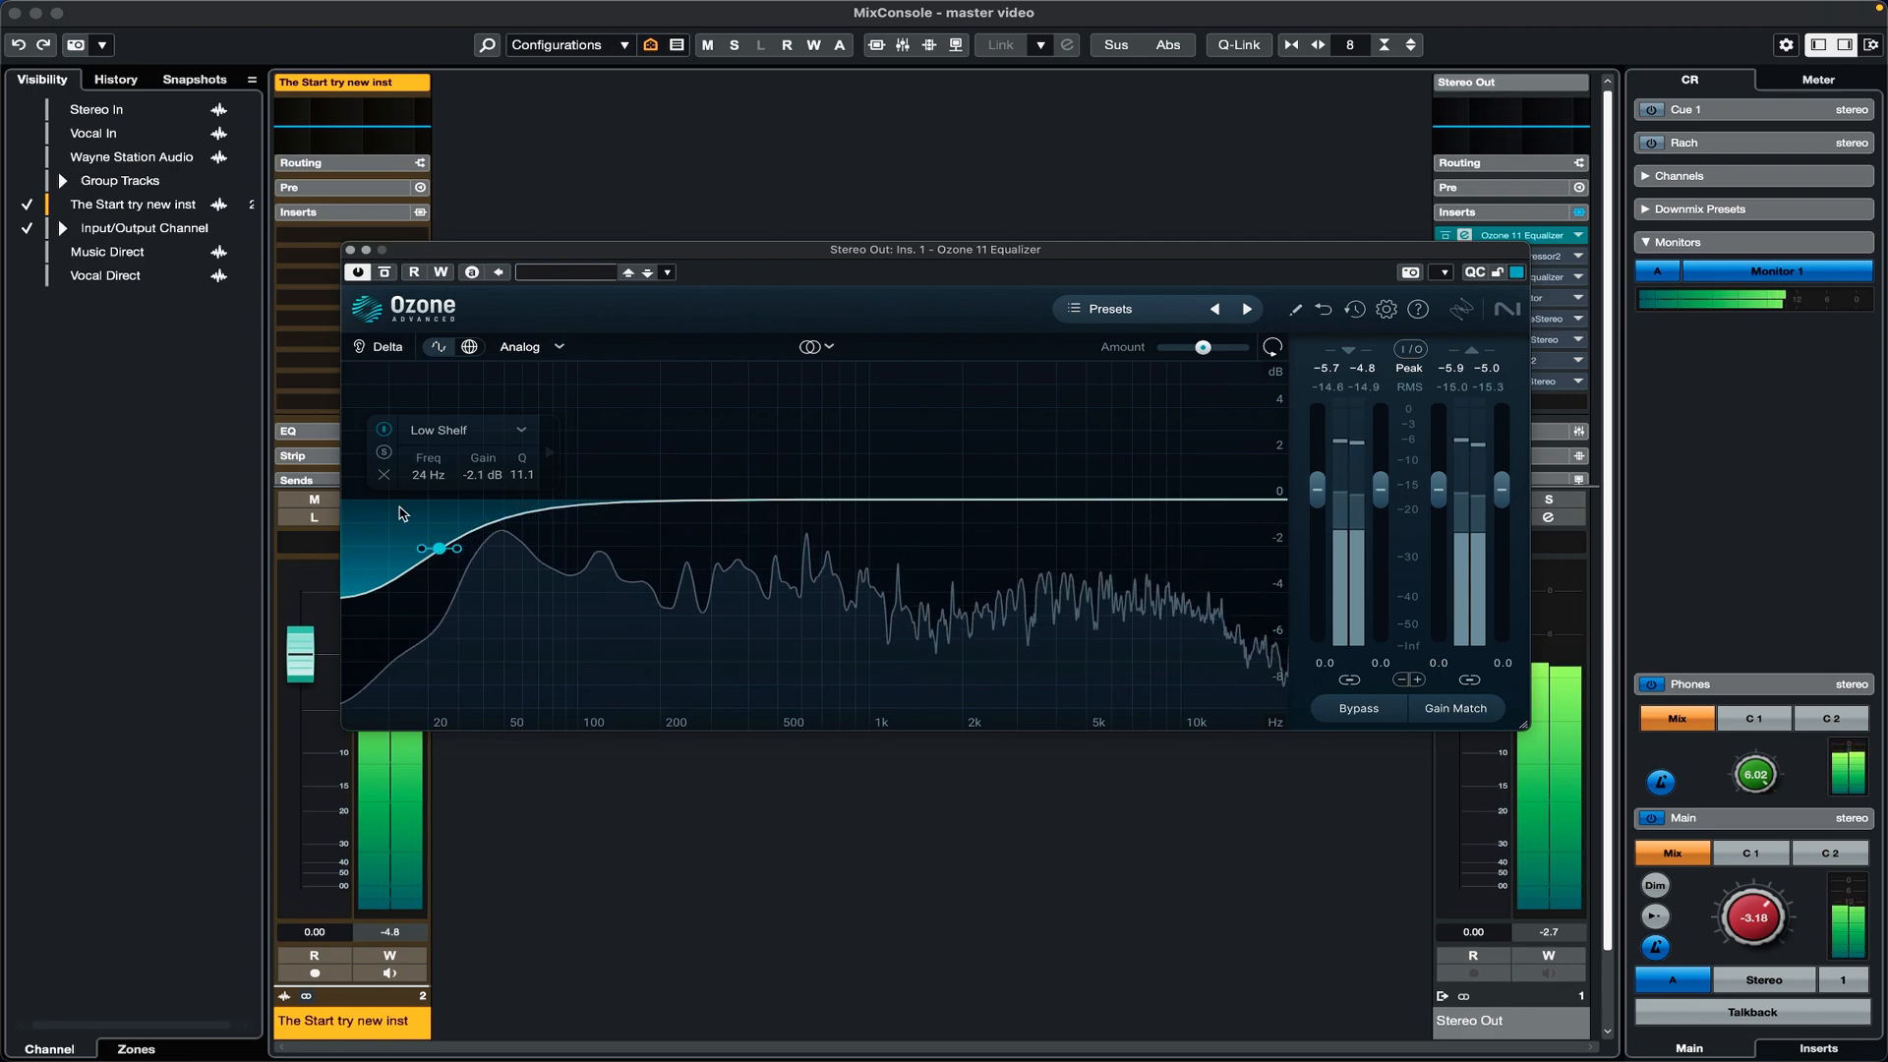
Step: Find the harsh frequency with a narrow bell and cut it -1.8 dB at 4628 Hz with Q 12.0, closing the equalizer
click(774, 499)
drag(786, 505, 1076, 372)
key(space)
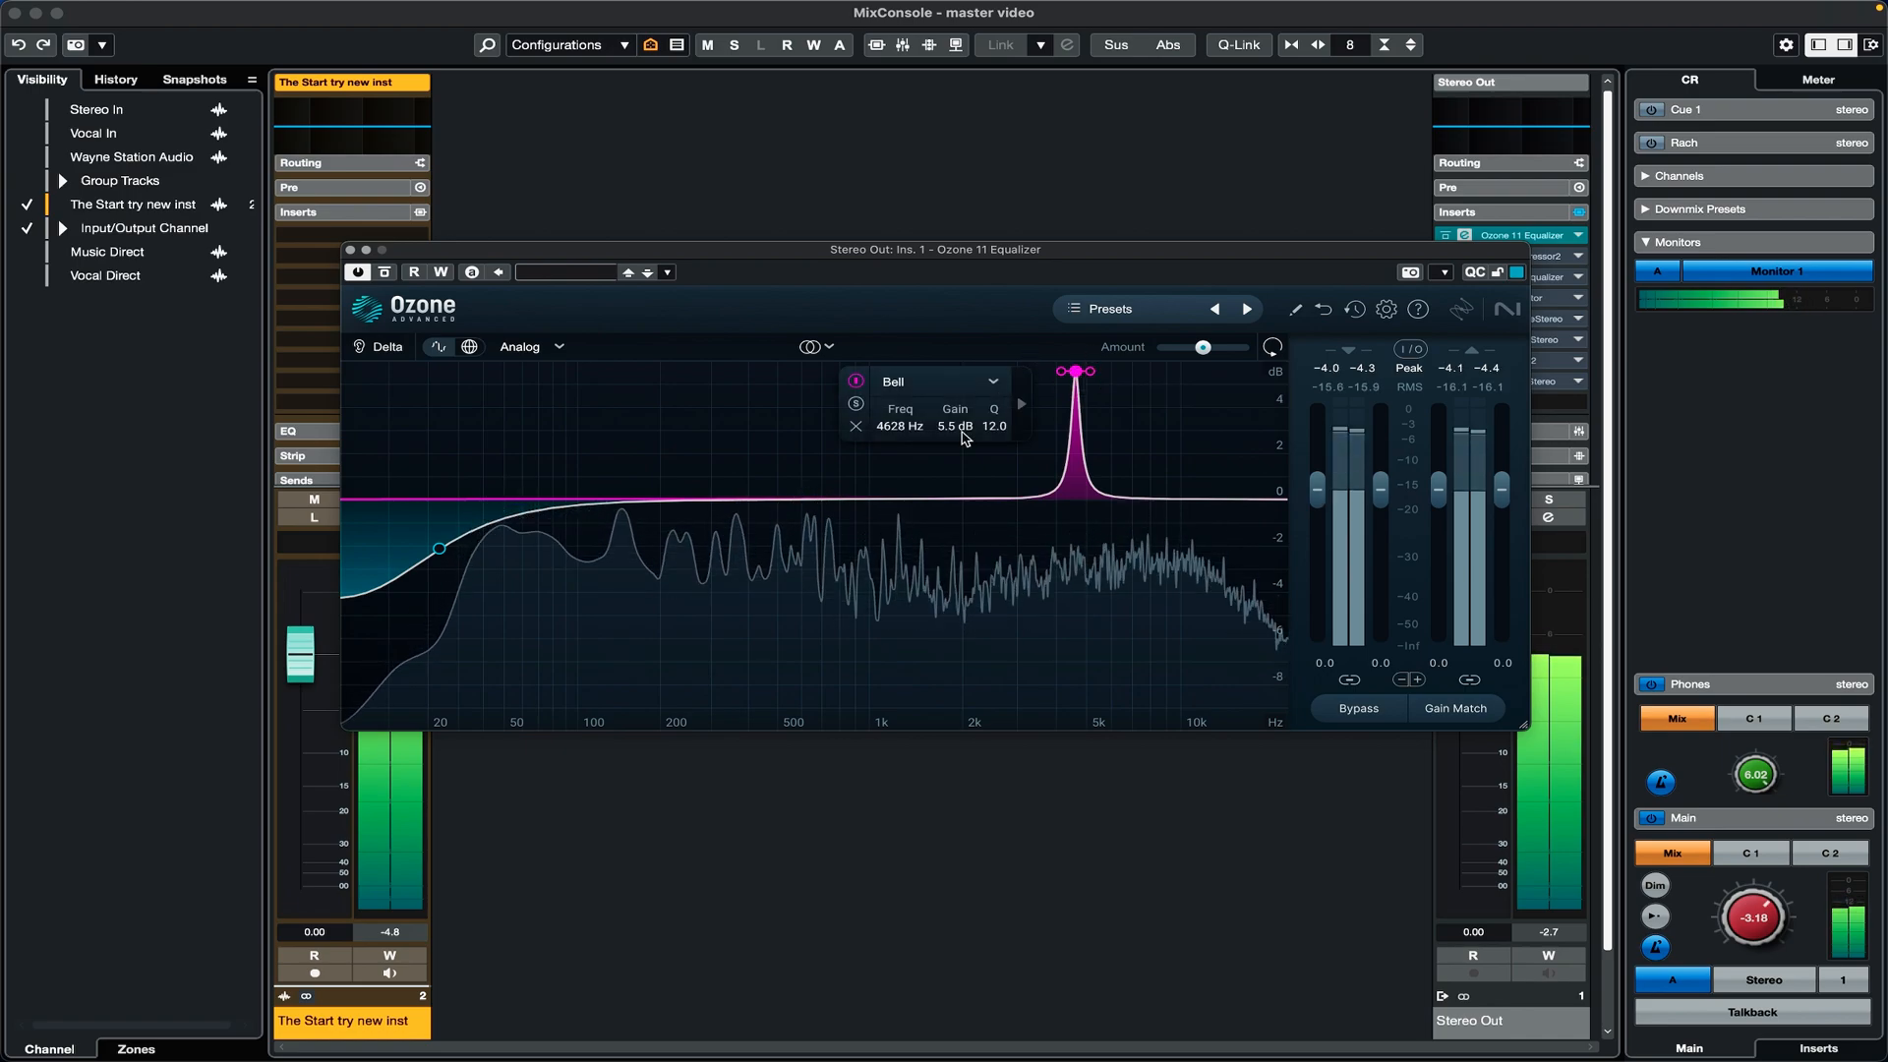
drag(962, 435, 950, 474)
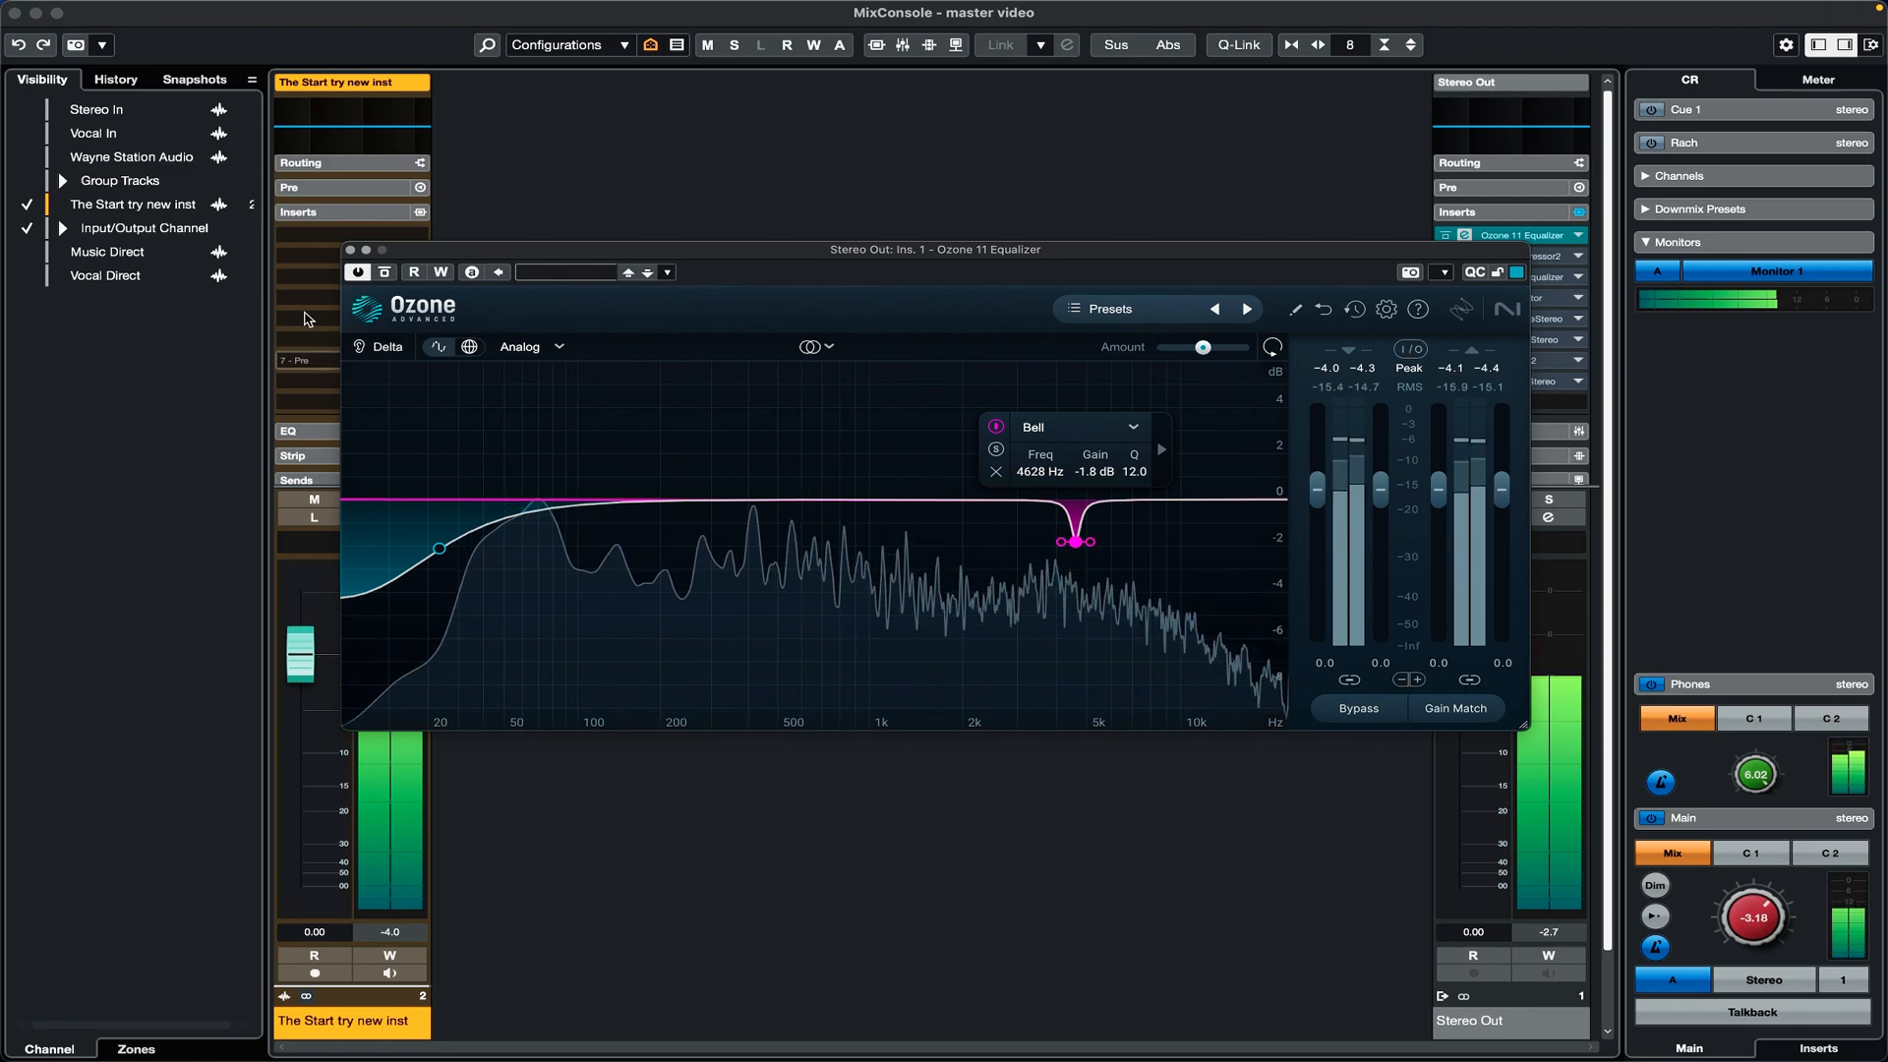
click(350, 251)
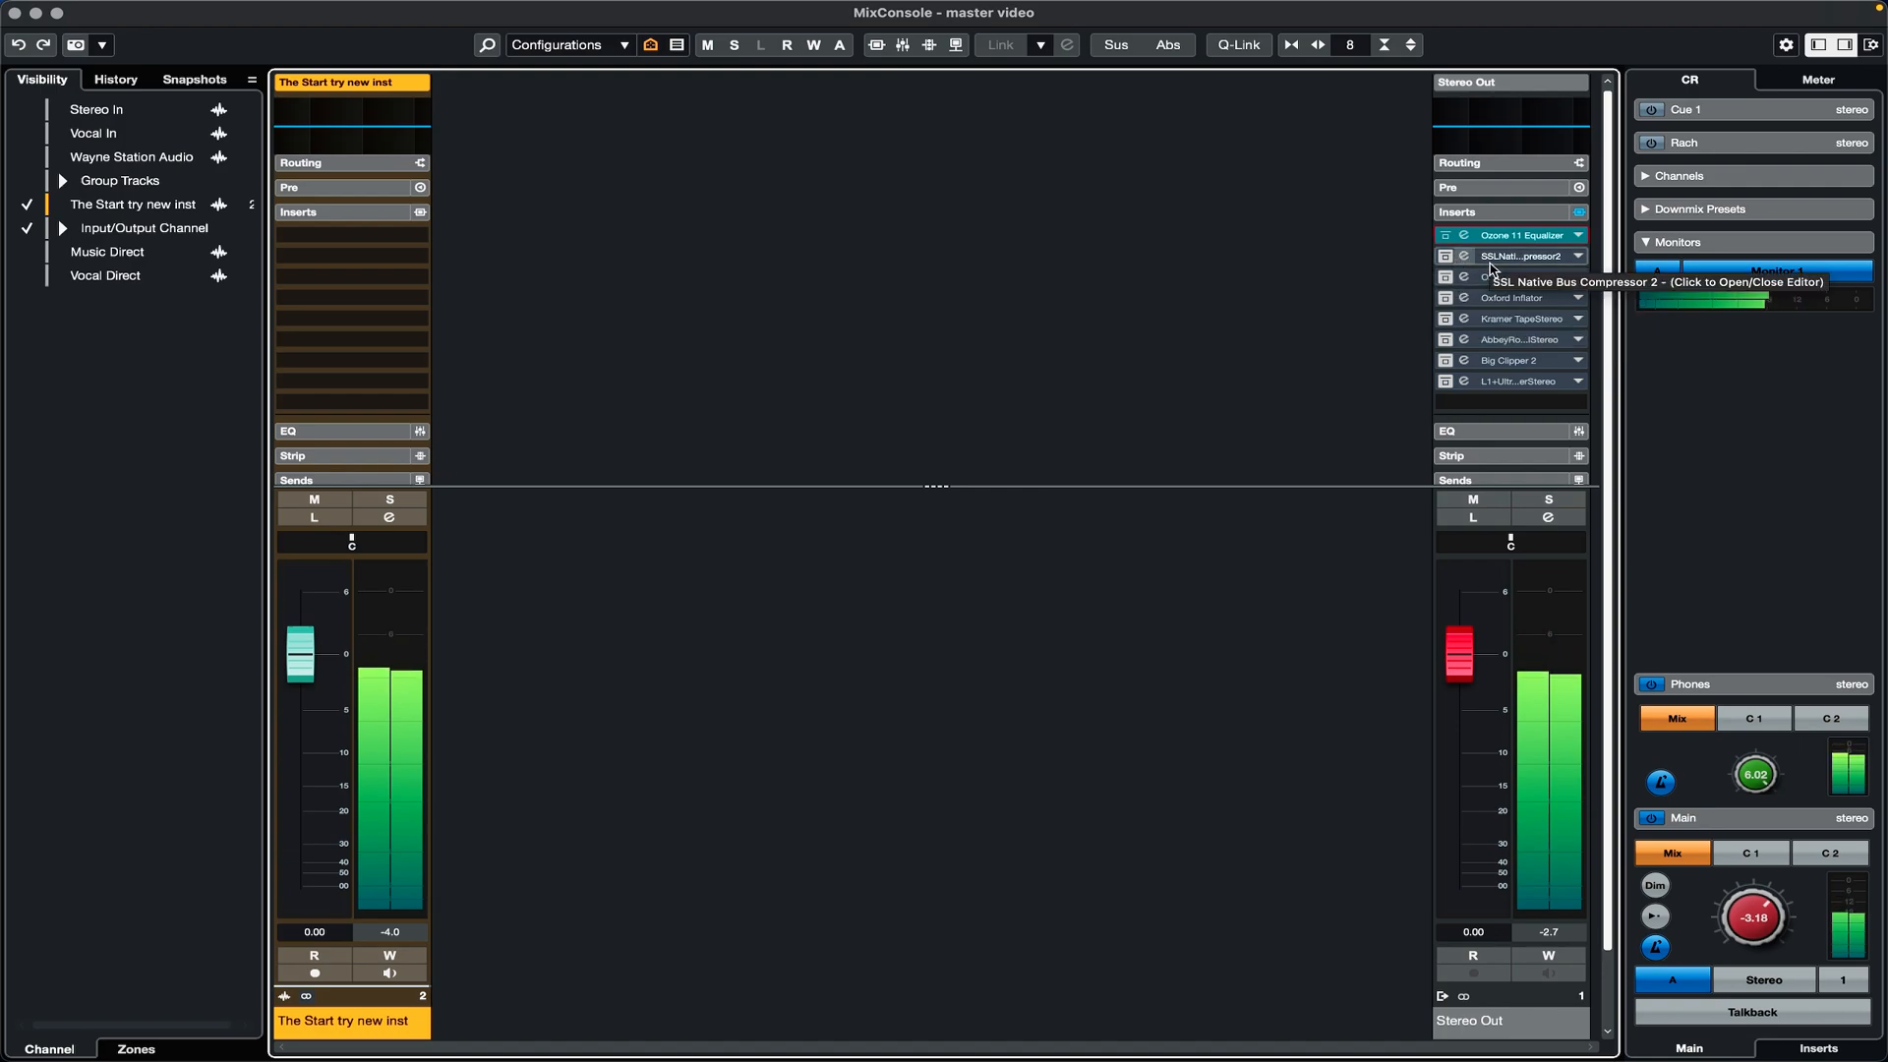
Step: Open the SSL Native Bus Compressor 2 on Stereo Out and take it out of bypass
click(1529, 262)
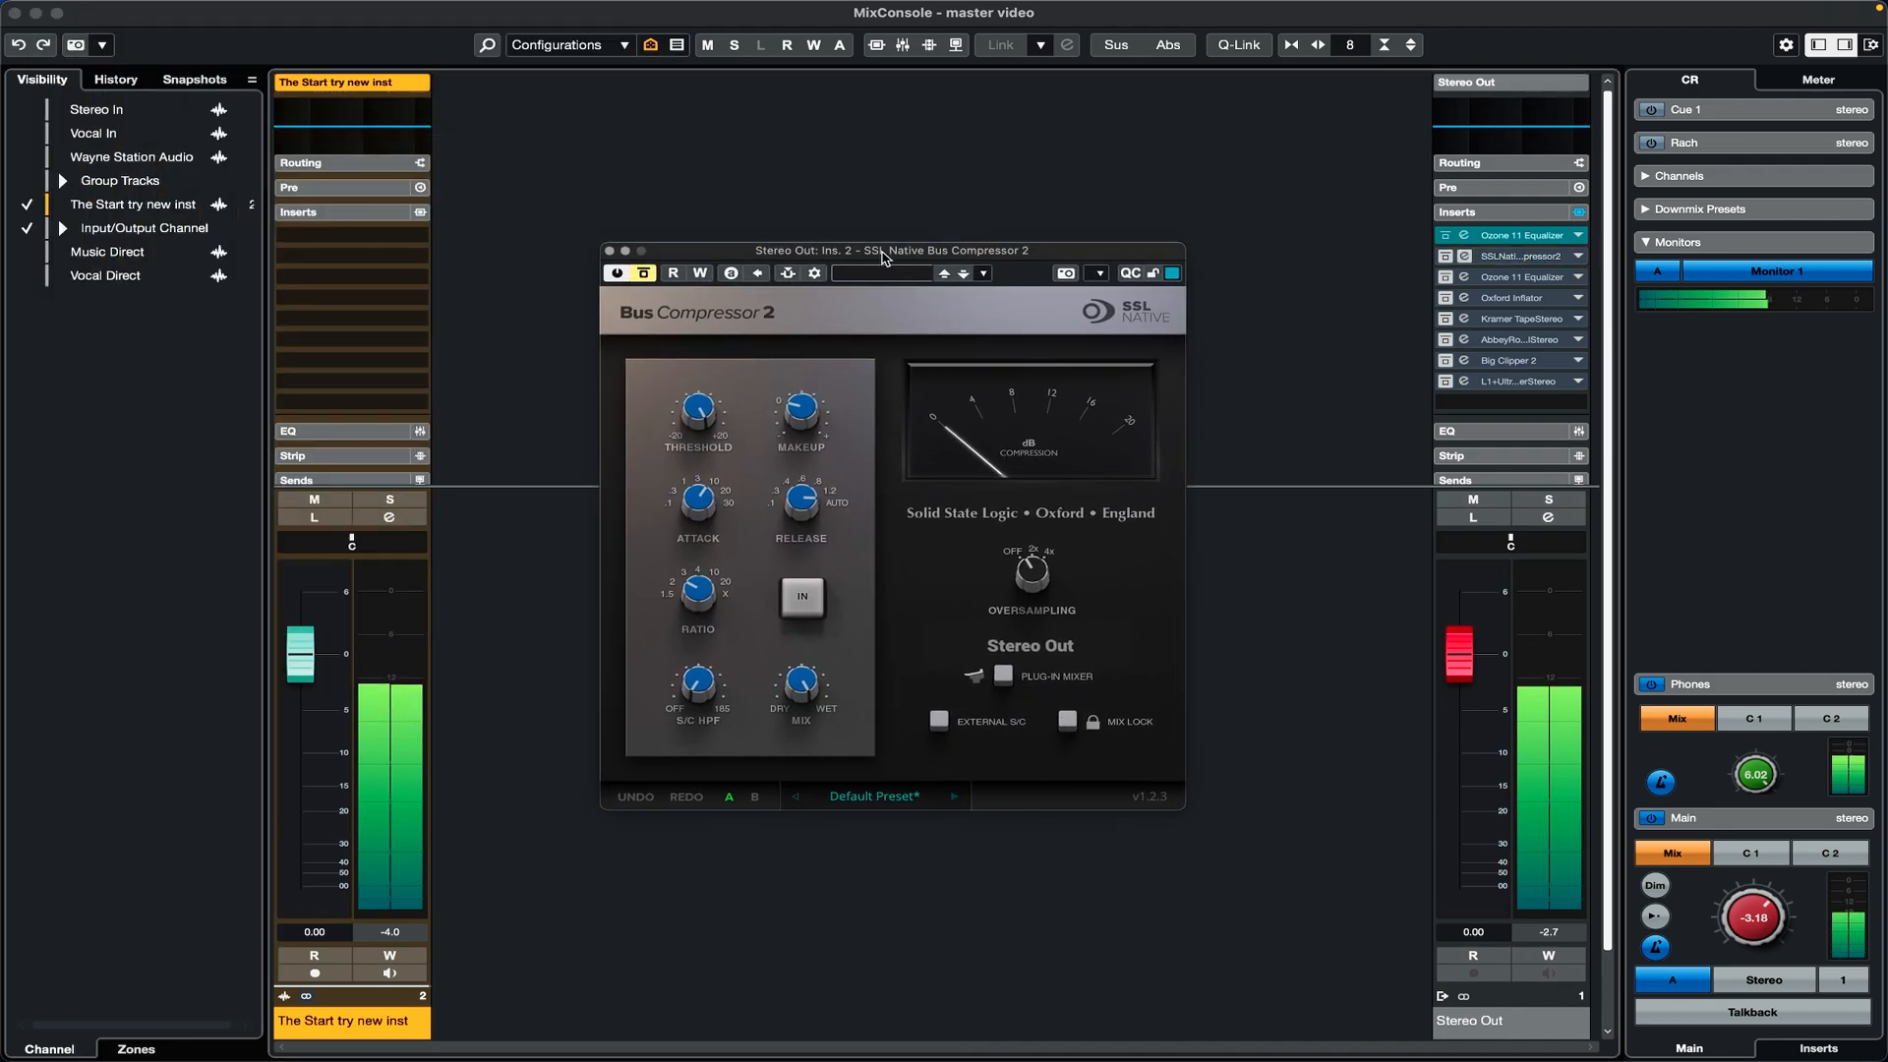
drag(883, 258, 945, 228)
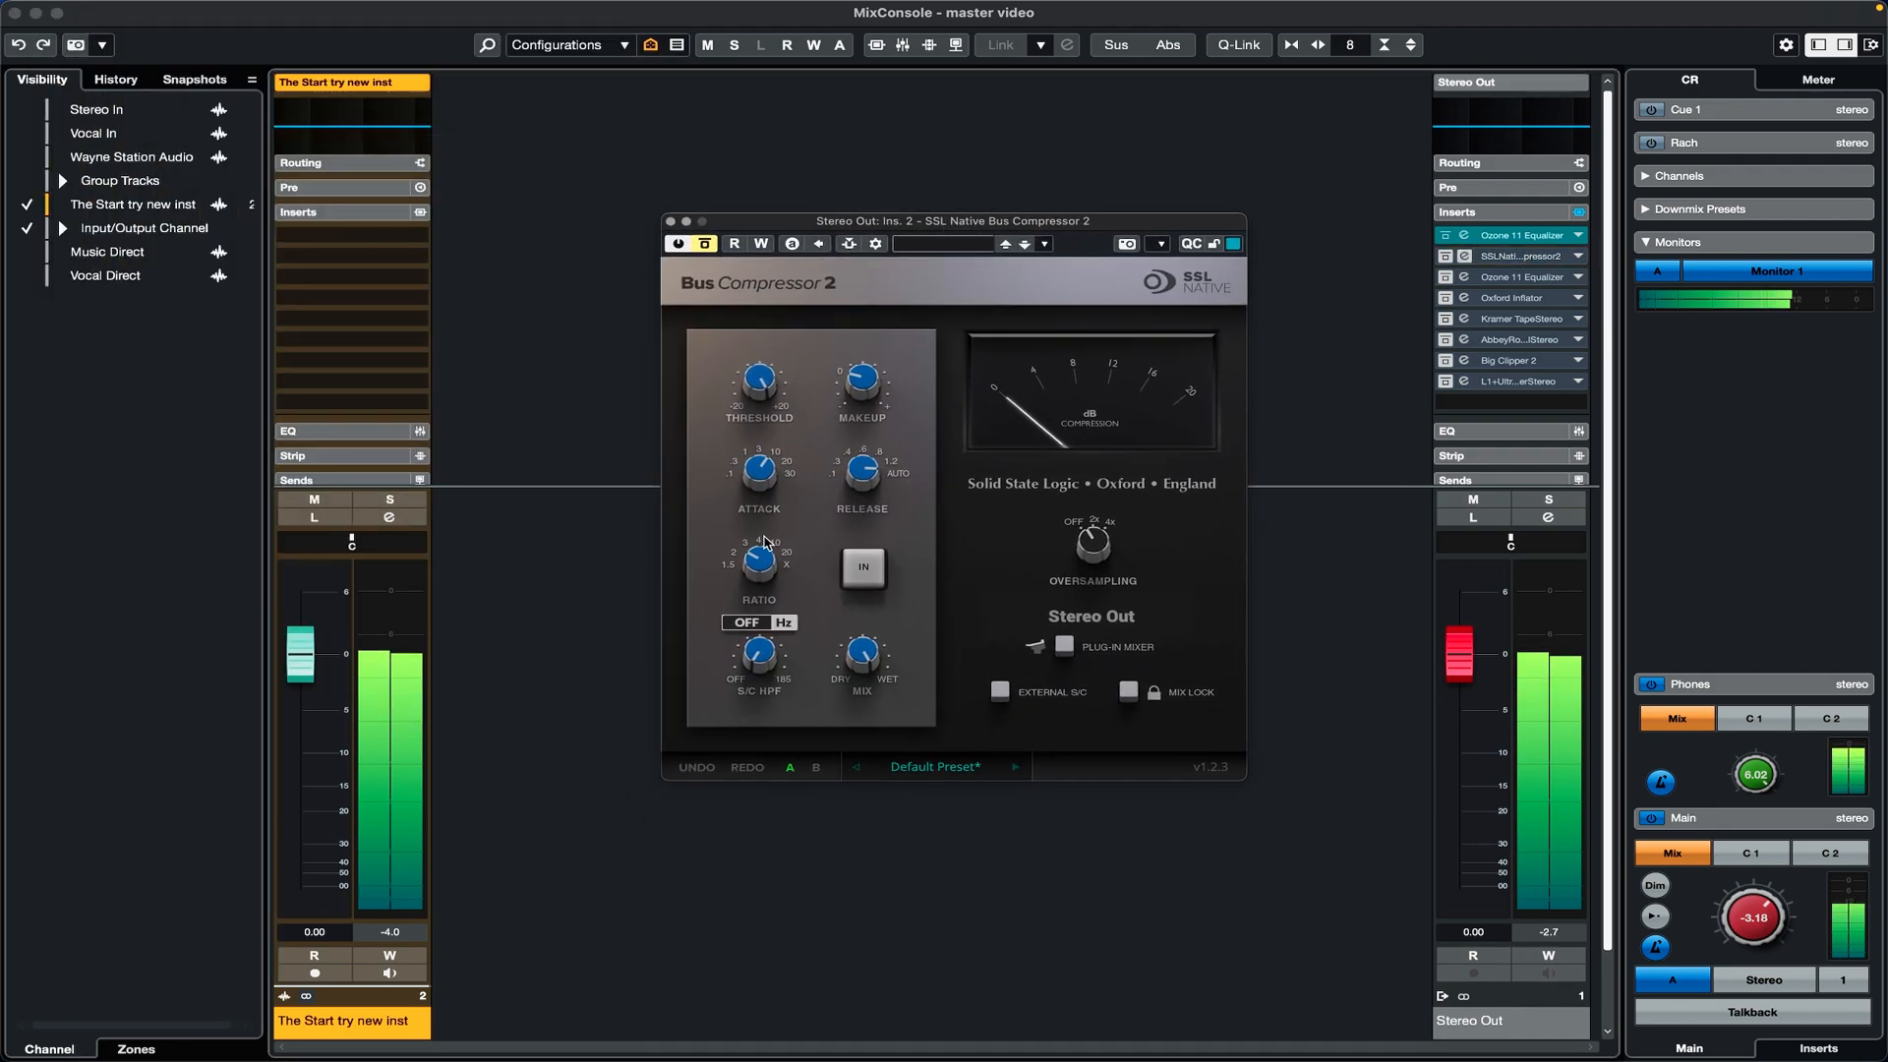
click(707, 245)
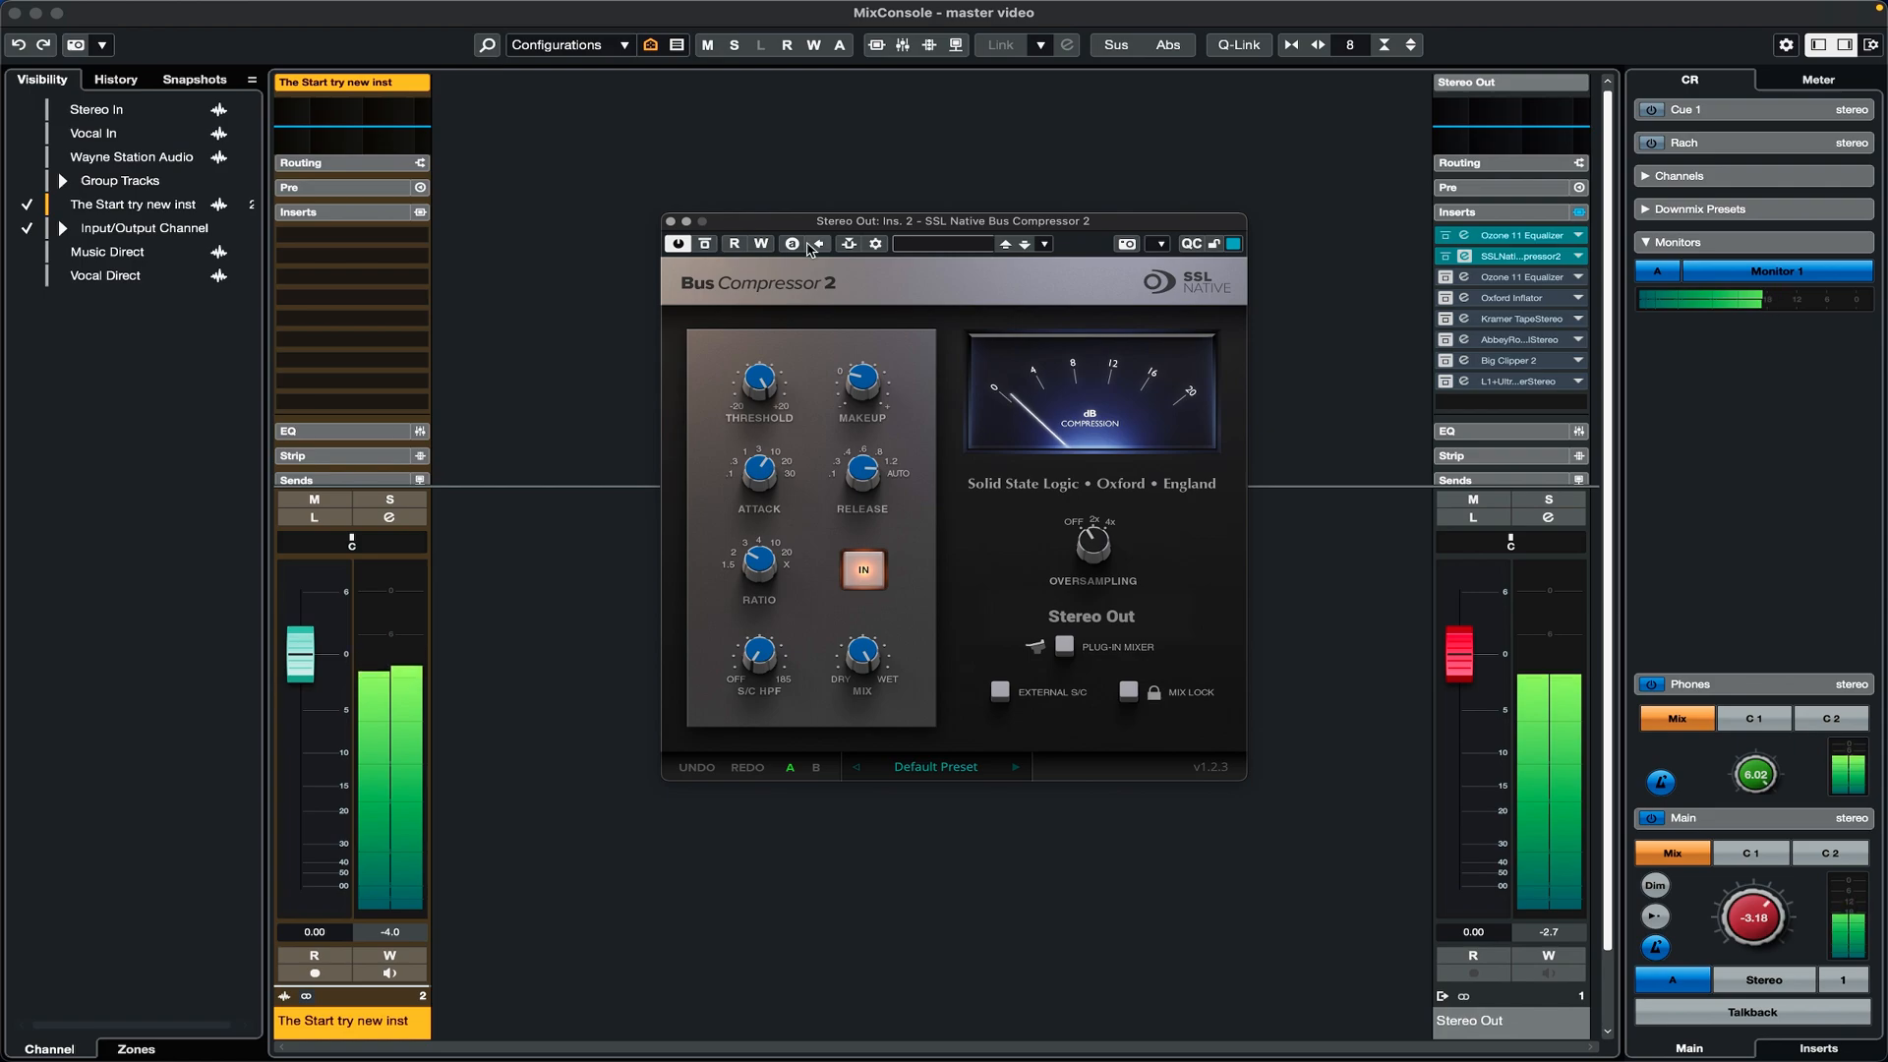
drag(830, 225, 828, 210)
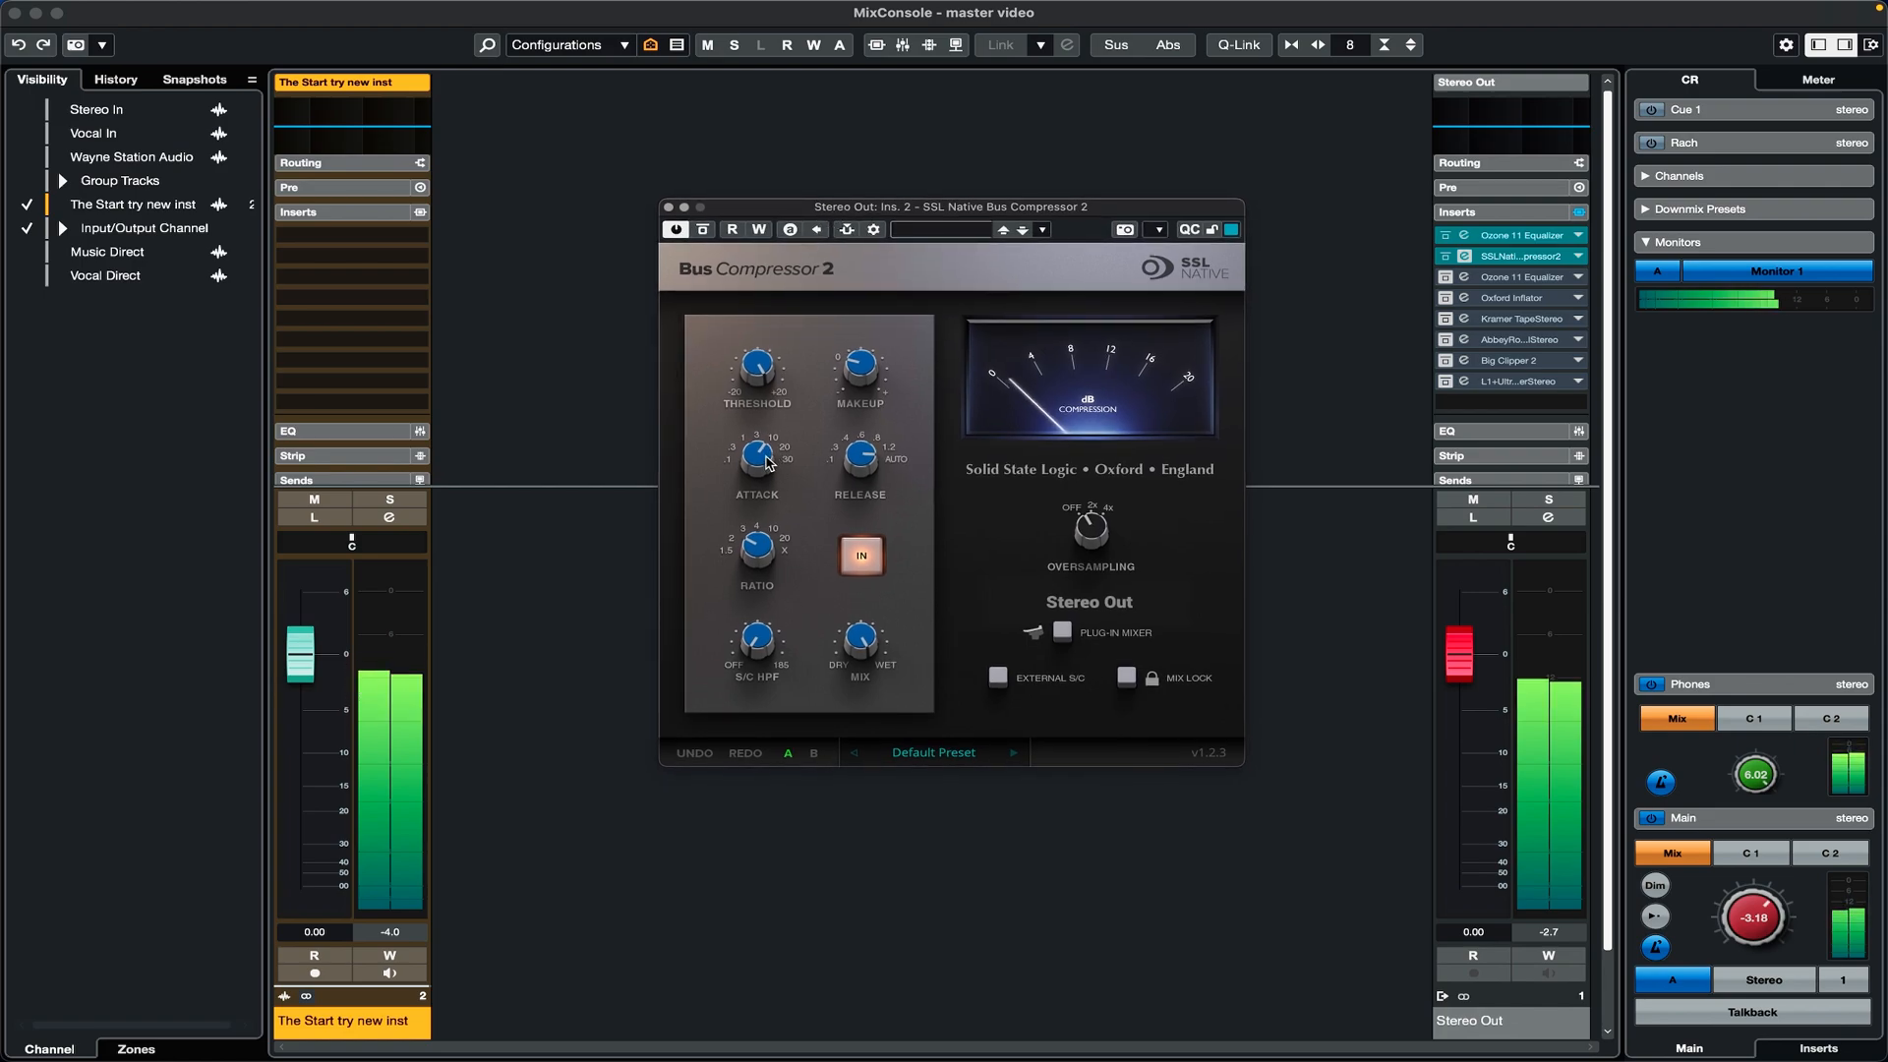
Step: Adjust the bus compressor's attack, release and ratio, and lower the threshold until it compresses by about 4 dB
drag(769, 463, 749, 420)
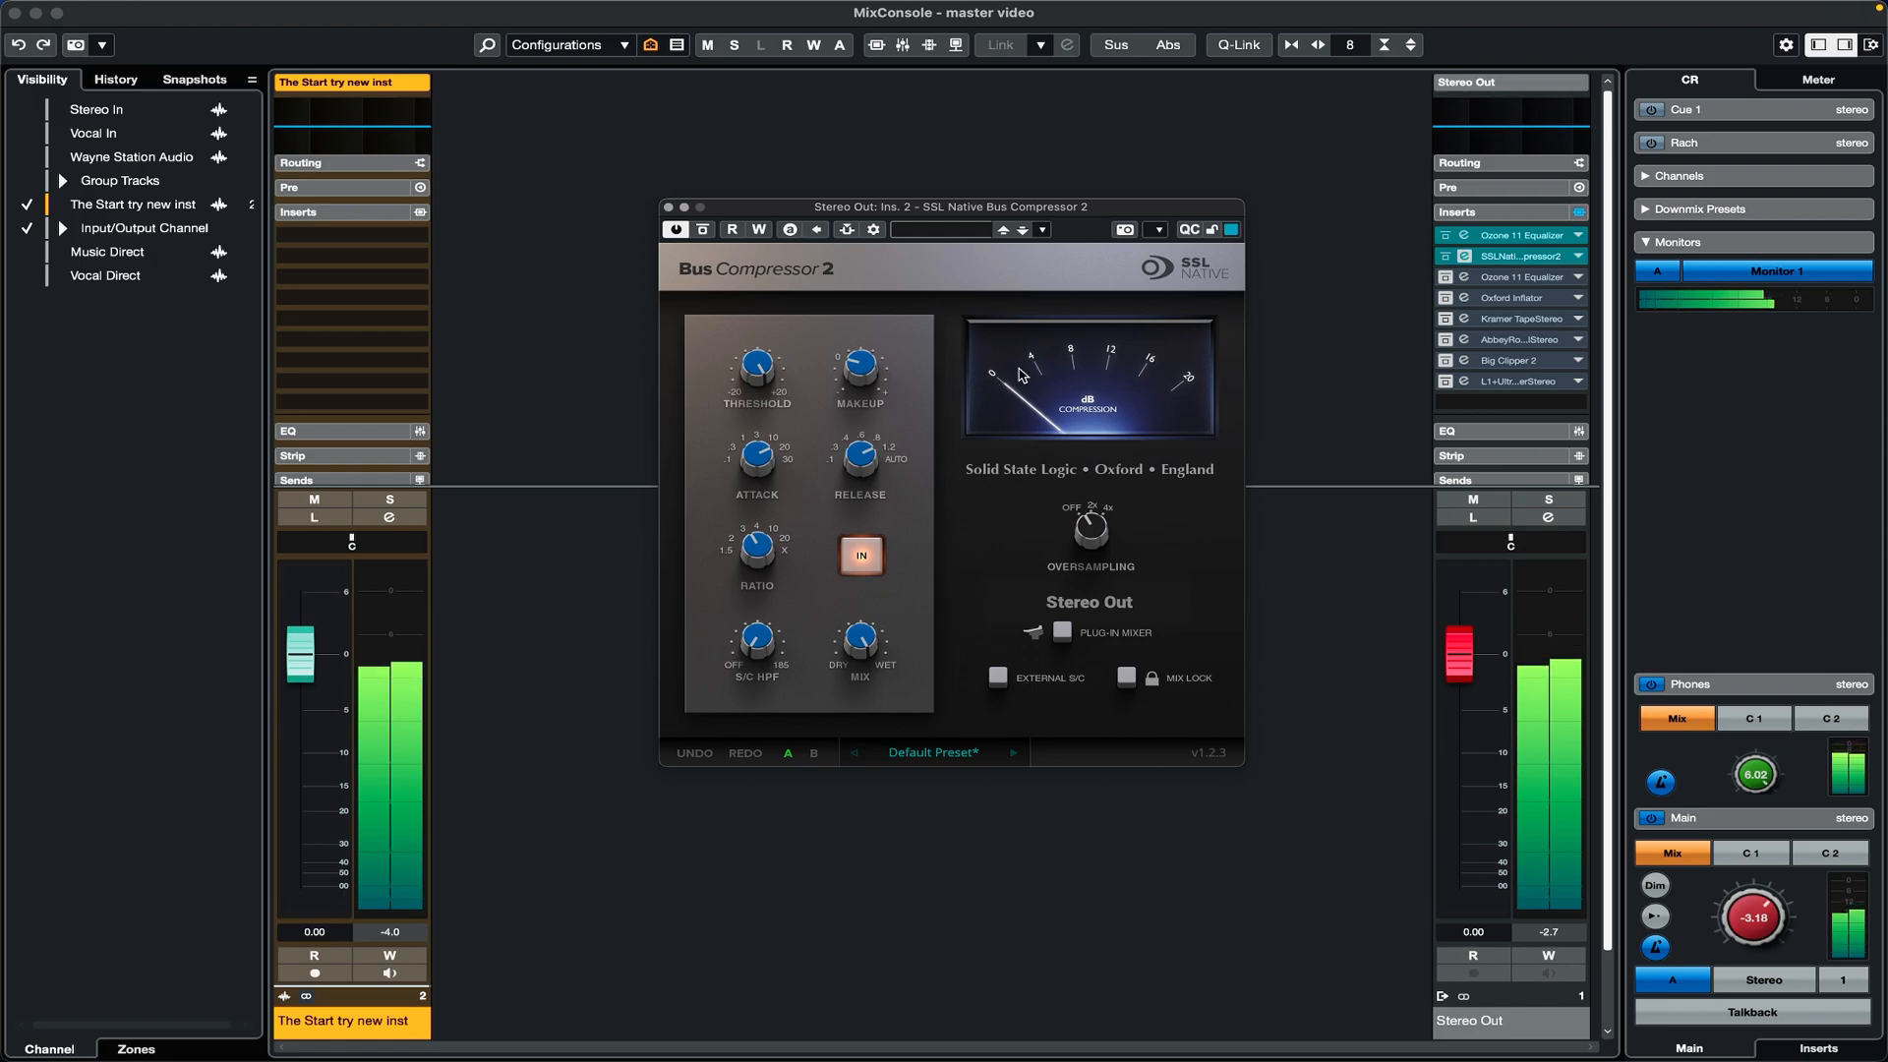
drag(759, 363, 764, 425)
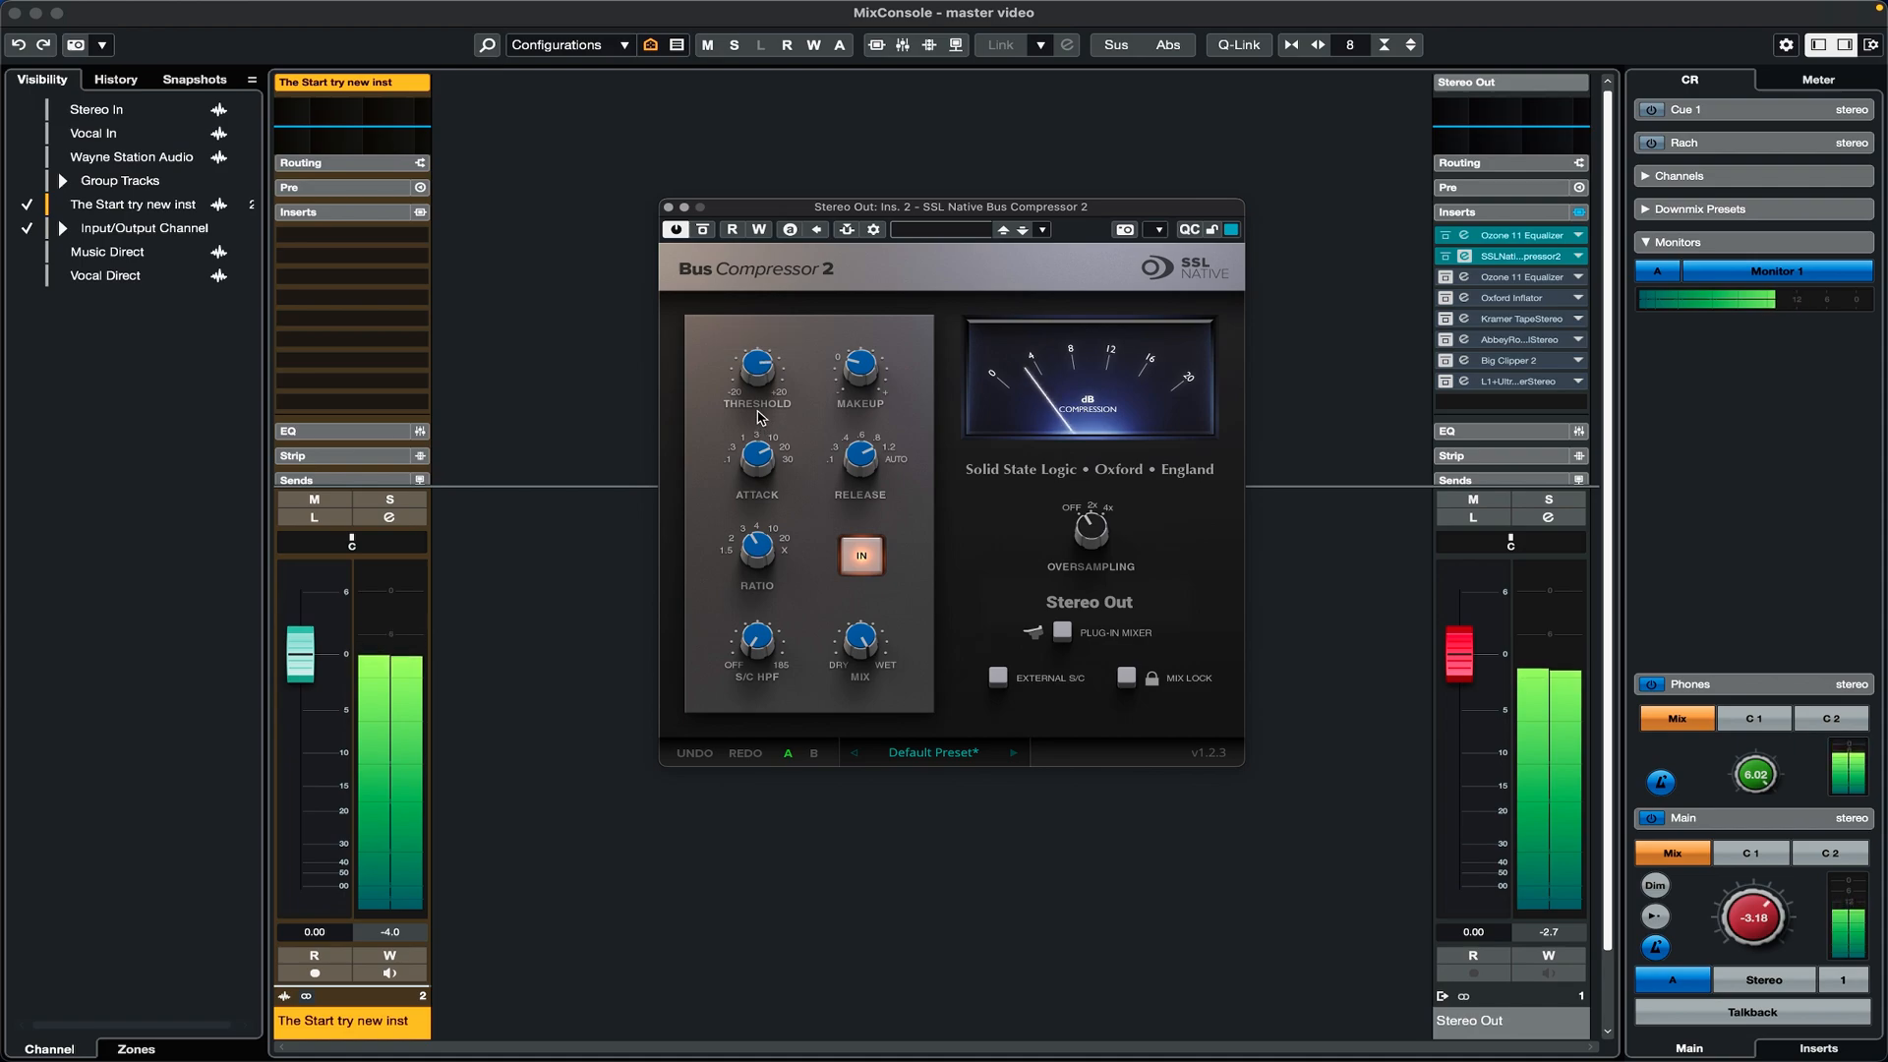
mouse_move(755, 384)
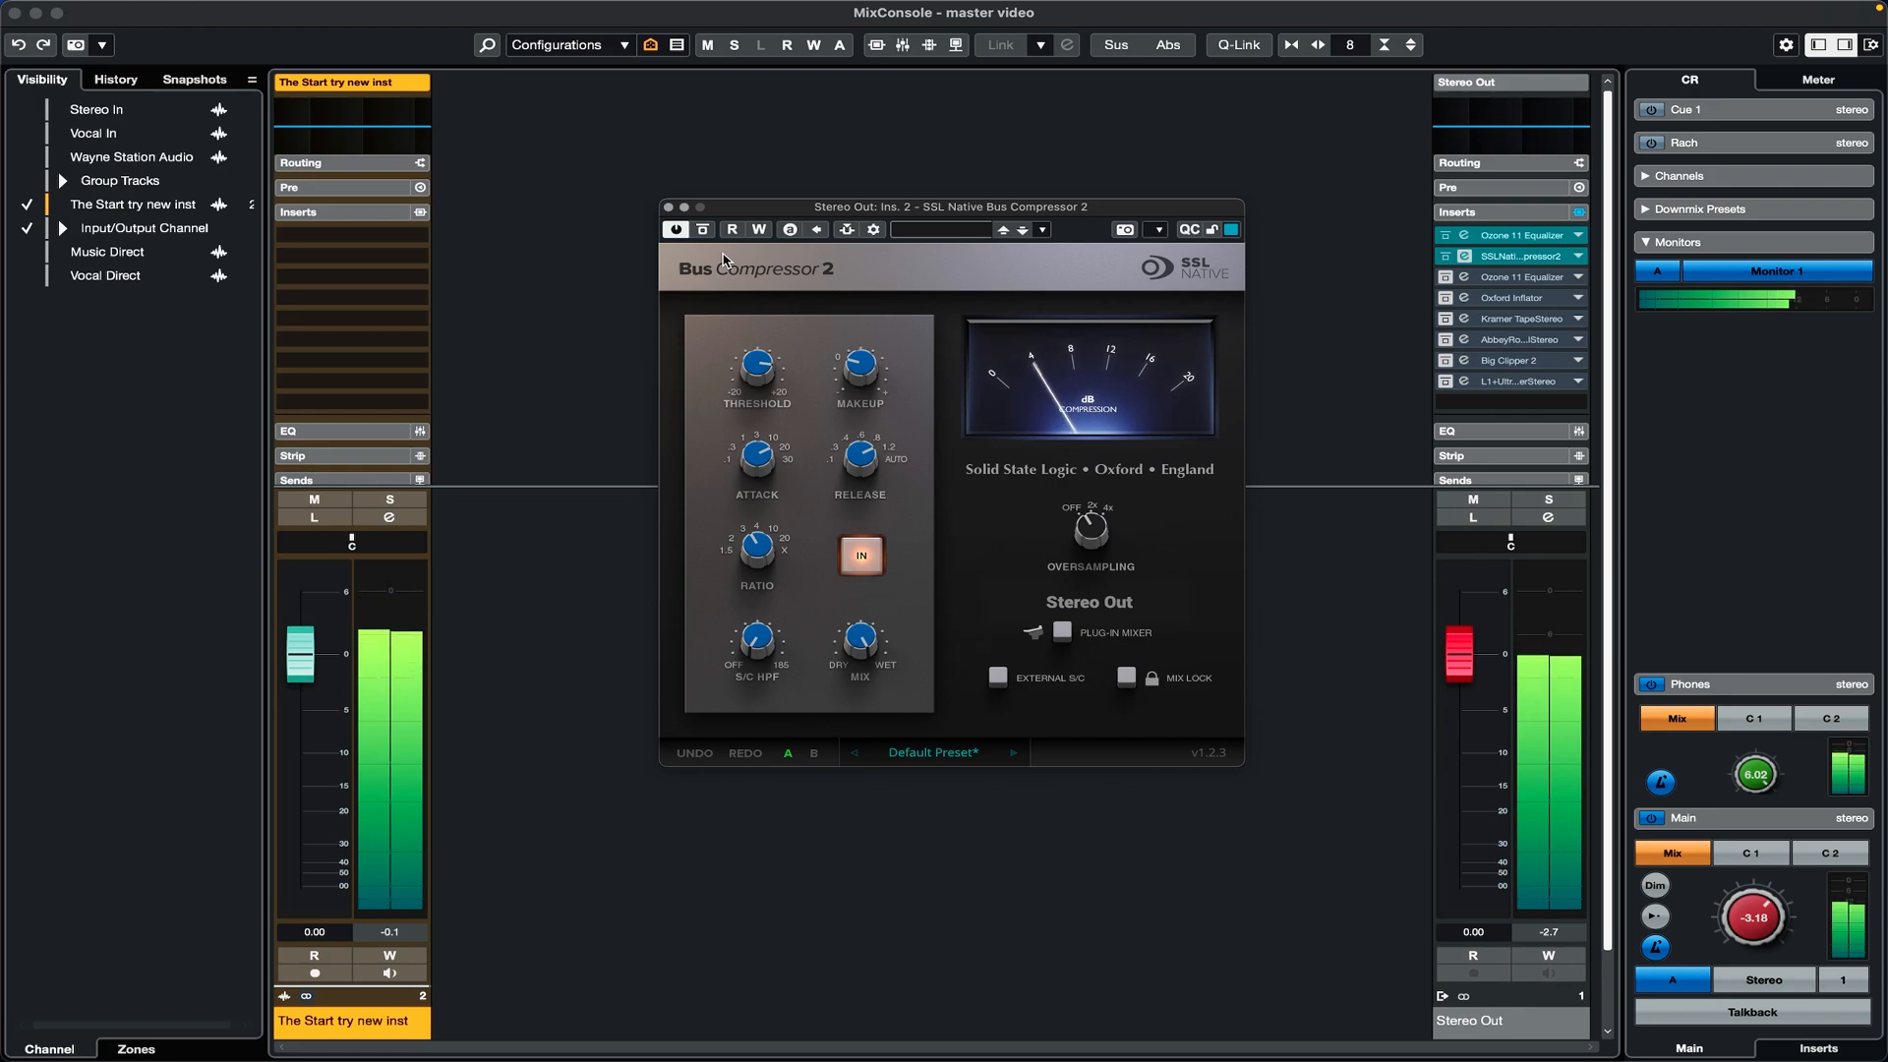
Step: Raise the bus compressor's sidechain high-pass filter to about 130 Hz
mouse_move(757, 637)
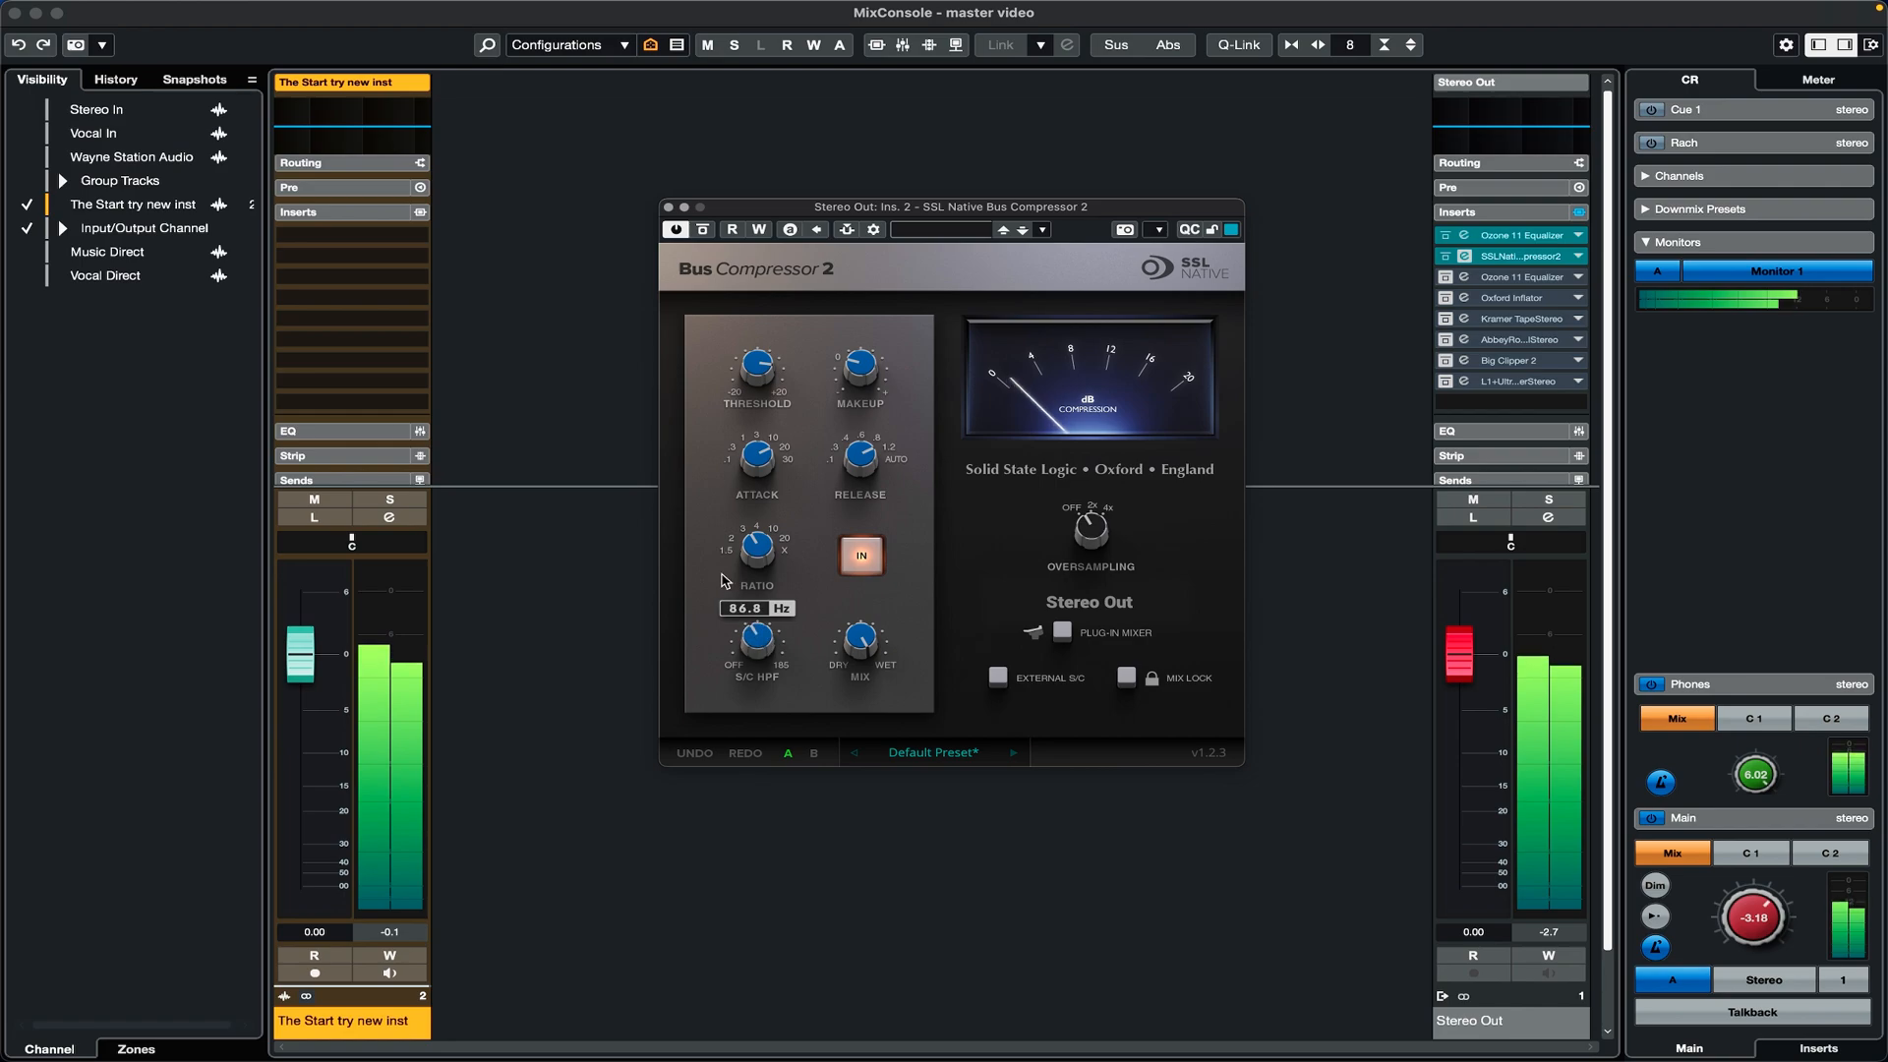
drag(751, 644, 723, 592)
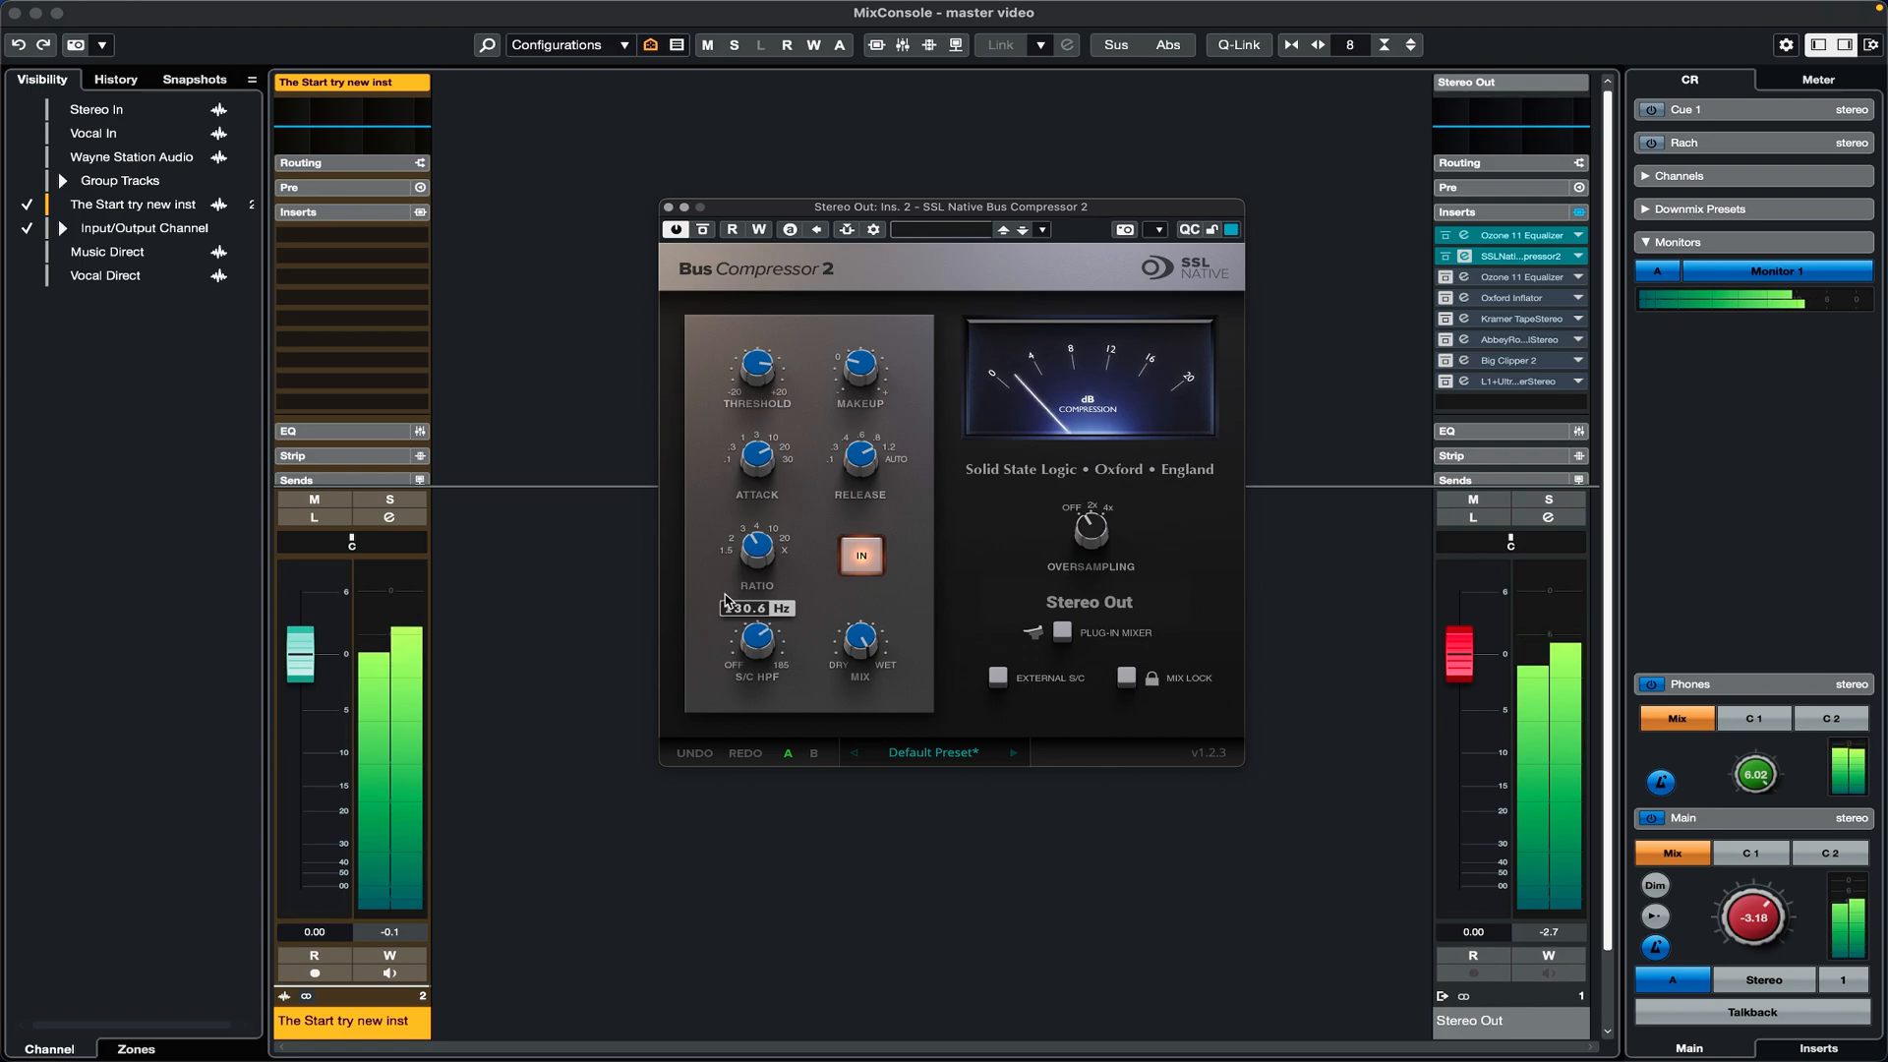
drag(725, 603, 723, 596)
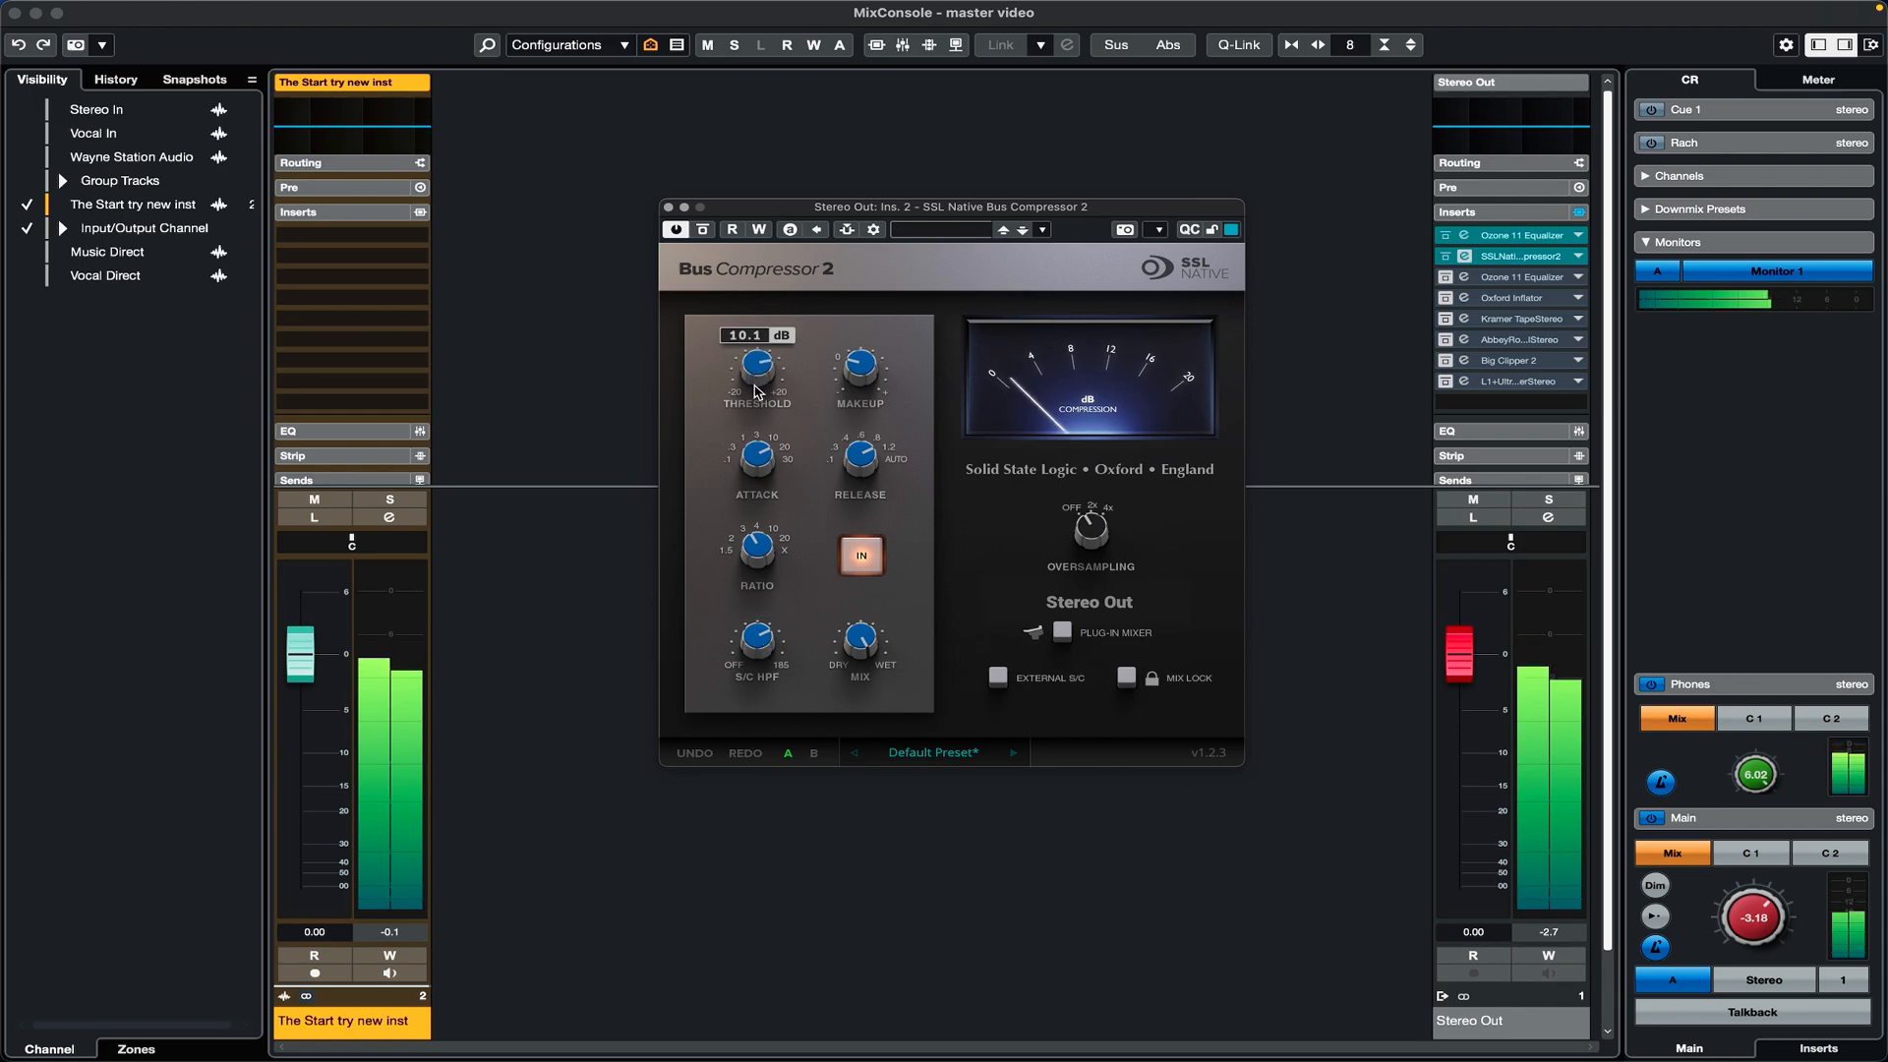
Step: Fine-tune the bus compressor's threshold to 10.8 dB and compare the result with bypass
drag(756, 391, 763, 409)
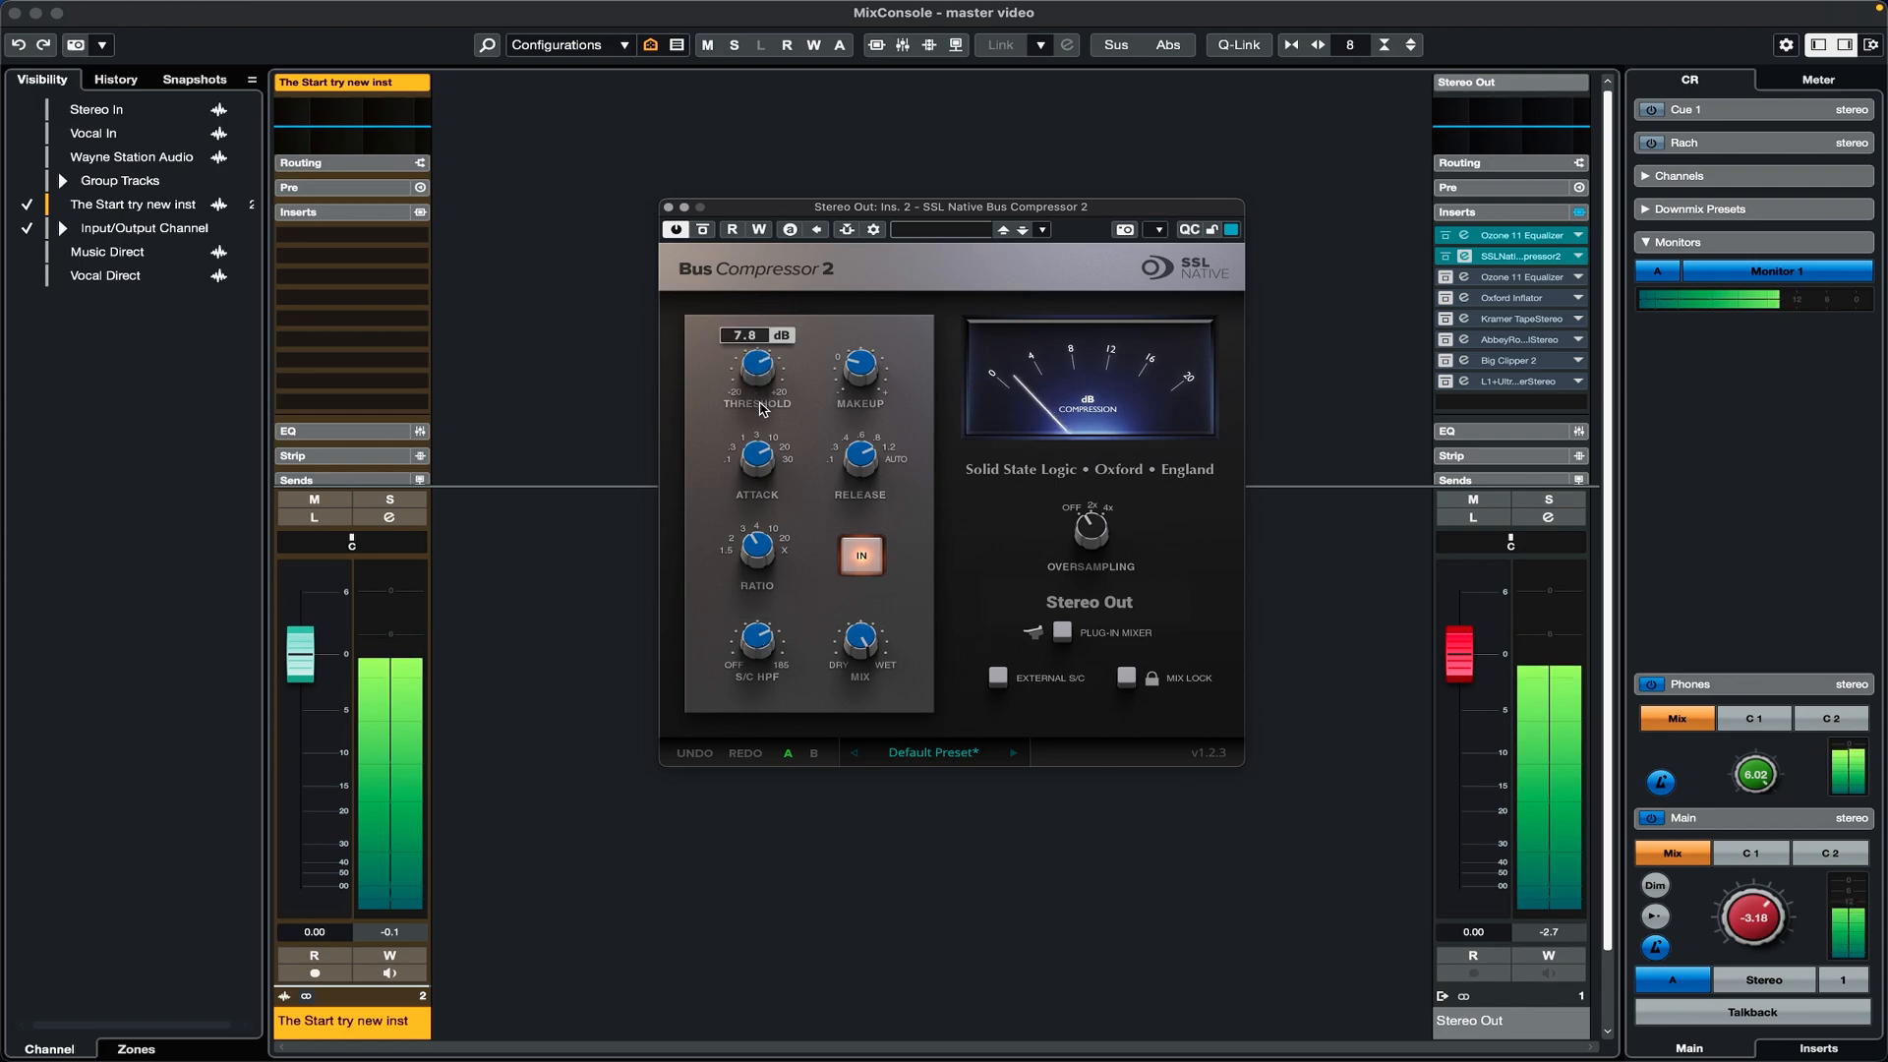
drag(764, 409, 760, 389)
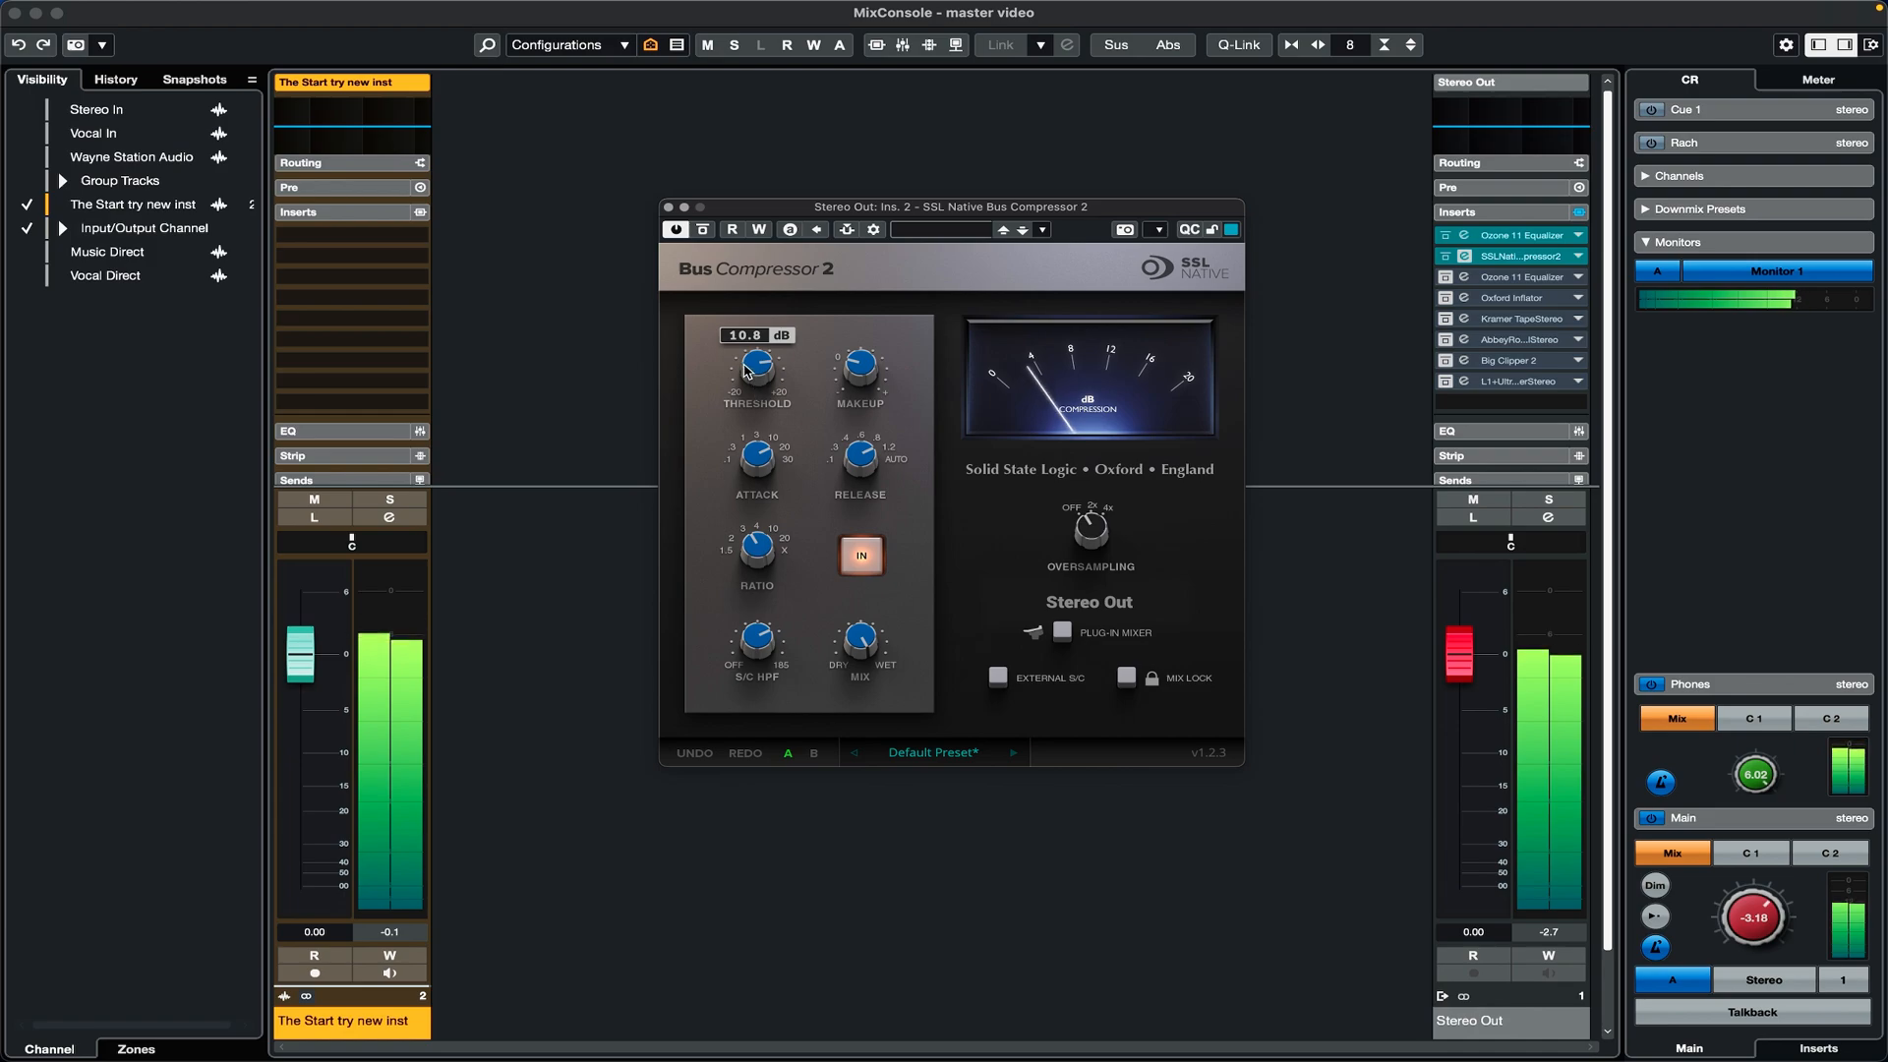
click(703, 233)
click(703, 233)
Step: Raise the bus compressor's makeup gain slightly, compare the level against bypass, and close the compressor
mouse_move(858, 368)
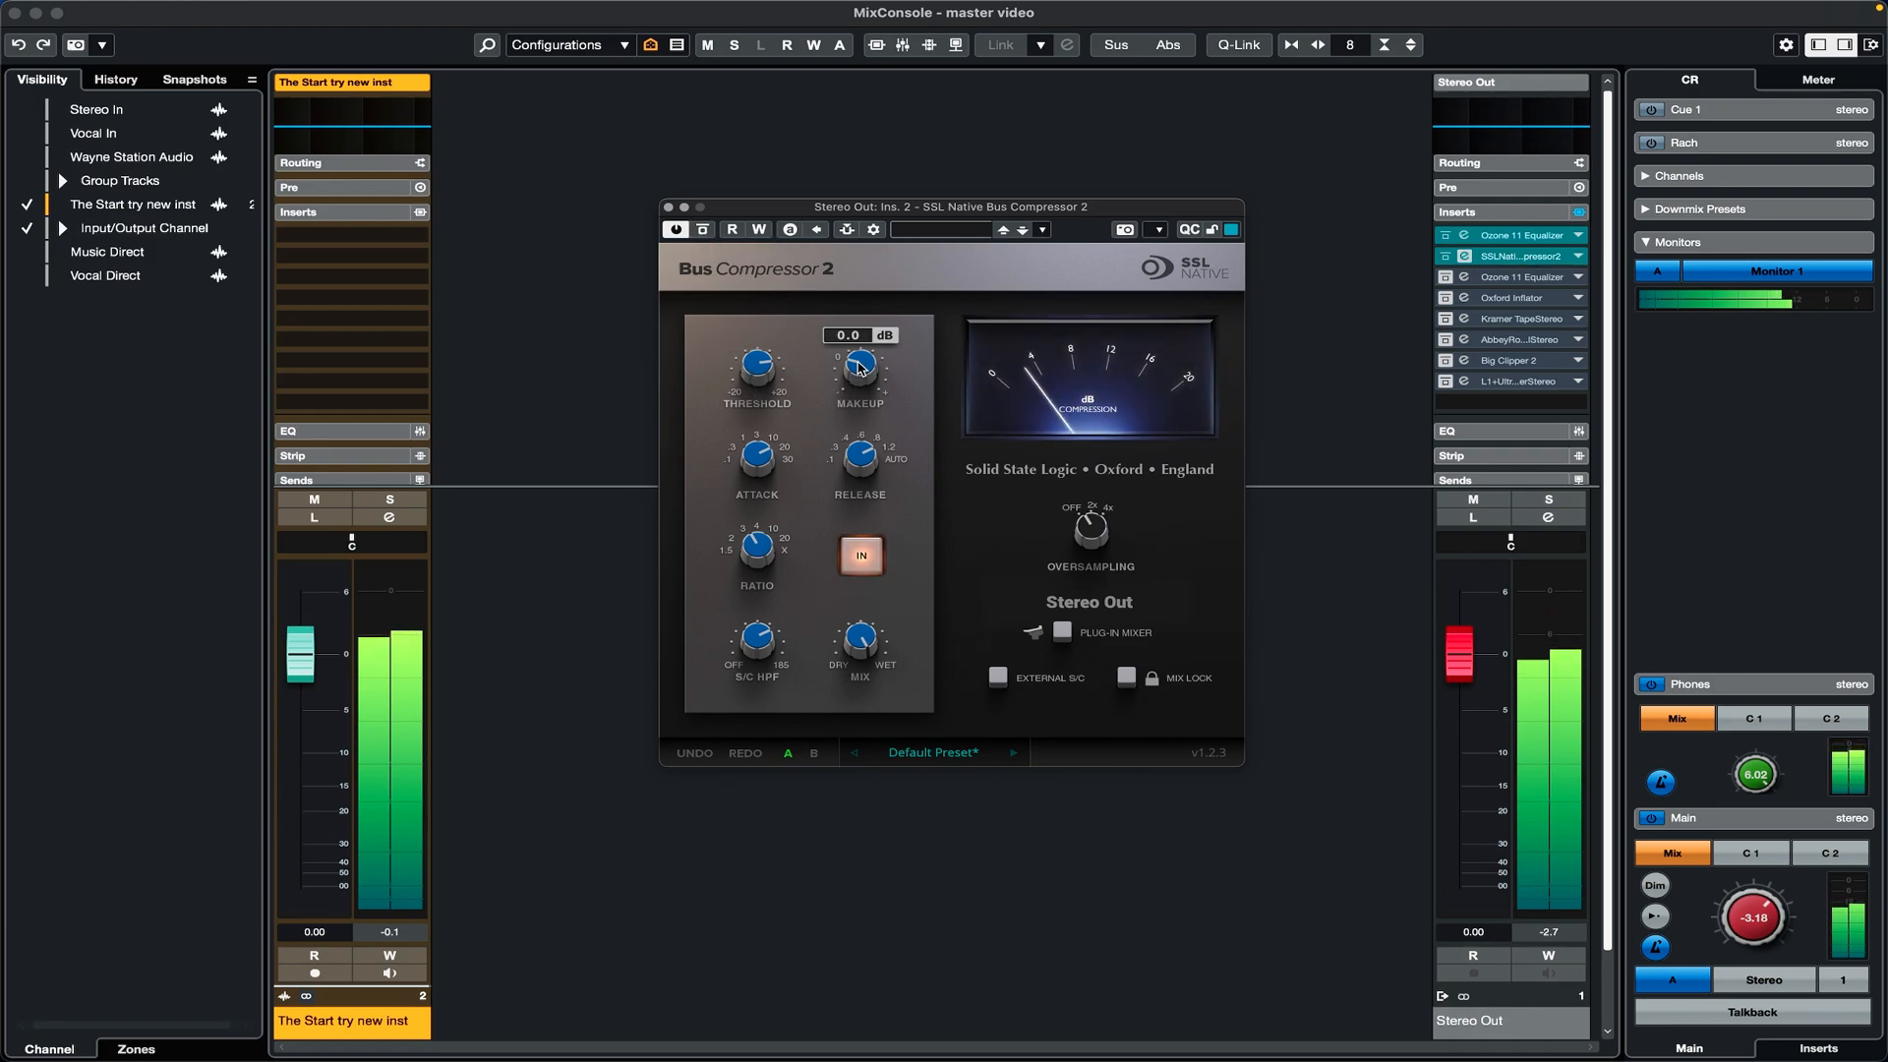
drag(858, 367, 858, 355)
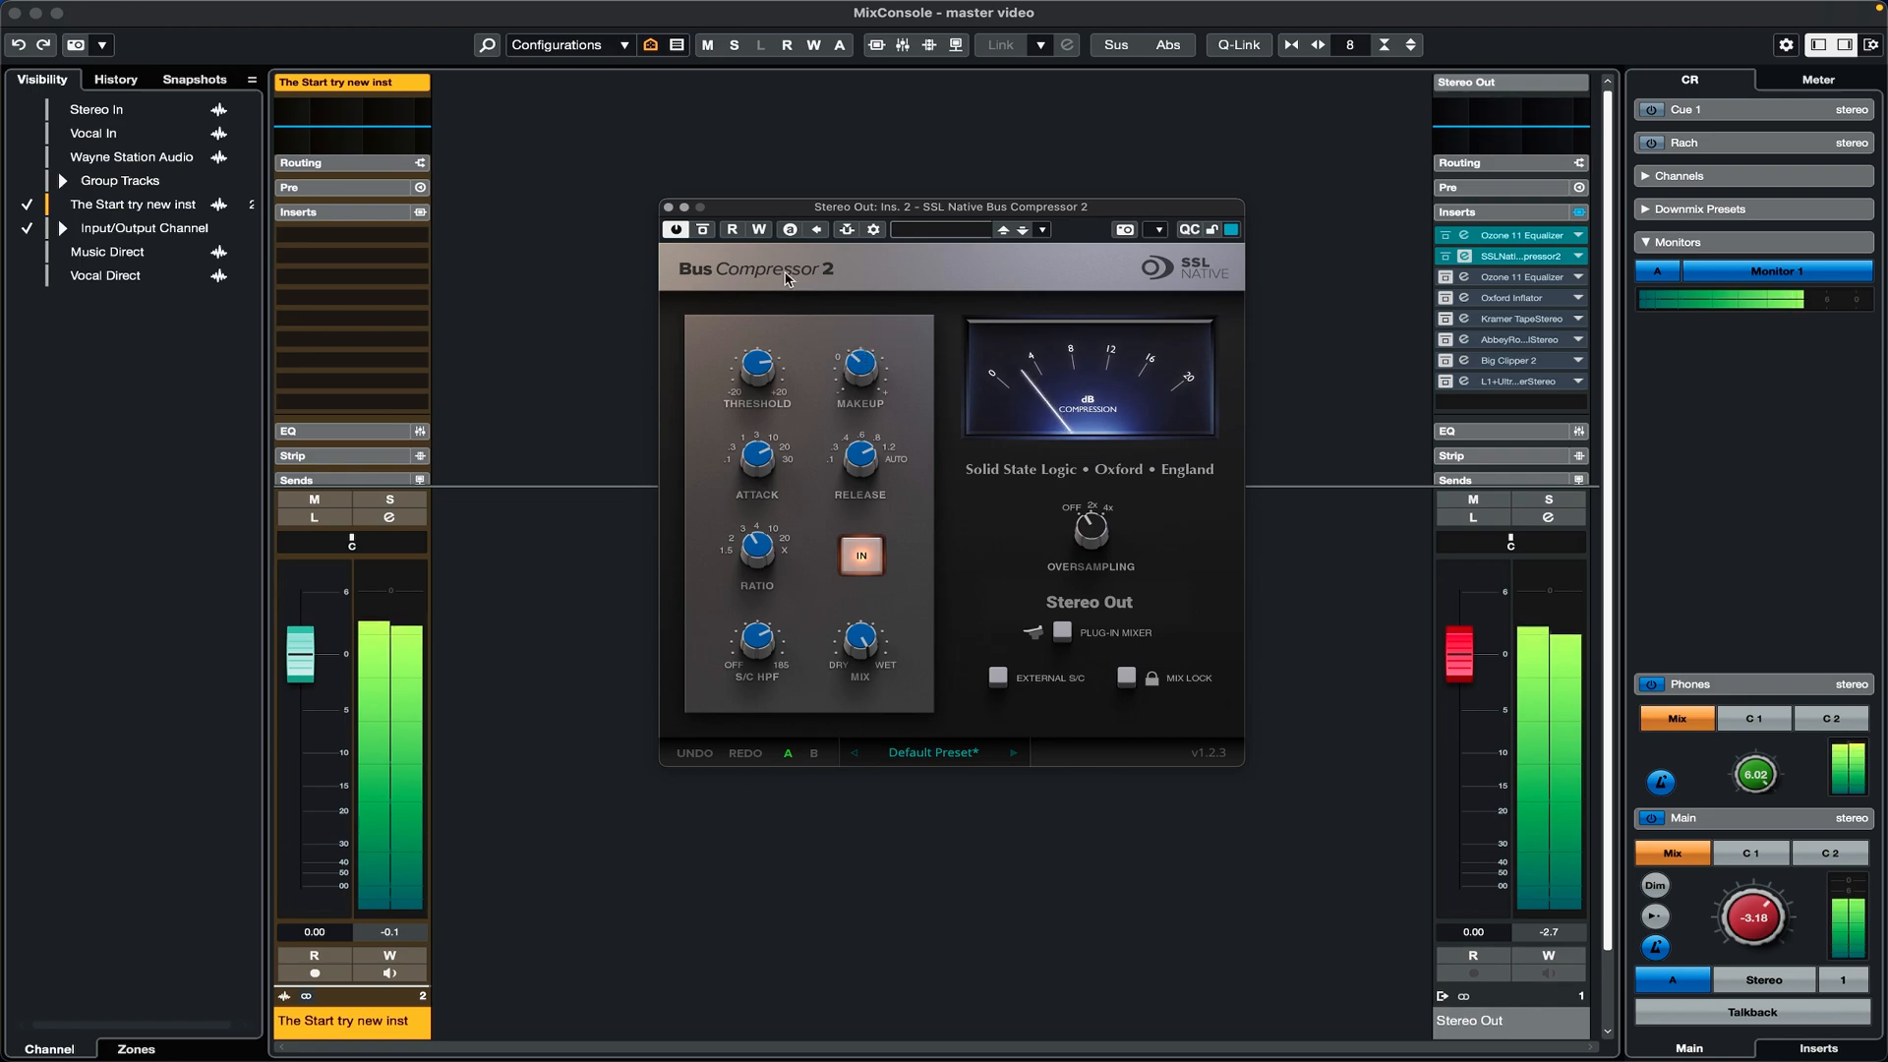
click(706, 232)
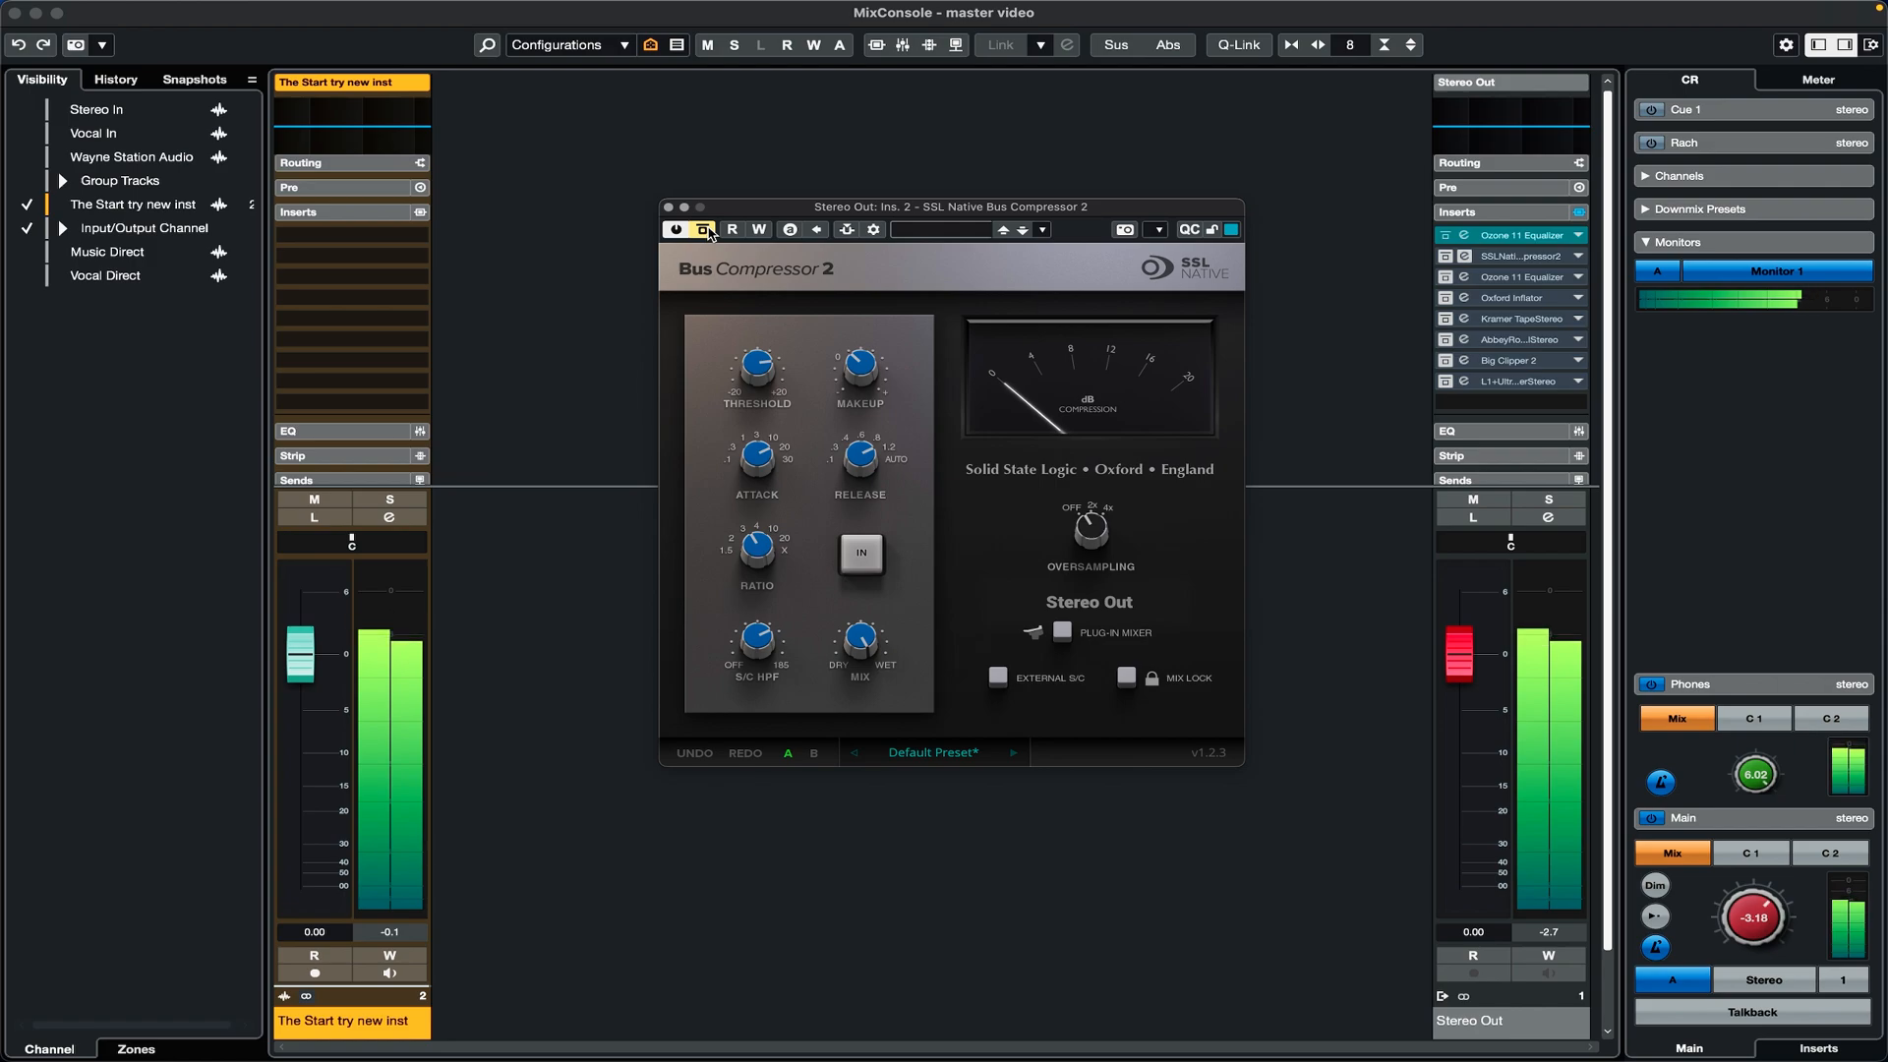
click(705, 230)
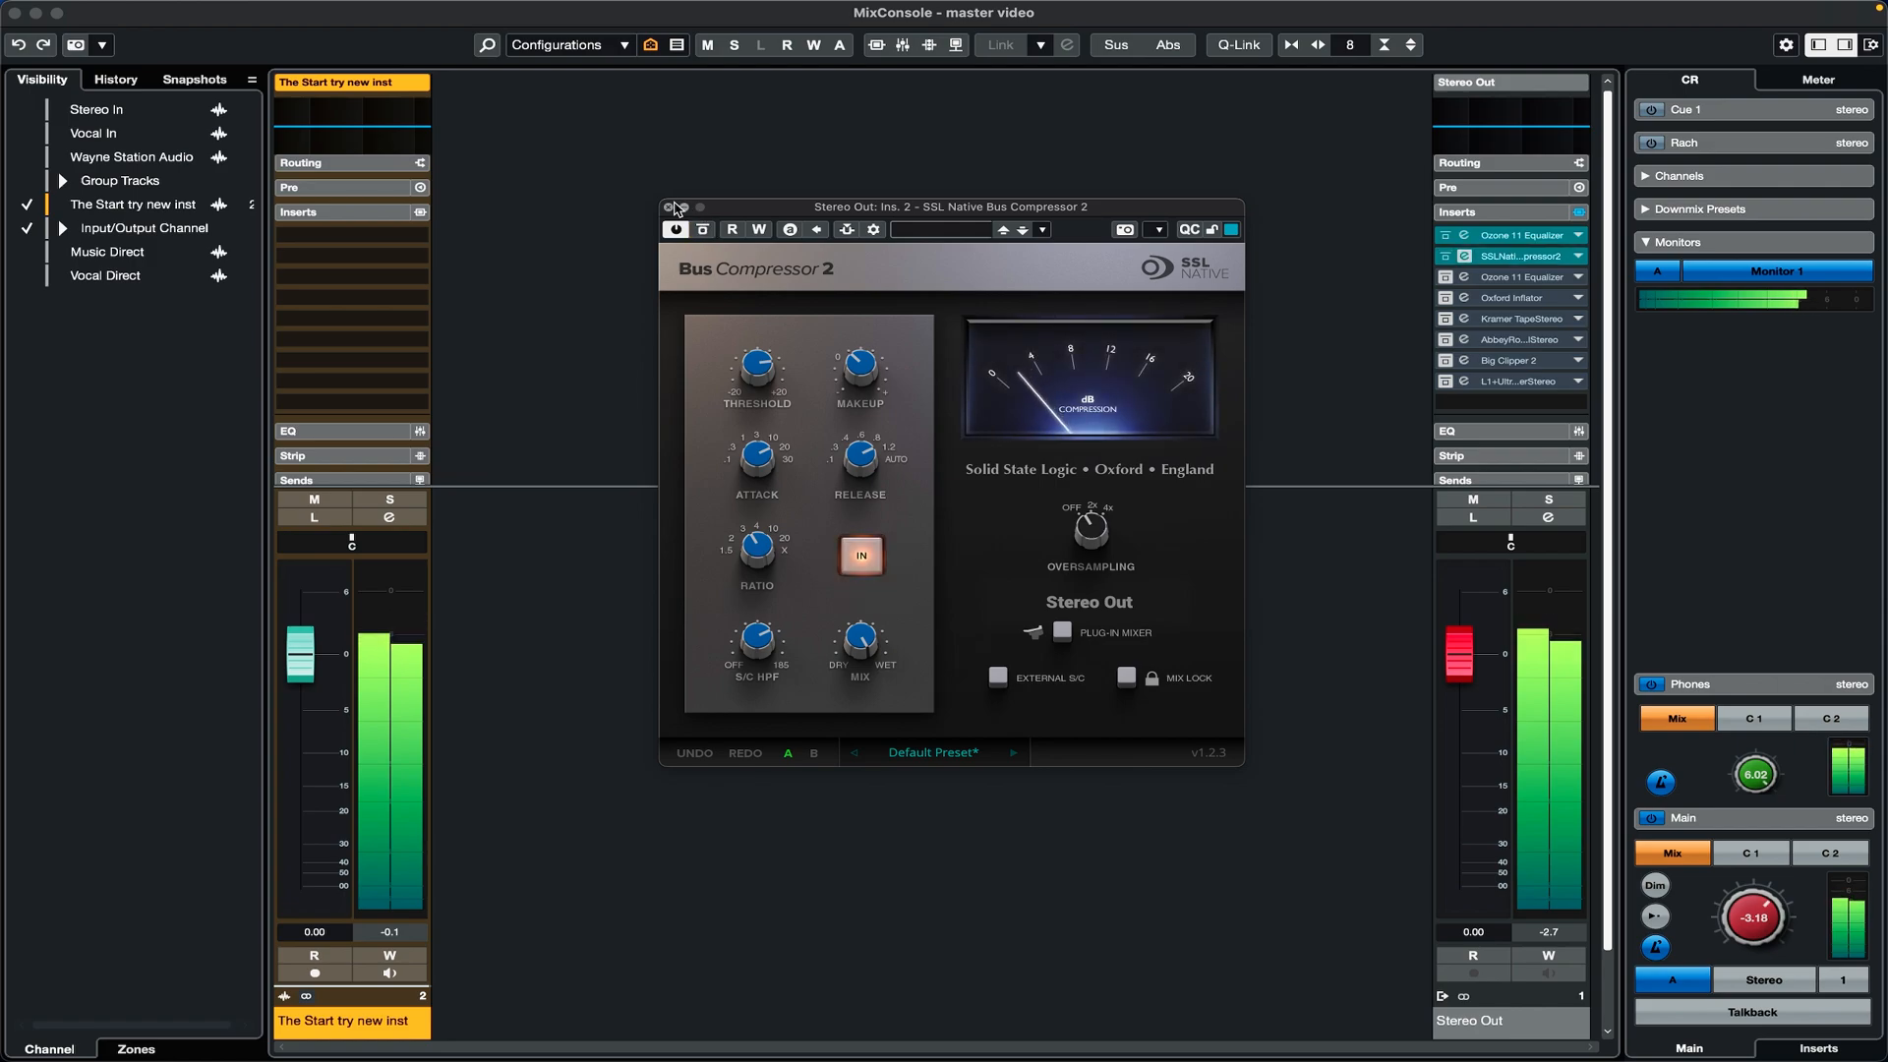
click(669, 208)
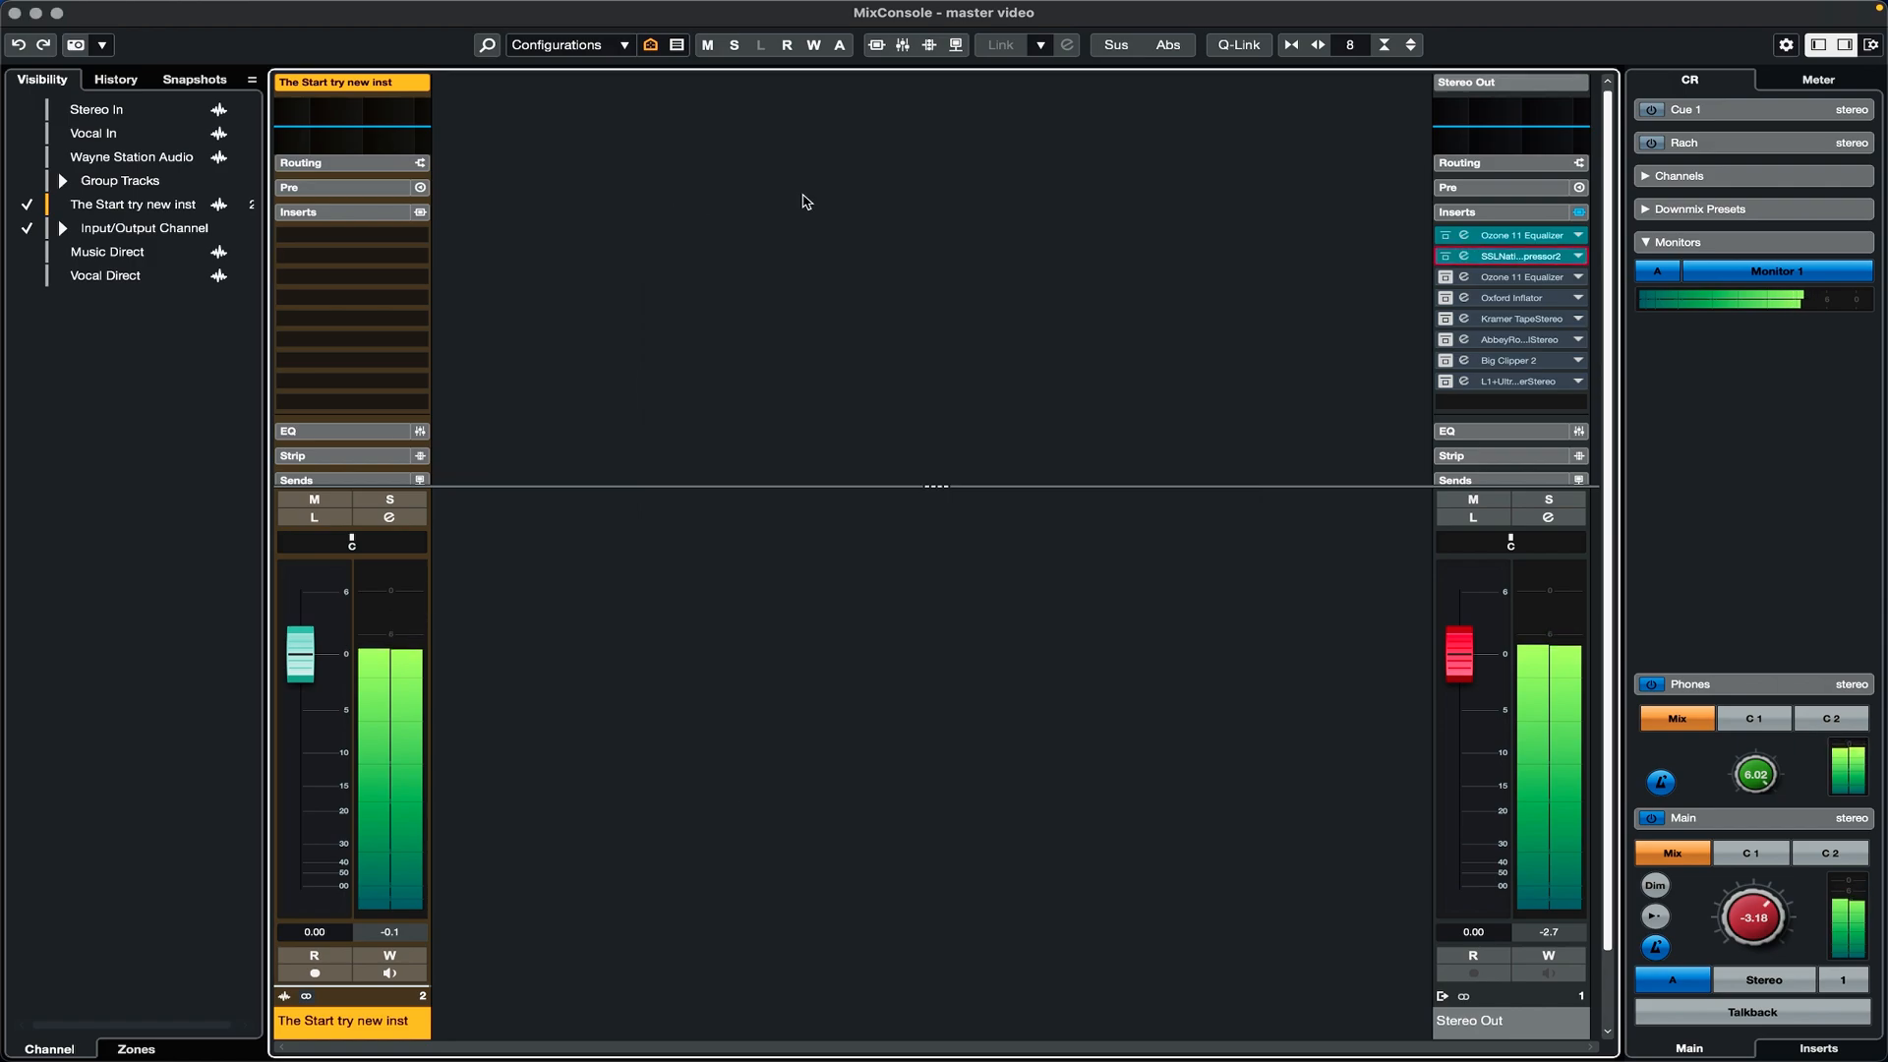
Step: Activate the second Ozone 11 Equalizer on Stereo Out and add a Proportional Q band at 94 Hz with 0.5 dB gain
click(1466, 279)
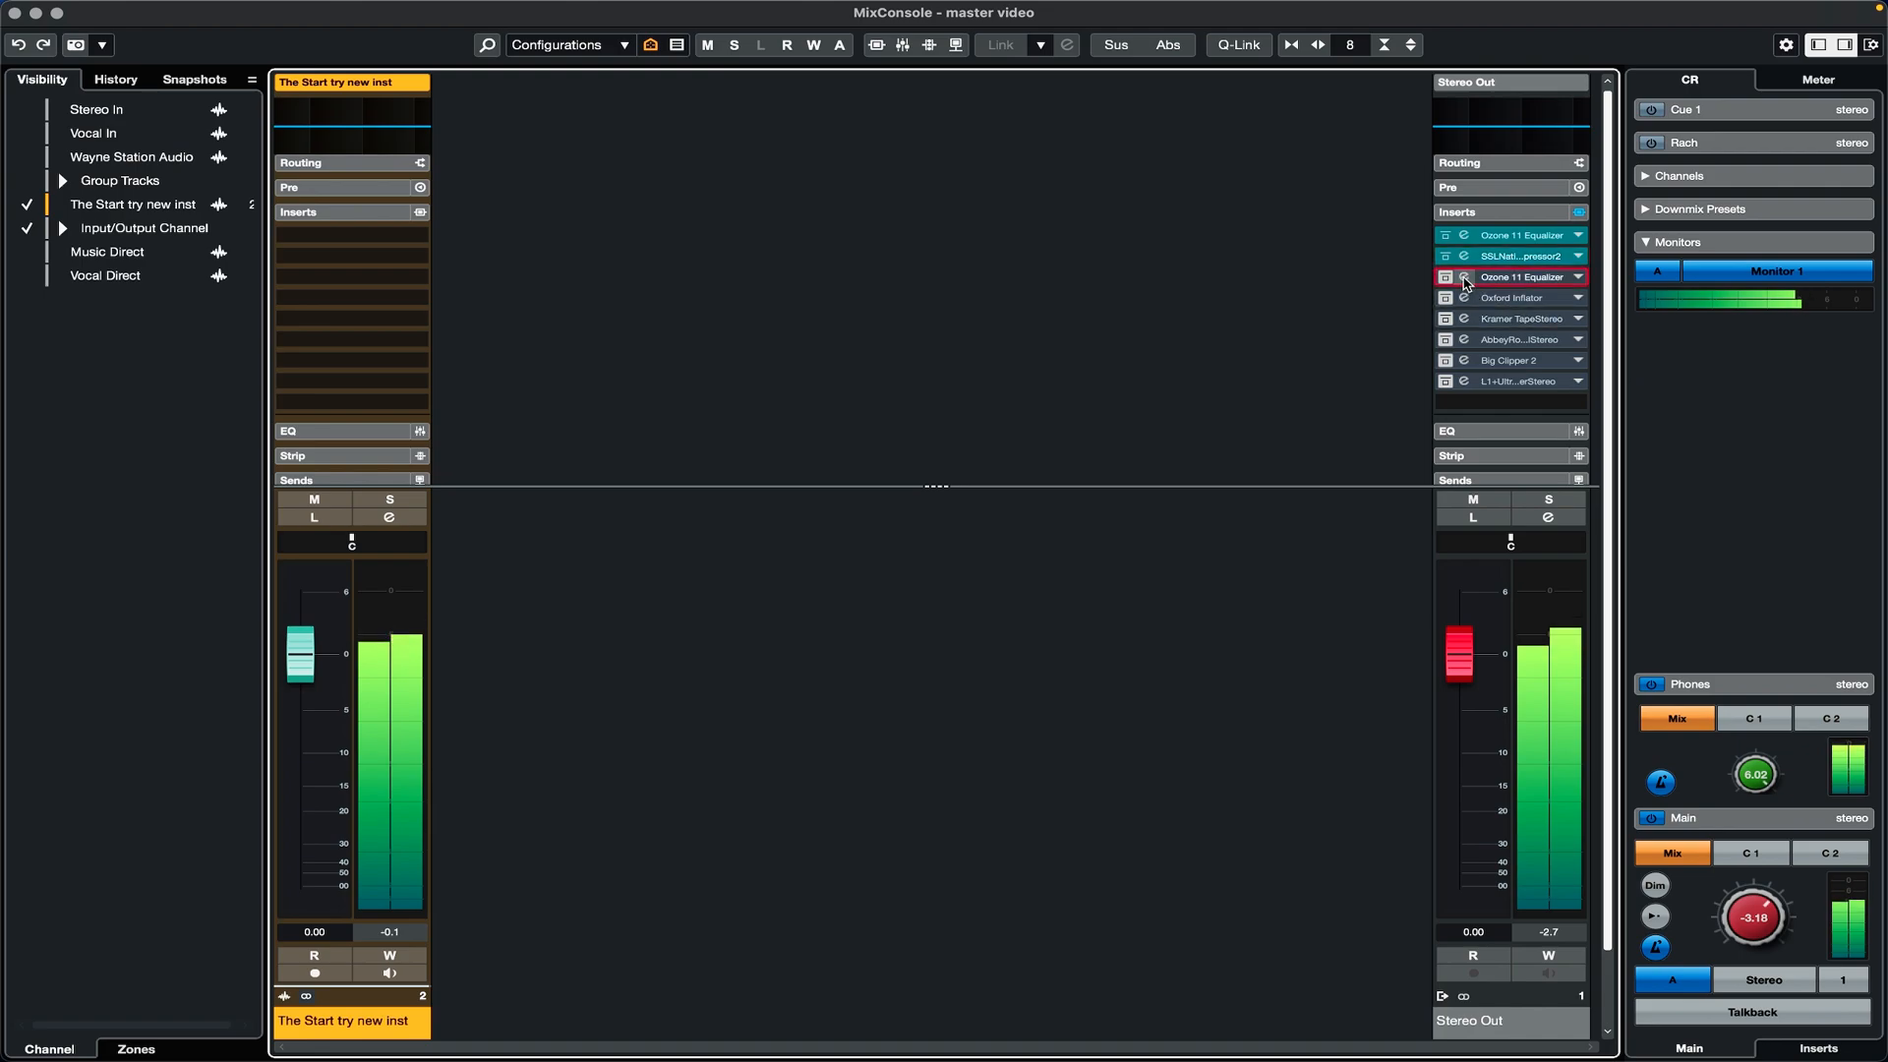
drag(879, 162, 879, 234)
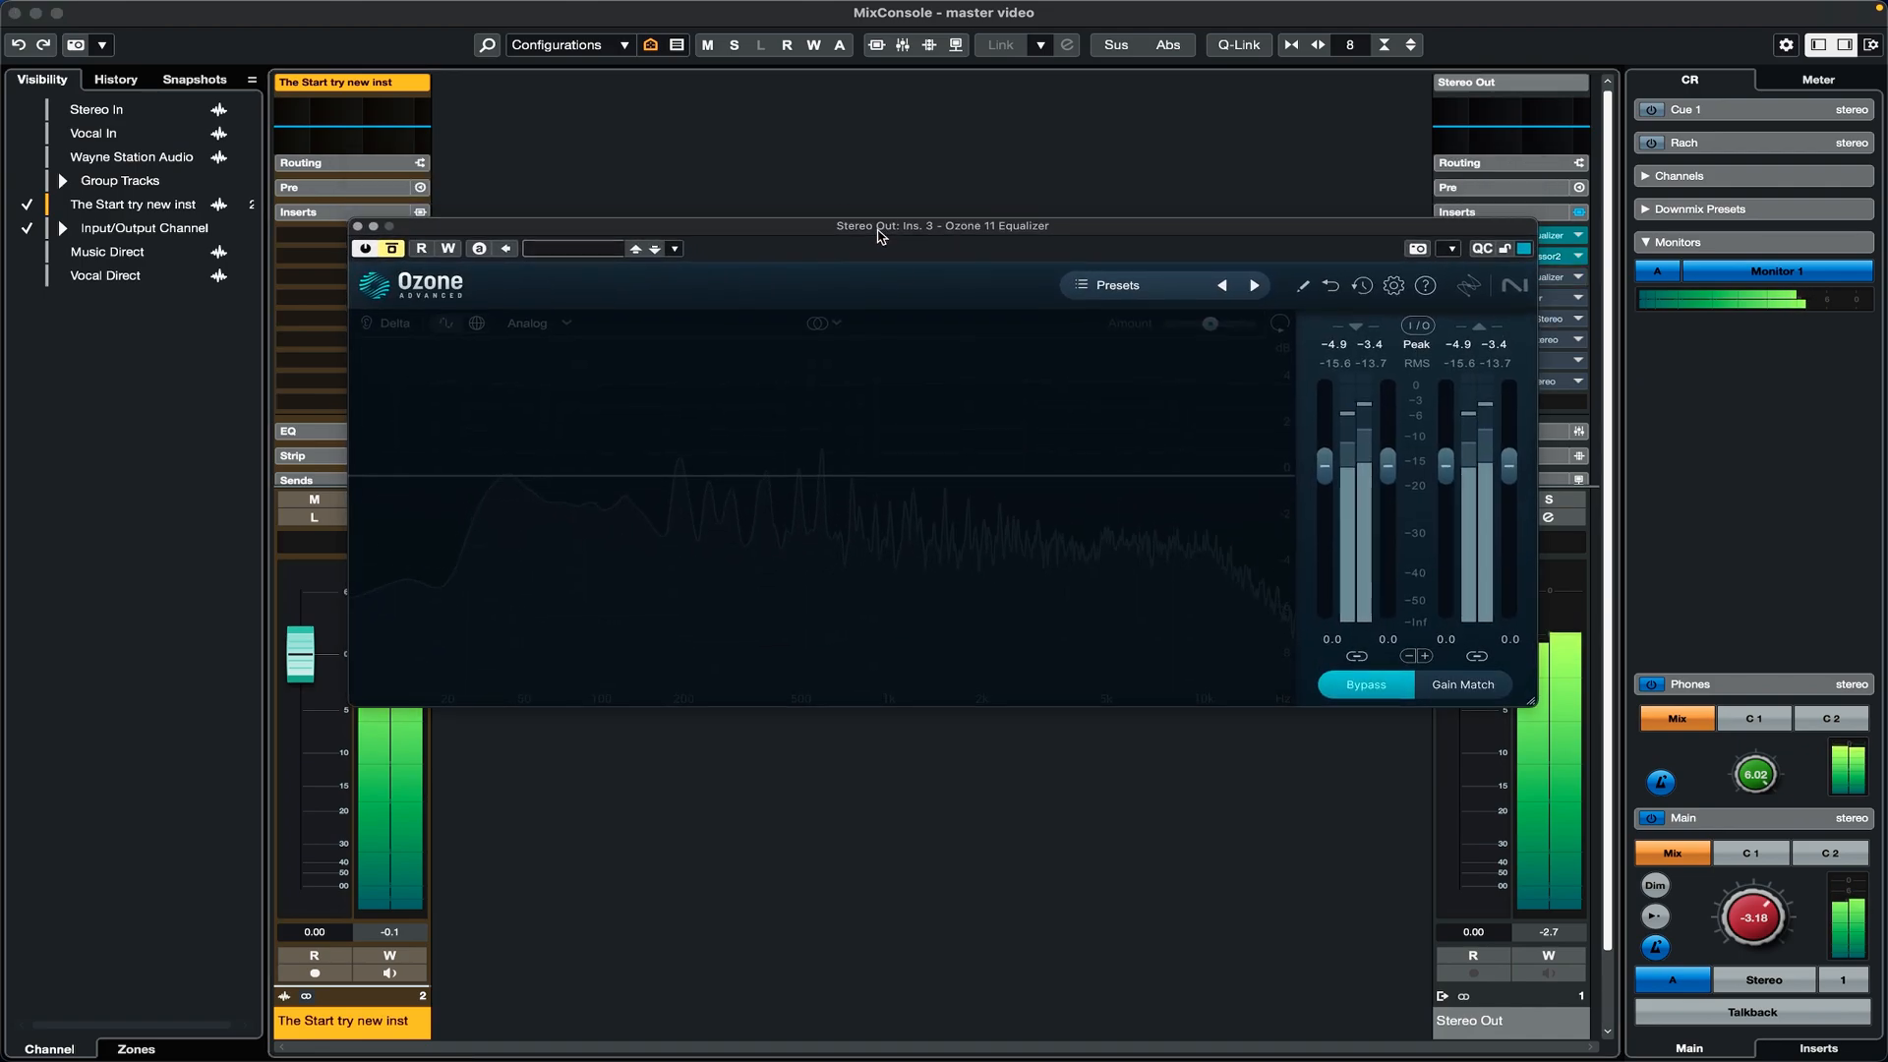
click(393, 250)
drag(585, 479, 578, 466)
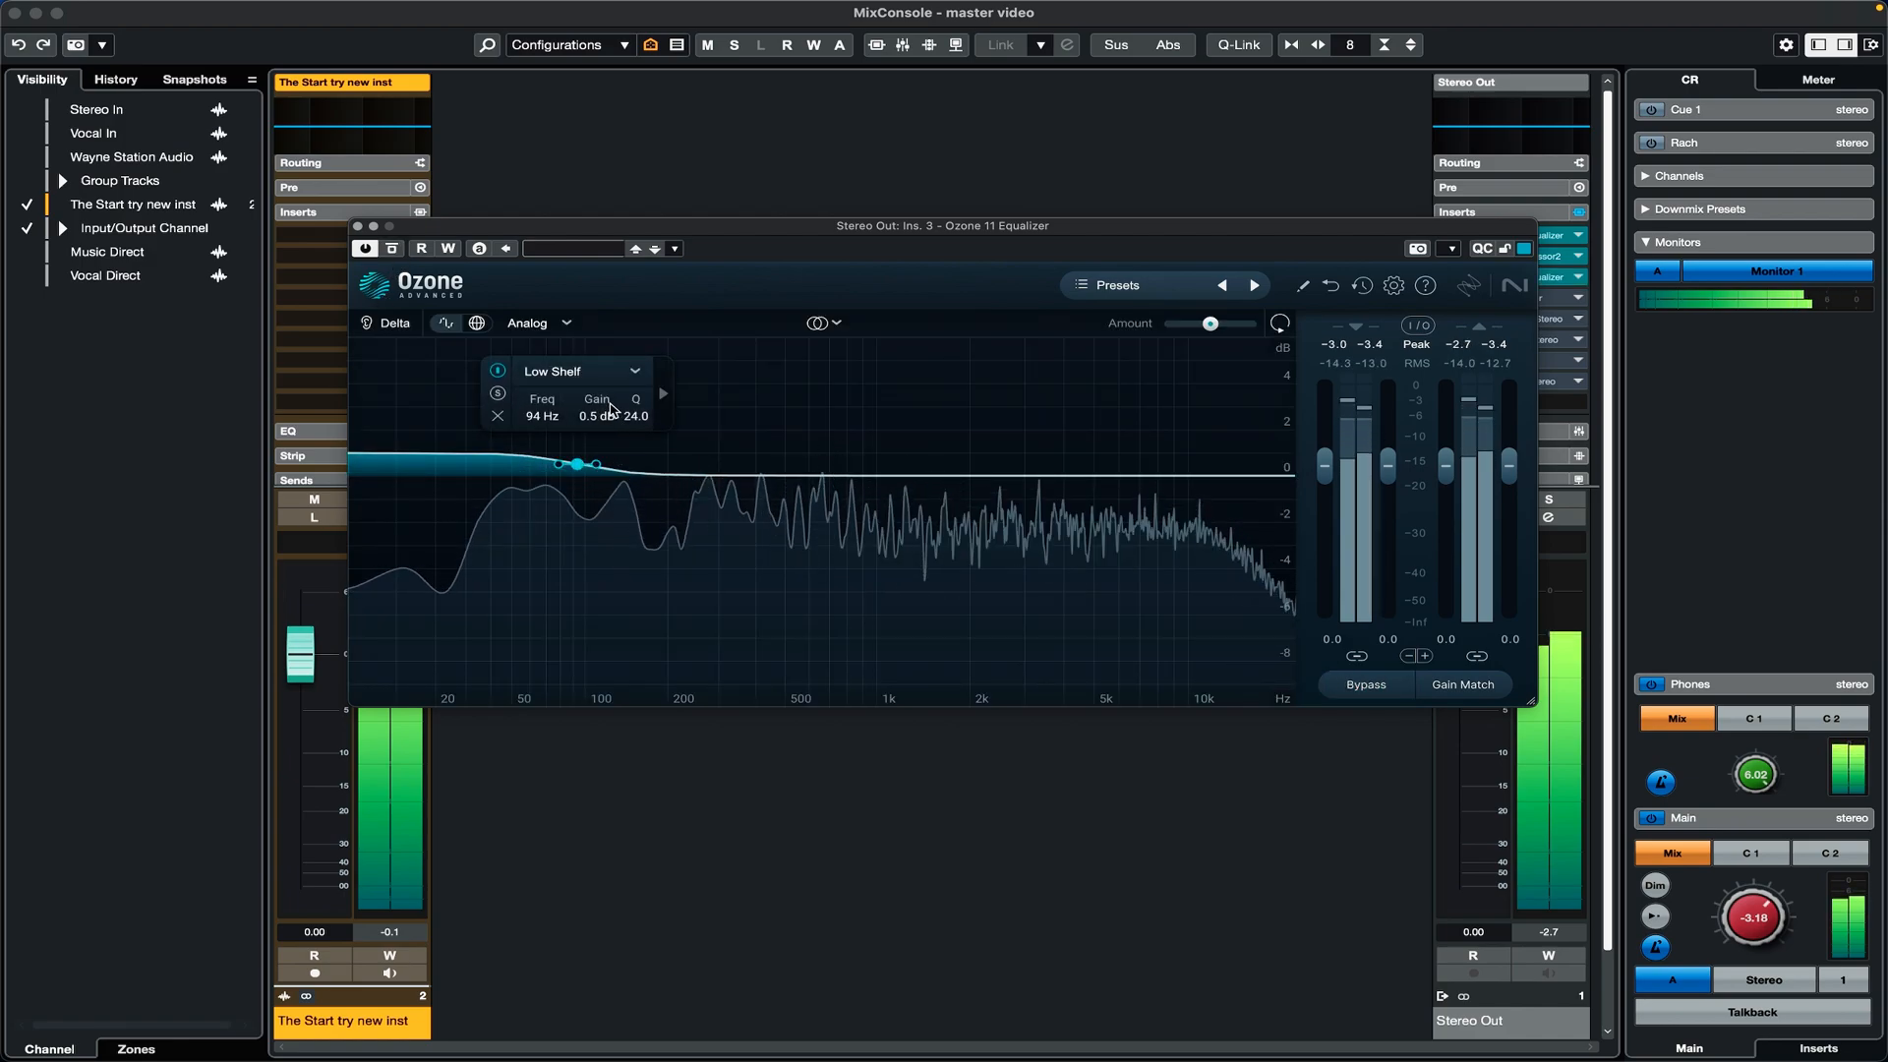
click(632, 373)
mouse_move(585, 400)
click(738, 400)
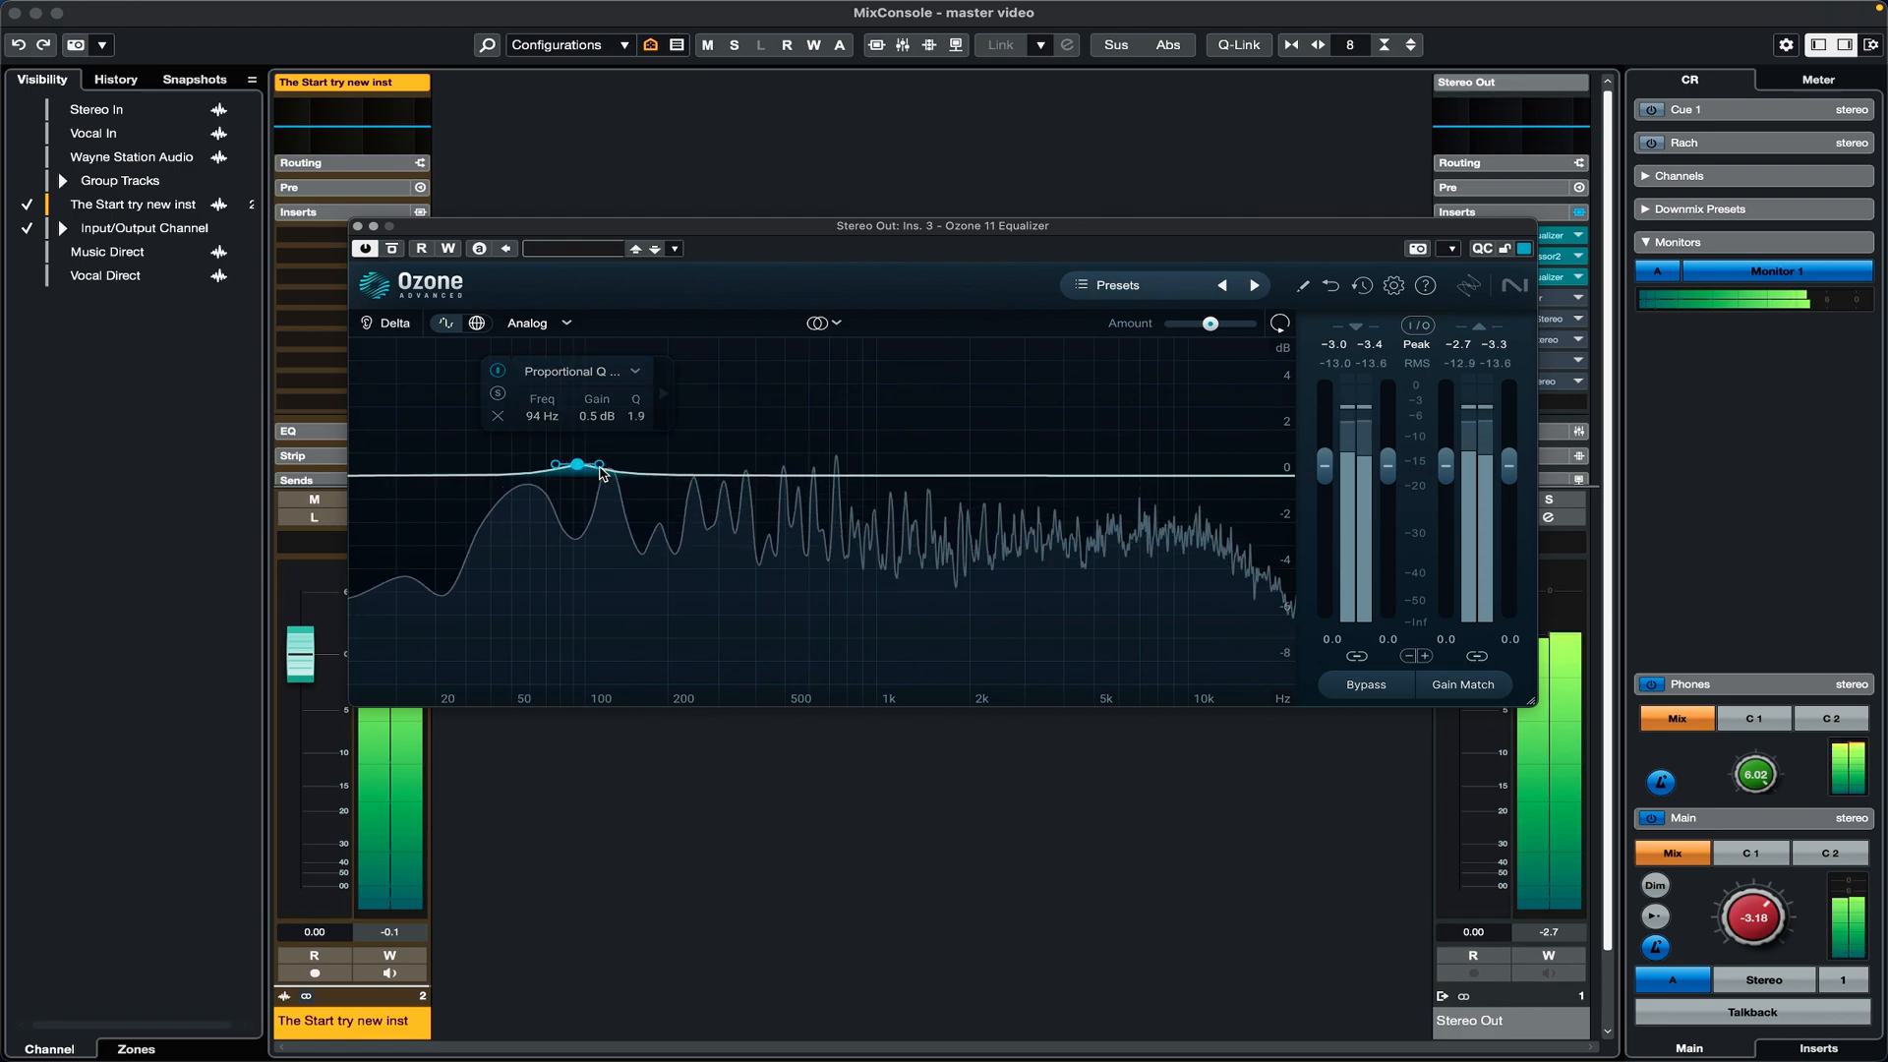
Step: Move the band into the low mids, set its Q to 4.1, audition cuts around 510–627 Hz, and return it to 0.0 dB at 514 Hz
drag(579, 464, 814, 503)
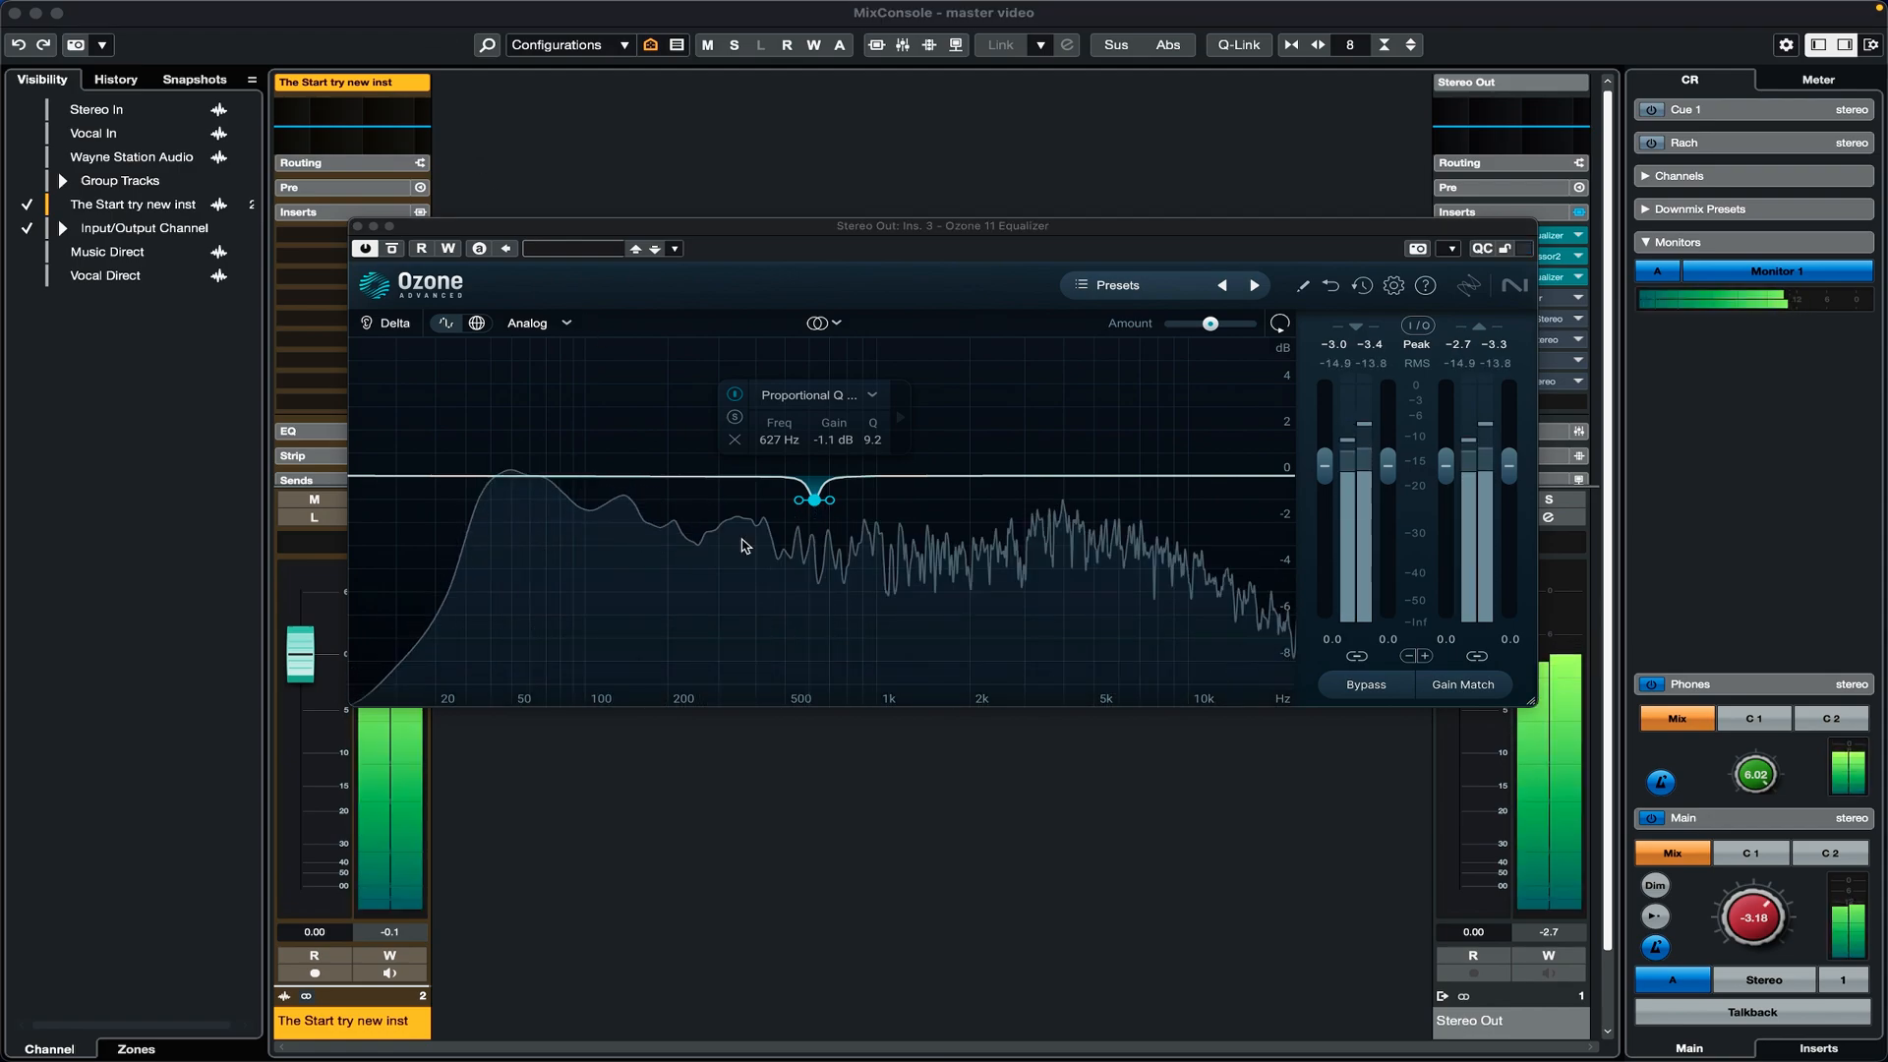
drag(802, 499, 799, 500)
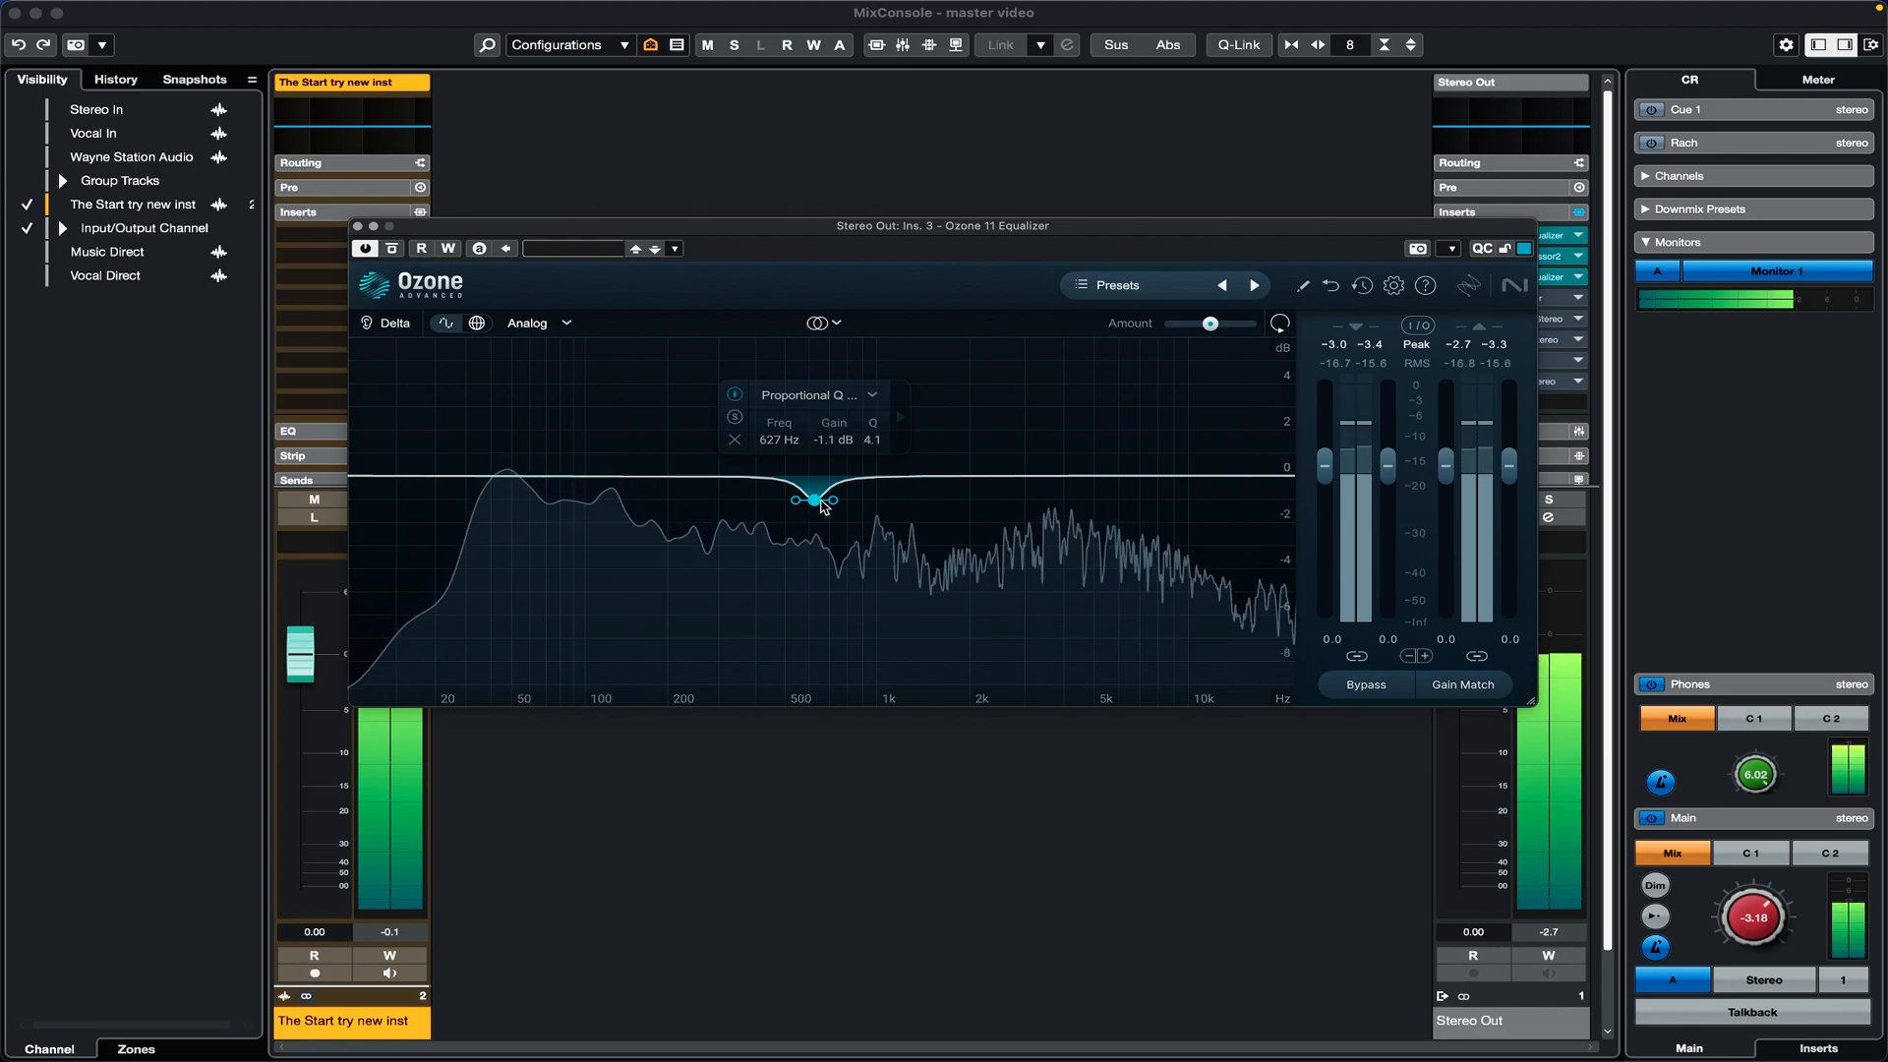
drag(822, 505, 820, 544)
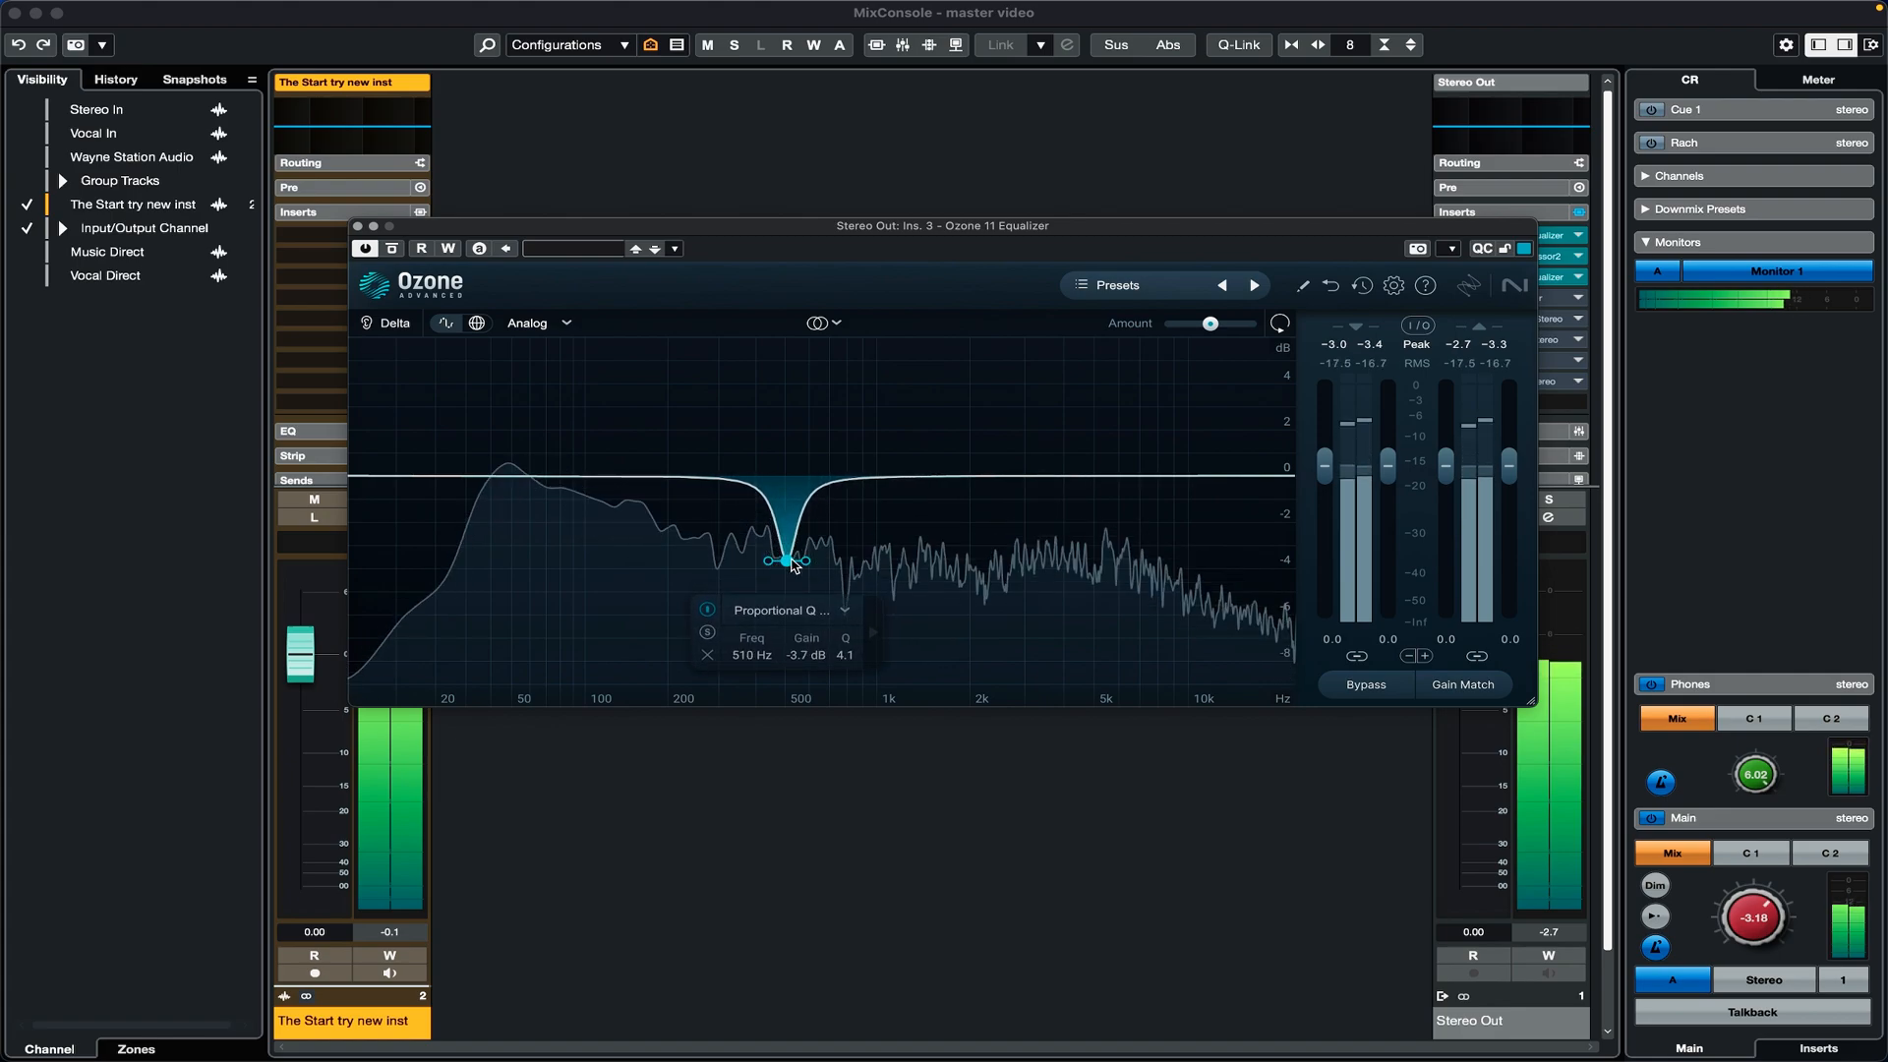
drag(796, 574, 797, 480)
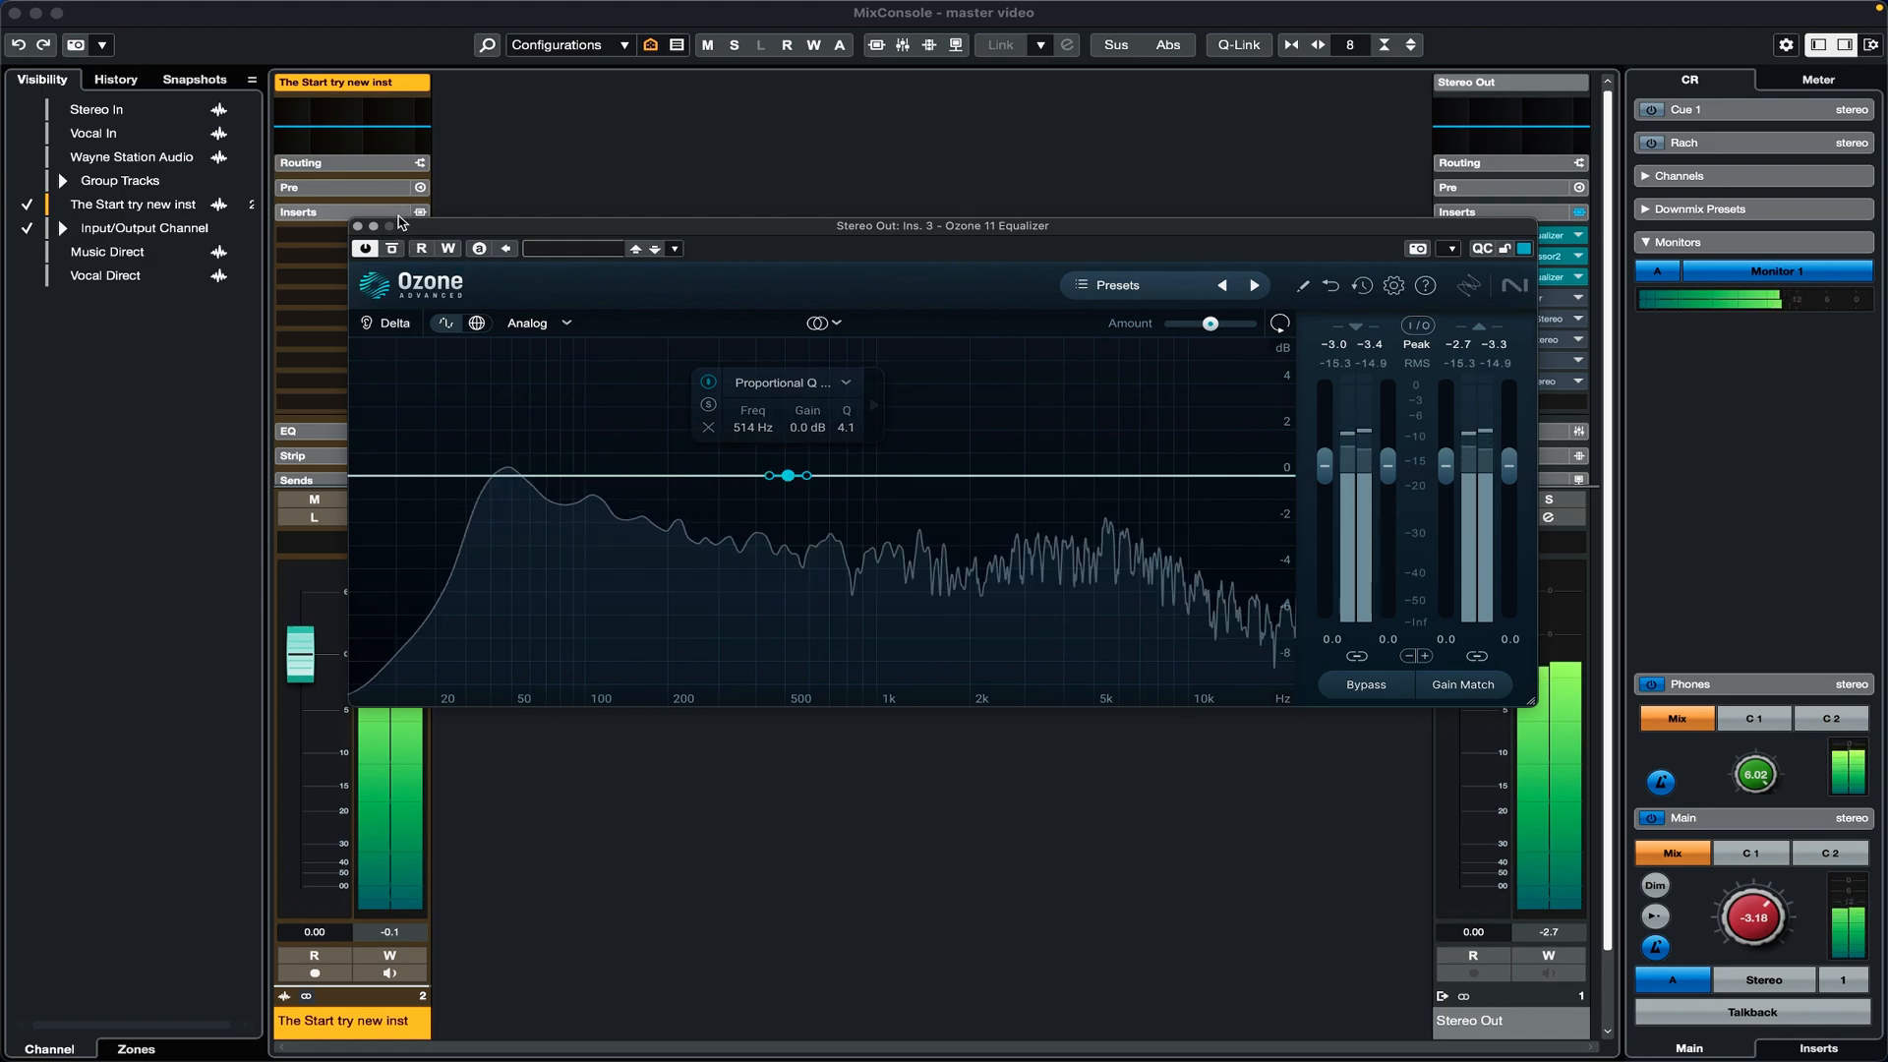
Step: Close the equalizer, activate the Oxford Inflator on Stereo Out, and set its Effect to 84.3%
click(358, 226)
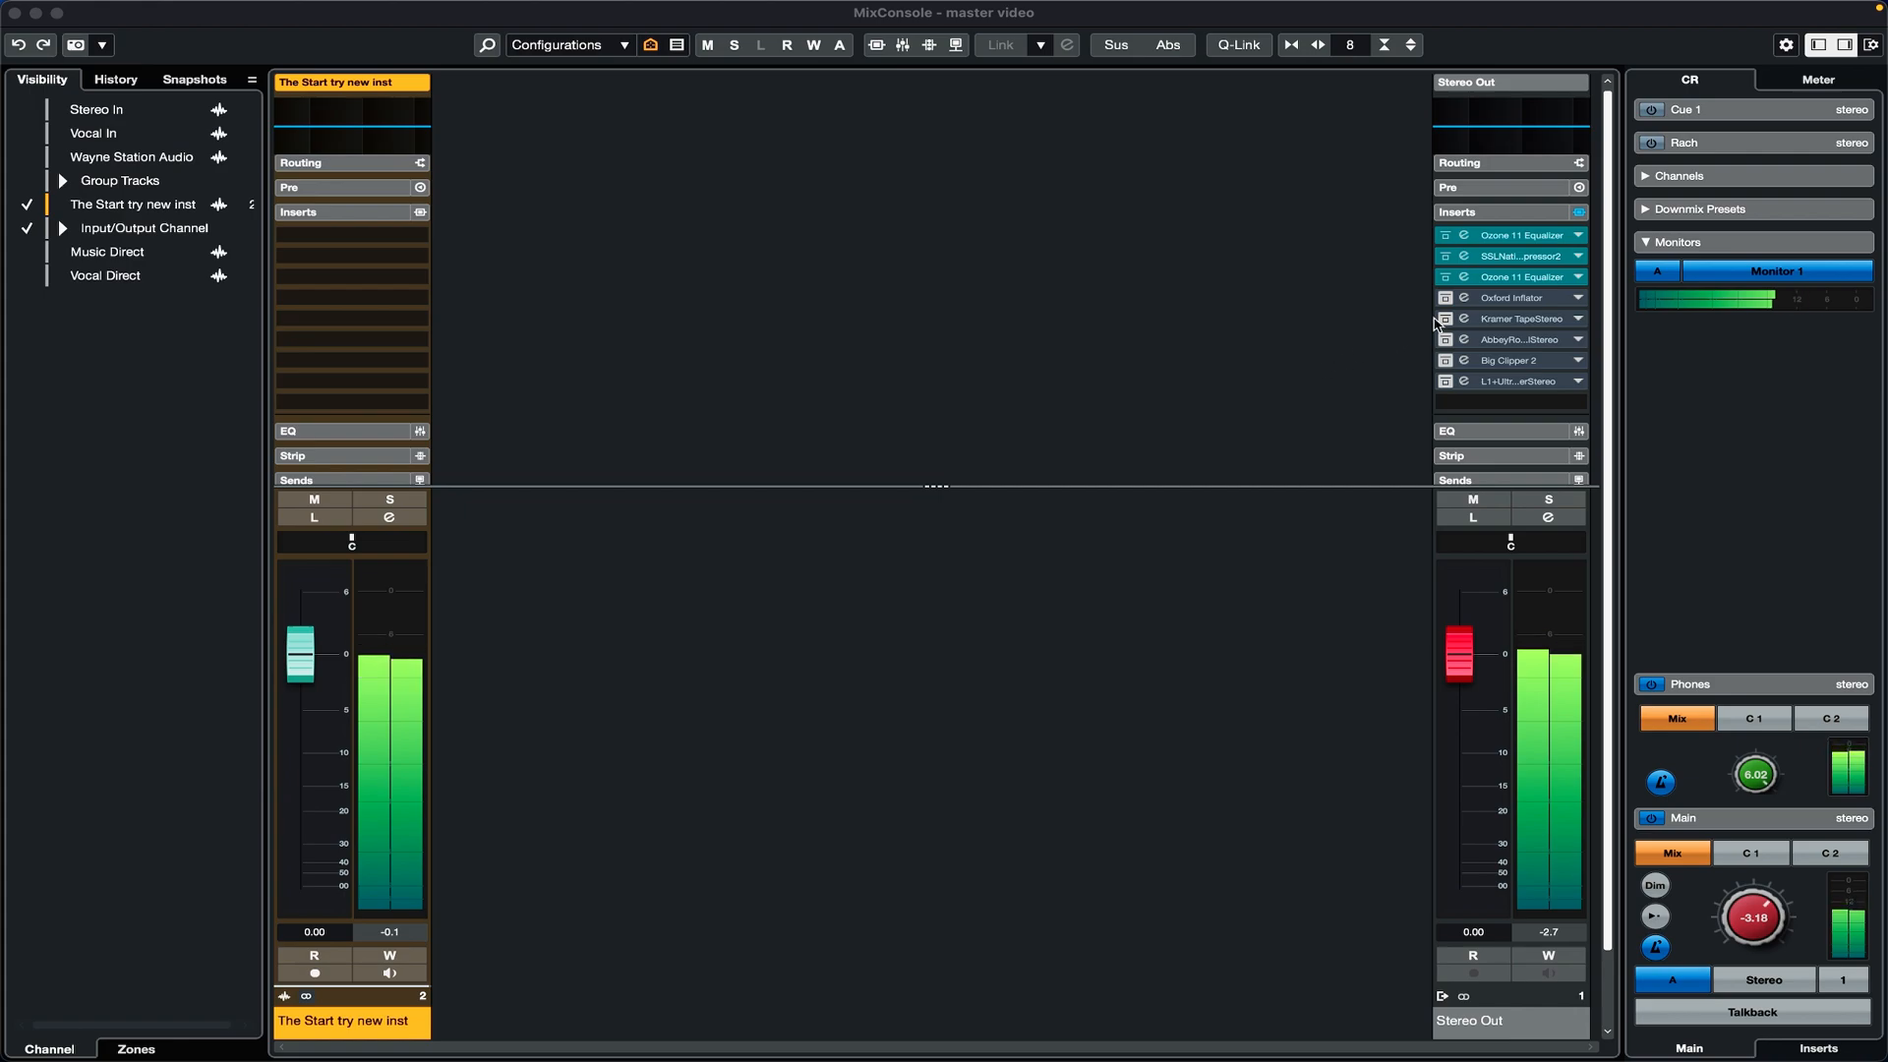
click(1527, 306)
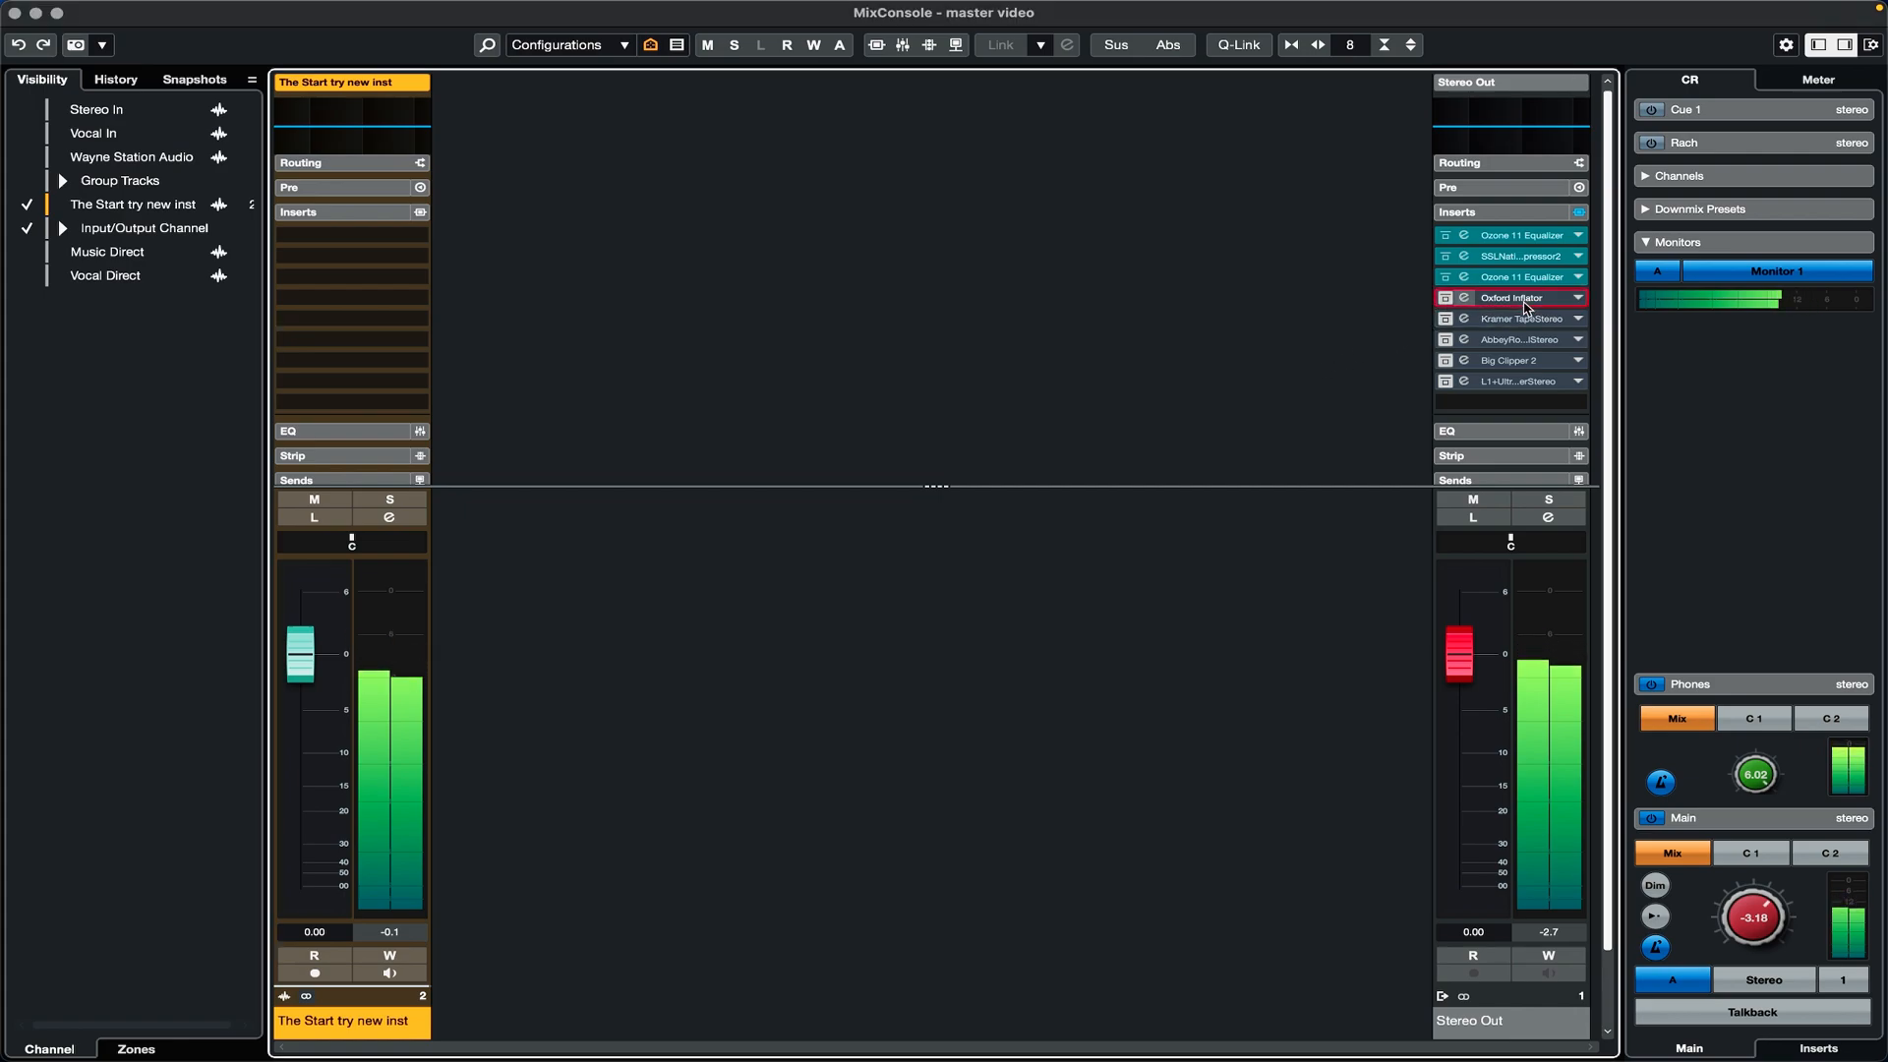
click(1527, 306)
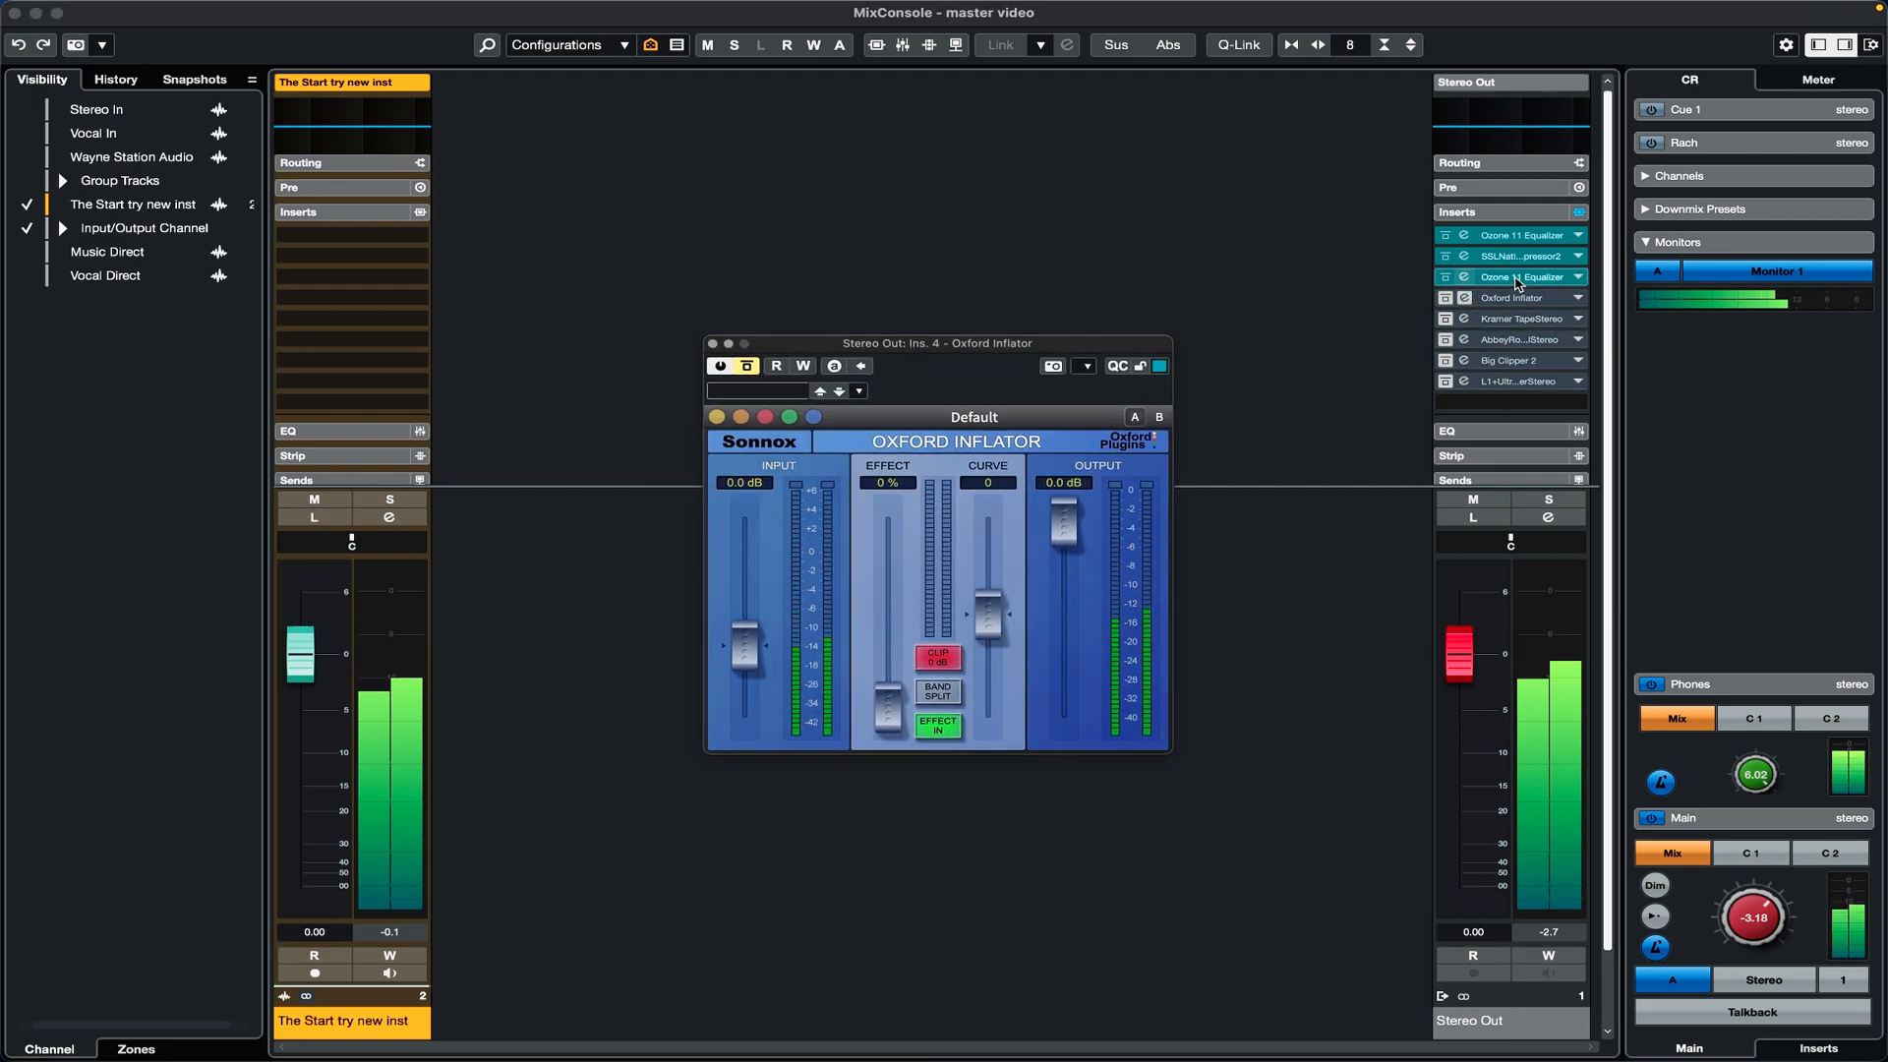
drag(960, 345, 972, 179)
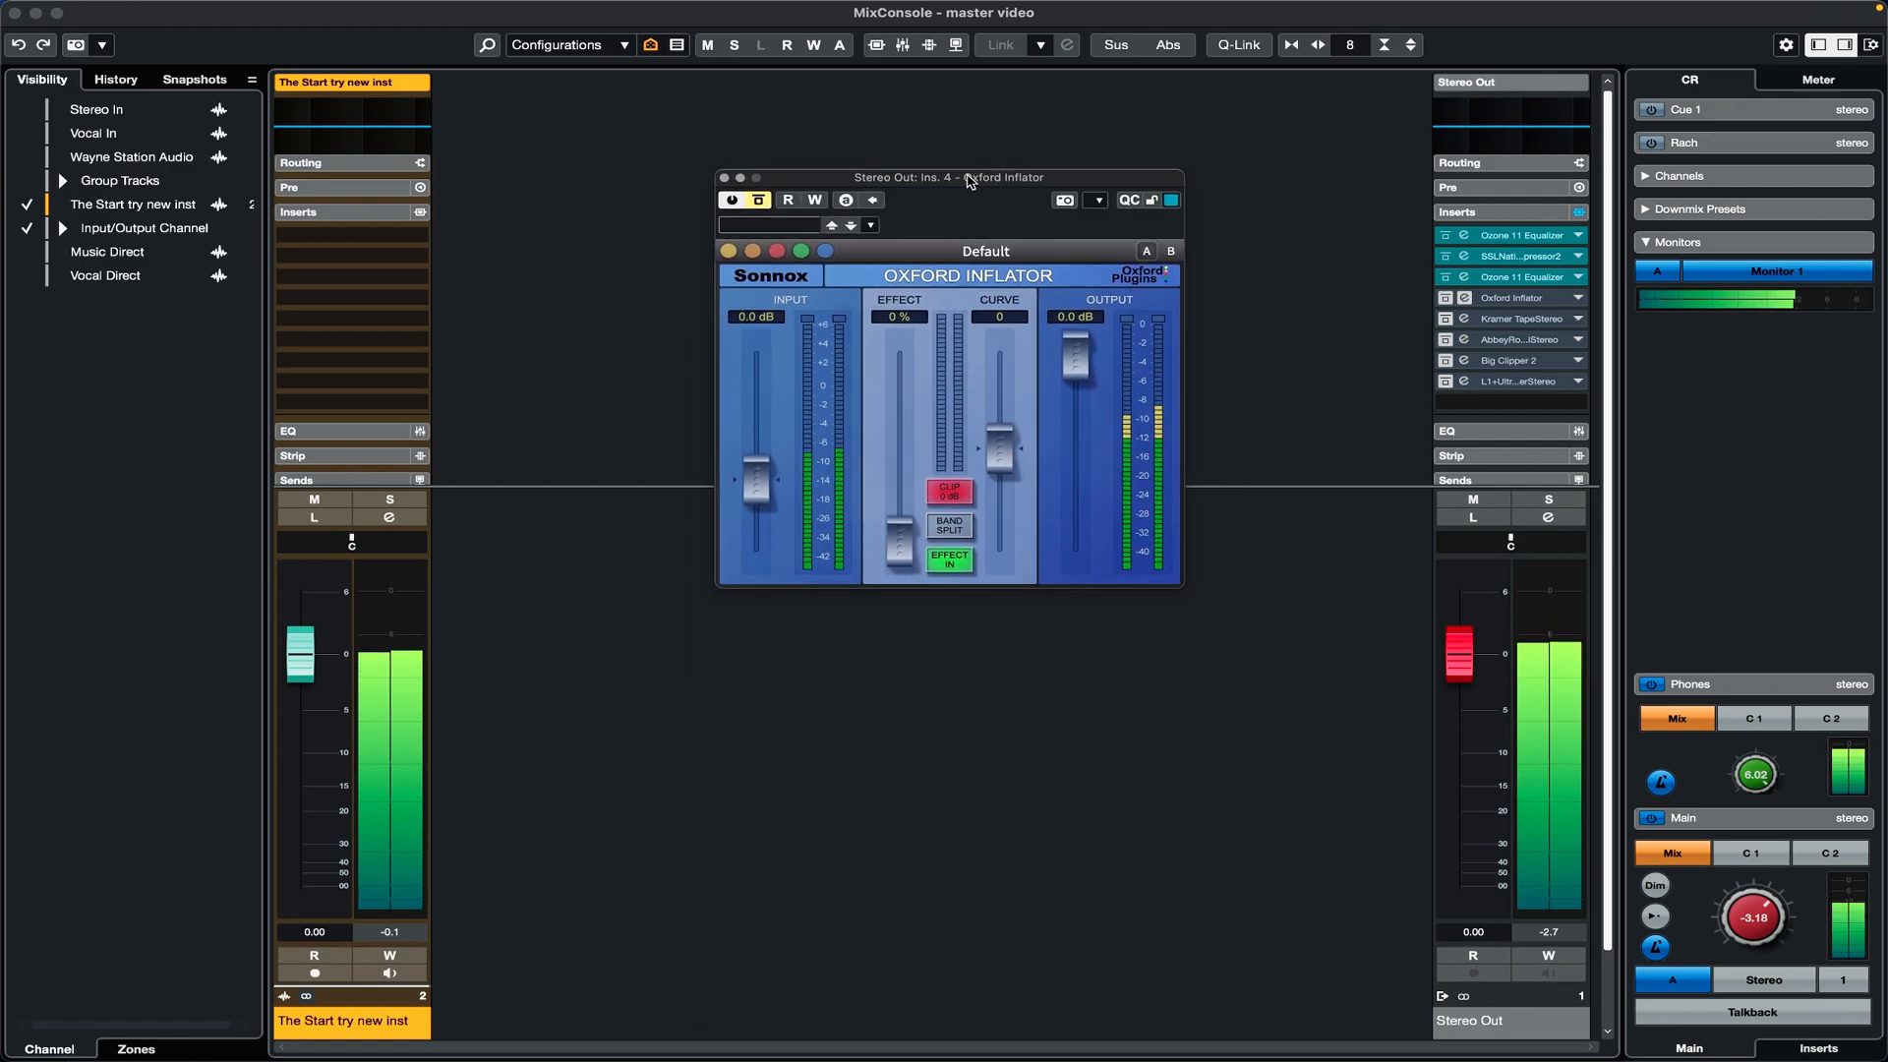
click(757, 199)
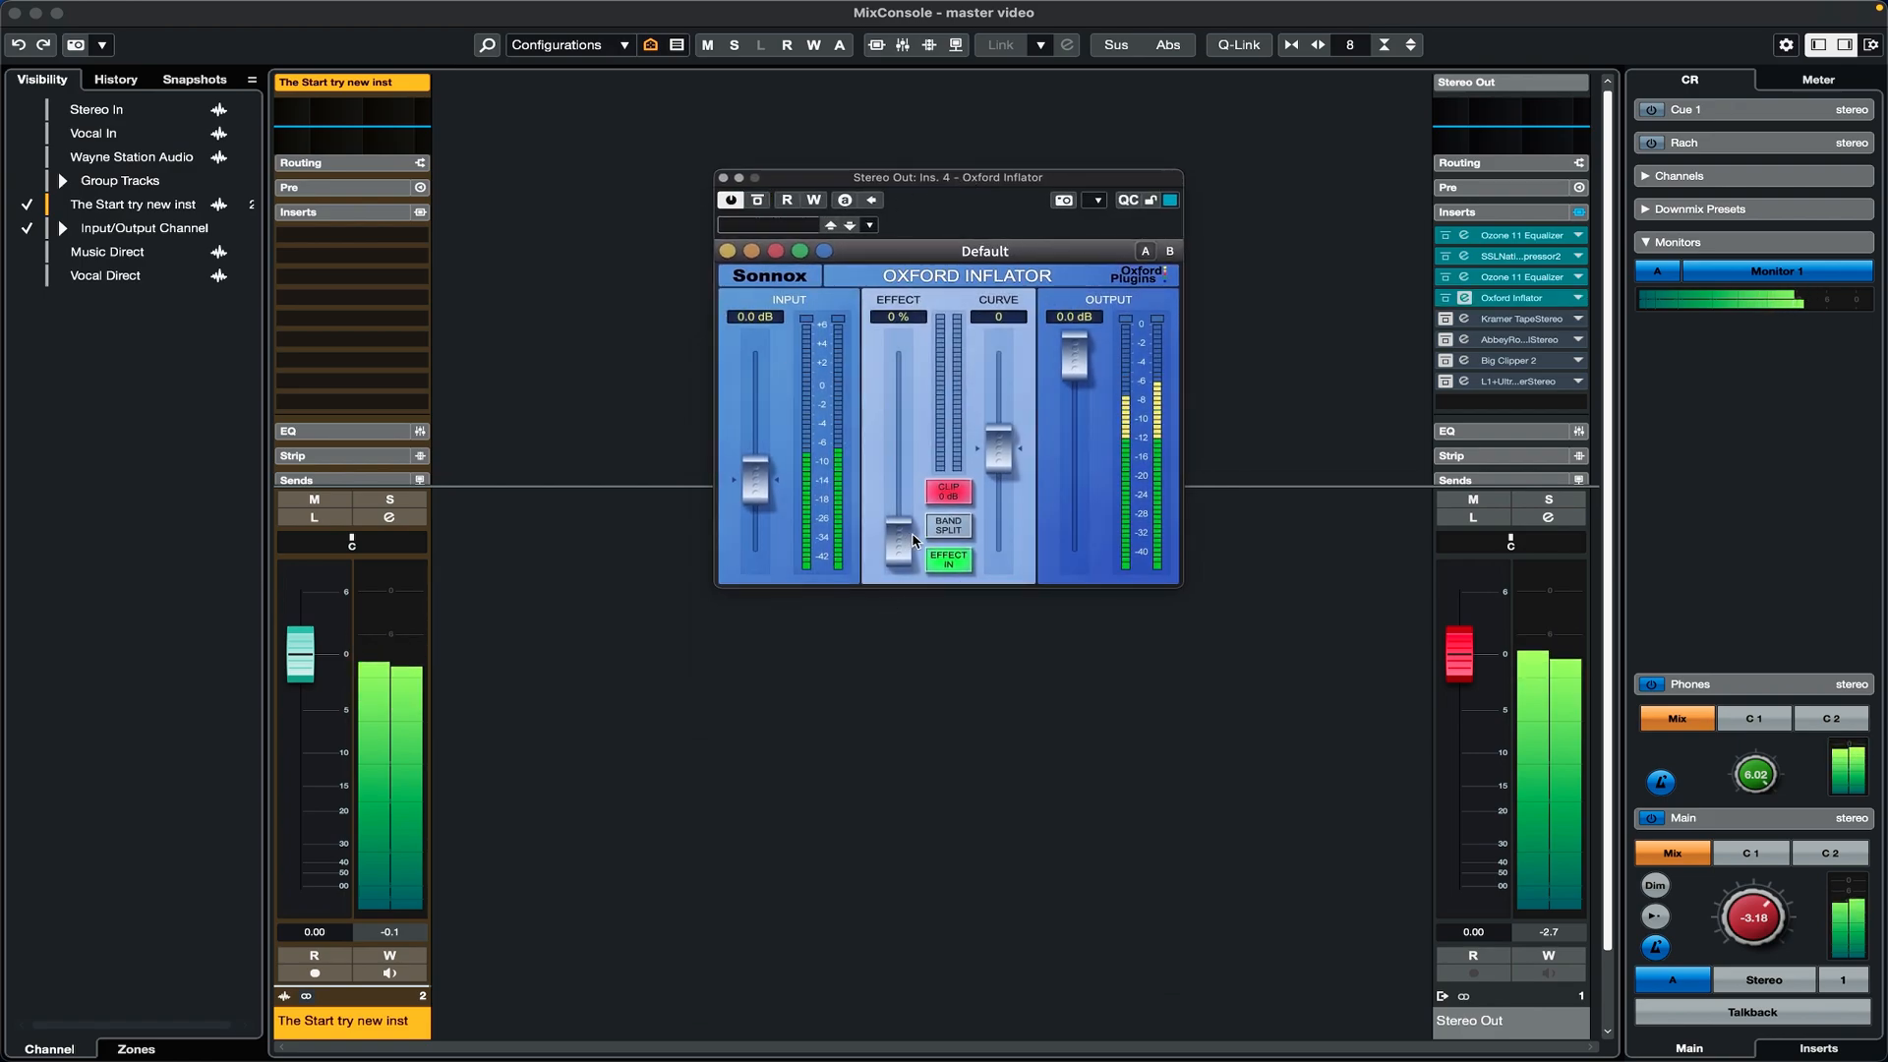
drag(915, 557, 939, 388)
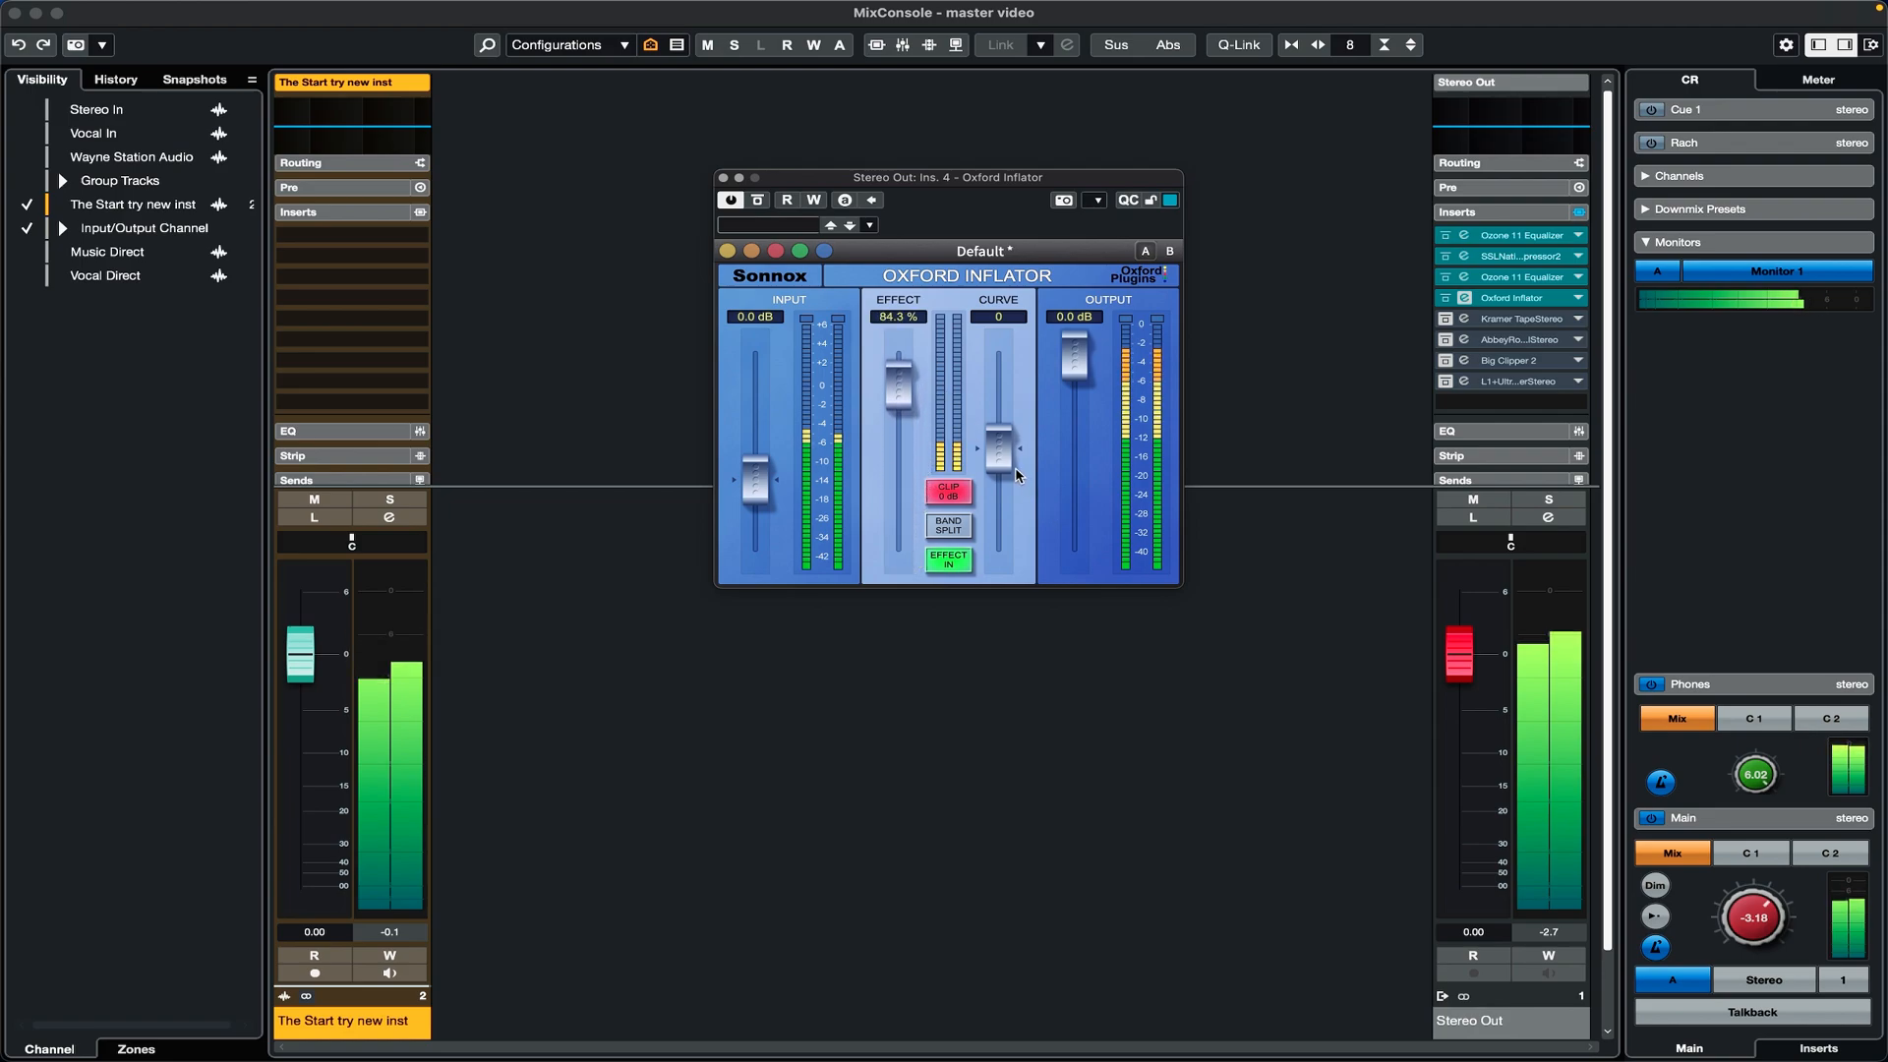
Step: Try the Inflator's Curve at about -23.9 with its Output at -1.51 dB, and compare against bypass
drag(1017, 476, 1003, 520)
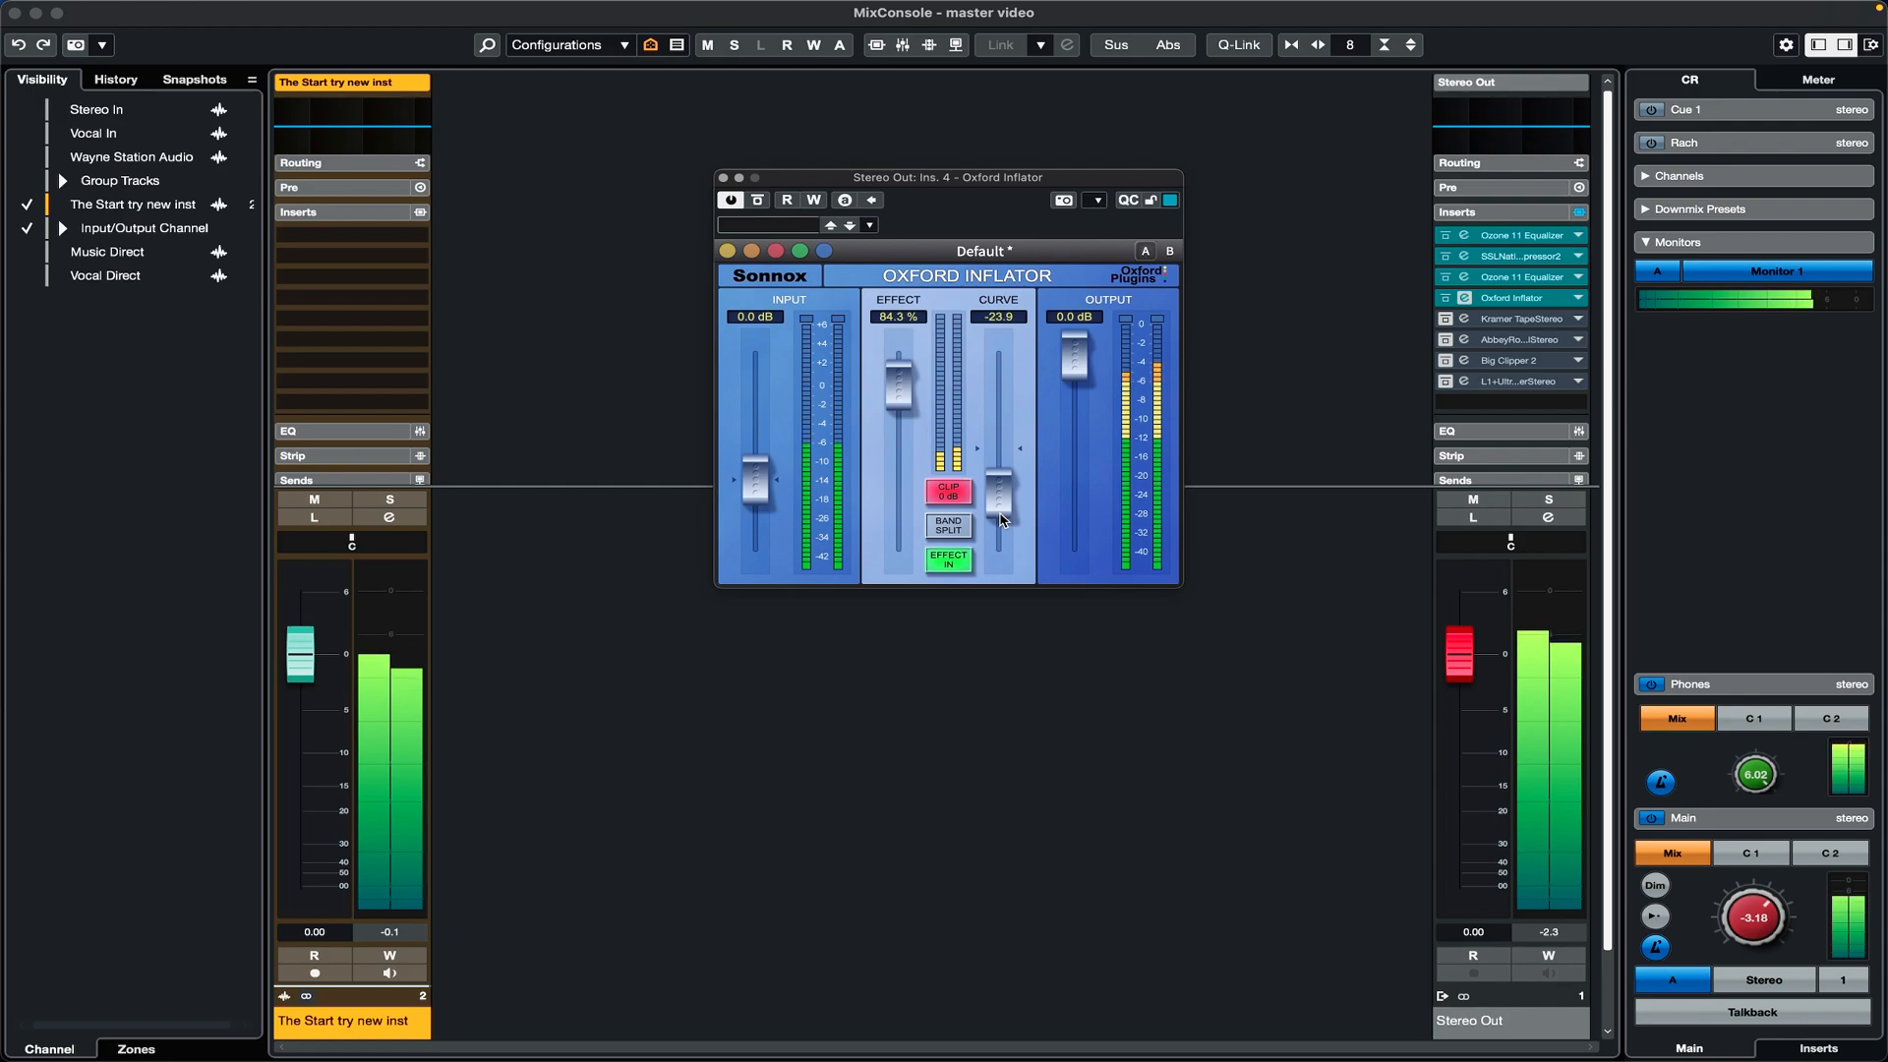
drag(1071, 382, 1072, 408)
click(759, 202)
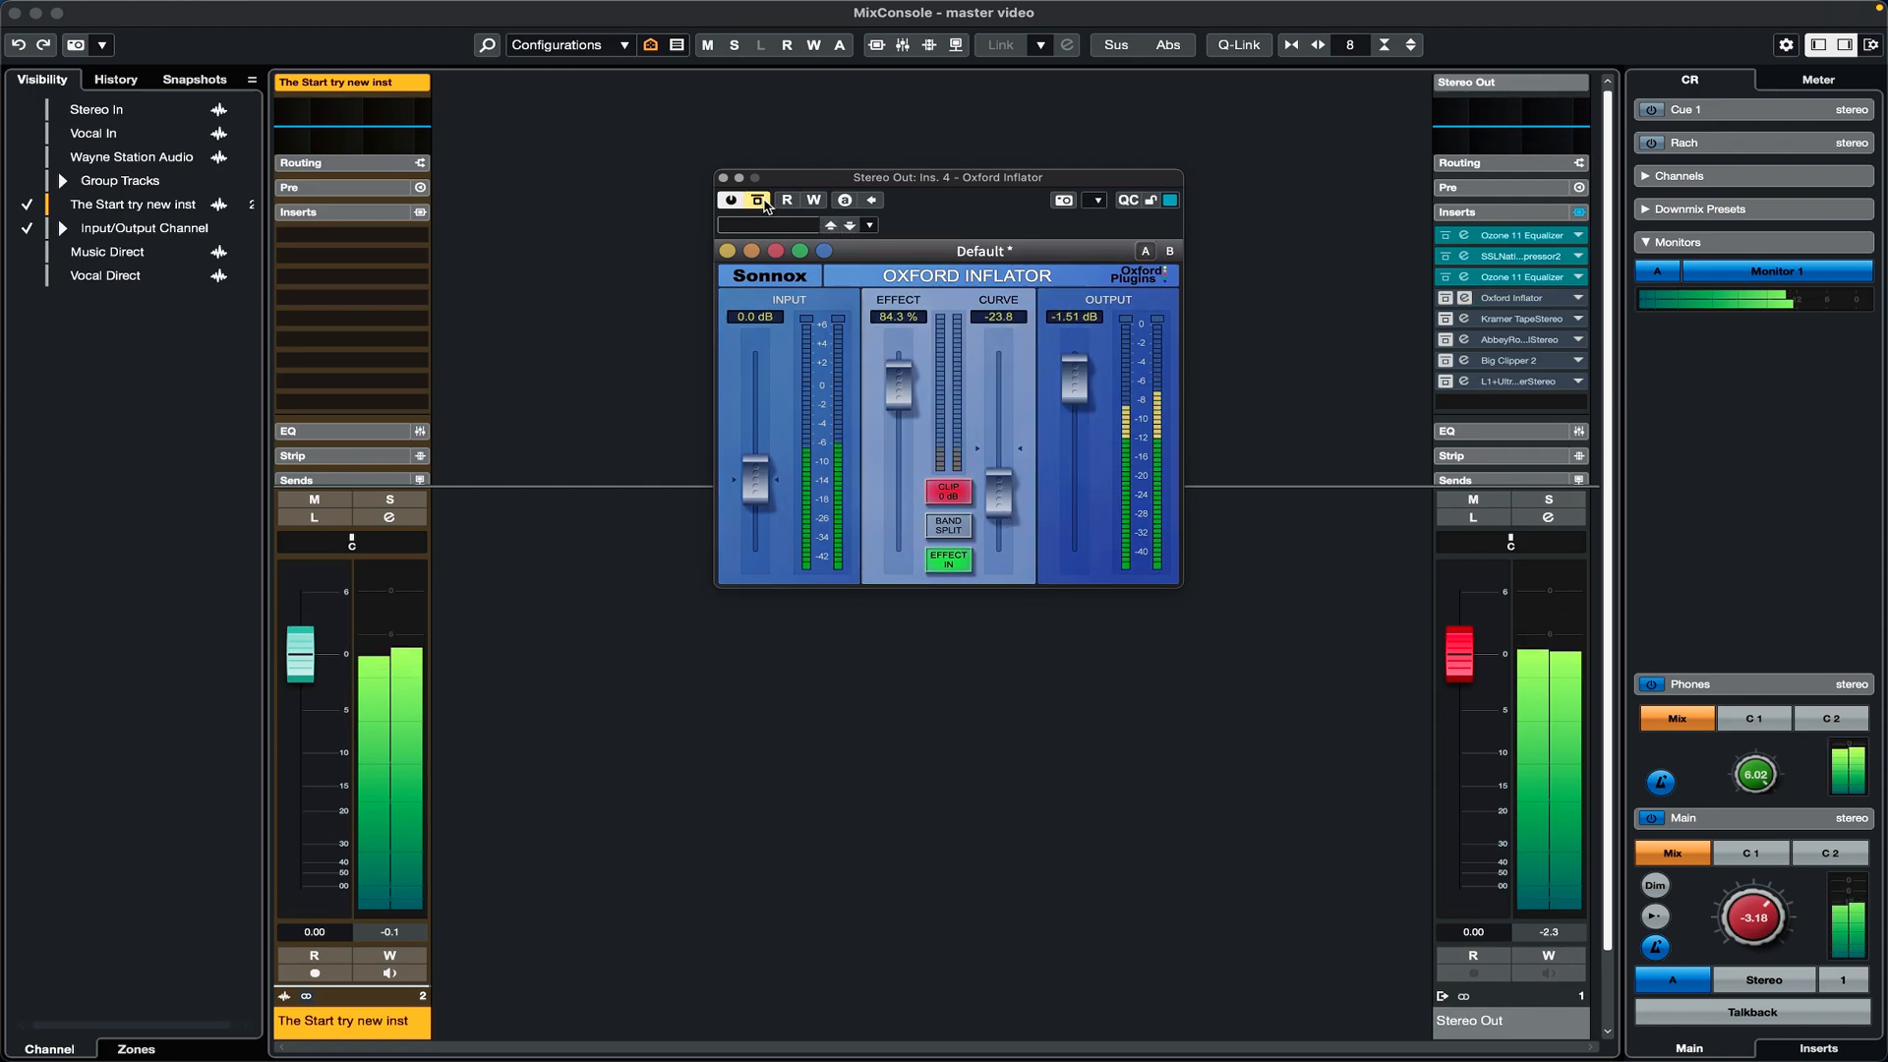
click(759, 202)
Step: Set the Inflator's Curve to 13.8, level-match against bypass with Output at -2.63 dB, and close the plug-in
drag(999, 495, 1002, 418)
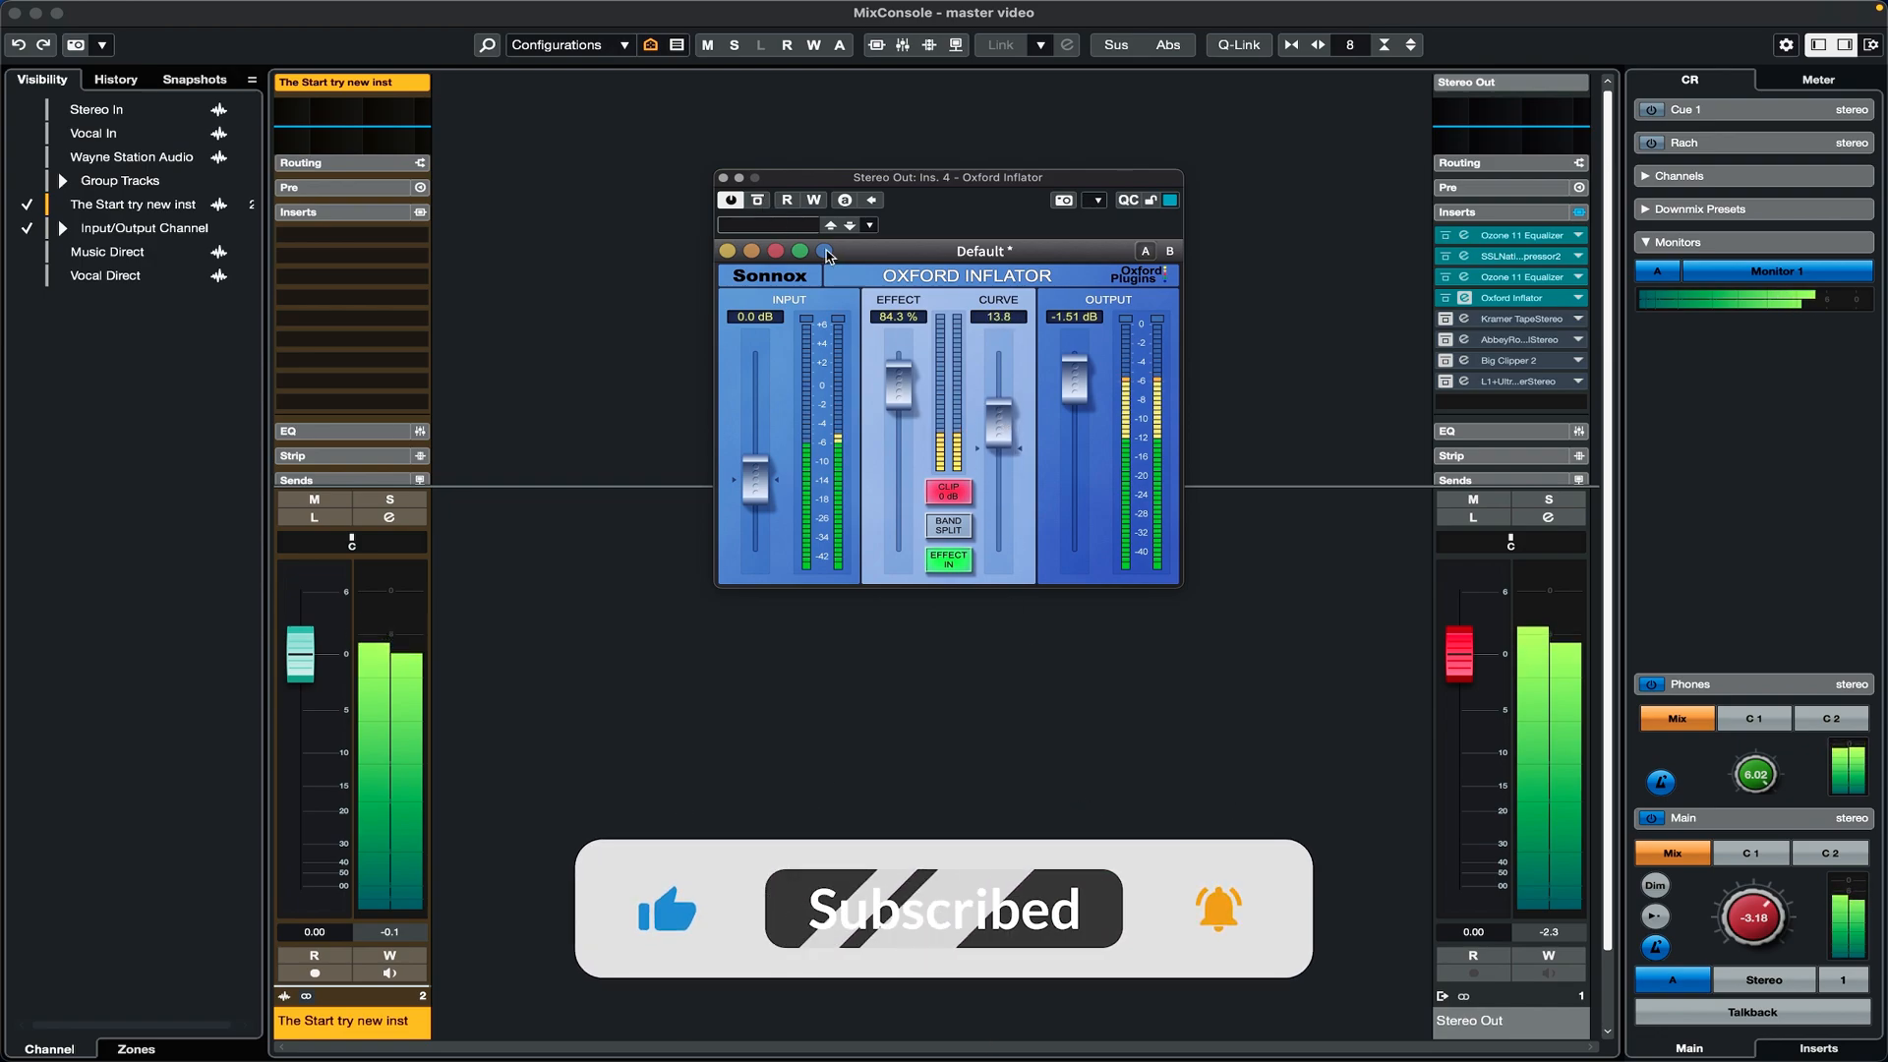
click(759, 202)
click(759, 202)
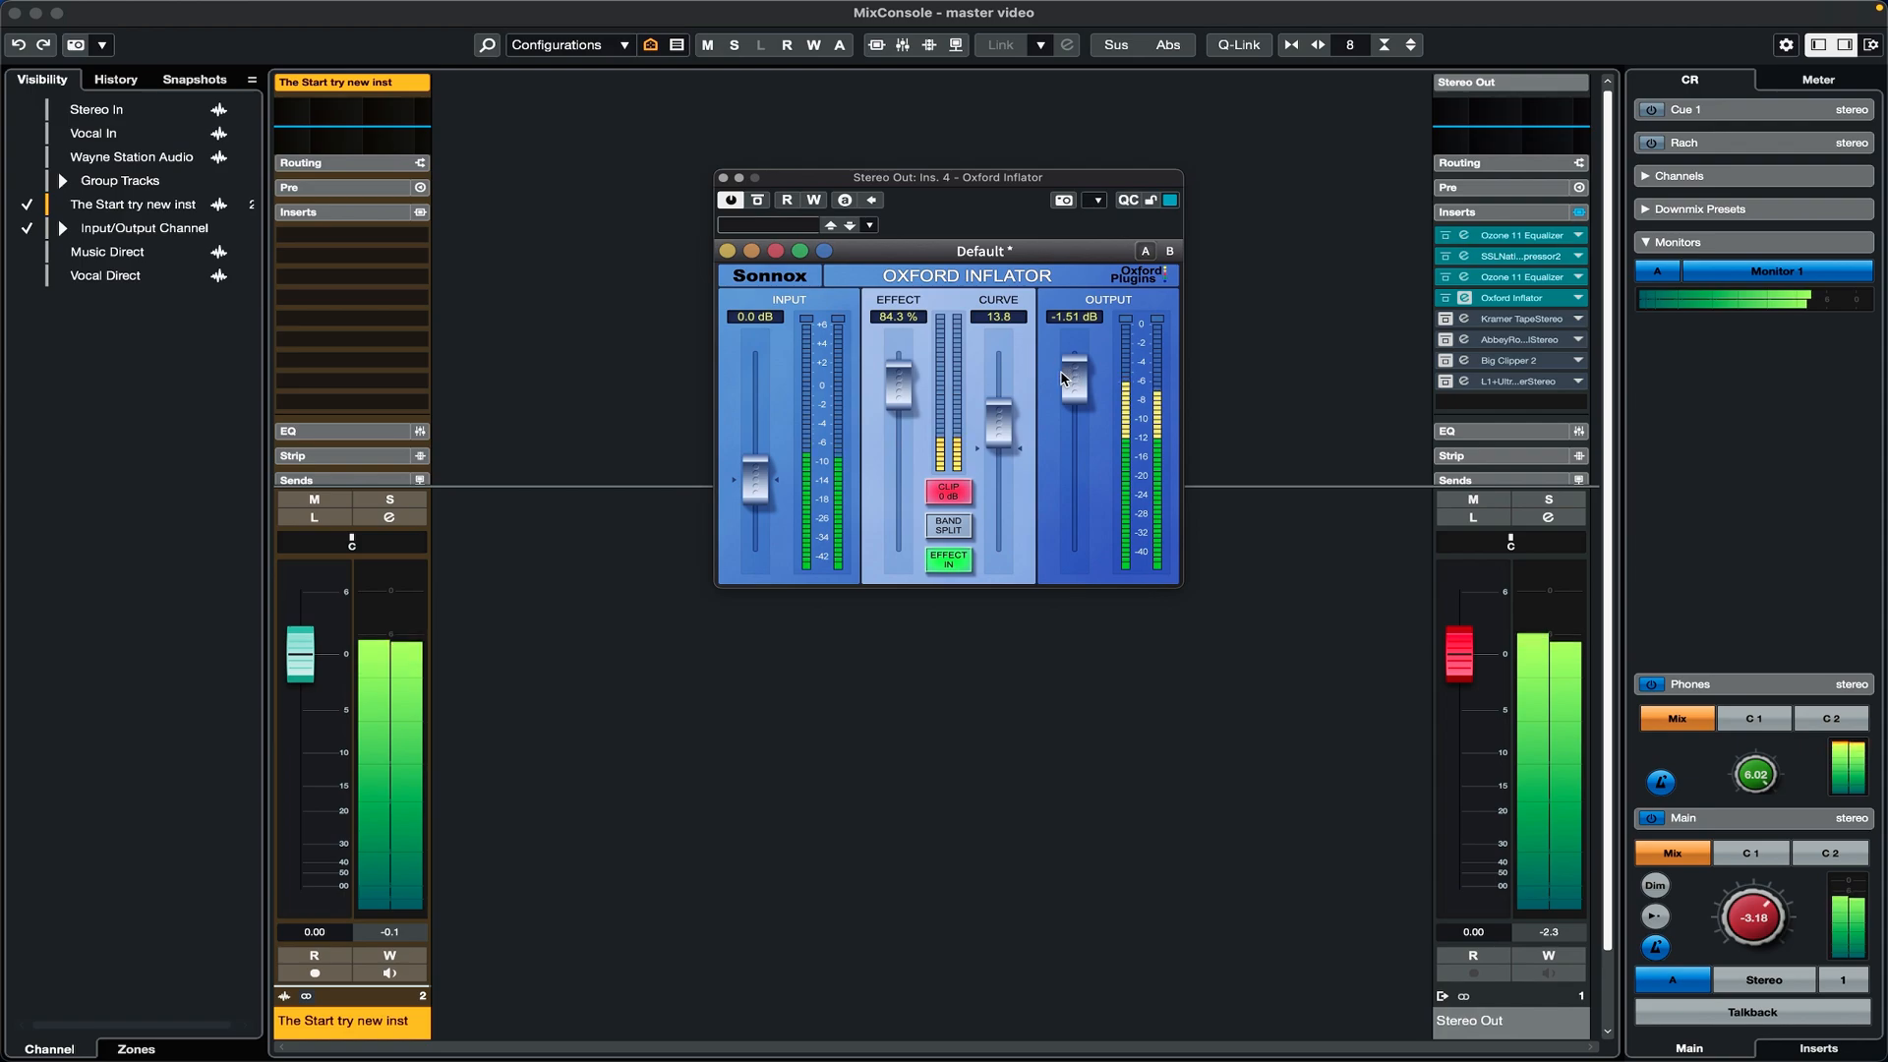
drag(1063, 377, 1064, 392)
click(759, 202)
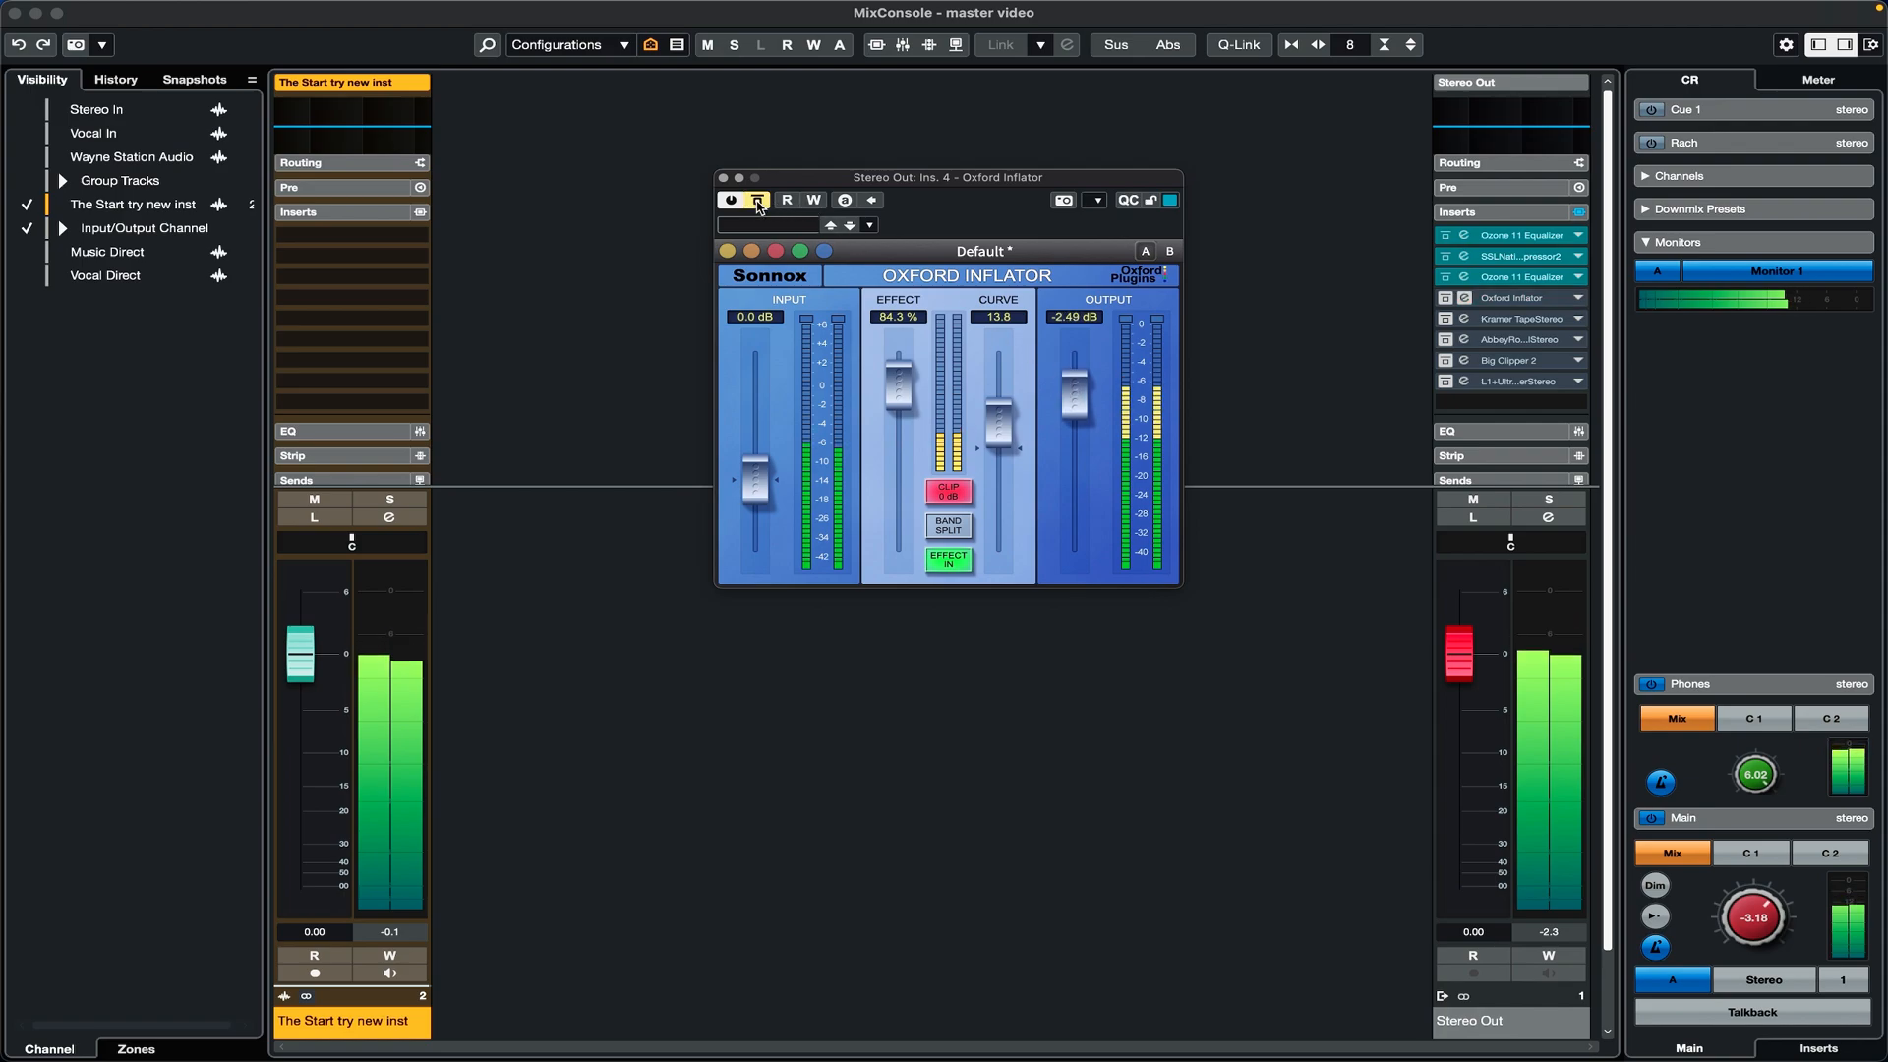
click(758, 202)
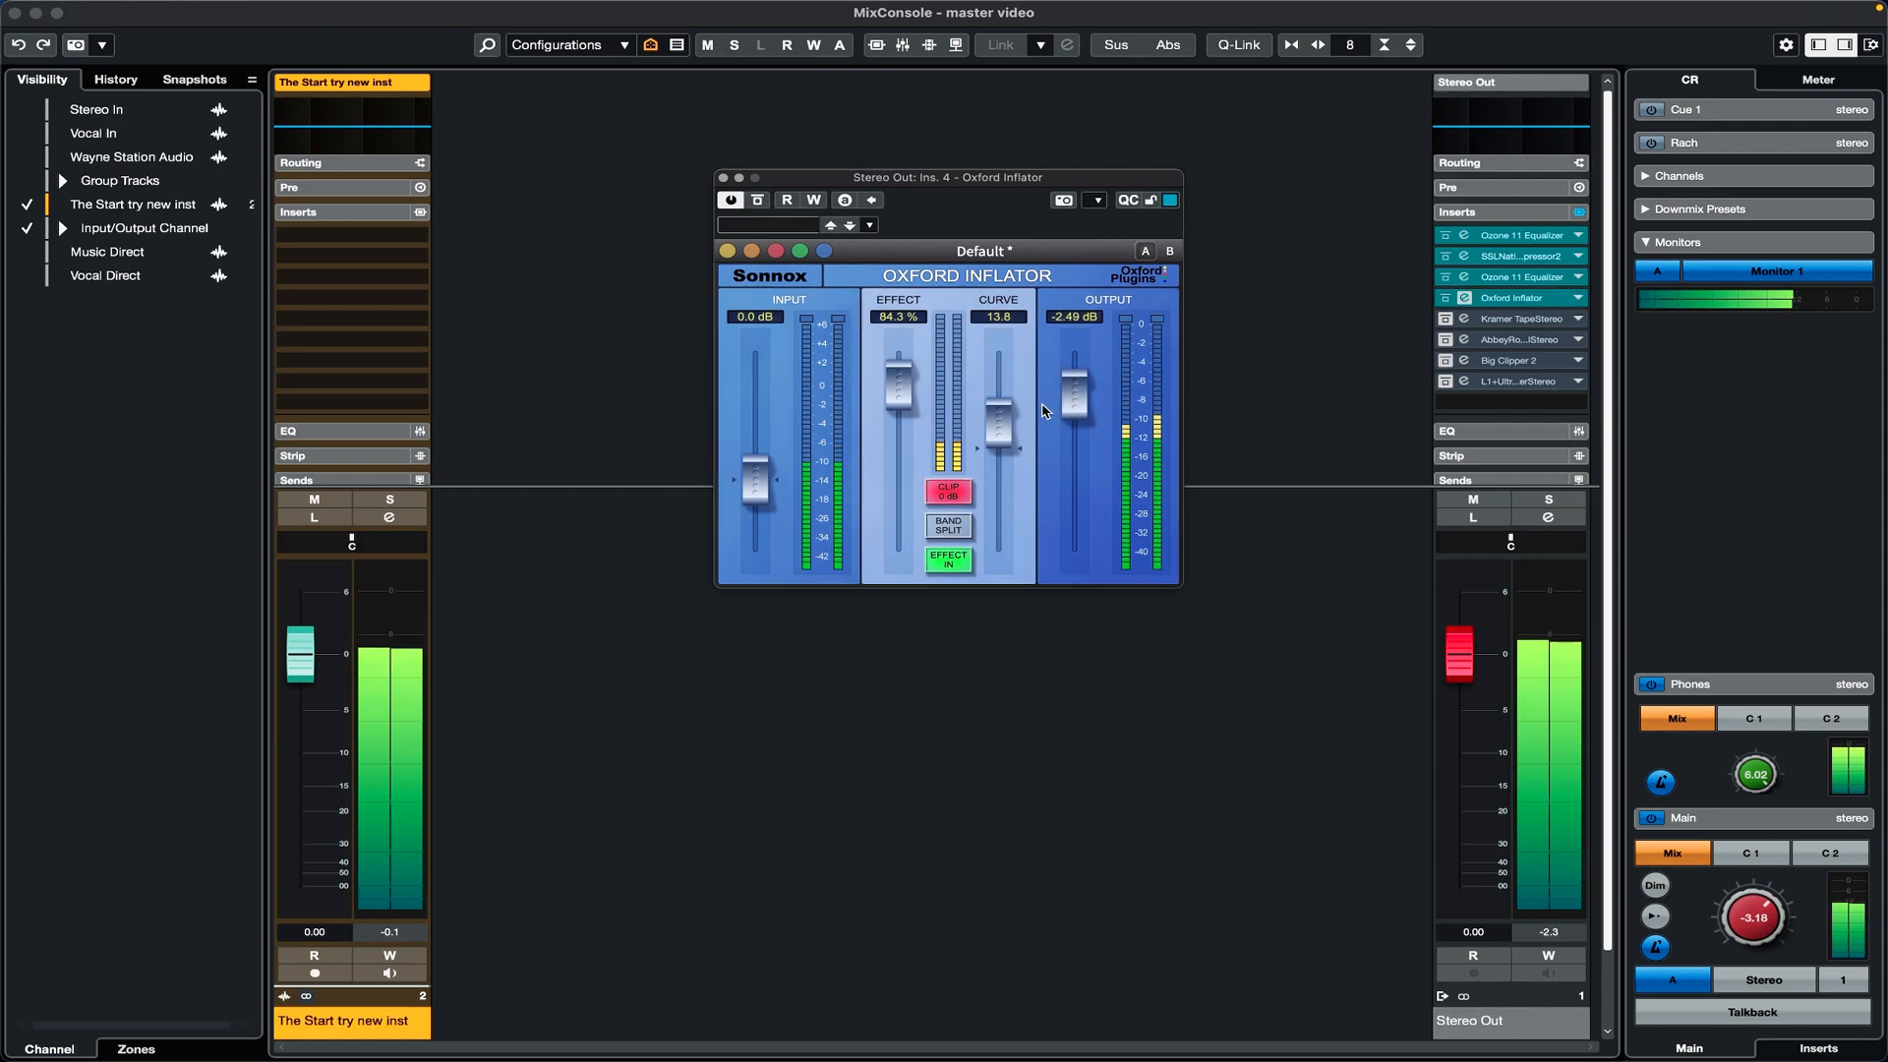
drag(1076, 421, 1076, 422)
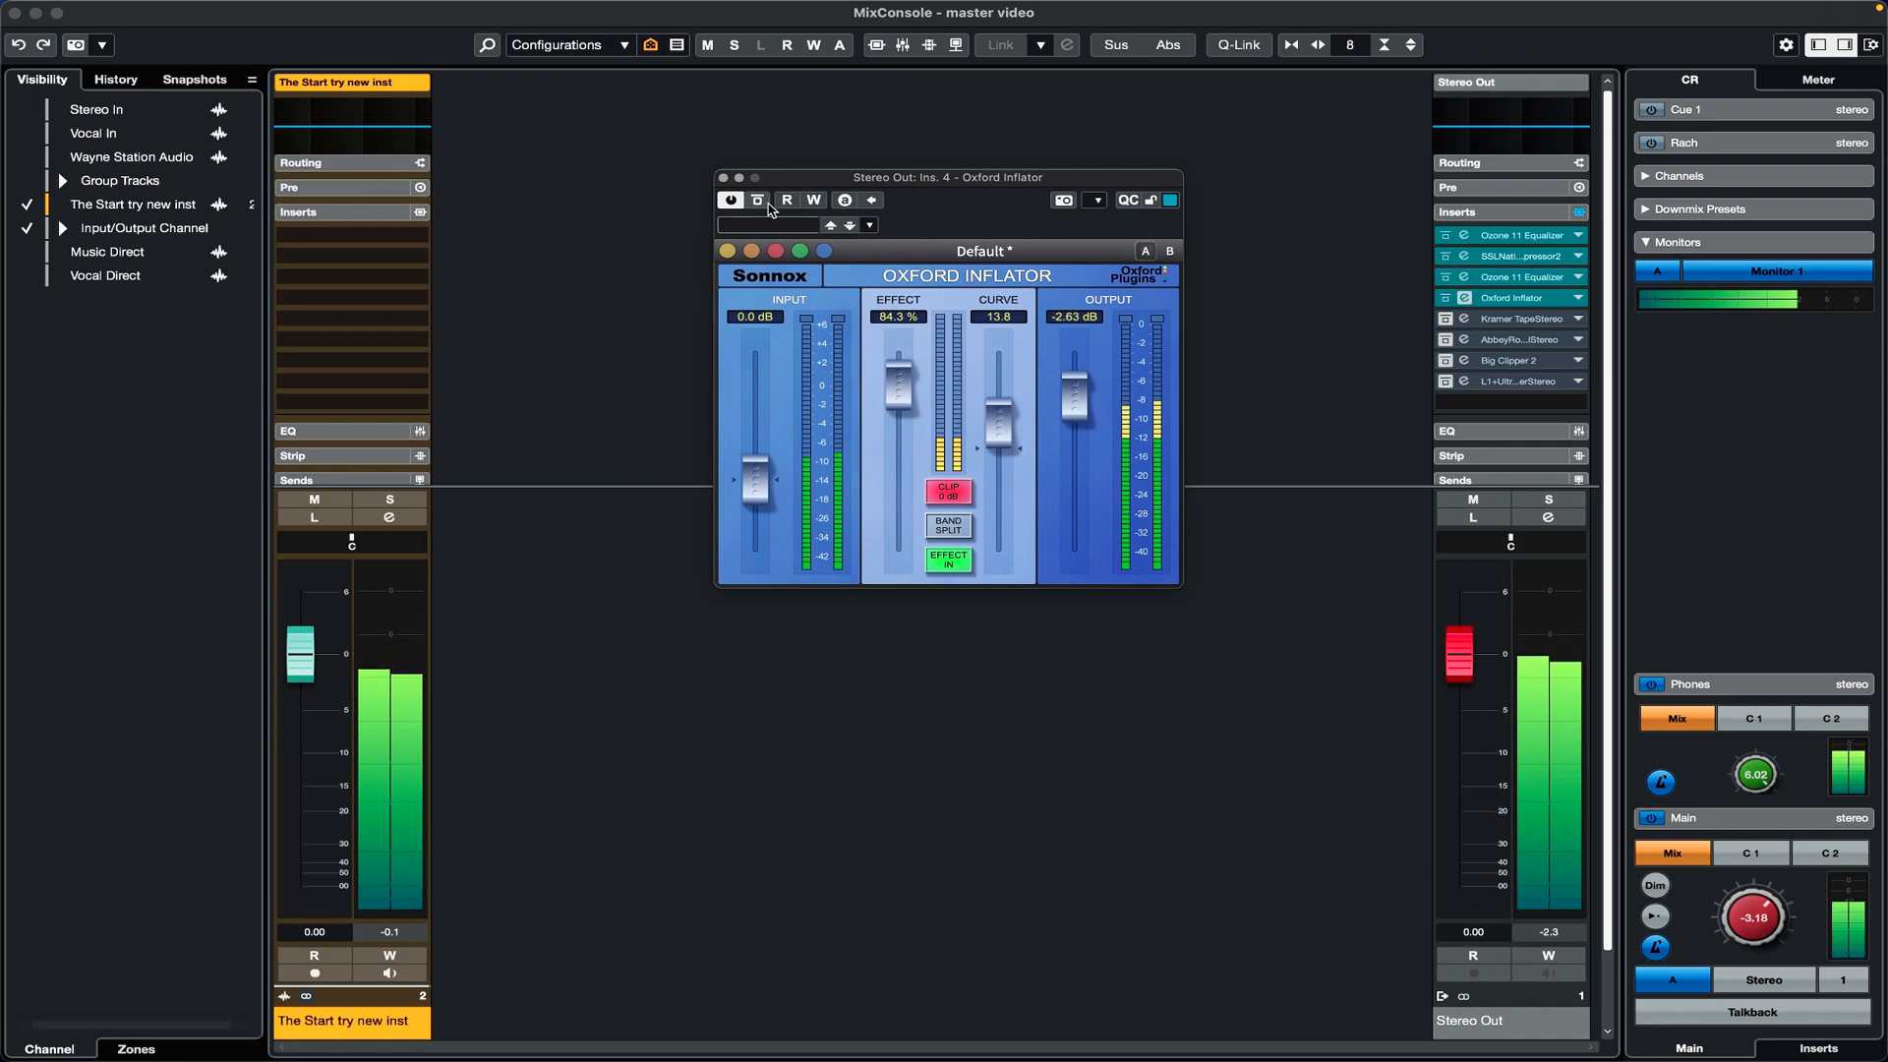
click(759, 201)
click(758, 202)
click(724, 178)
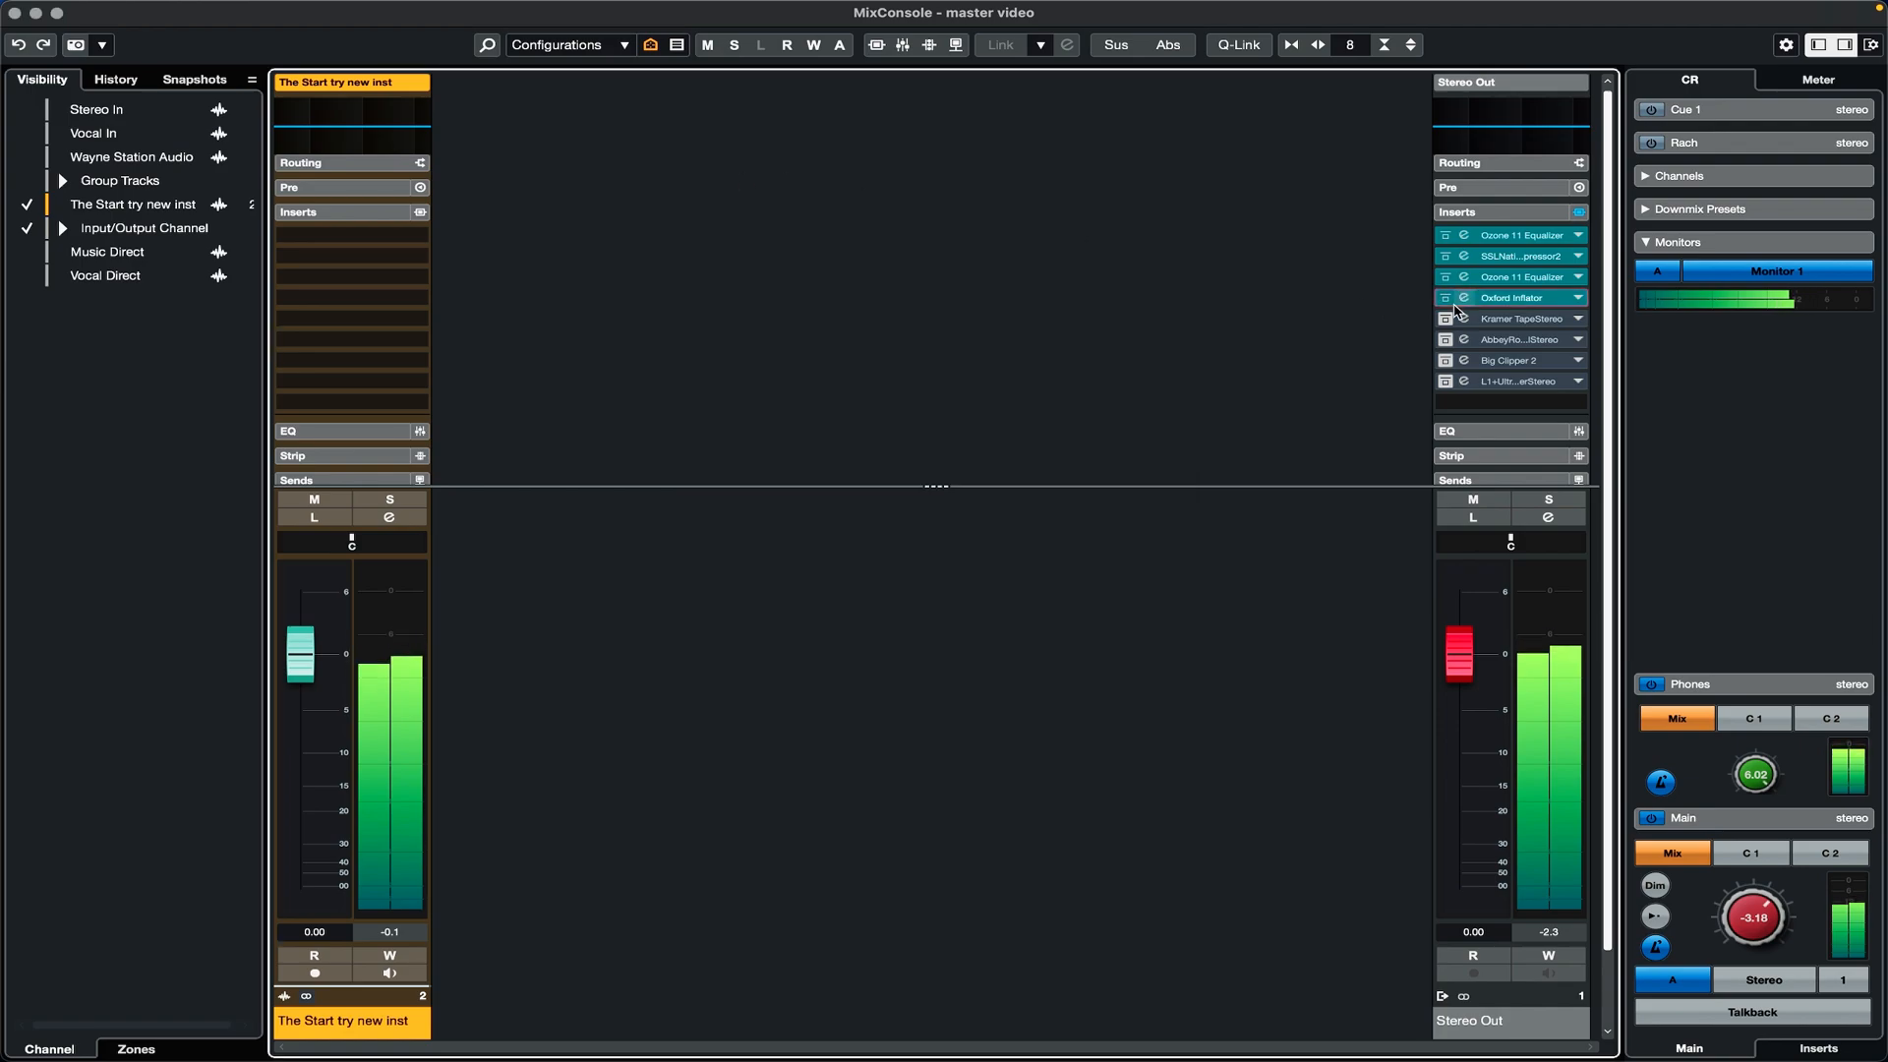
Step: Bypass the Oxford Inflator, activate Kramer Tape on Stereo Out, and load its Mastering Soft Clean Compression preset
click(1445, 298)
click(1448, 319)
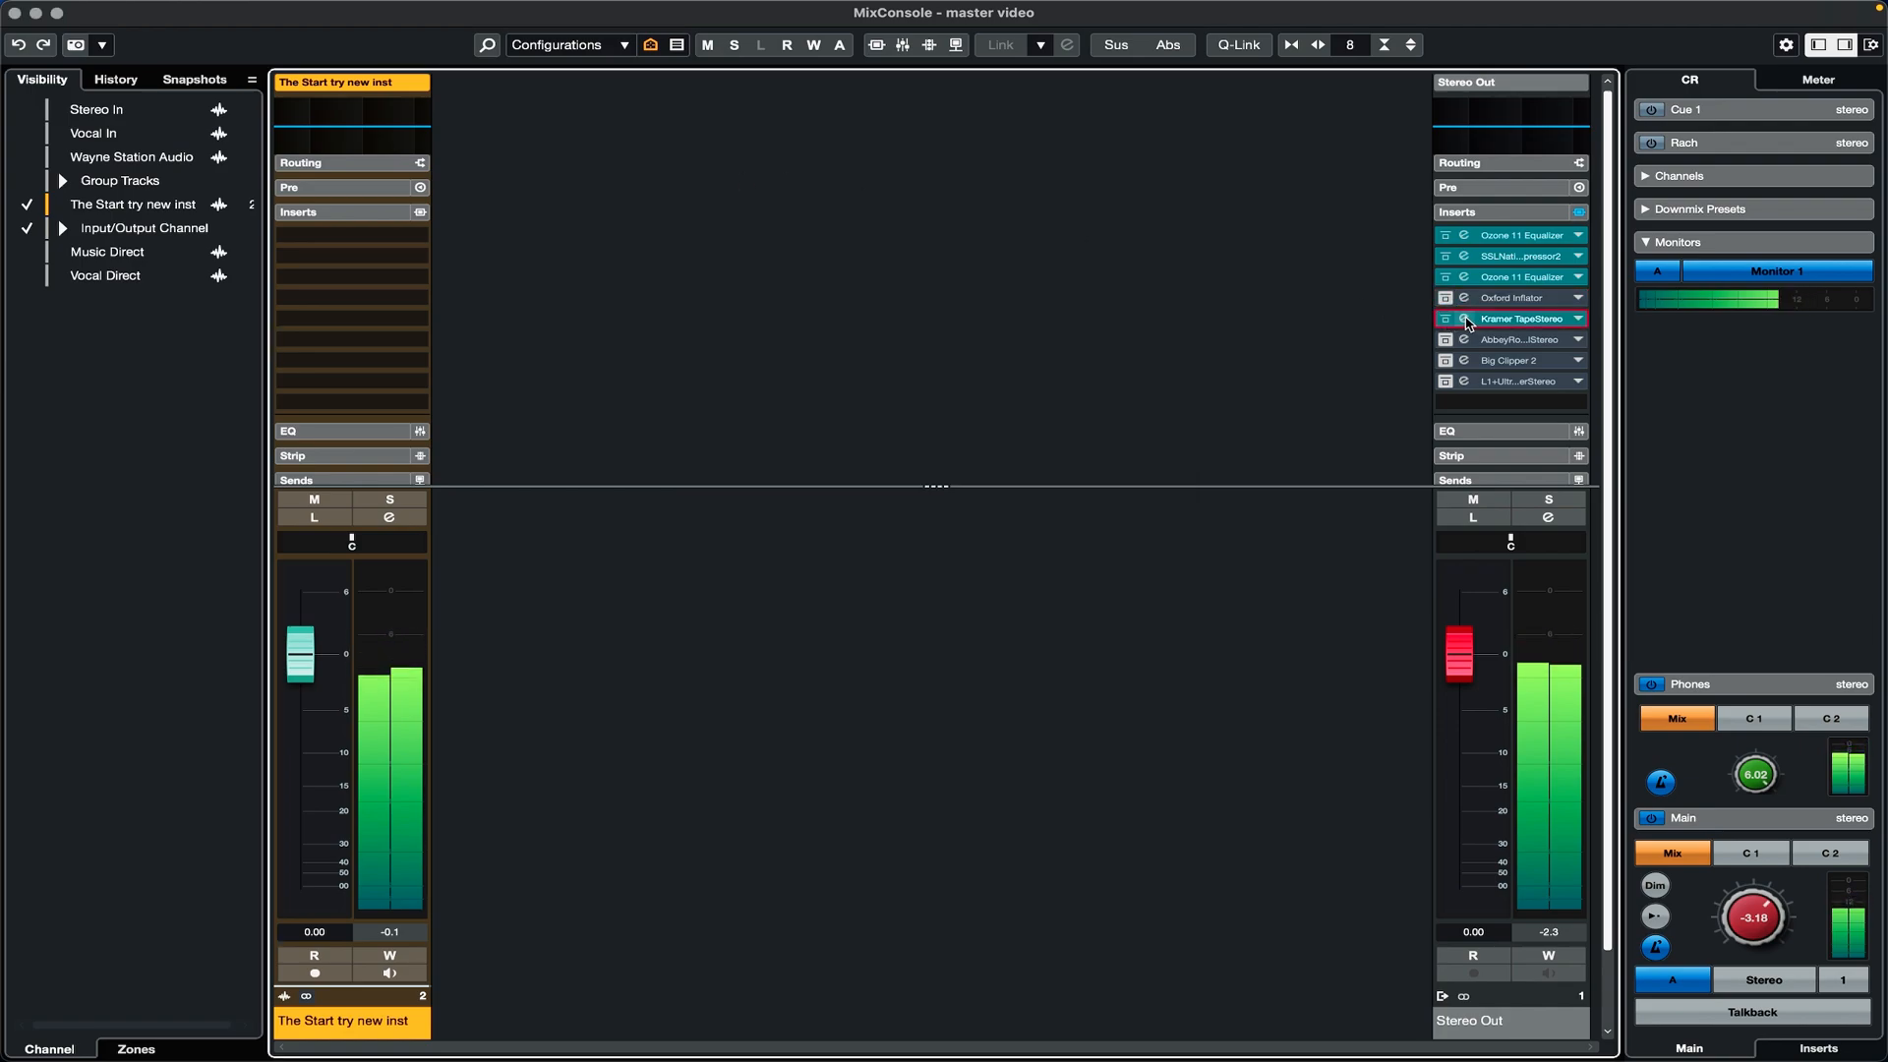
click(1466, 319)
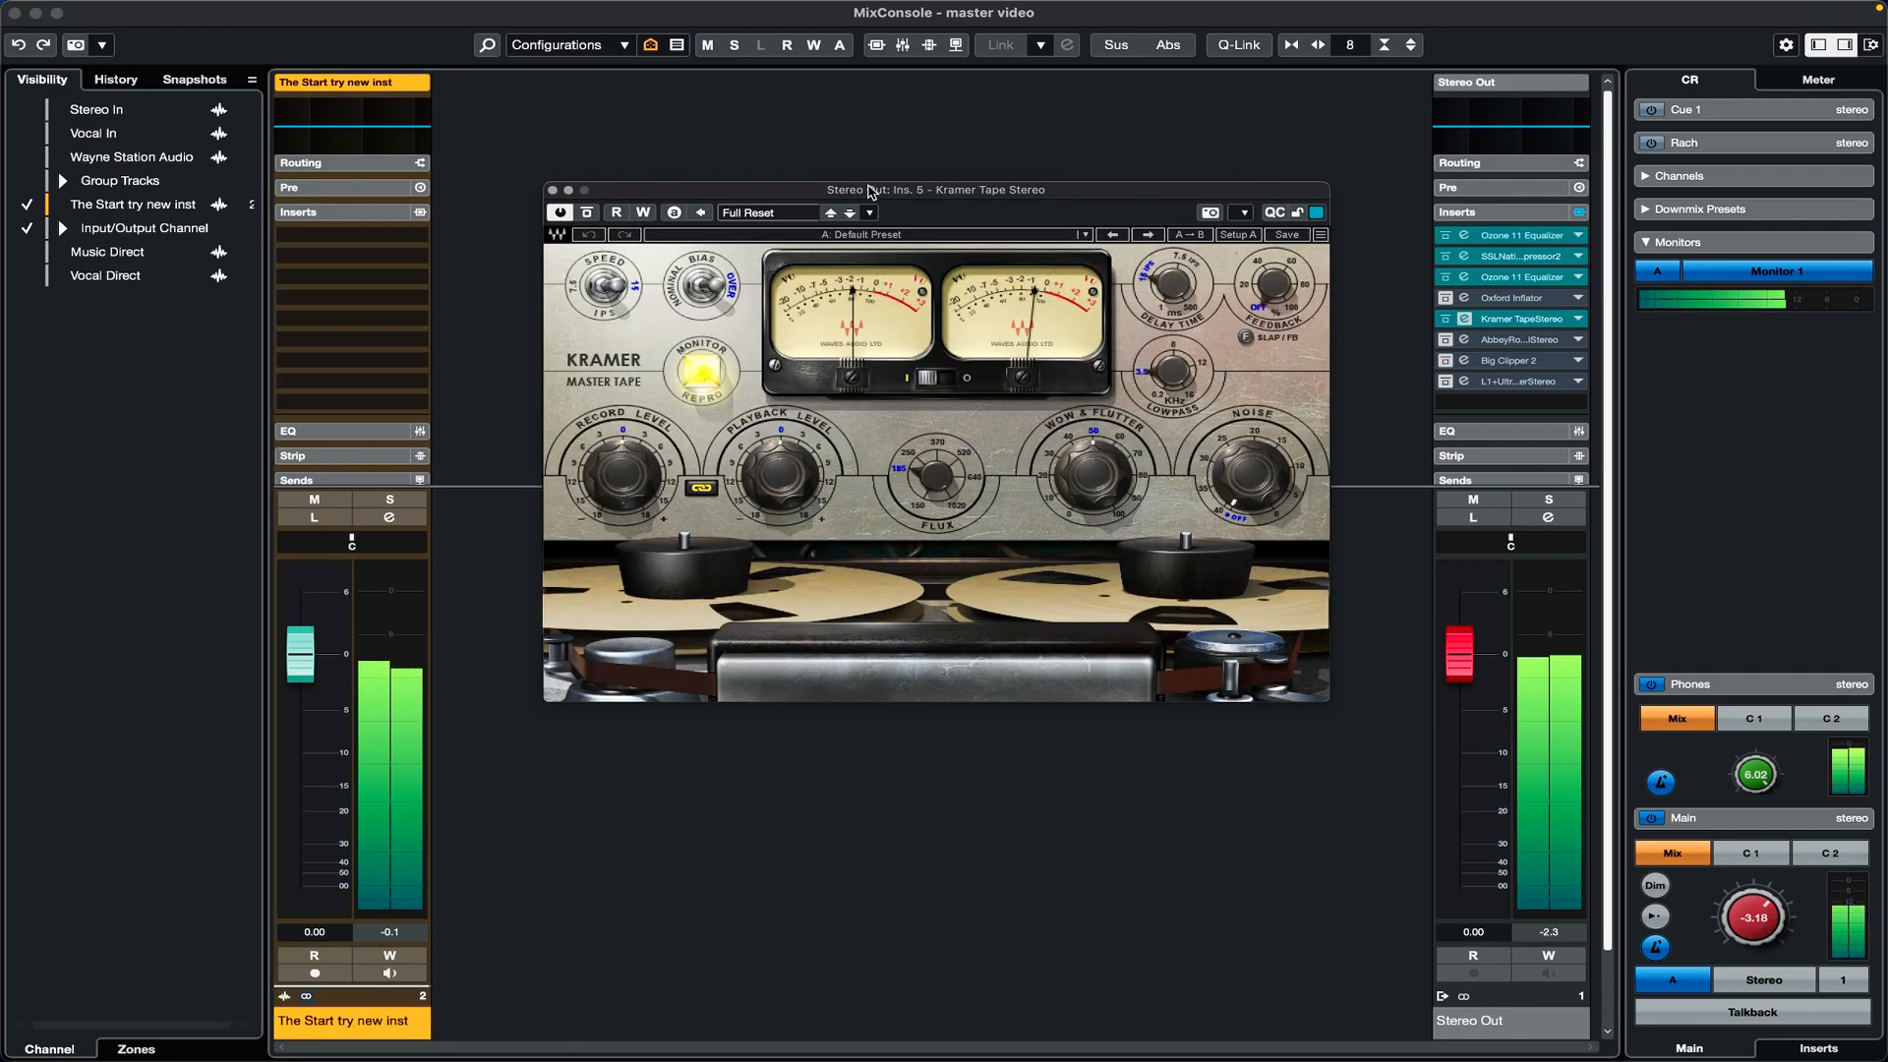
click(857, 236)
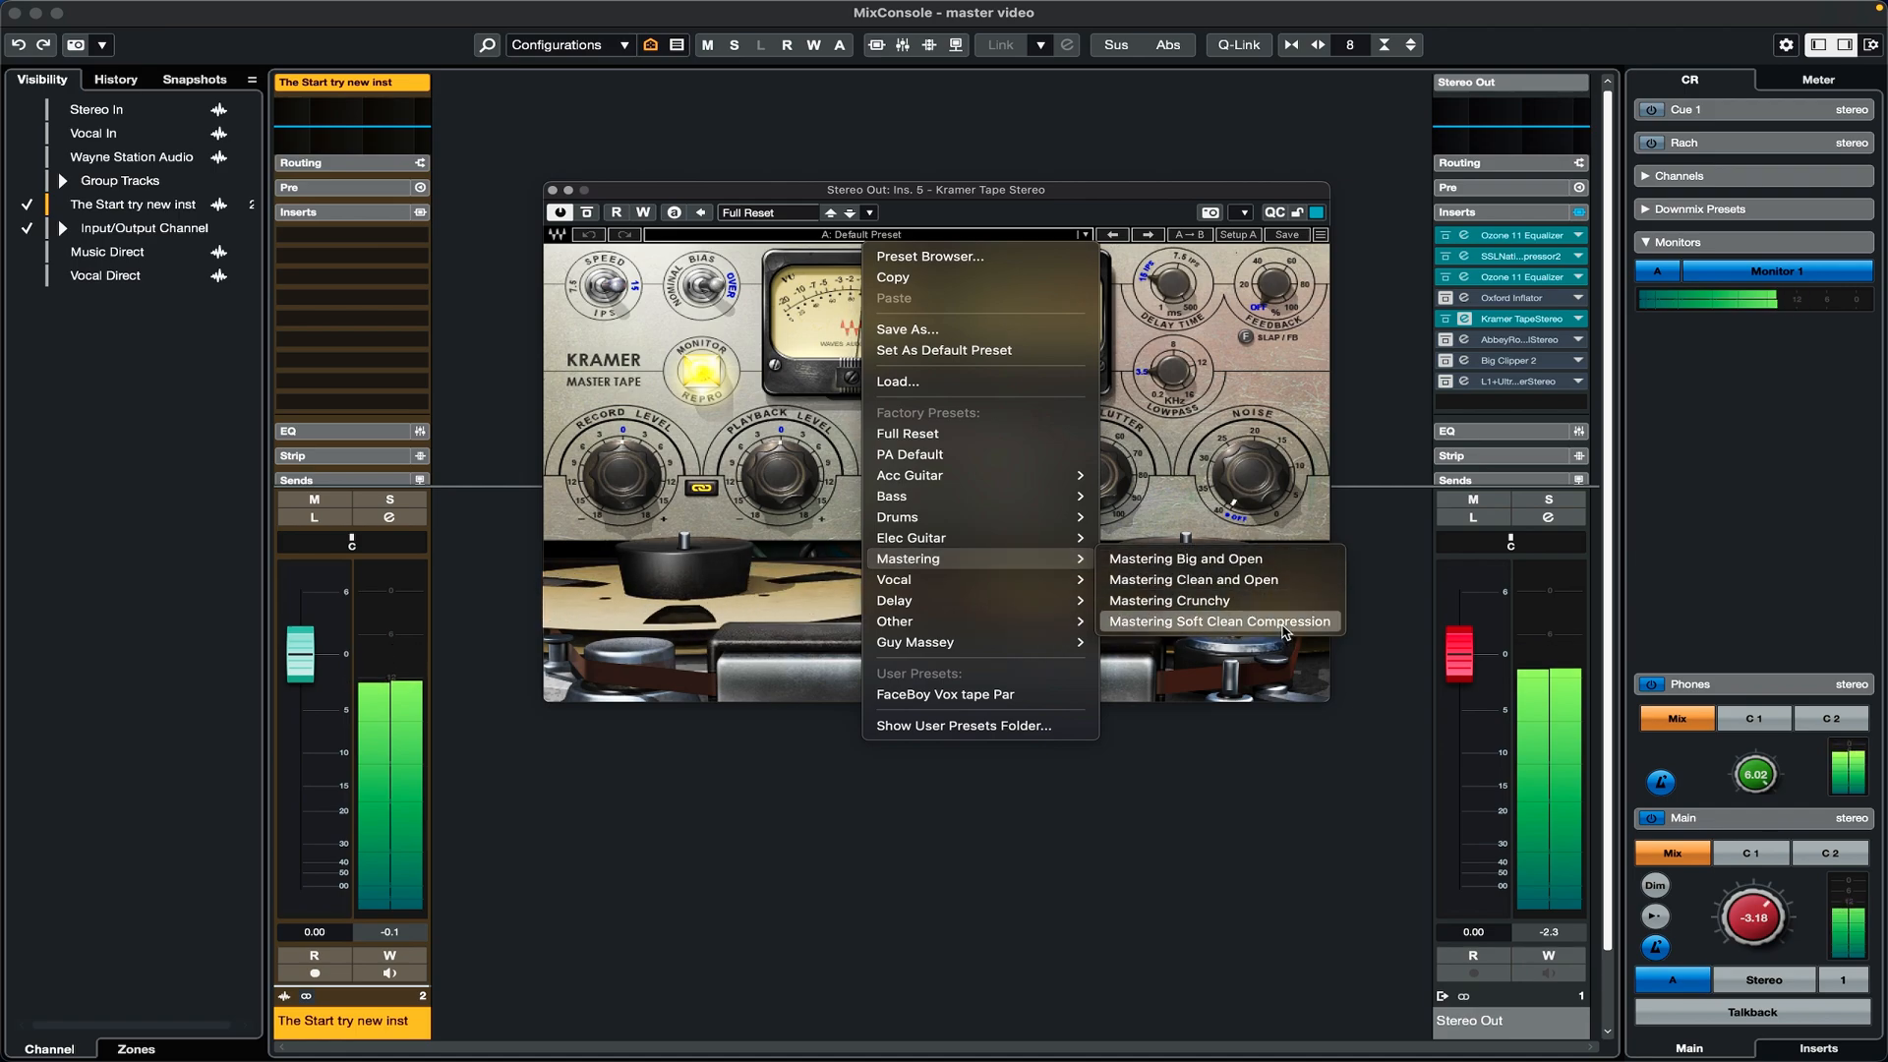
click(1284, 624)
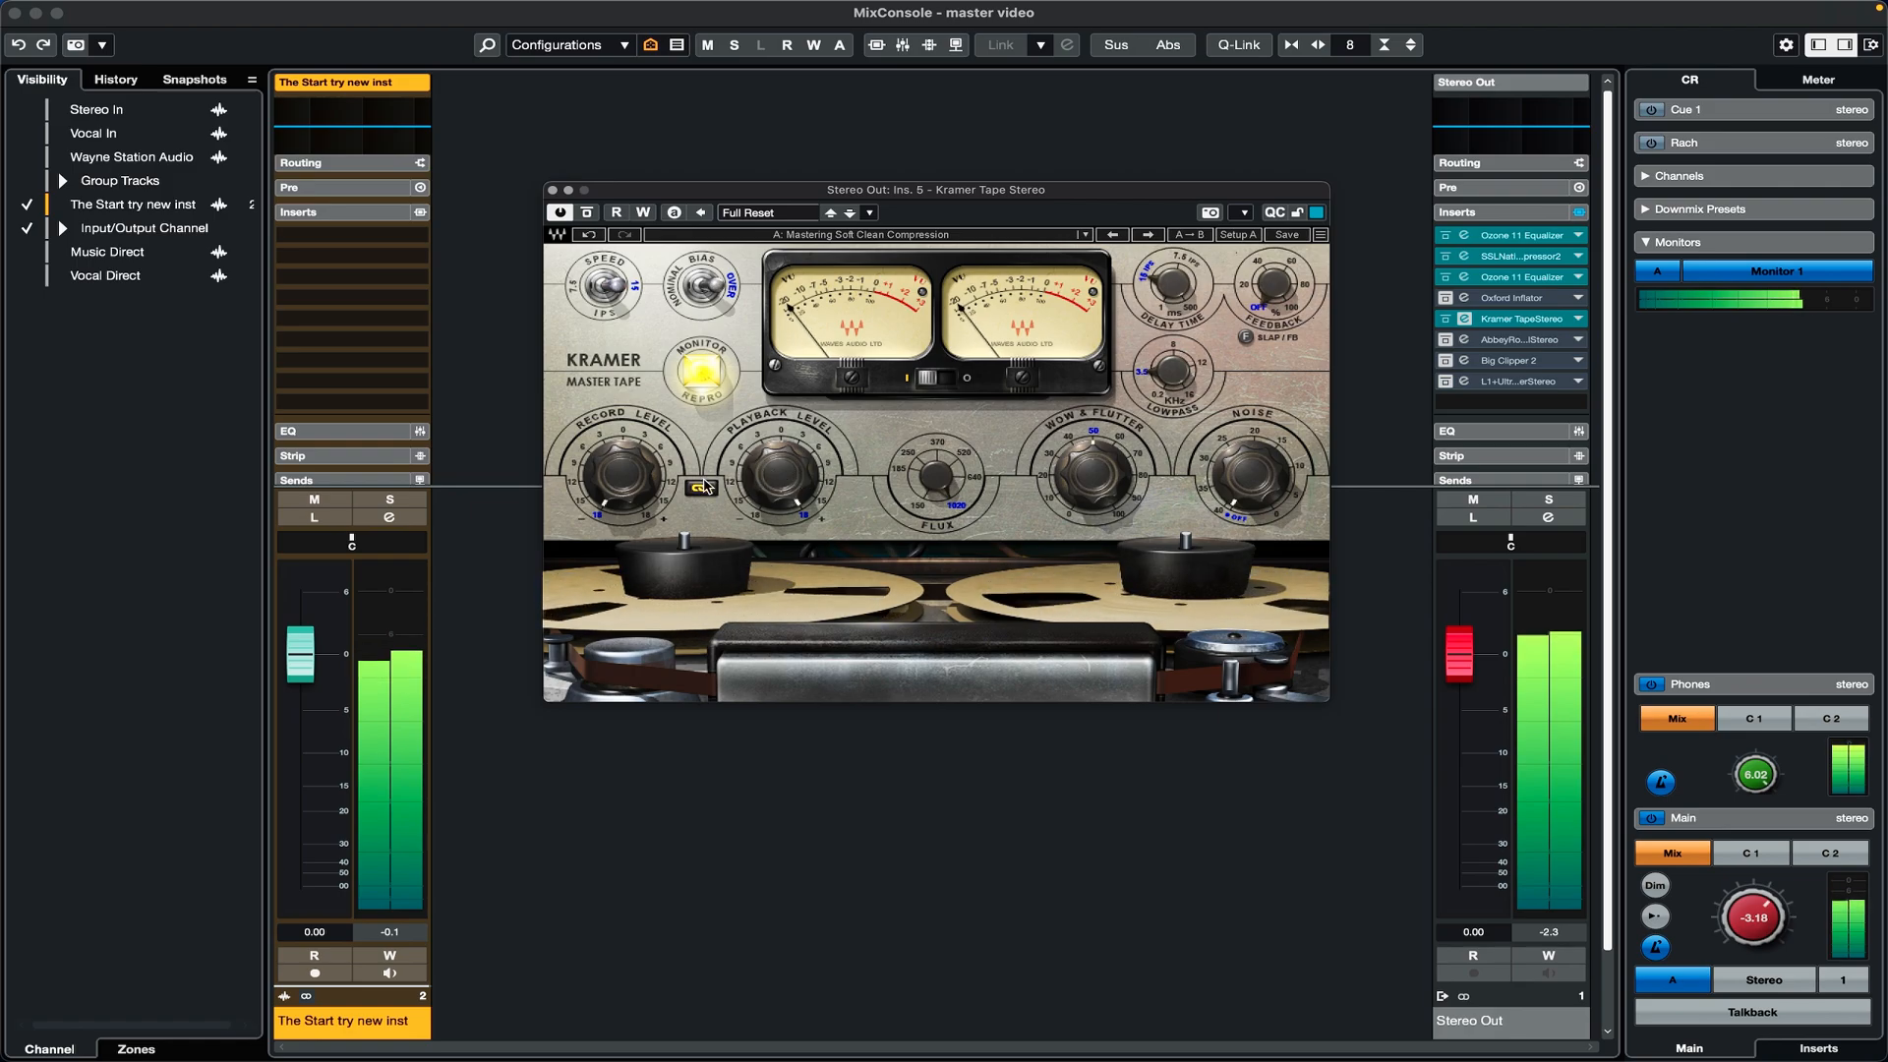
Step: Unlink Kramer Tape's record and playback levels and adjust the Playback Level while comparing against bypass
drag(803, 488, 803, 478)
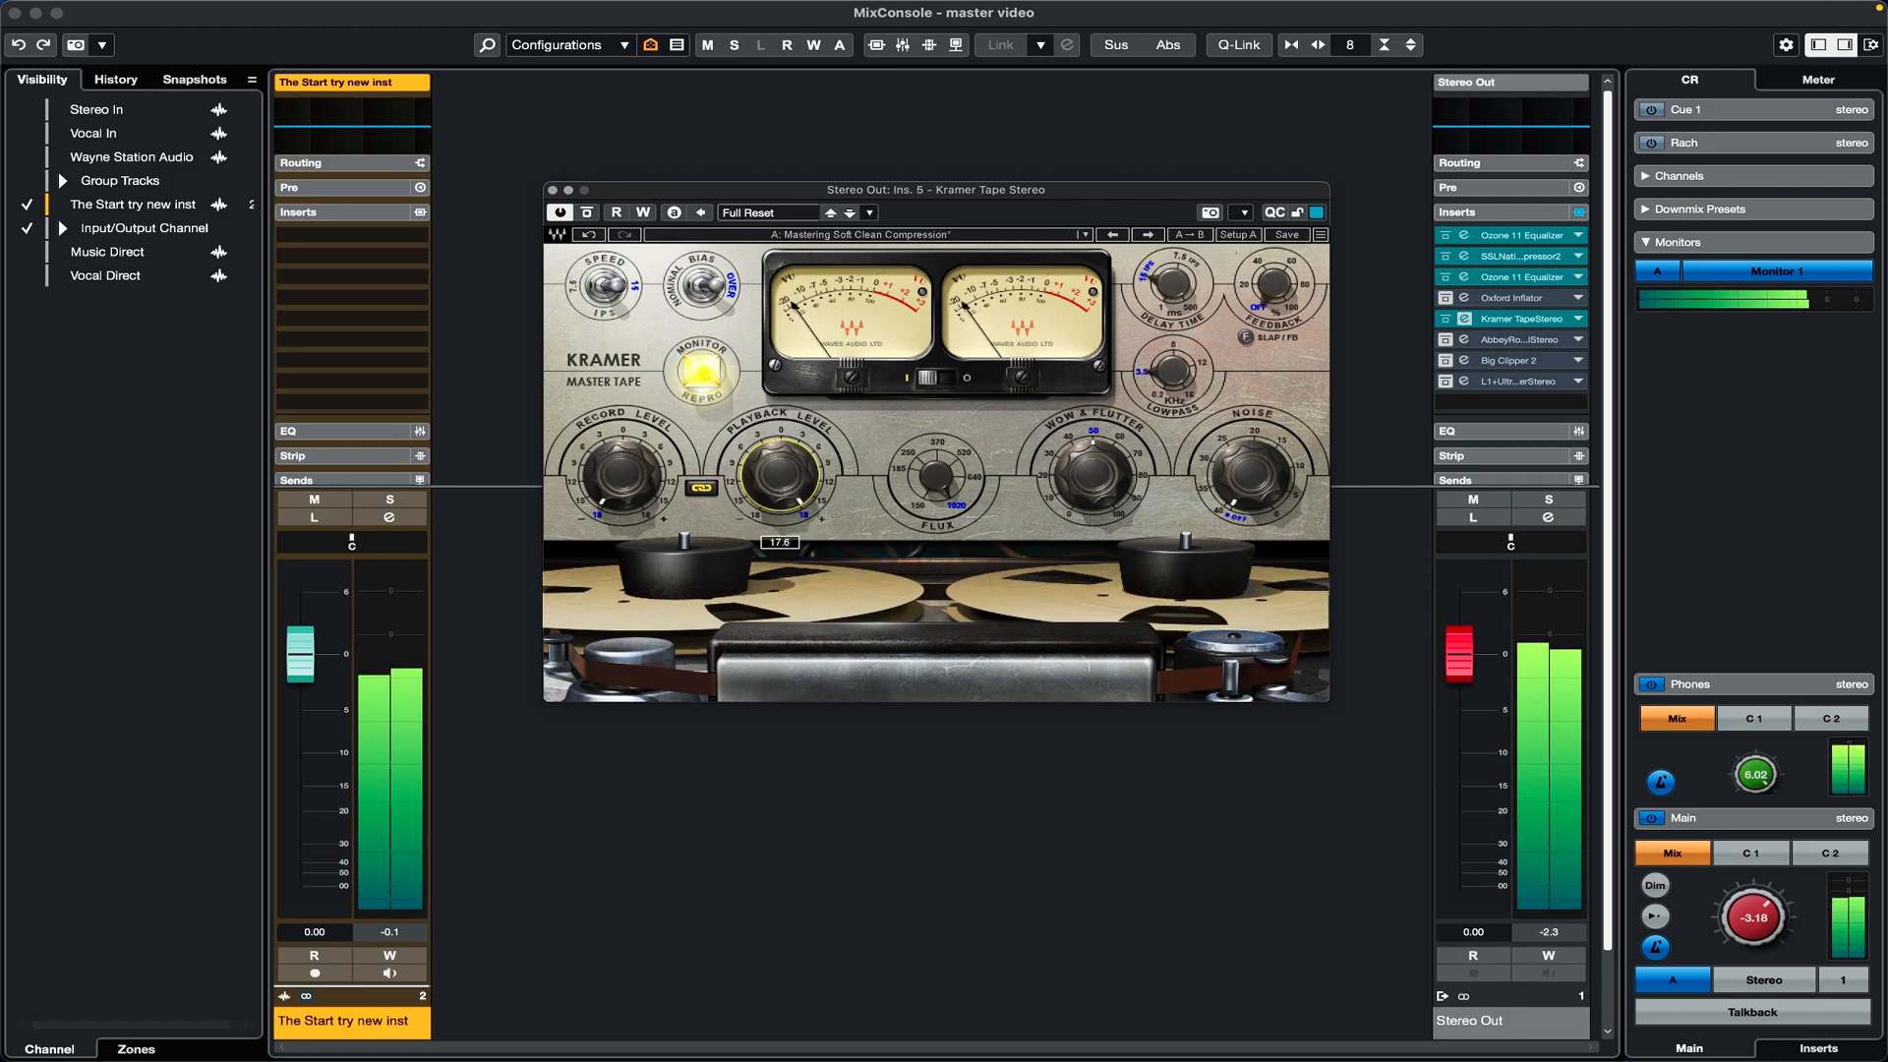
click(702, 487)
drag(784, 479, 784, 499)
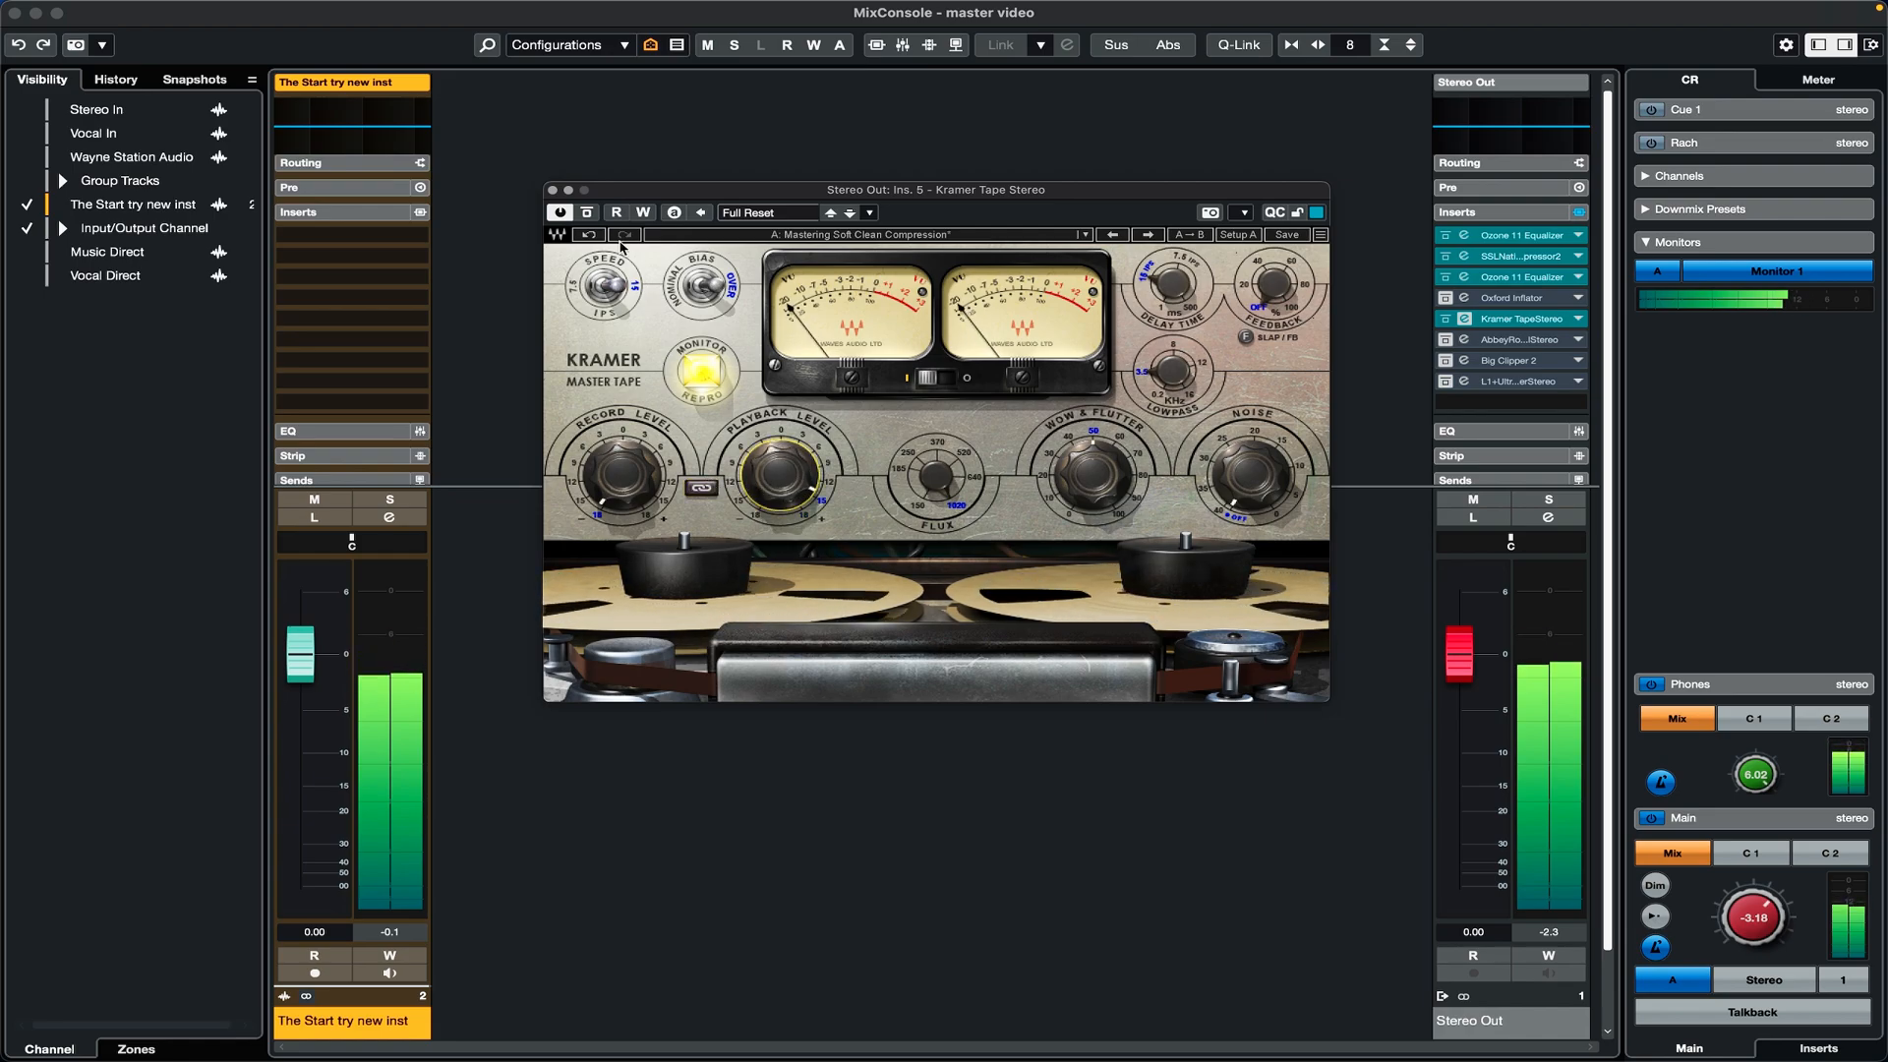
click(586, 213)
click(586, 213)
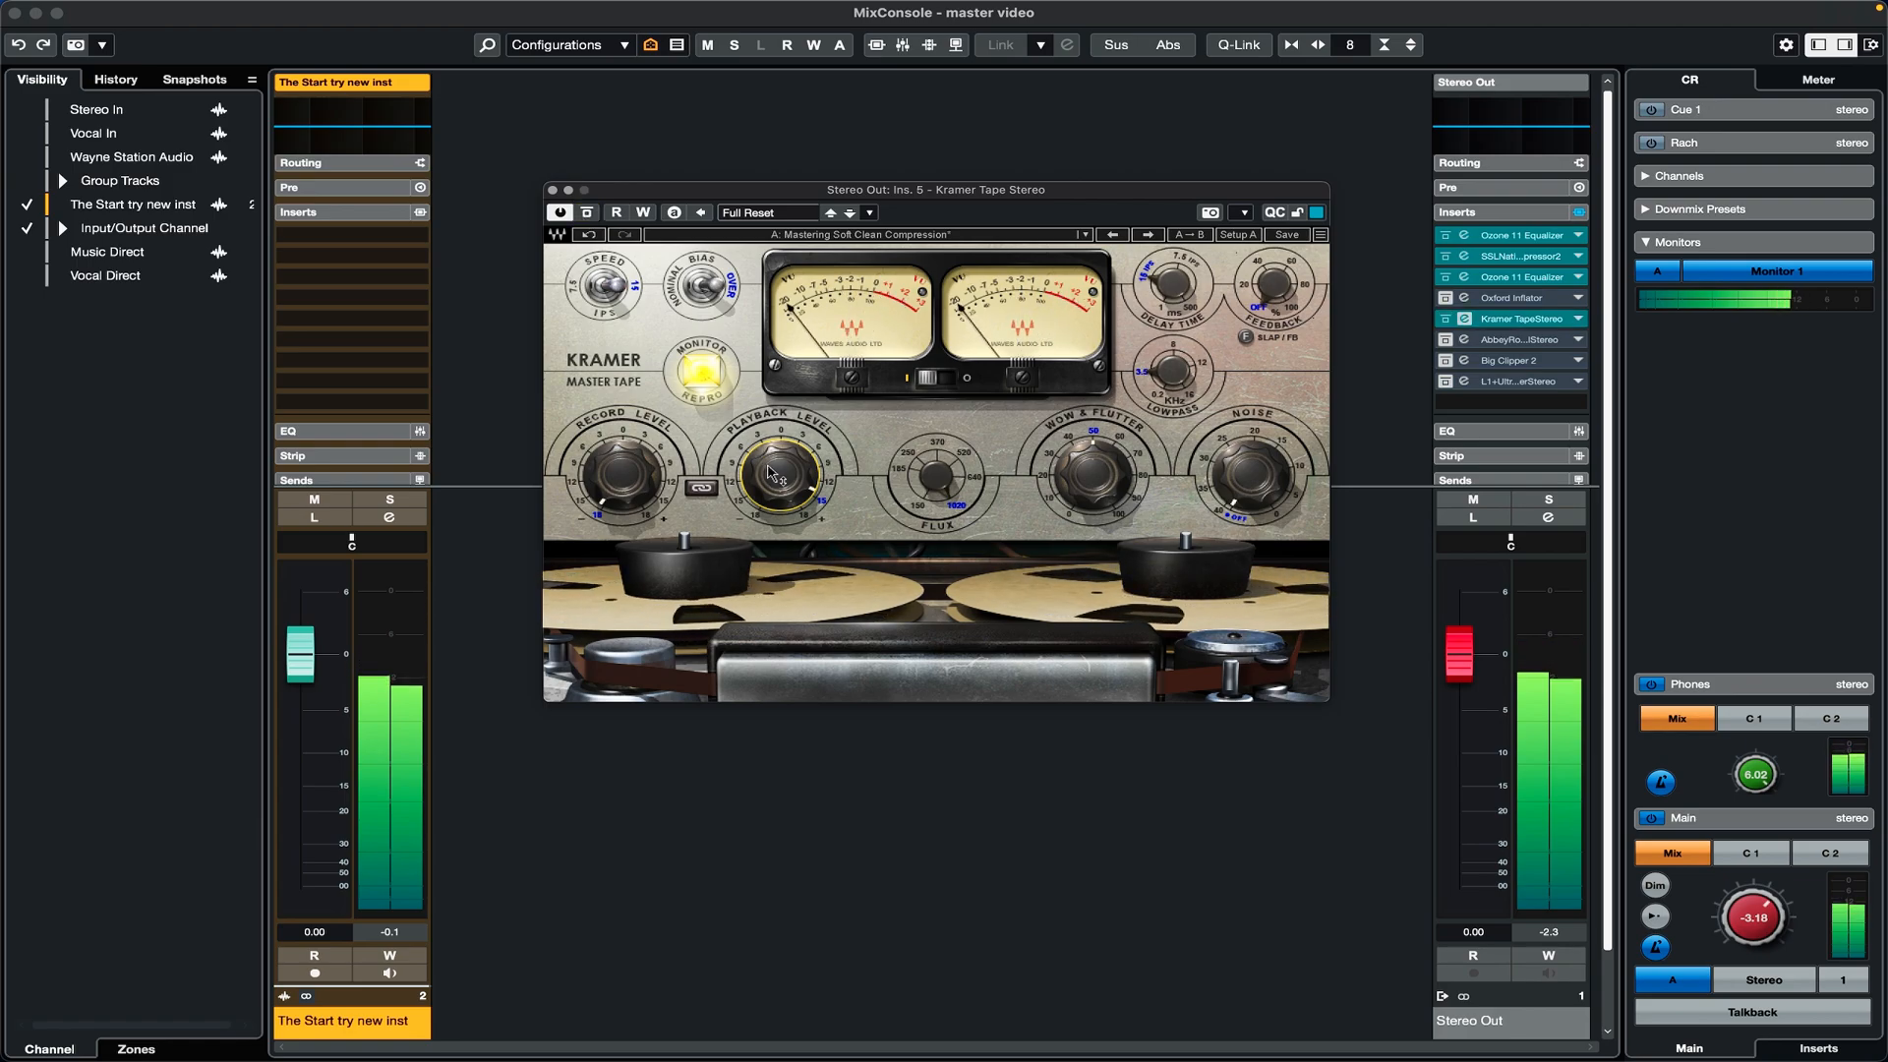
drag(781, 477, 782, 468)
click(587, 213)
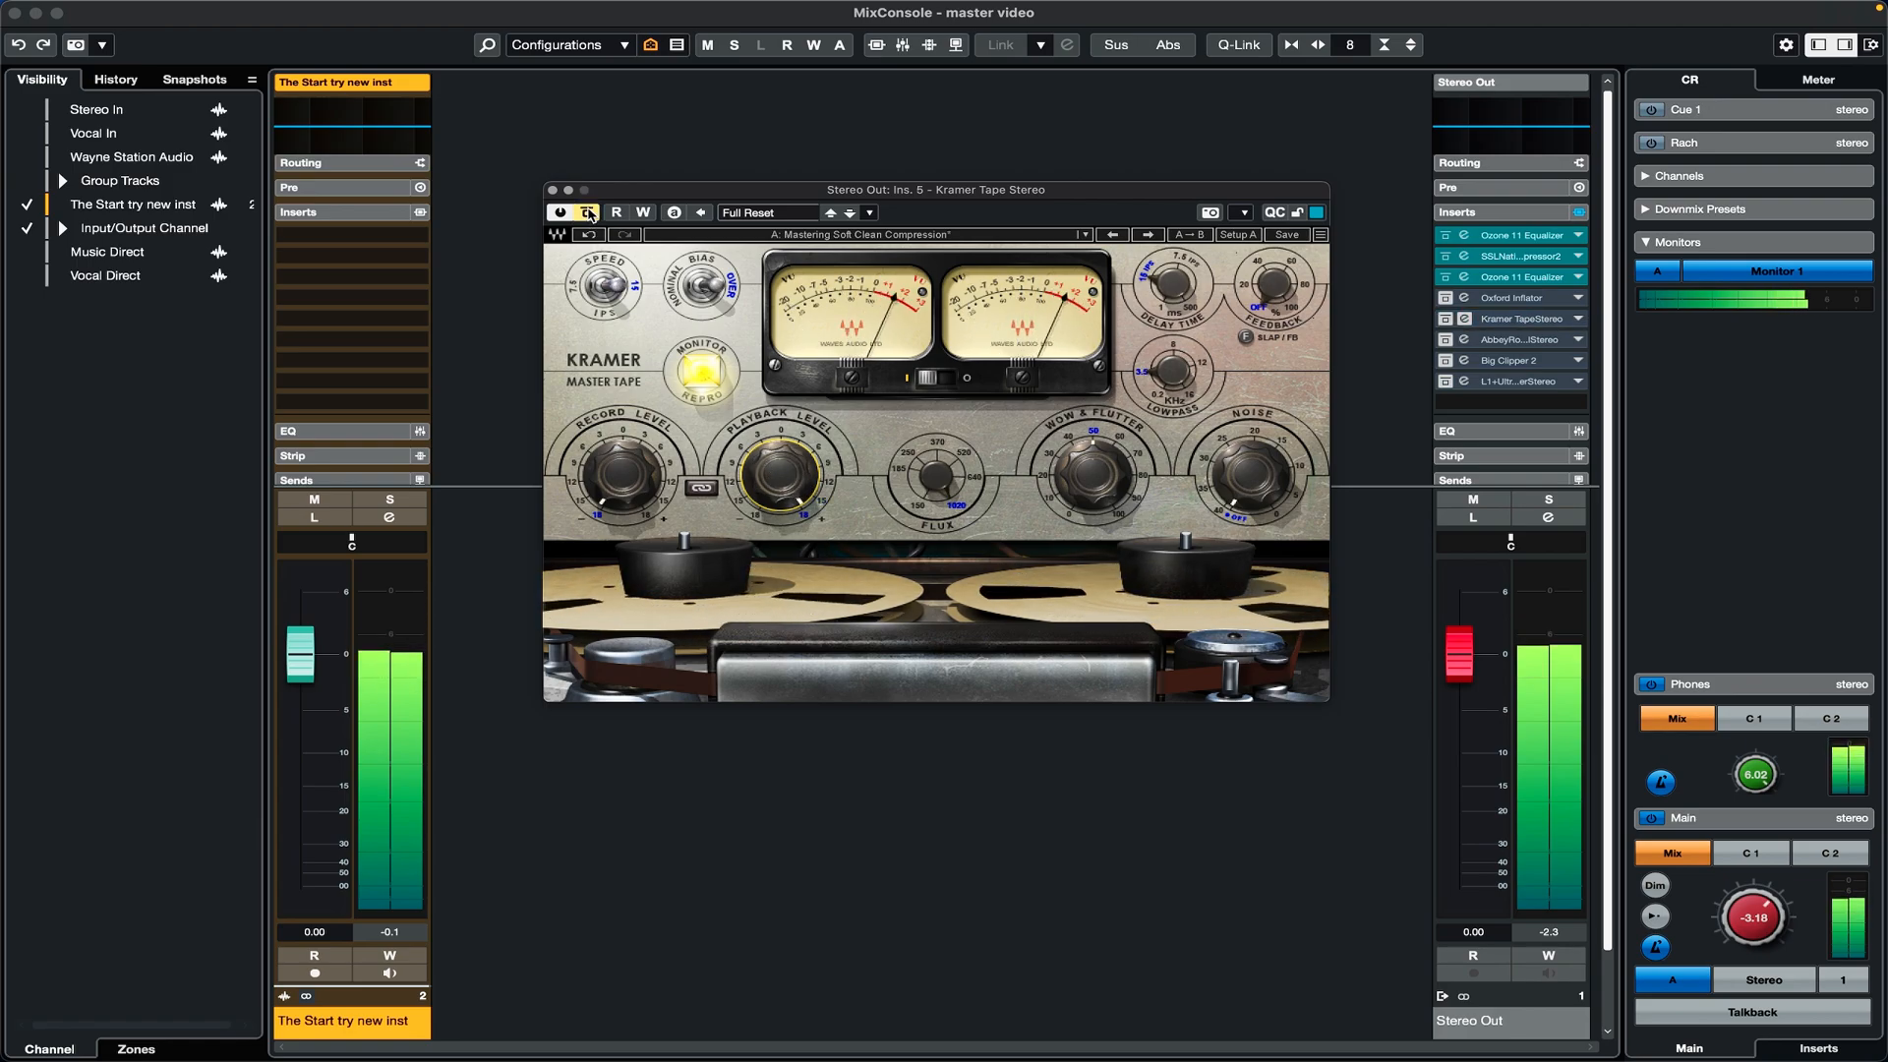
click(587, 213)
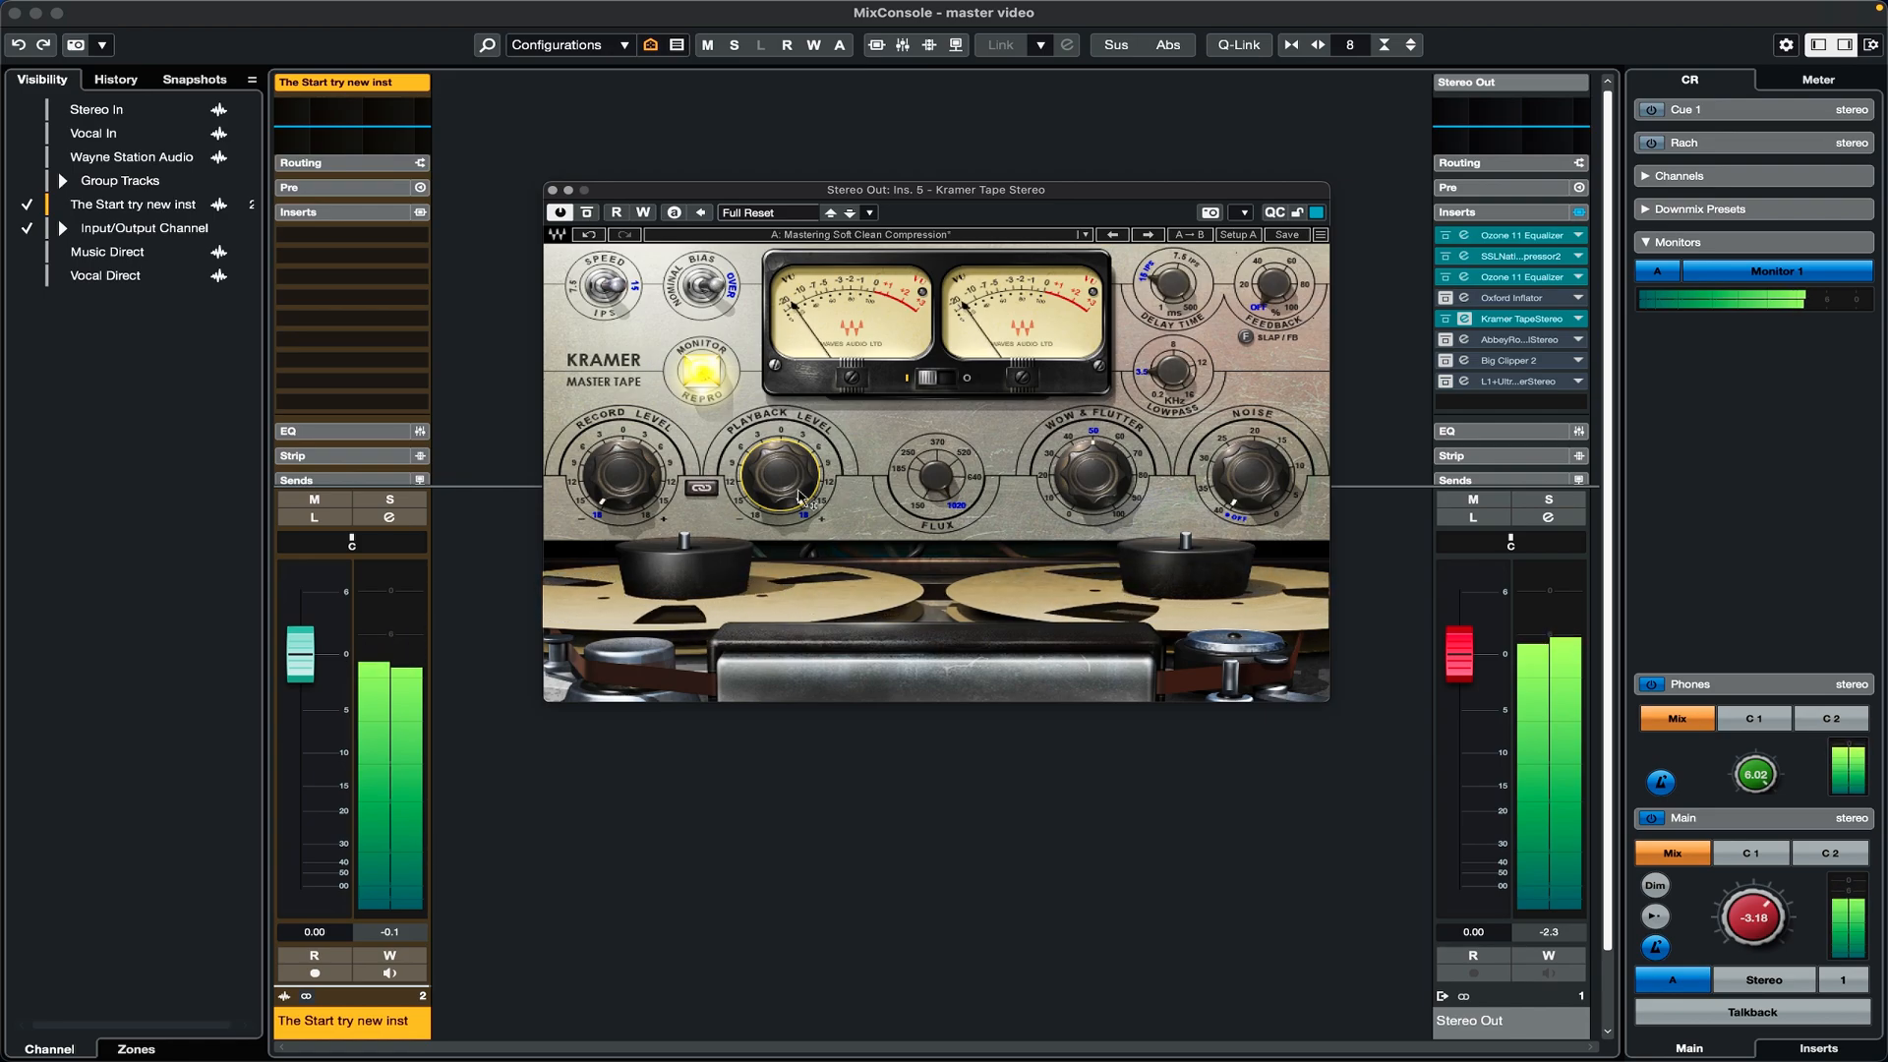
Step: Readjust Kramer Tape's Playback Level and relink it to the Record Level, leaving the plug-in bypassed and closed
drag(781, 489, 782, 503)
click(703, 489)
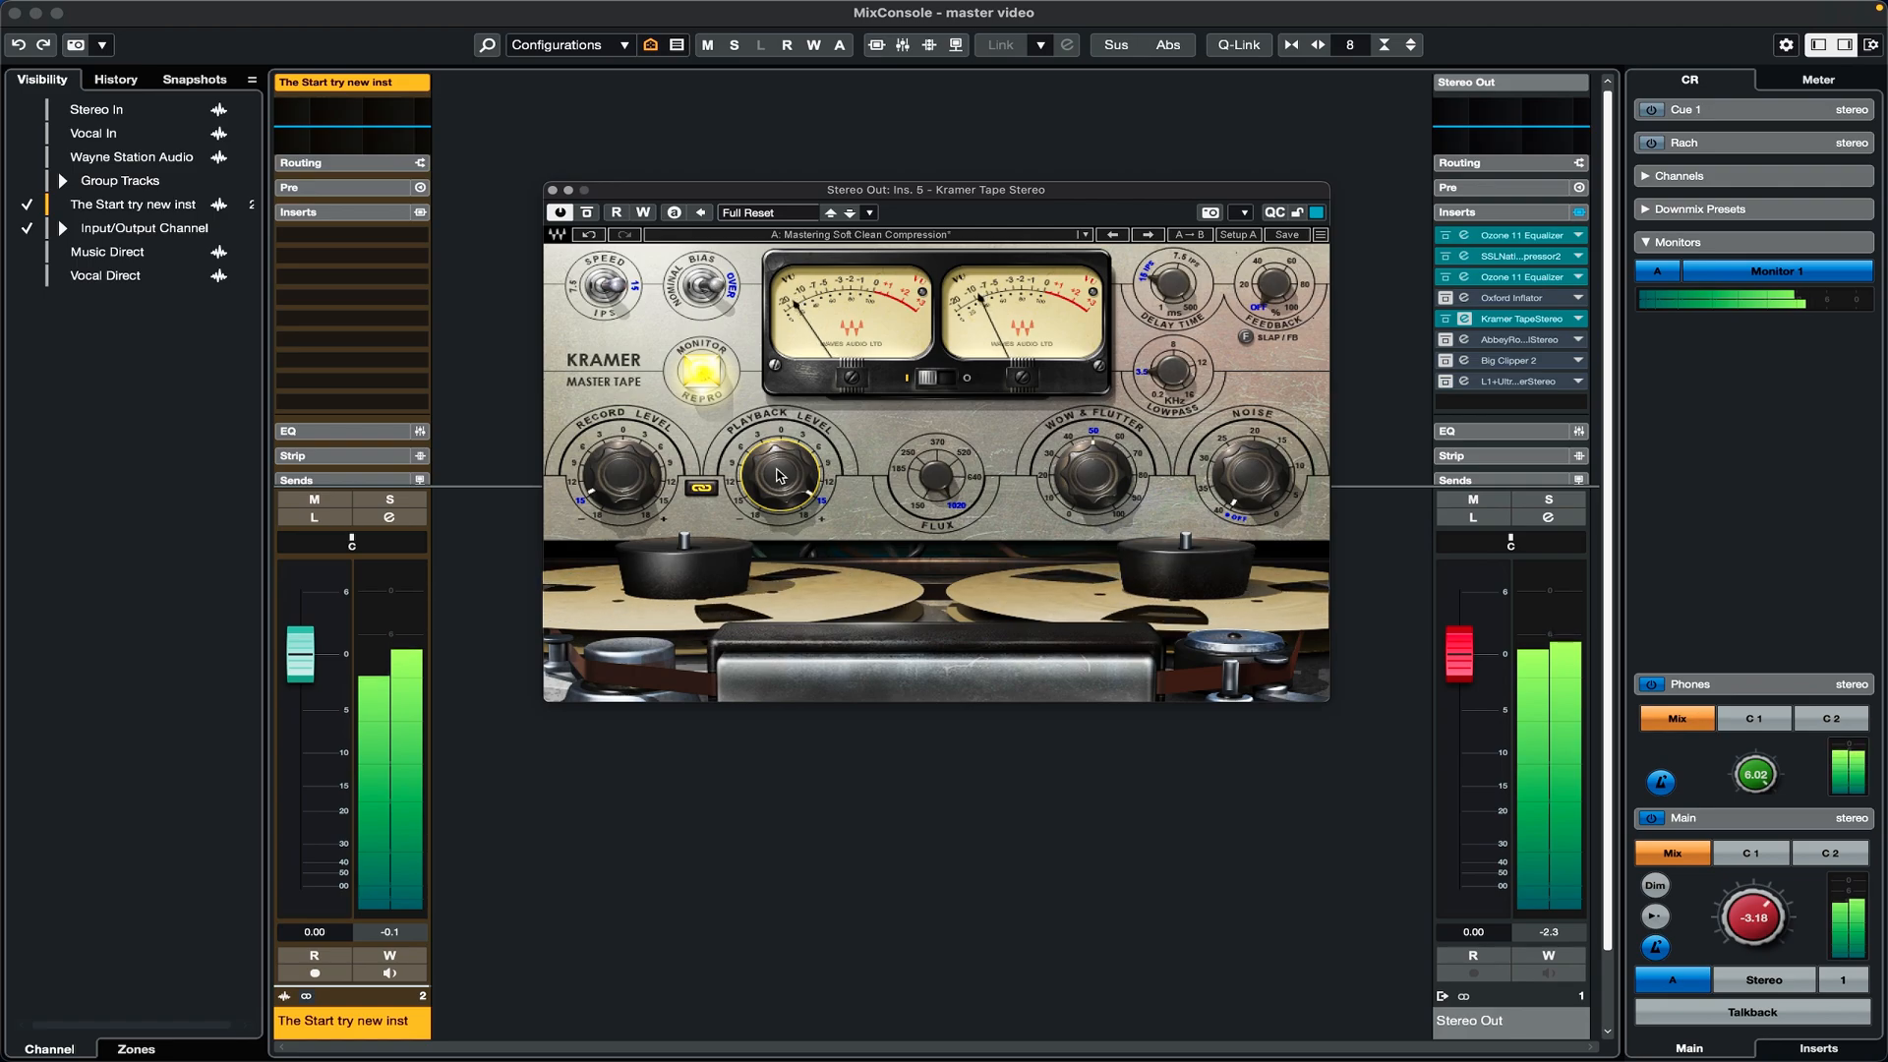
click(586, 215)
click(552, 190)
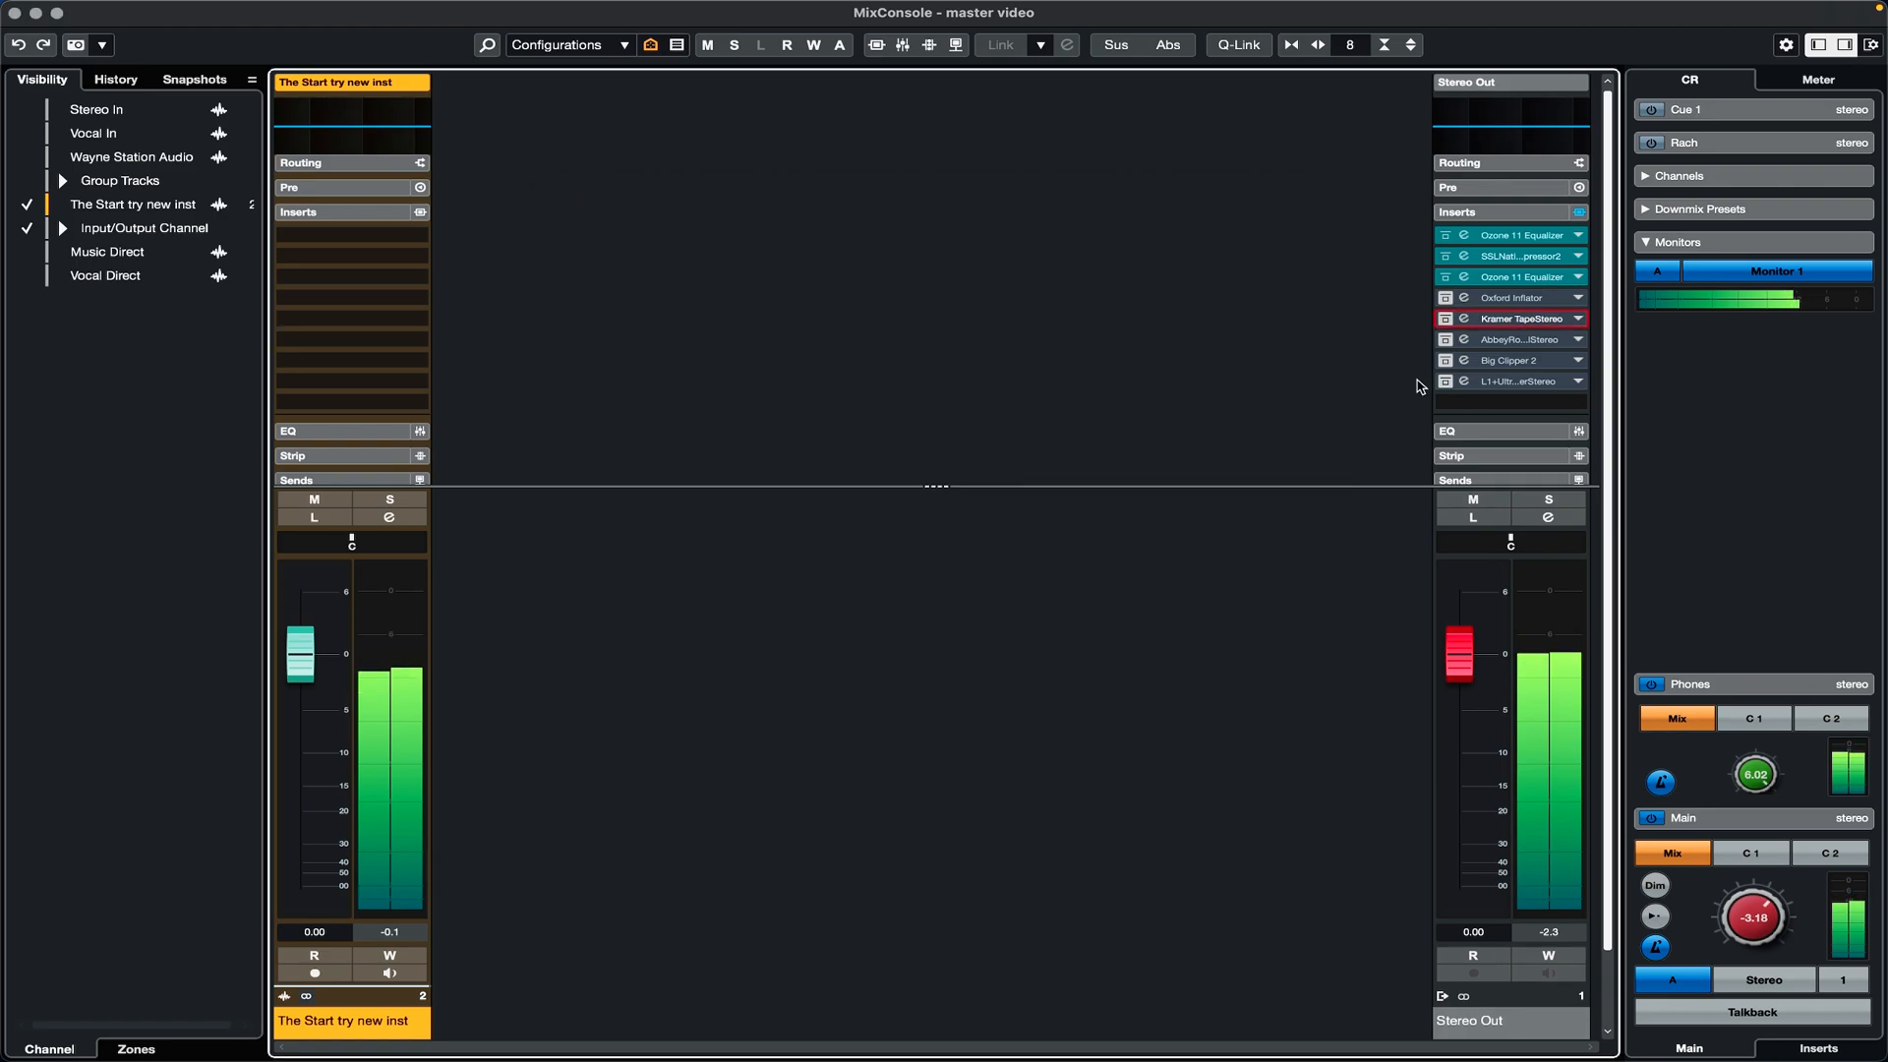
Step: Load the More Warmth preset in Abbey Road Vinyl on Stereo Out, audition it active, and close the plug-in
click(1520, 340)
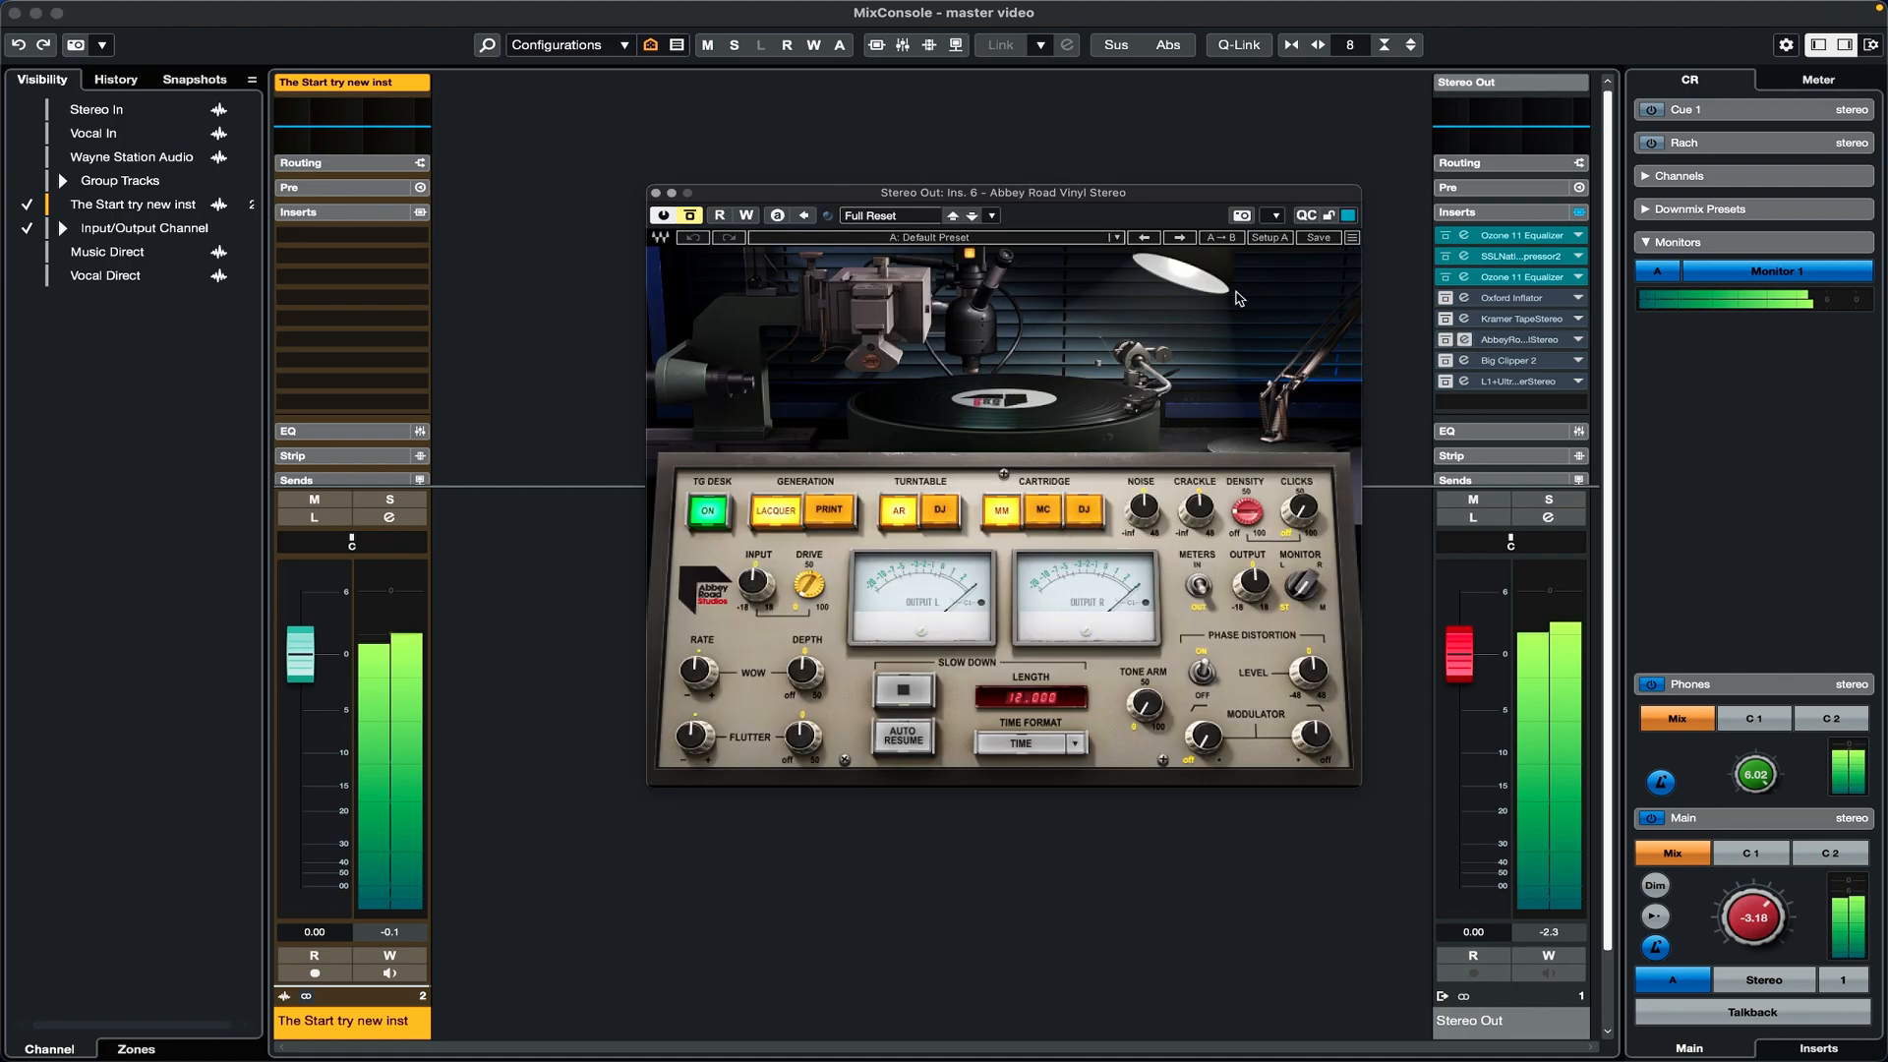
drag(1145, 192, 1050, 190)
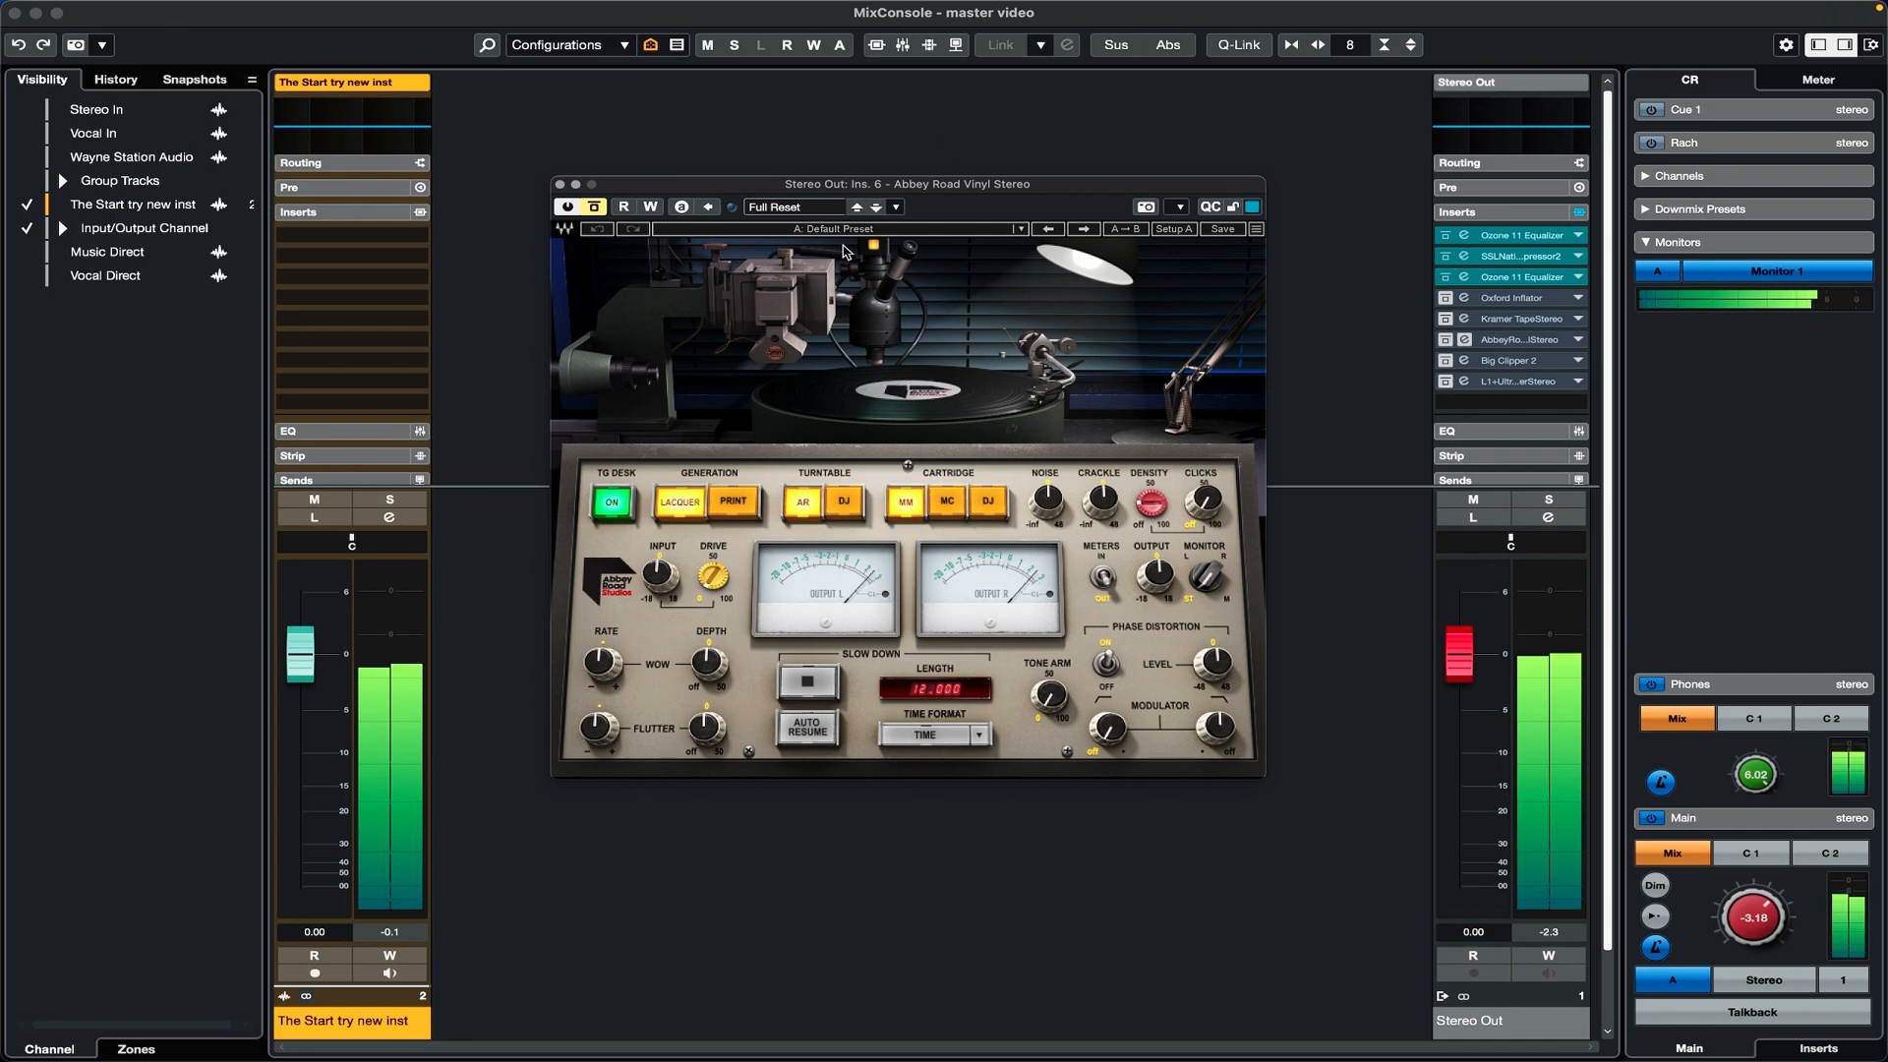
click(848, 229)
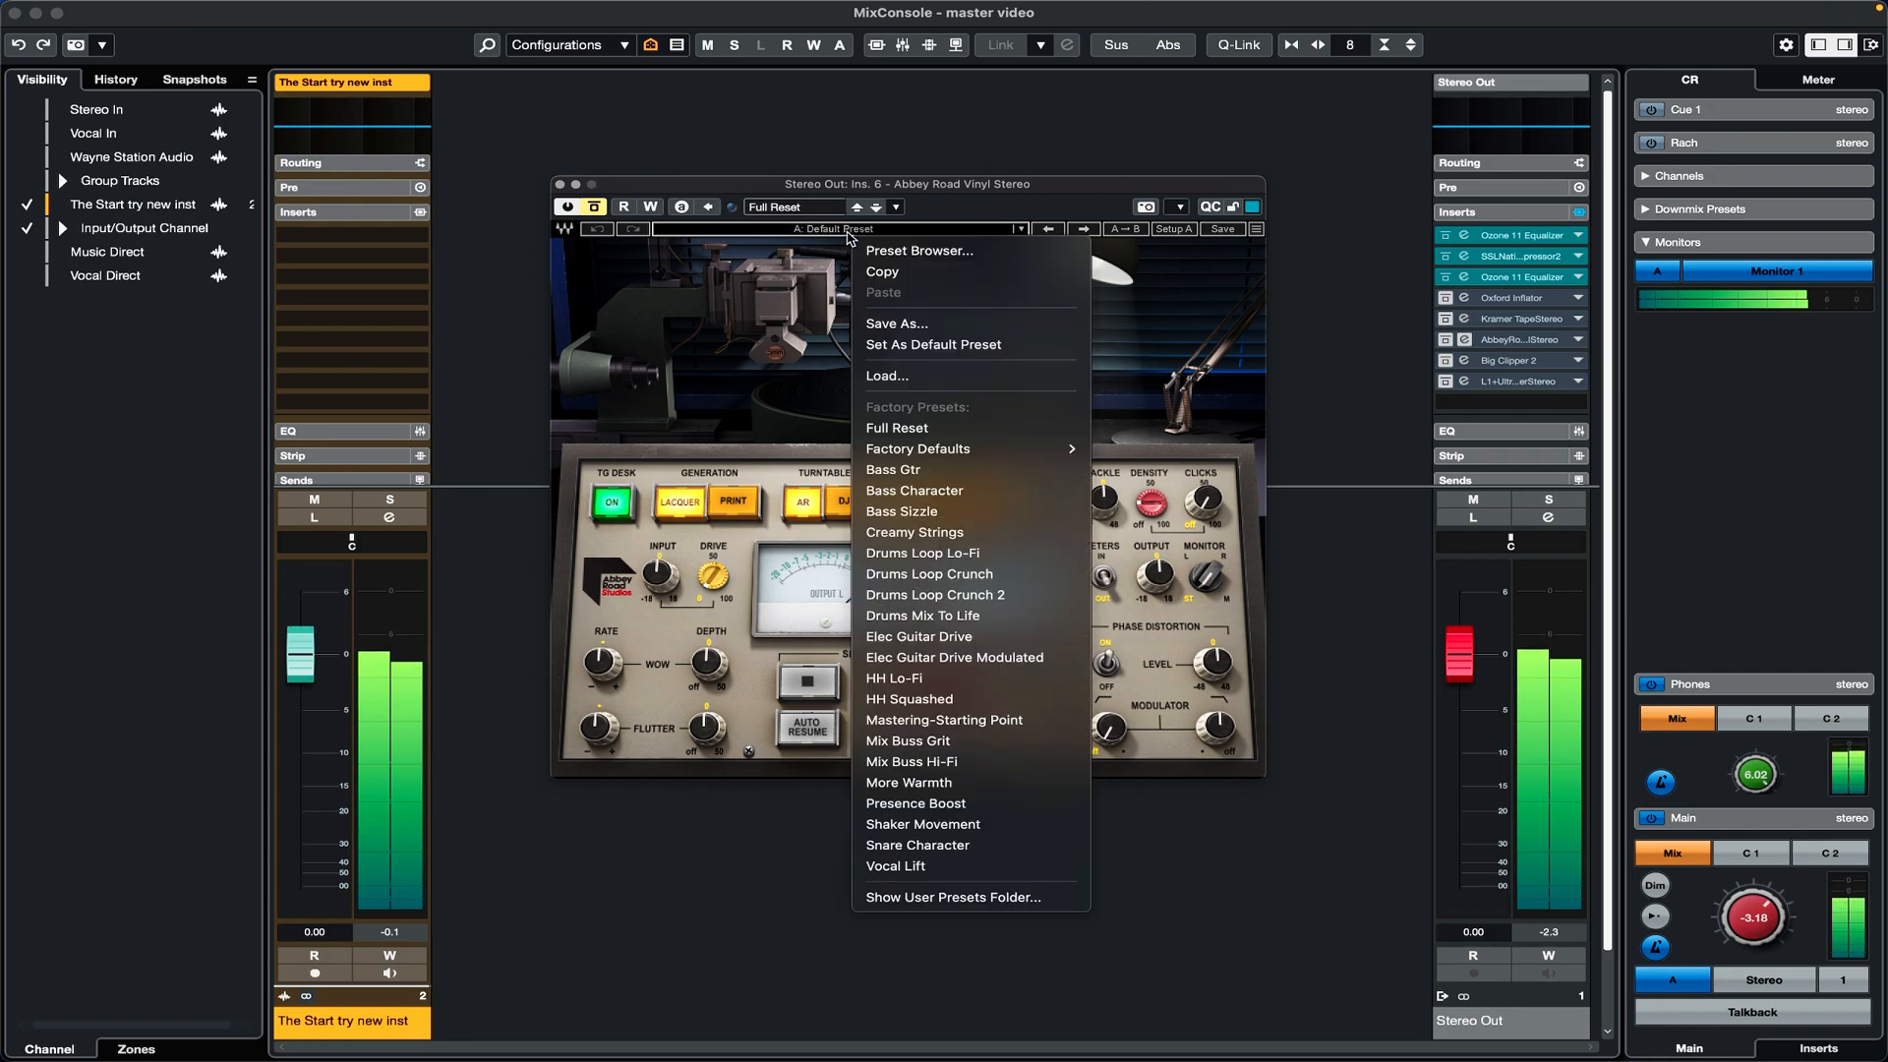
click(959, 784)
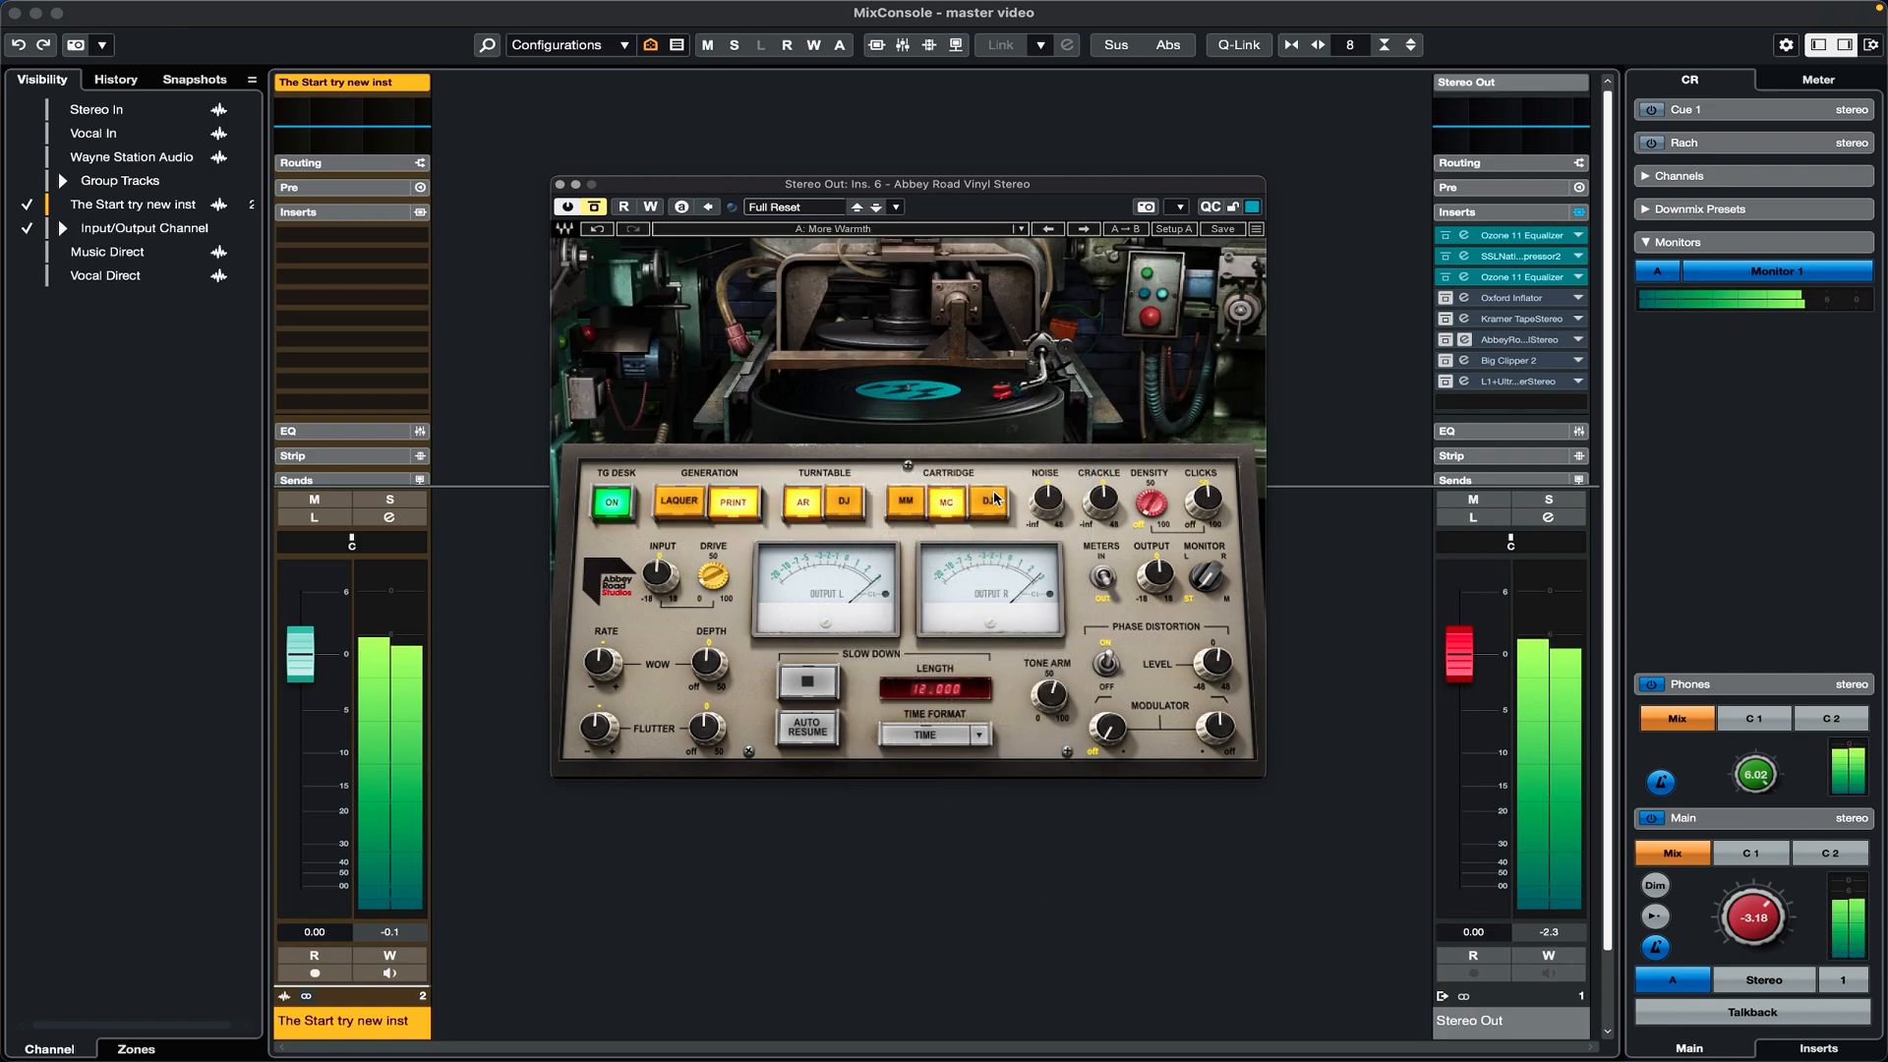
click(595, 207)
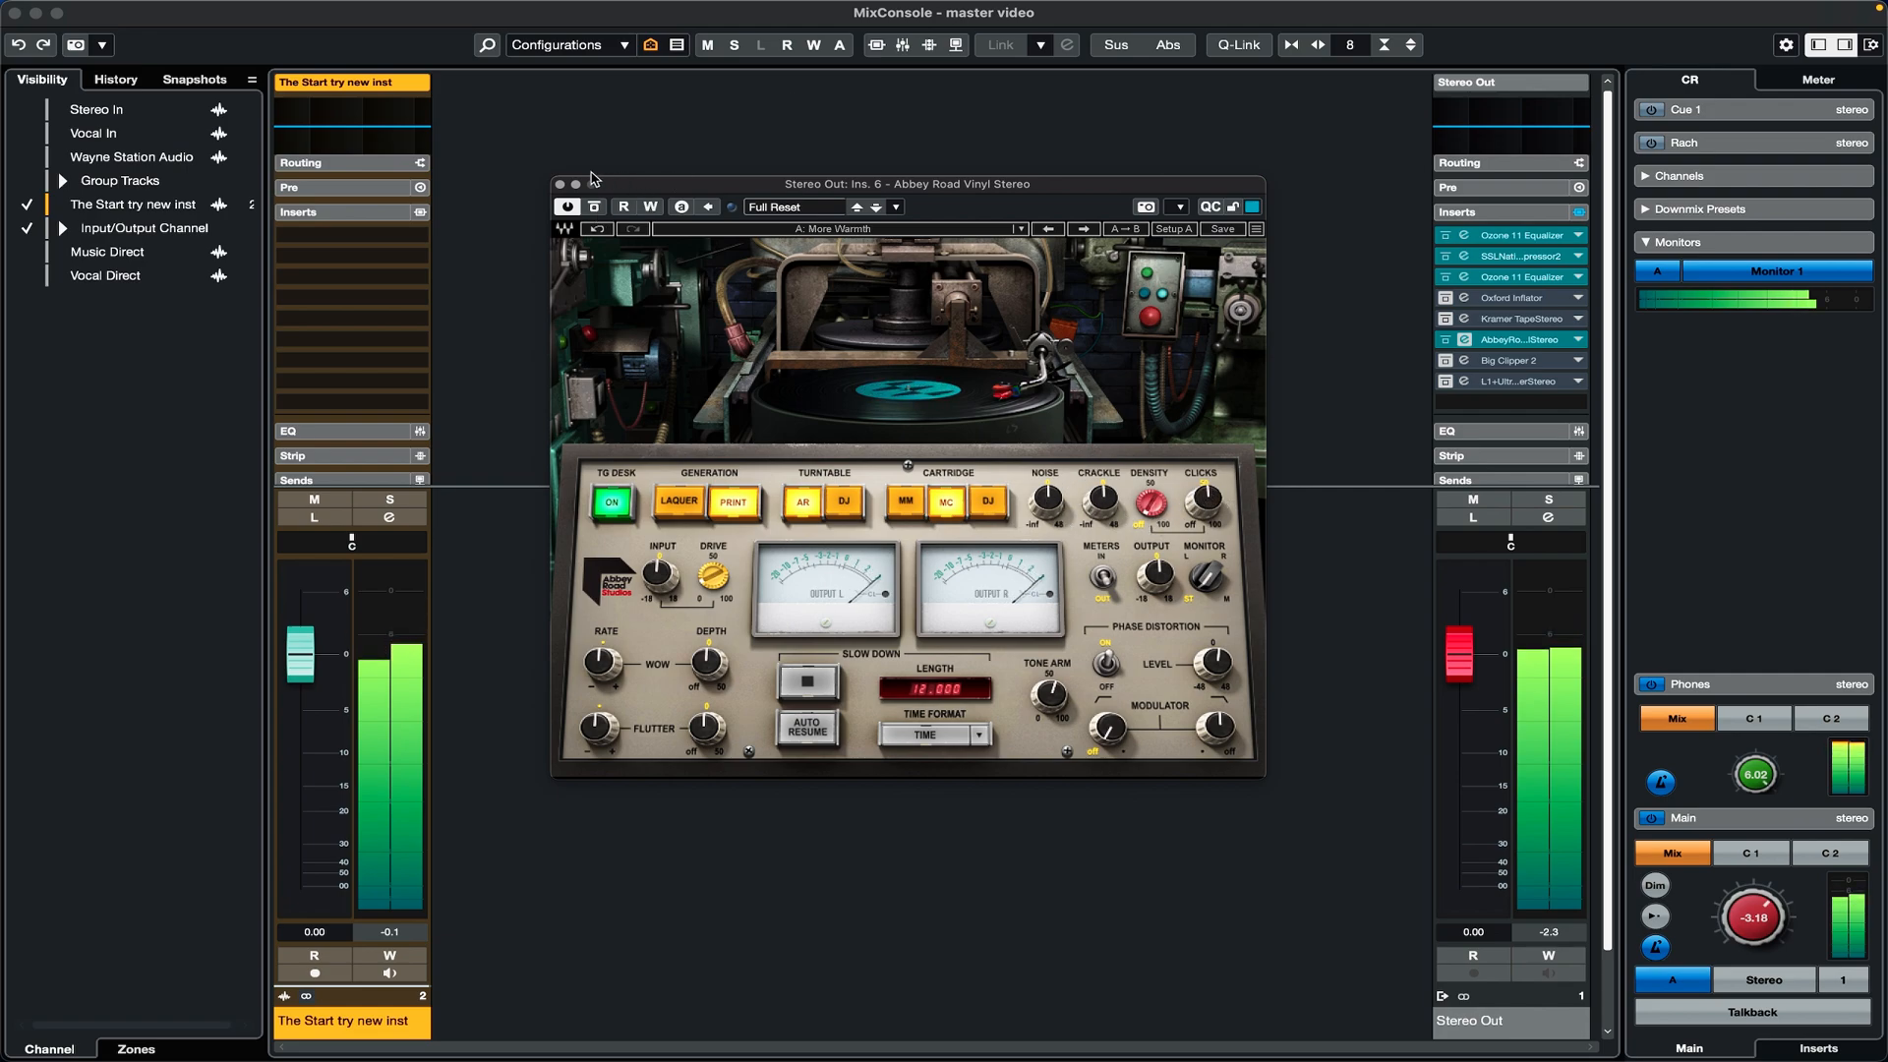
click(559, 184)
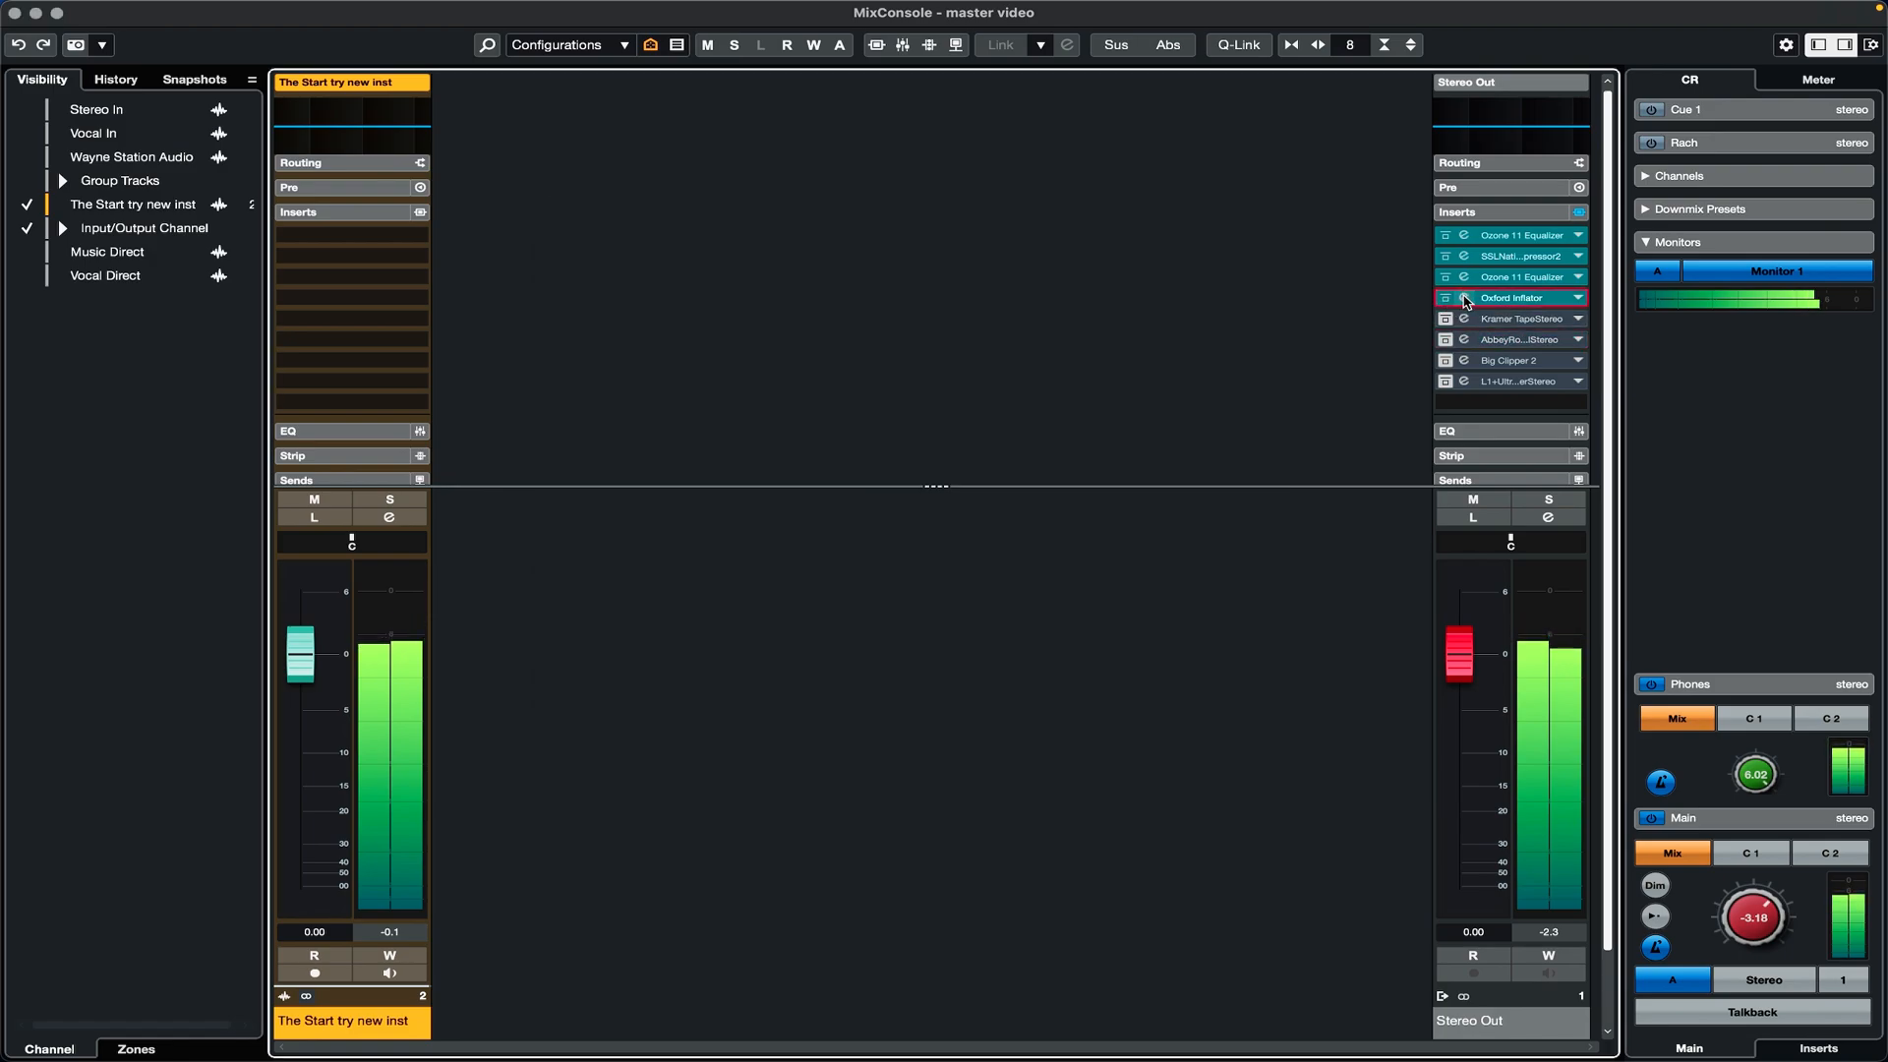
Step: Reopen the Oxford Inflator, raise its Curve to 22.1, and close it
click(1464, 298)
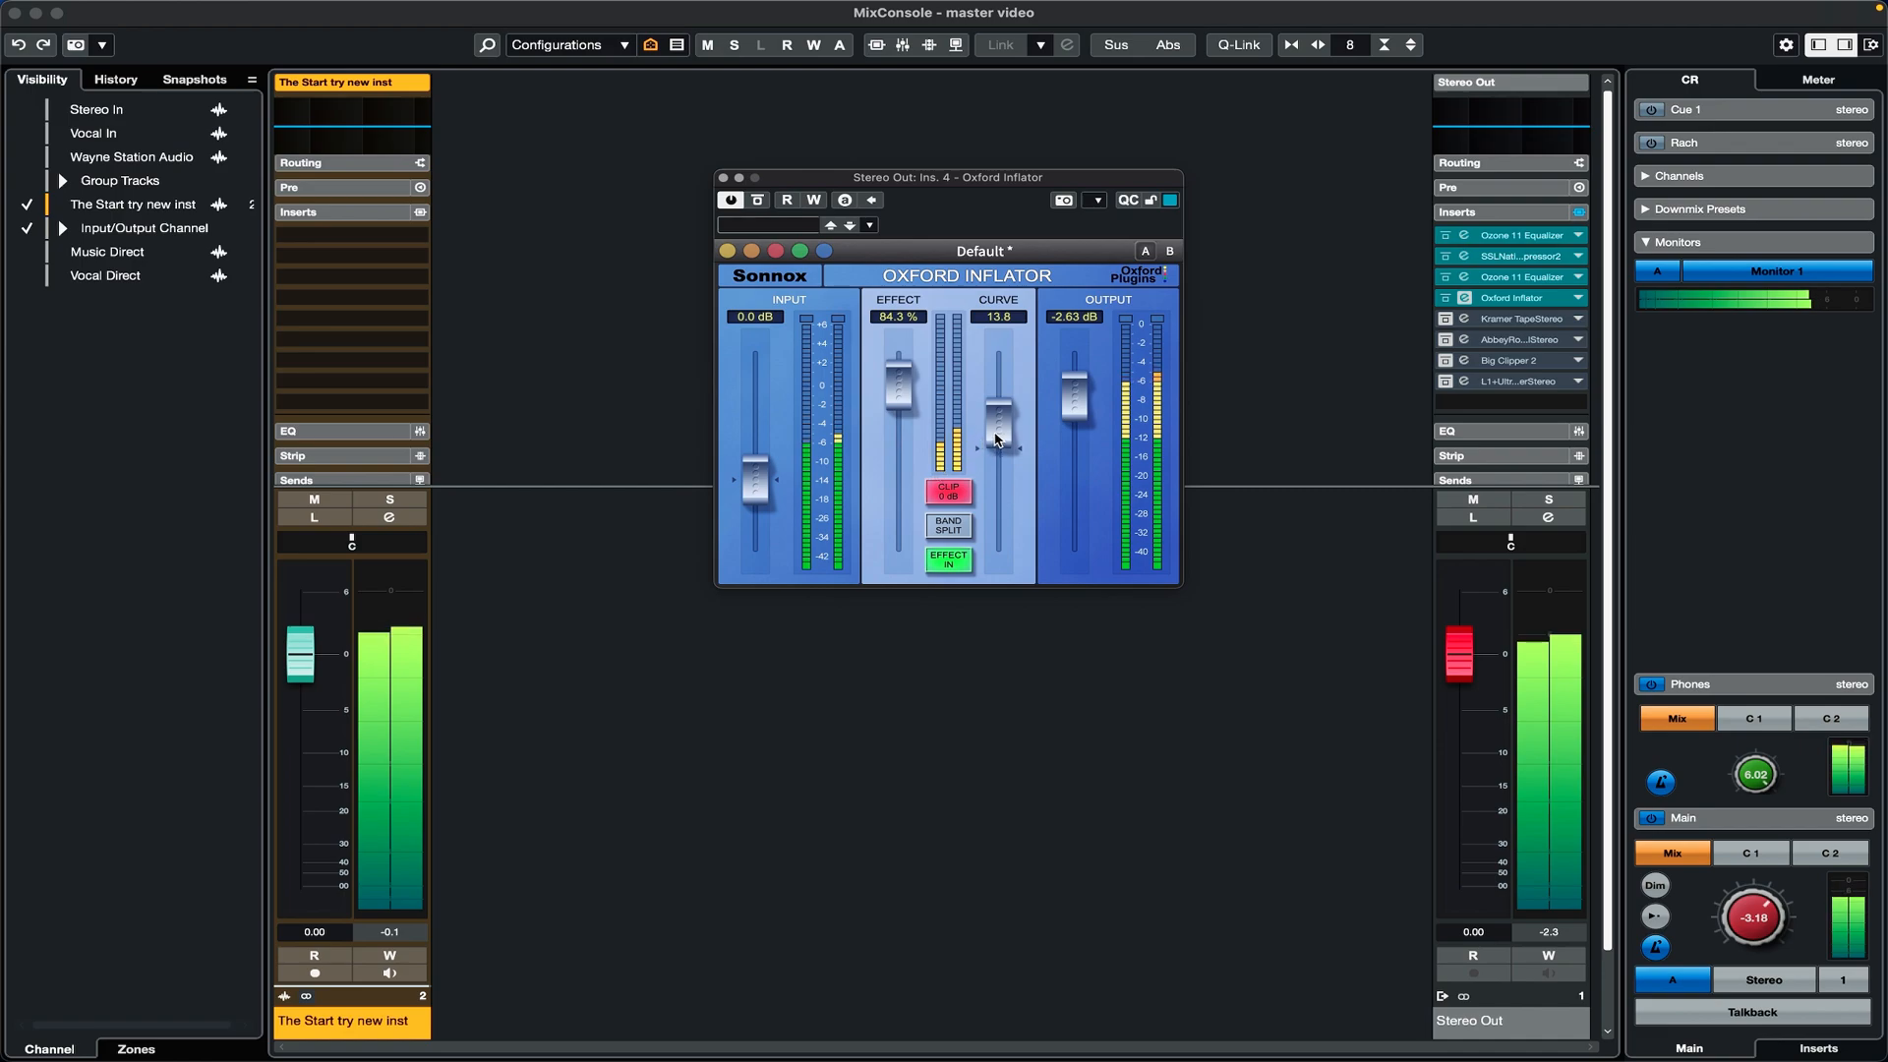
drag(996, 440, 997, 423)
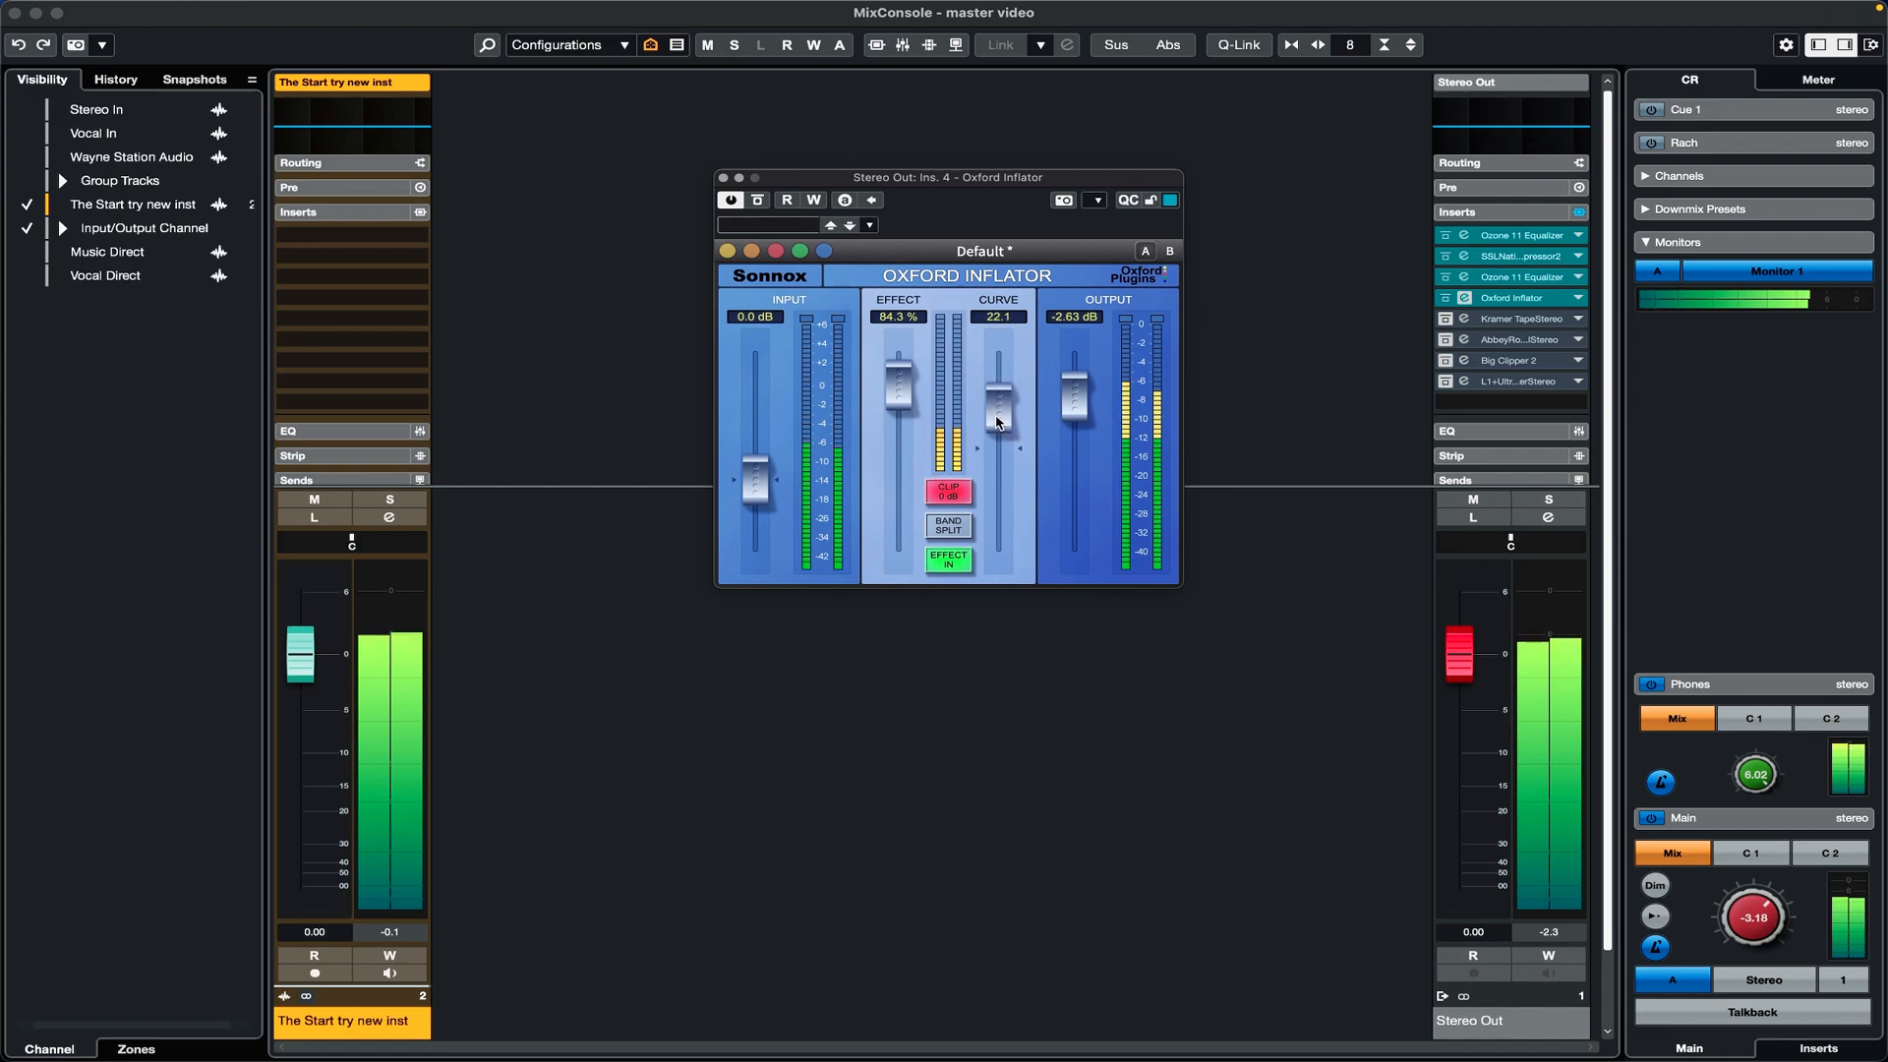
click(723, 178)
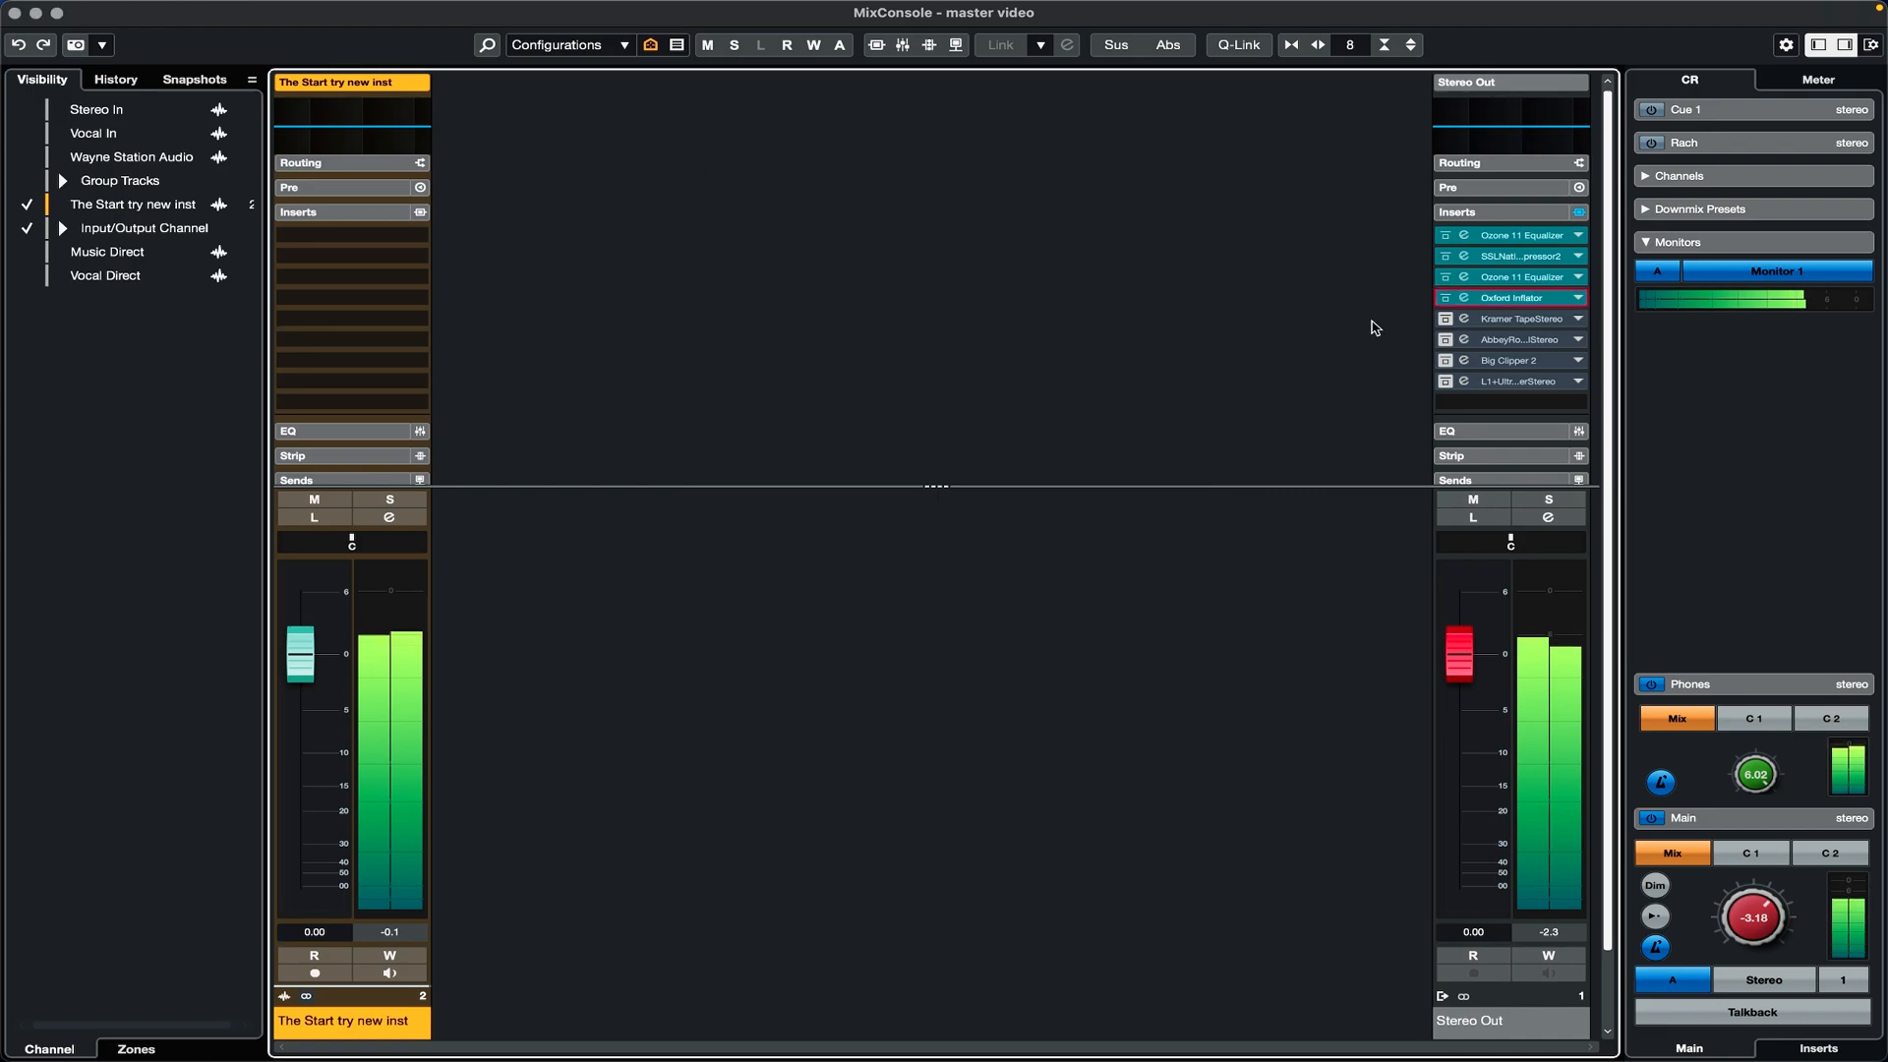
Step: Activate Big Clipper 2 on Stereo Out and dial in Push to 5.6 dB and Pull to -3.5 dB, resetting the channel's peak meter between adjustments
click(1507, 366)
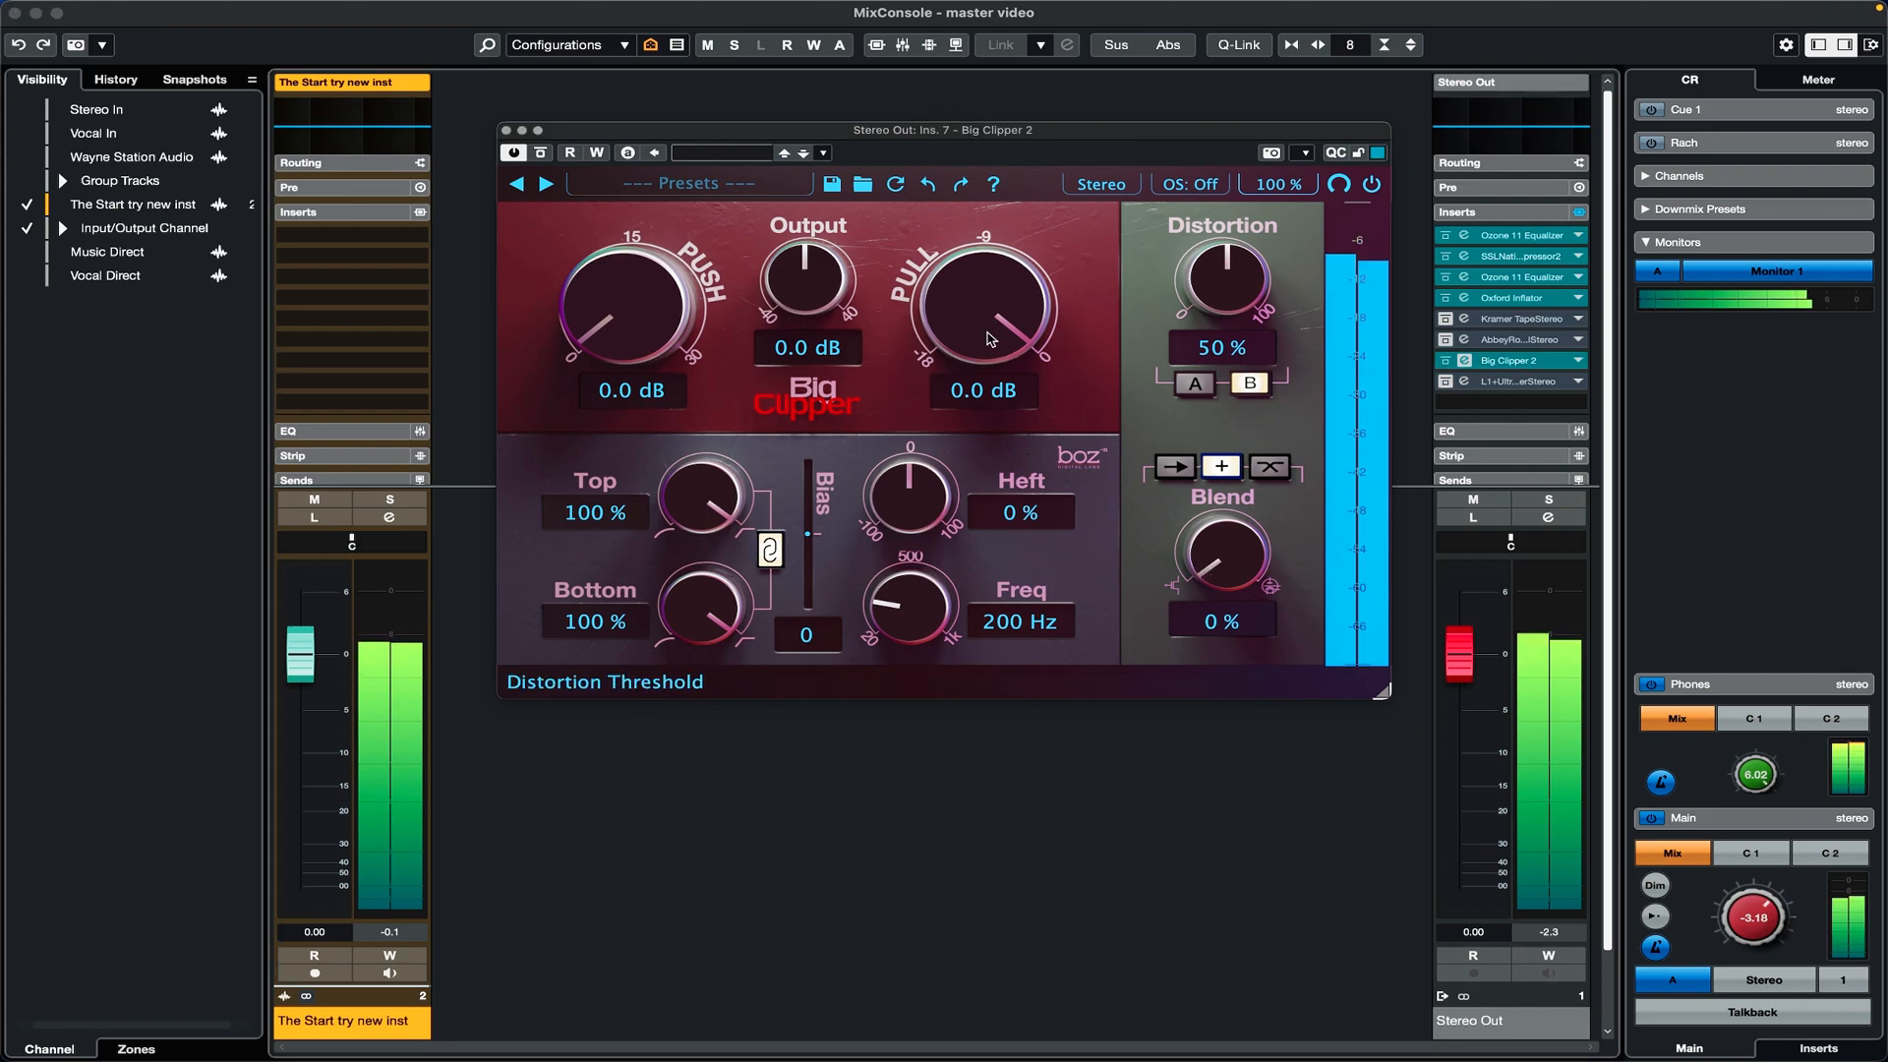
drag(653, 313, 657, 287)
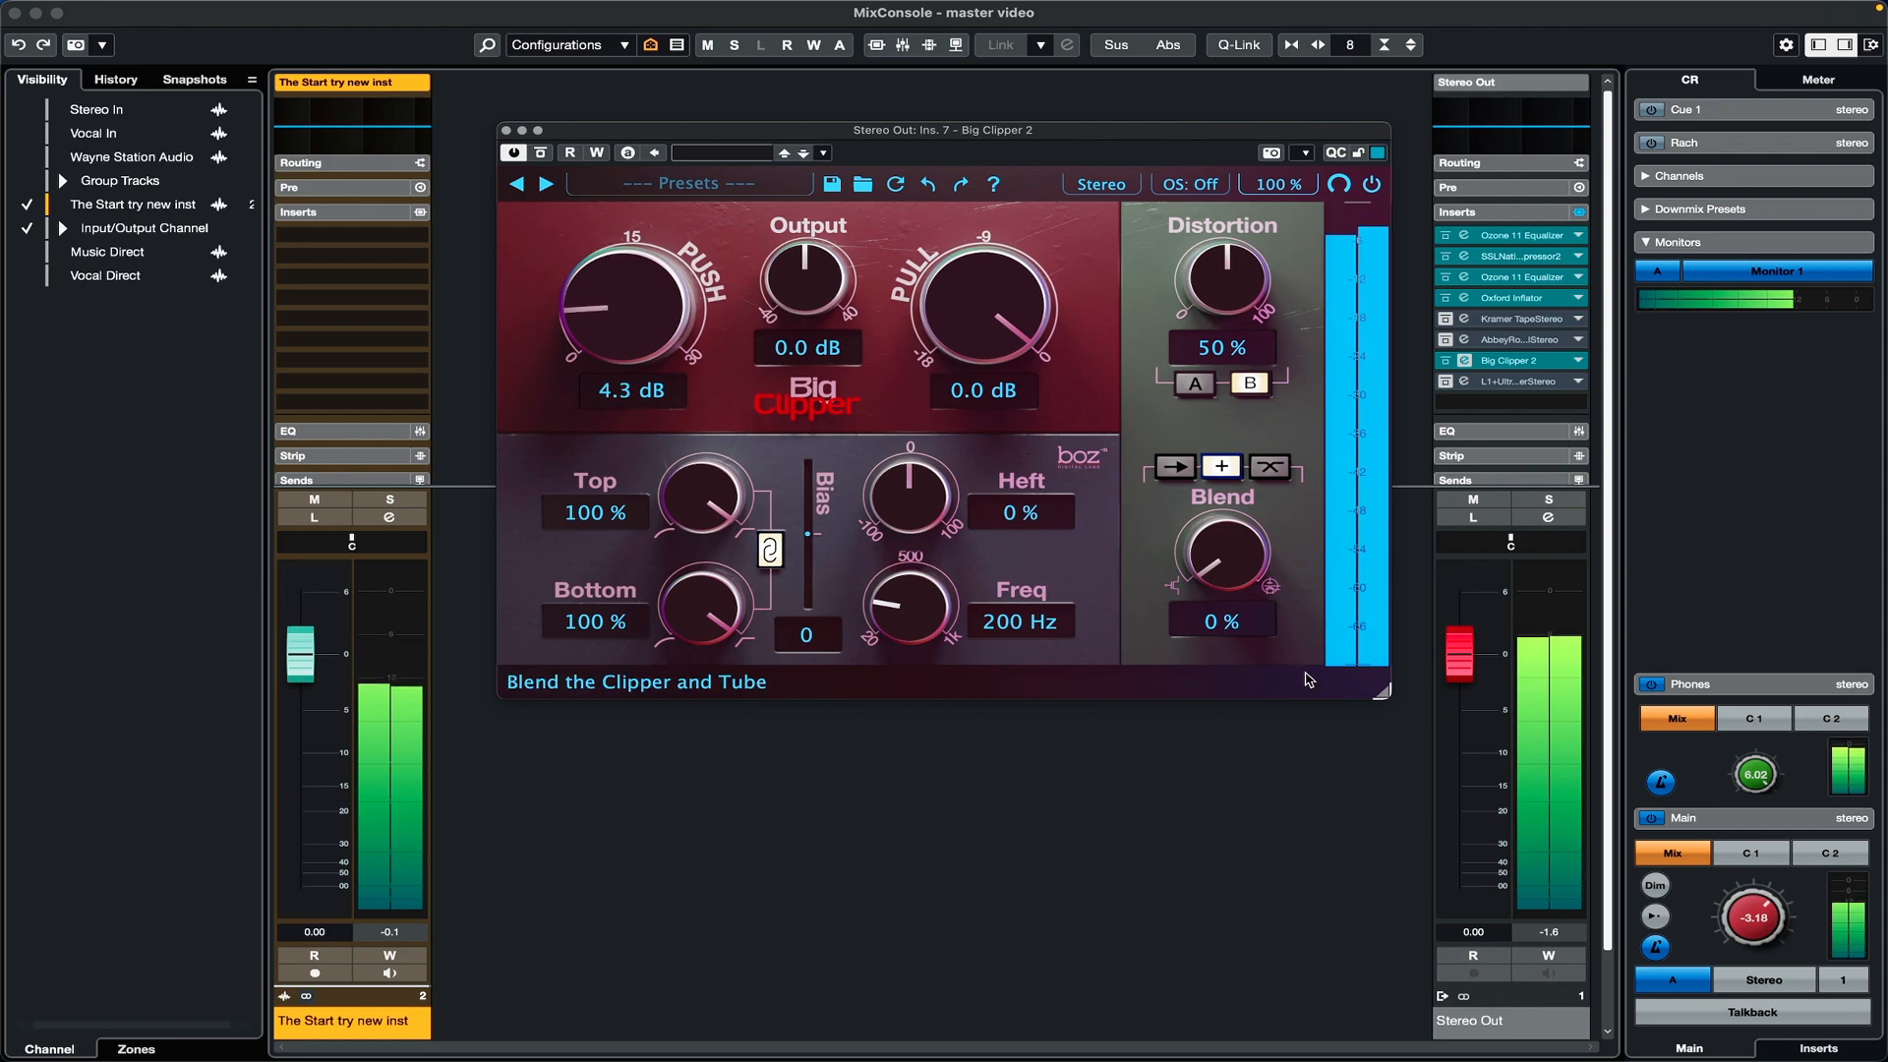
click(1553, 934)
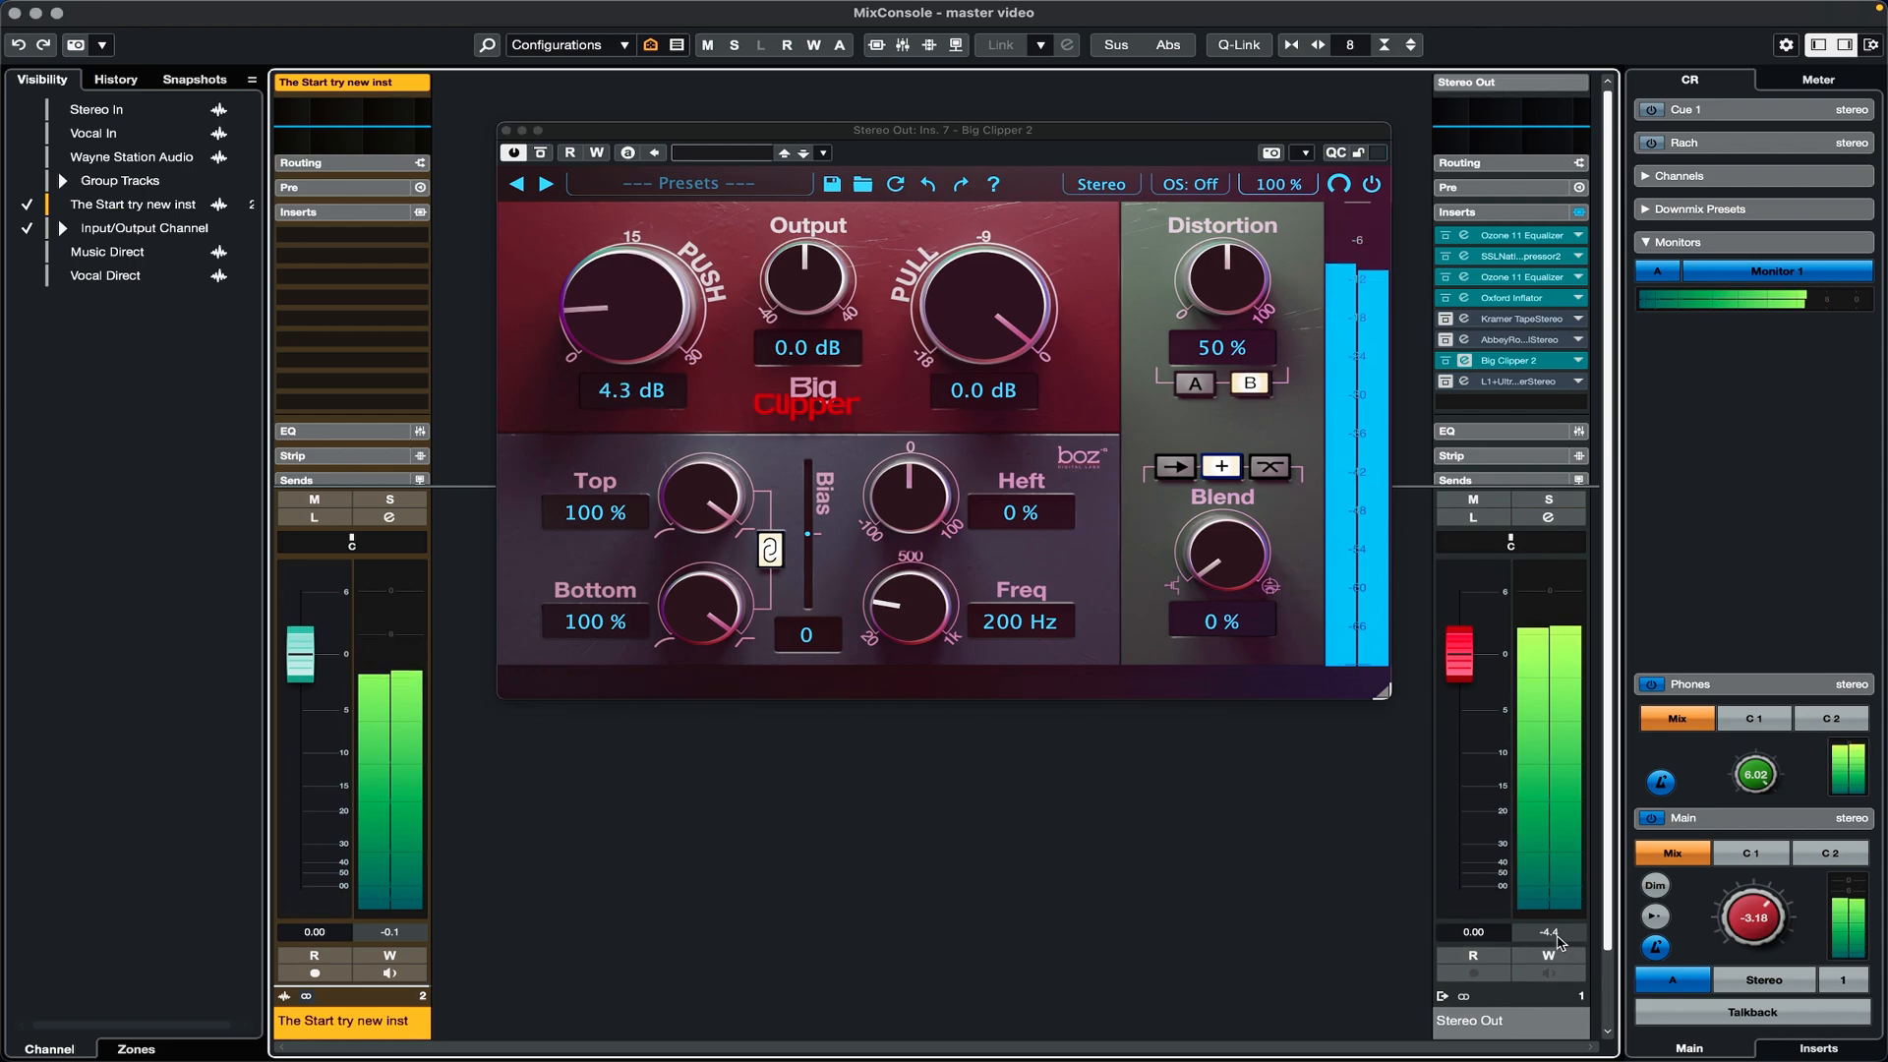
drag(686, 289, 658, 273)
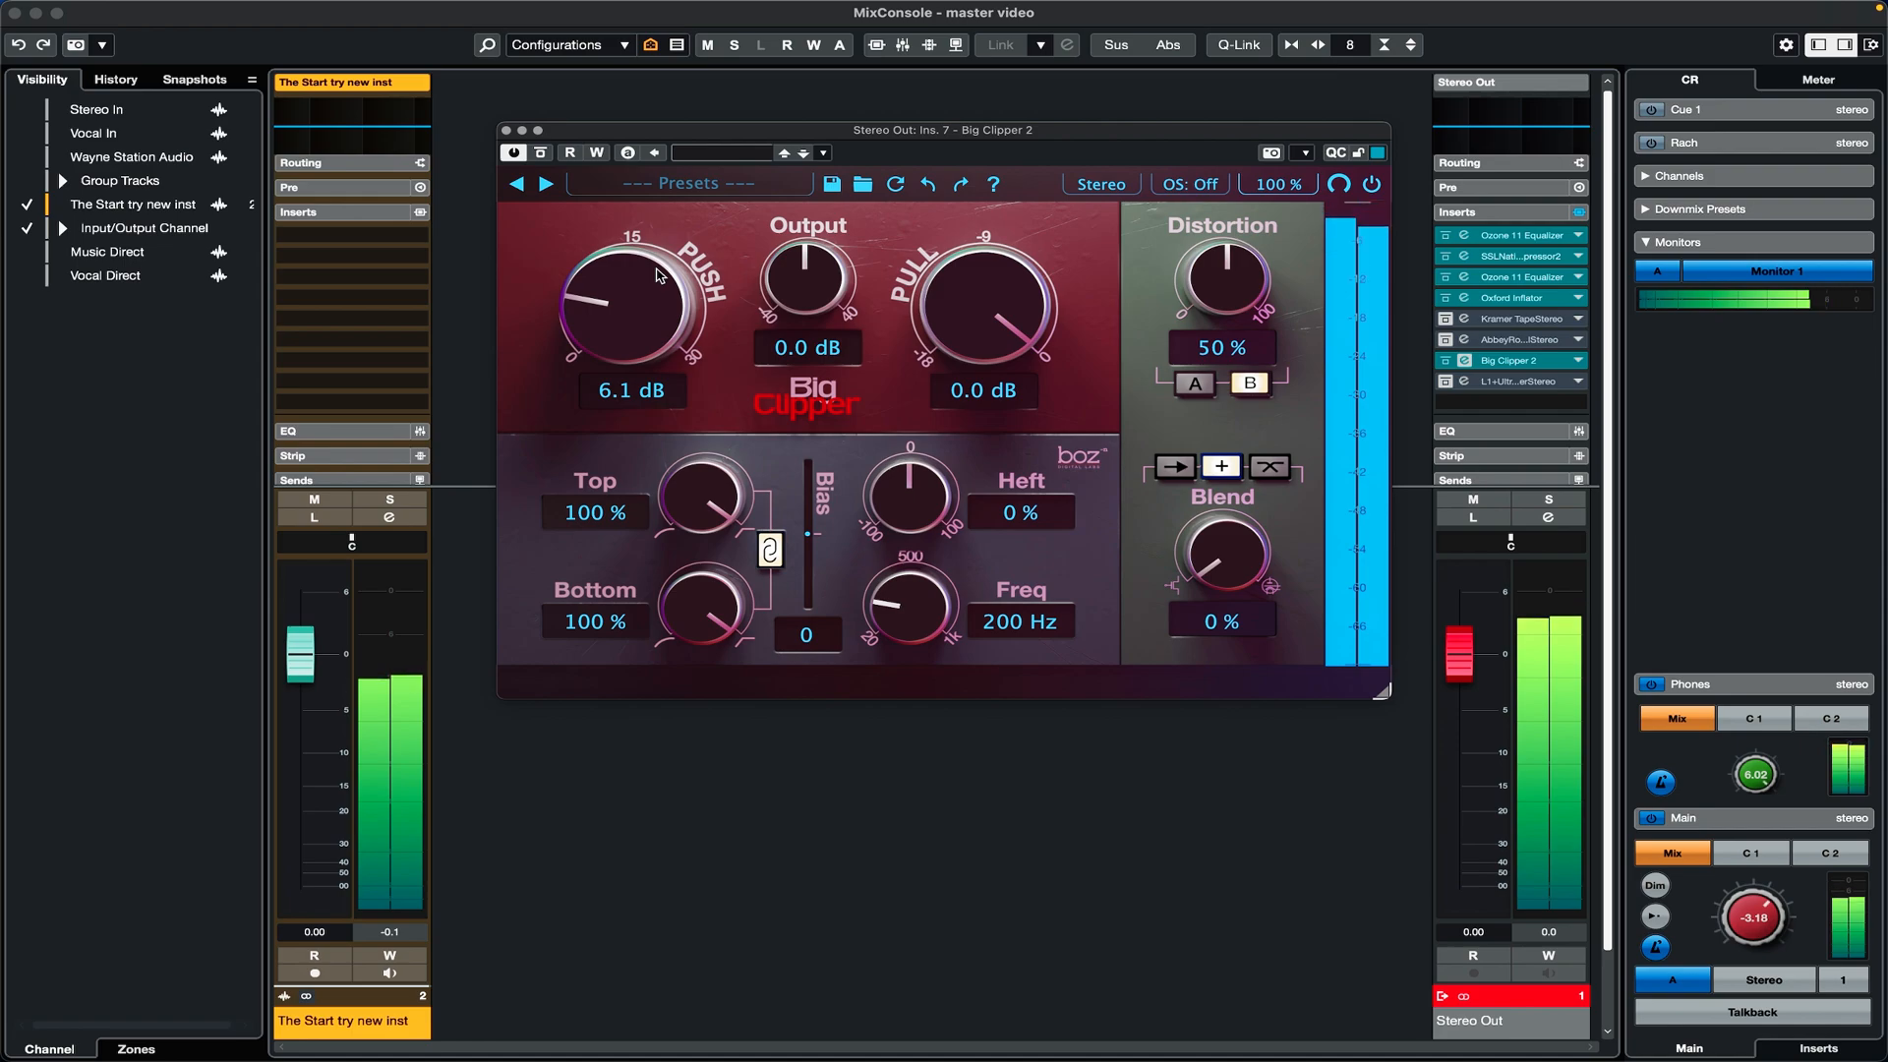
drag(983, 324, 979, 382)
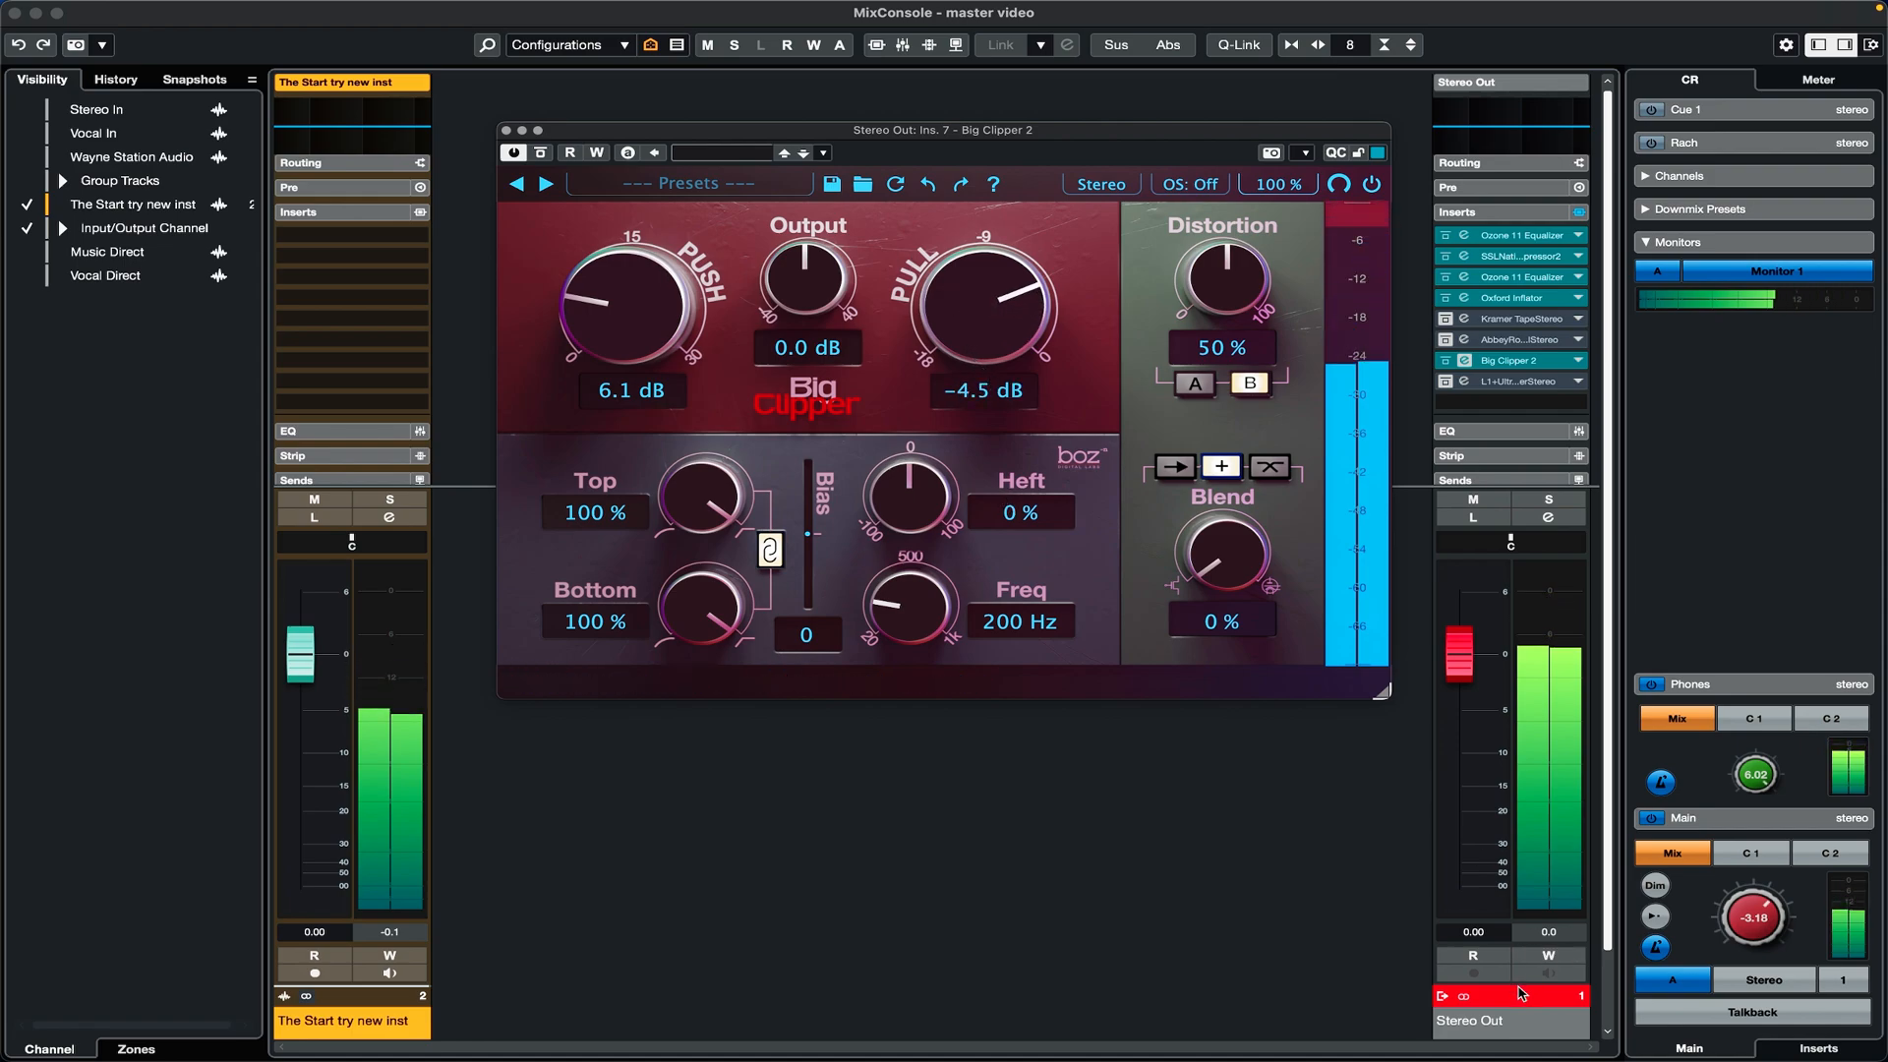
click(1521, 994)
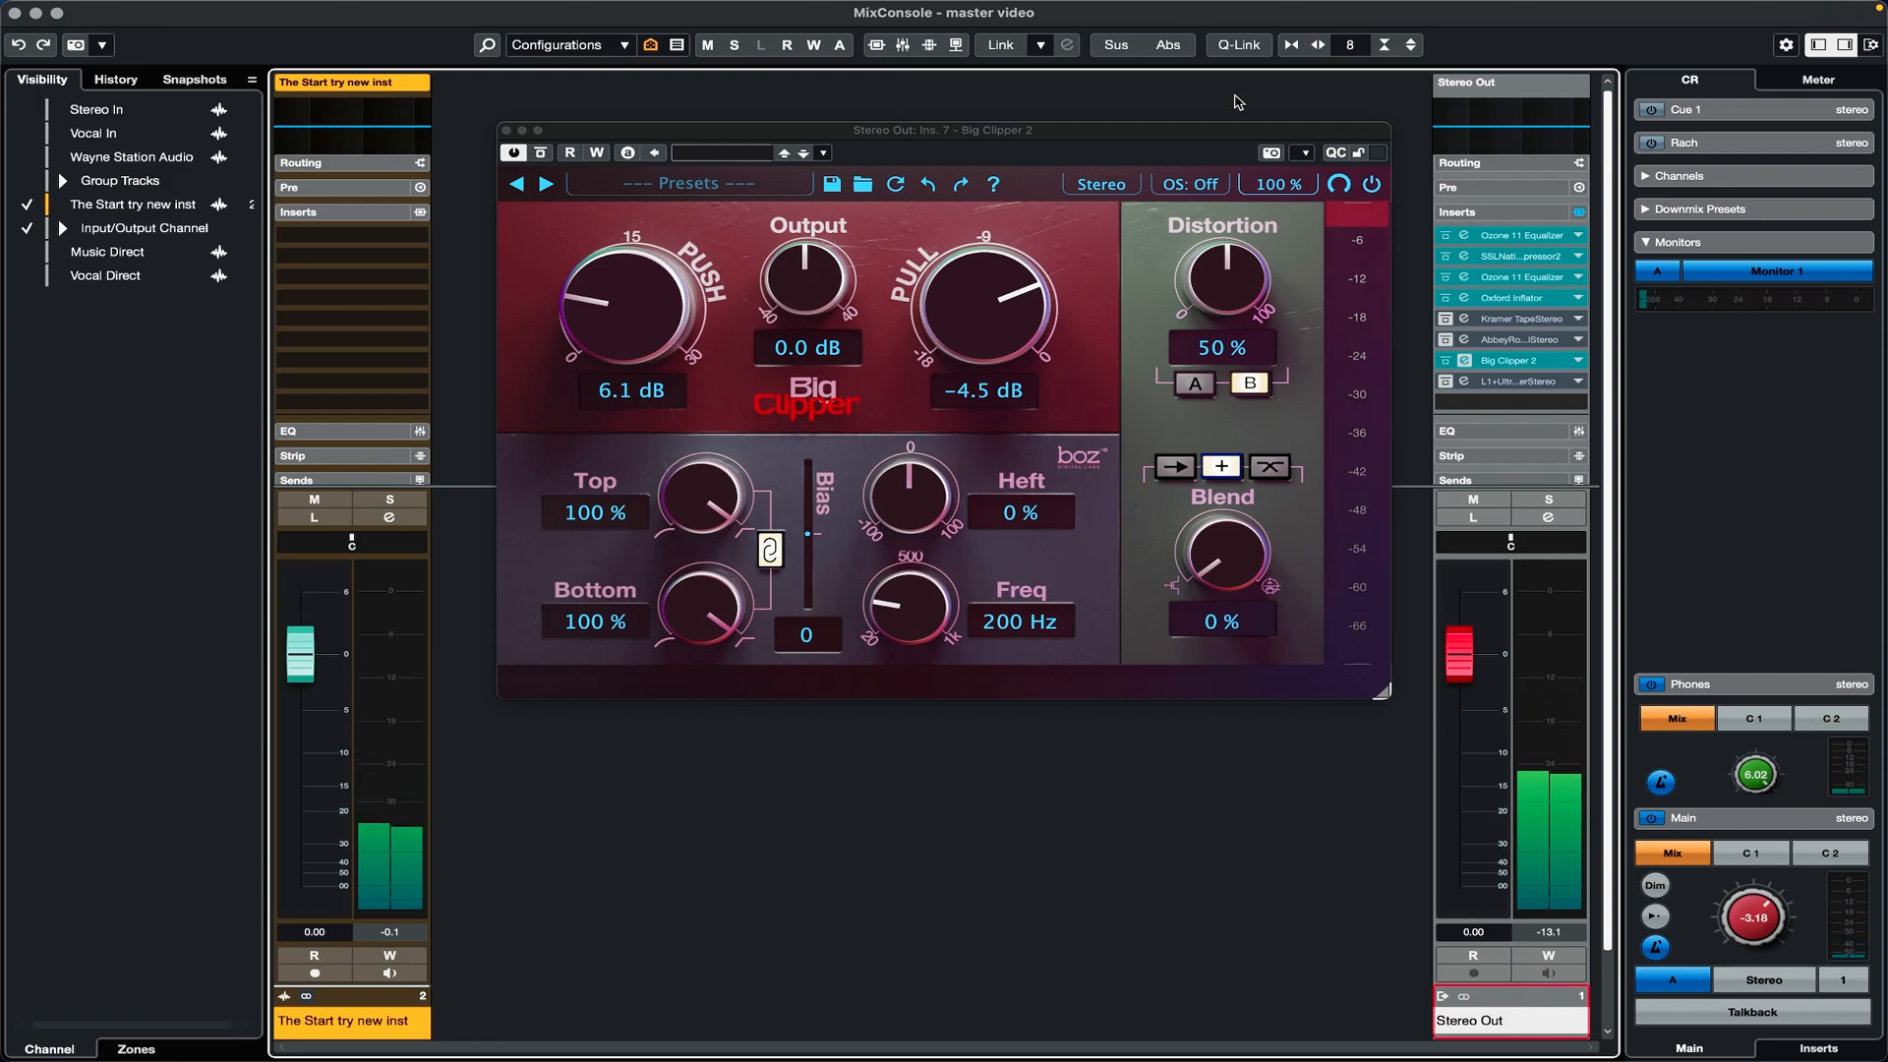
key(space)
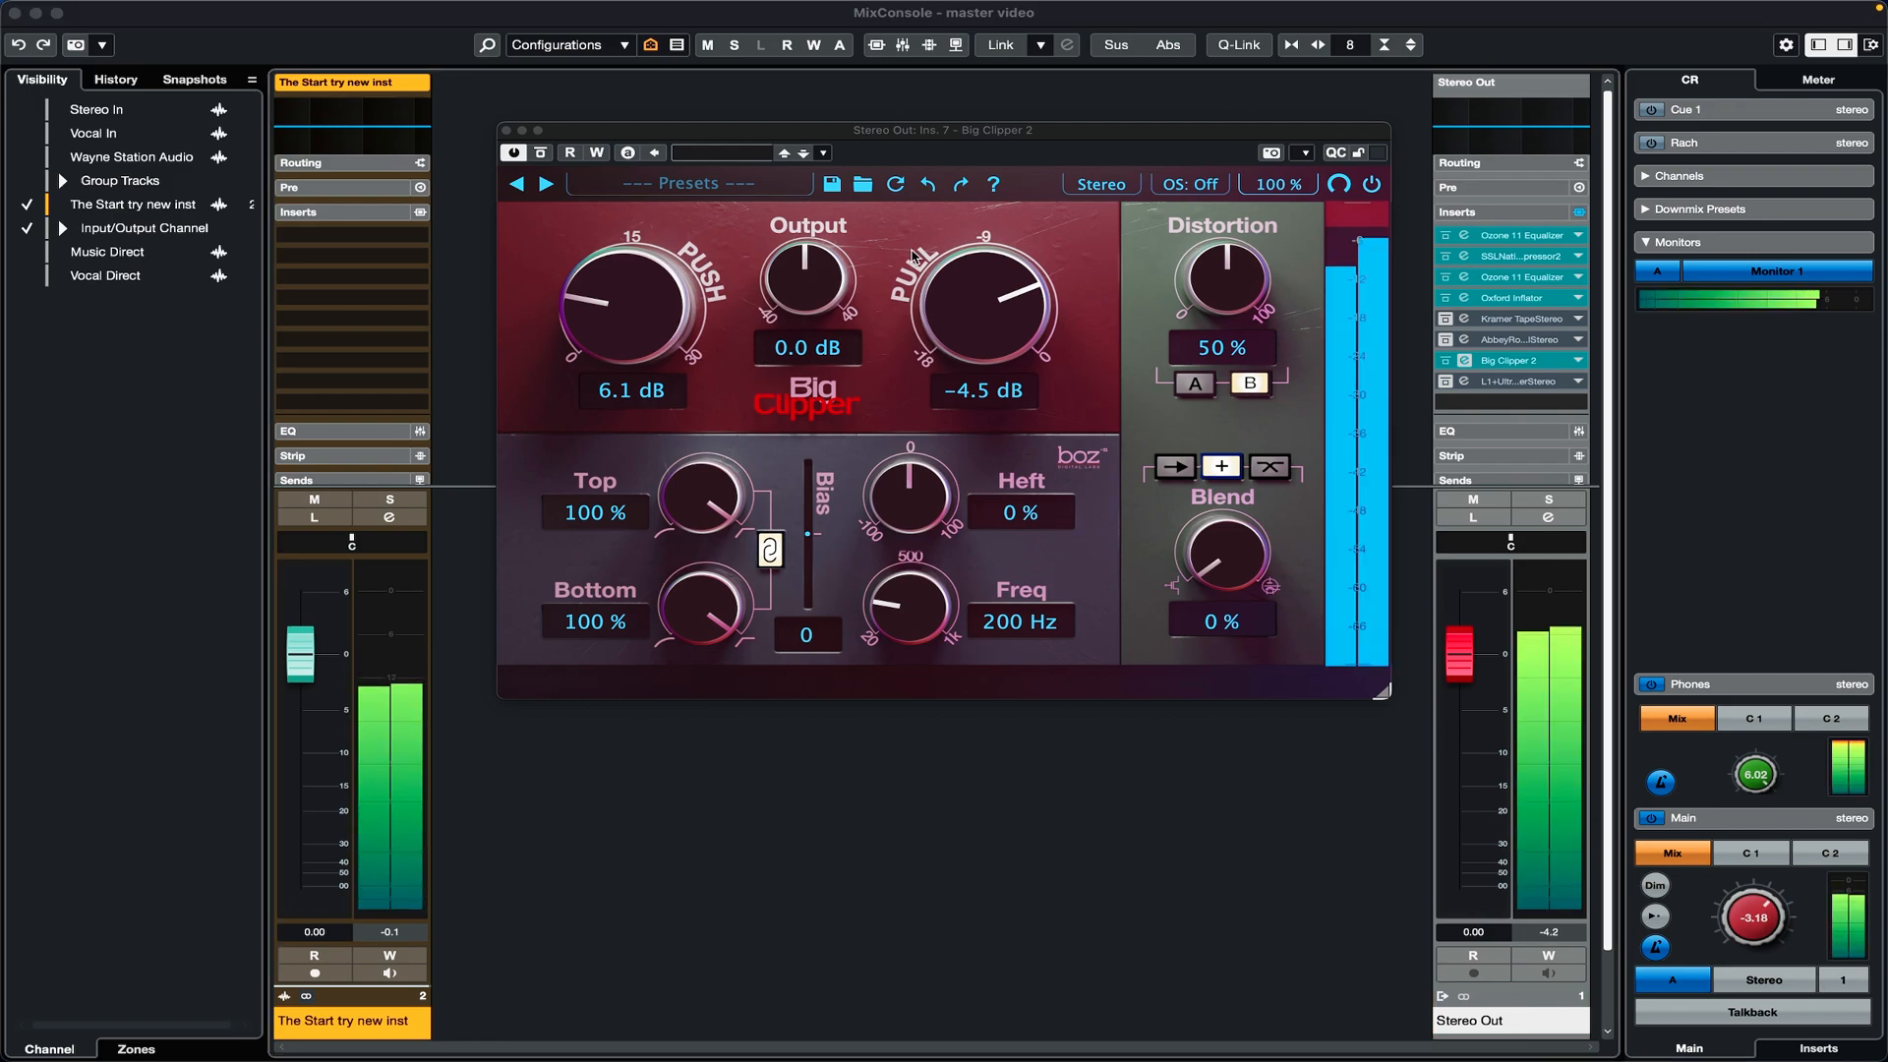
drag(1035, 290, 1033, 278)
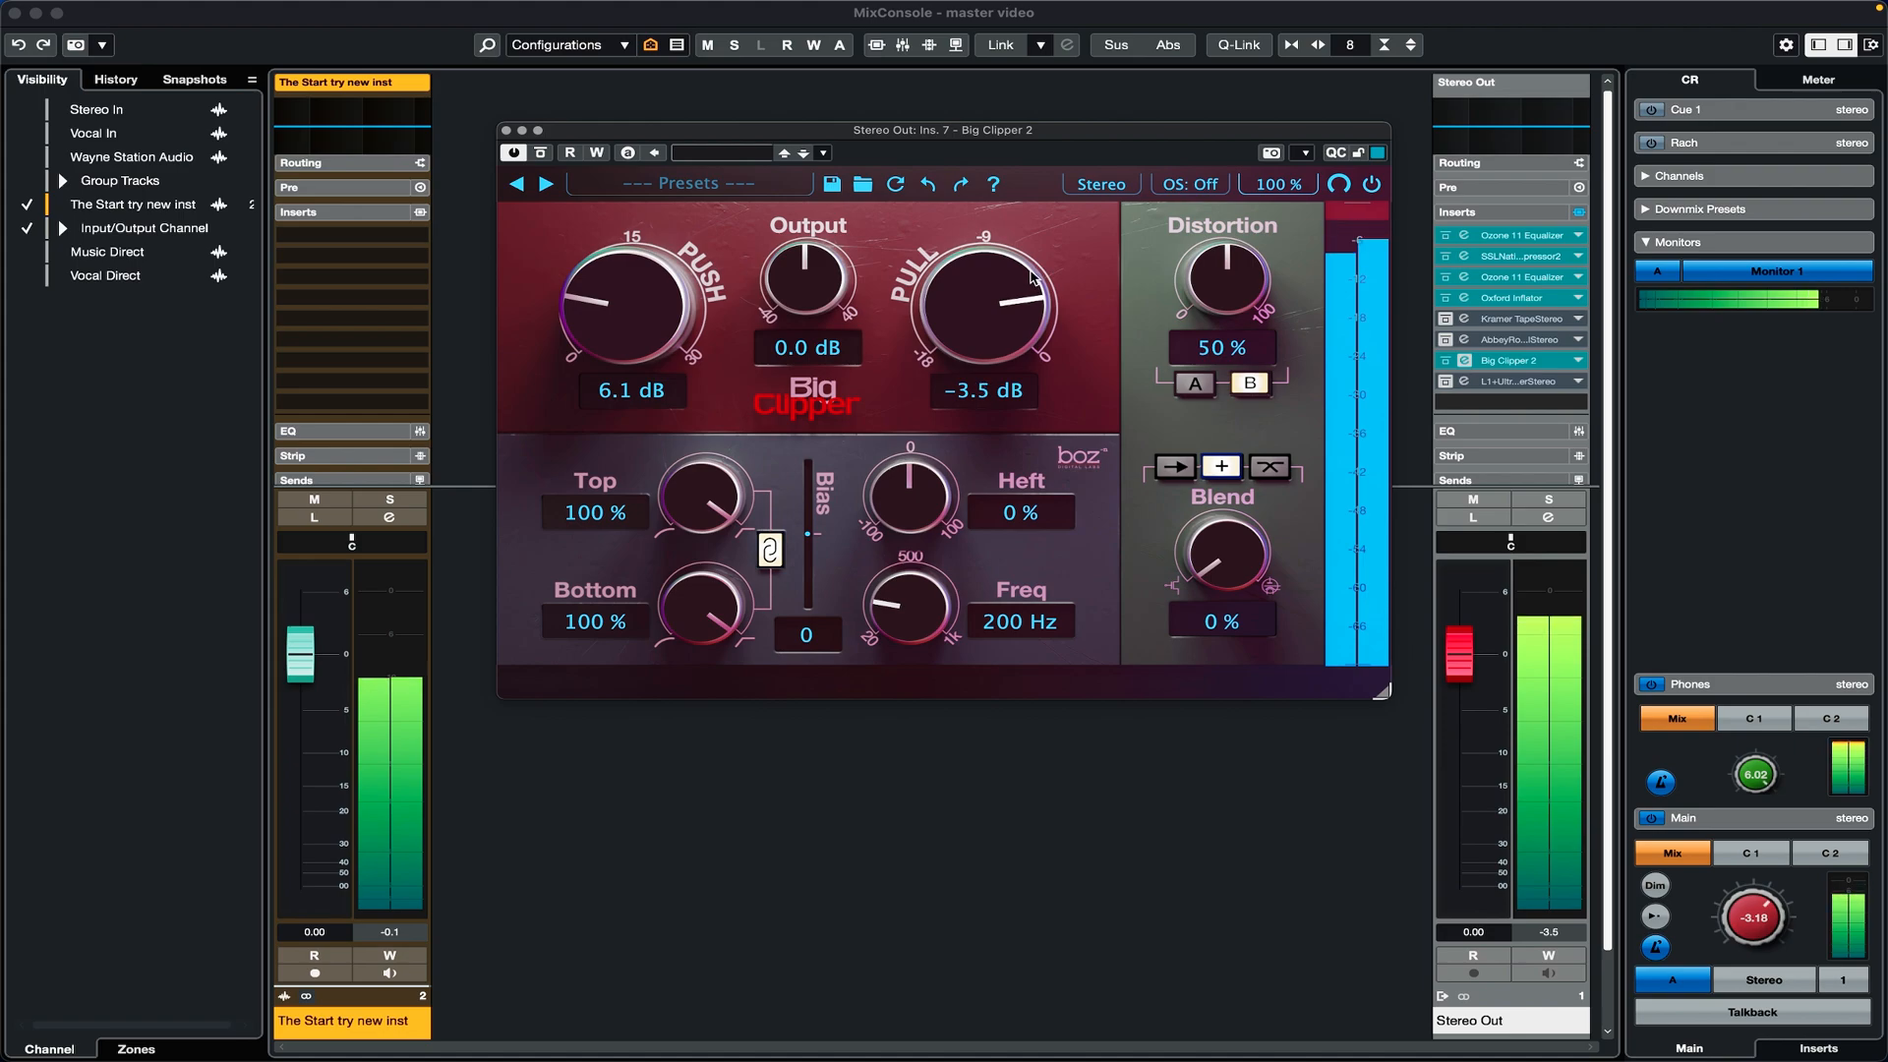
drag(666, 300, 666, 301)
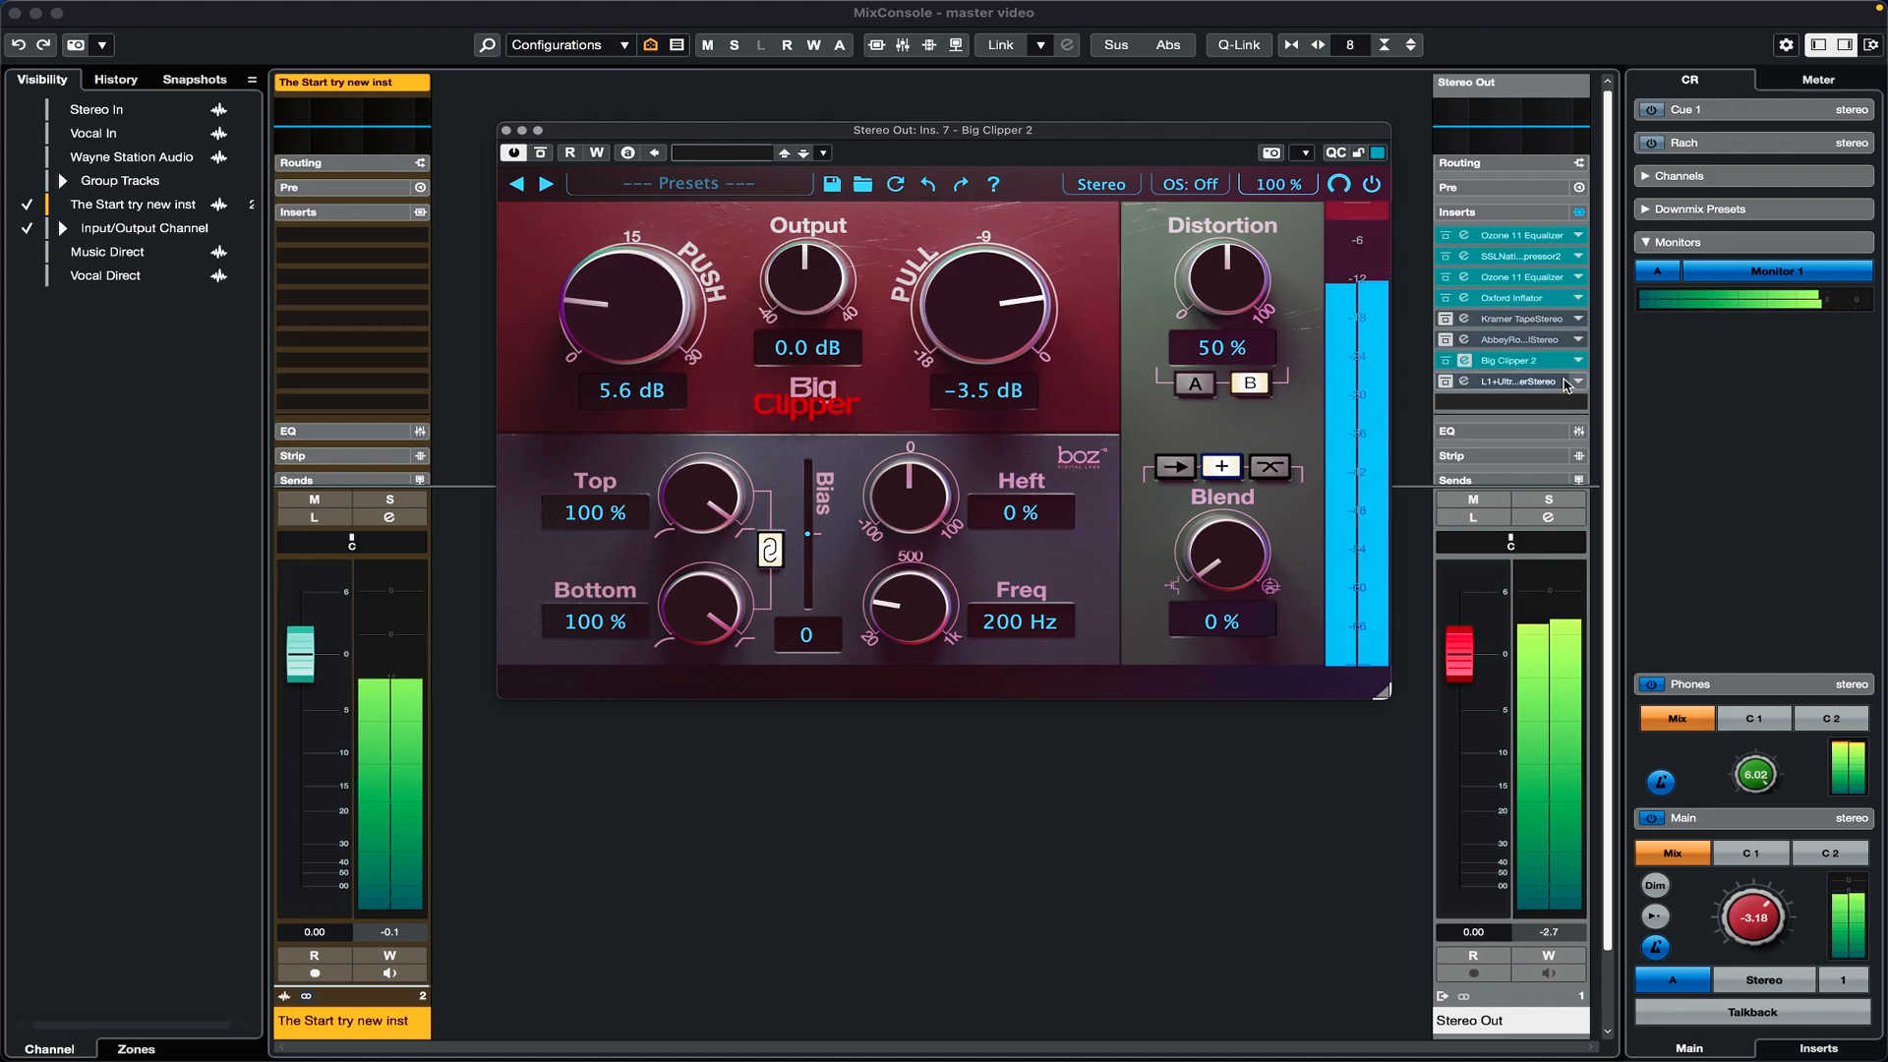
Step: Activate L1+ Ultramaximizer with Auto Release on, dither and shaping off, the TruePeak domain and an Out Ceiling of -1.0
click(1464, 382)
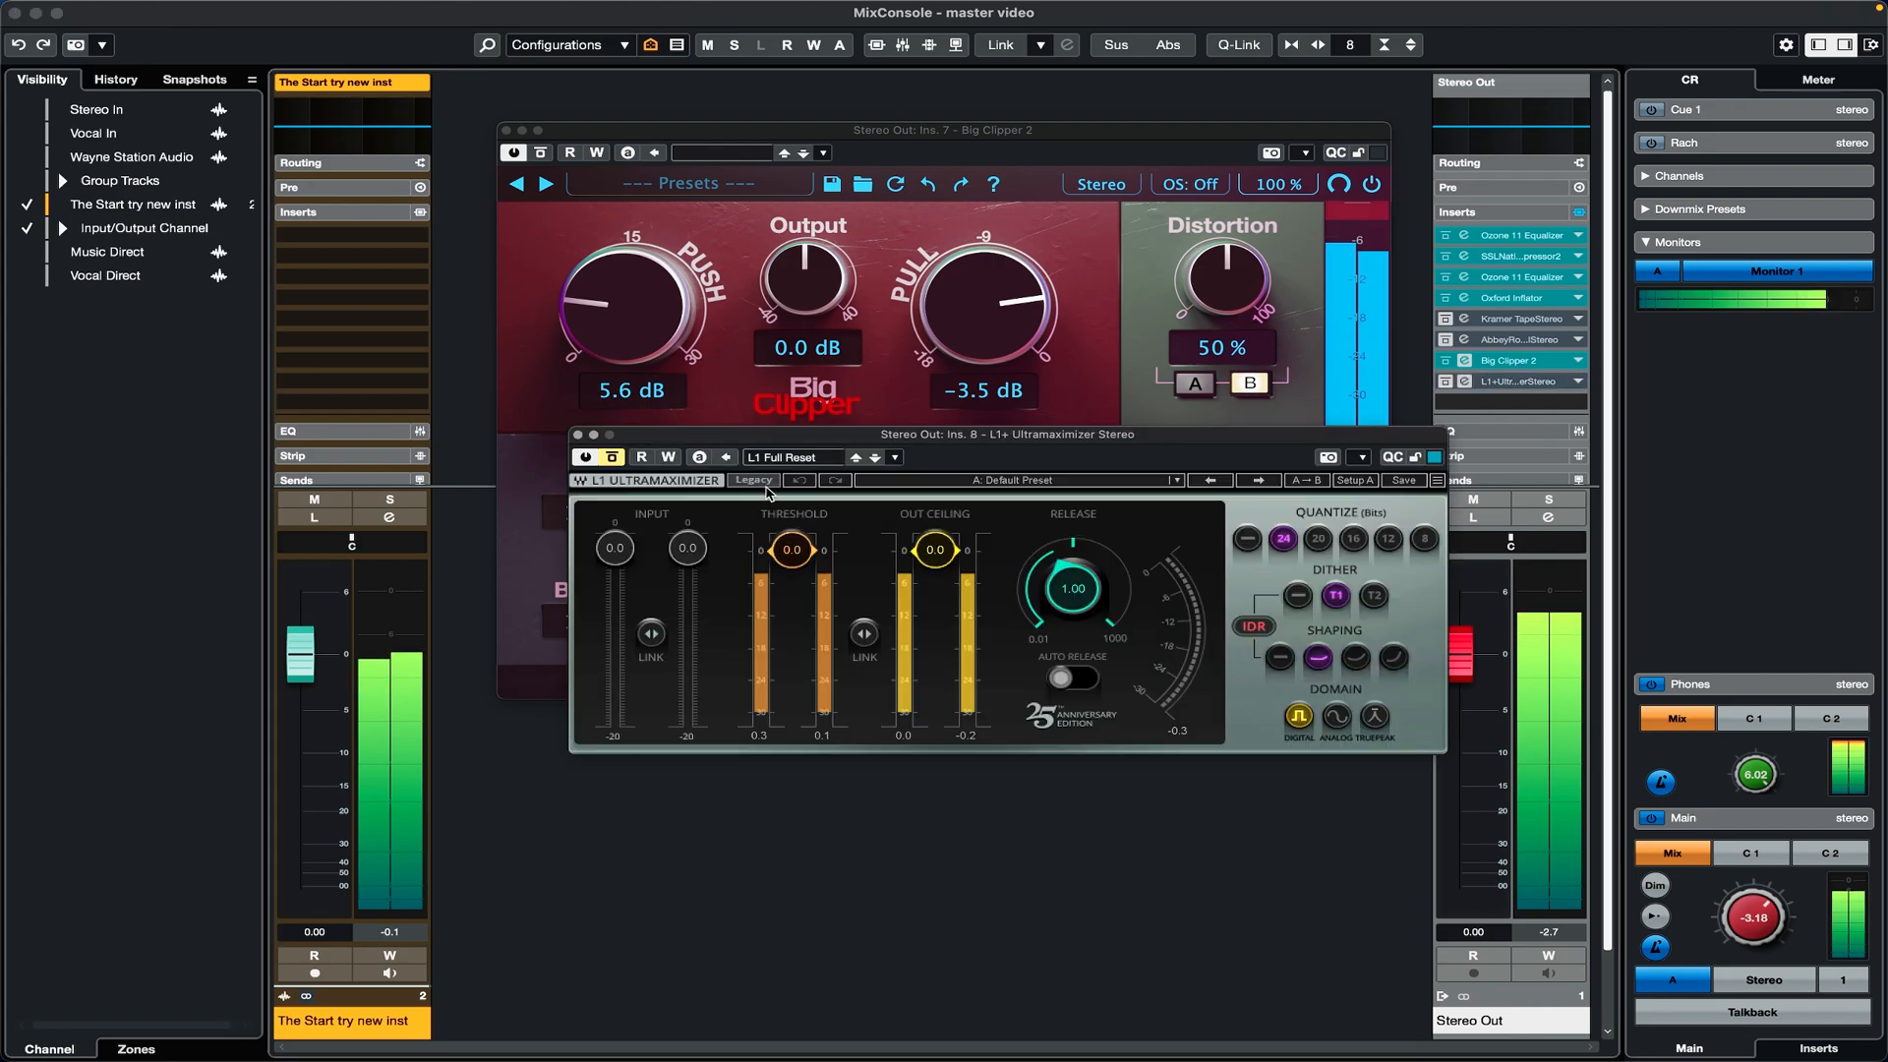
drag(679, 442, 645, 526)
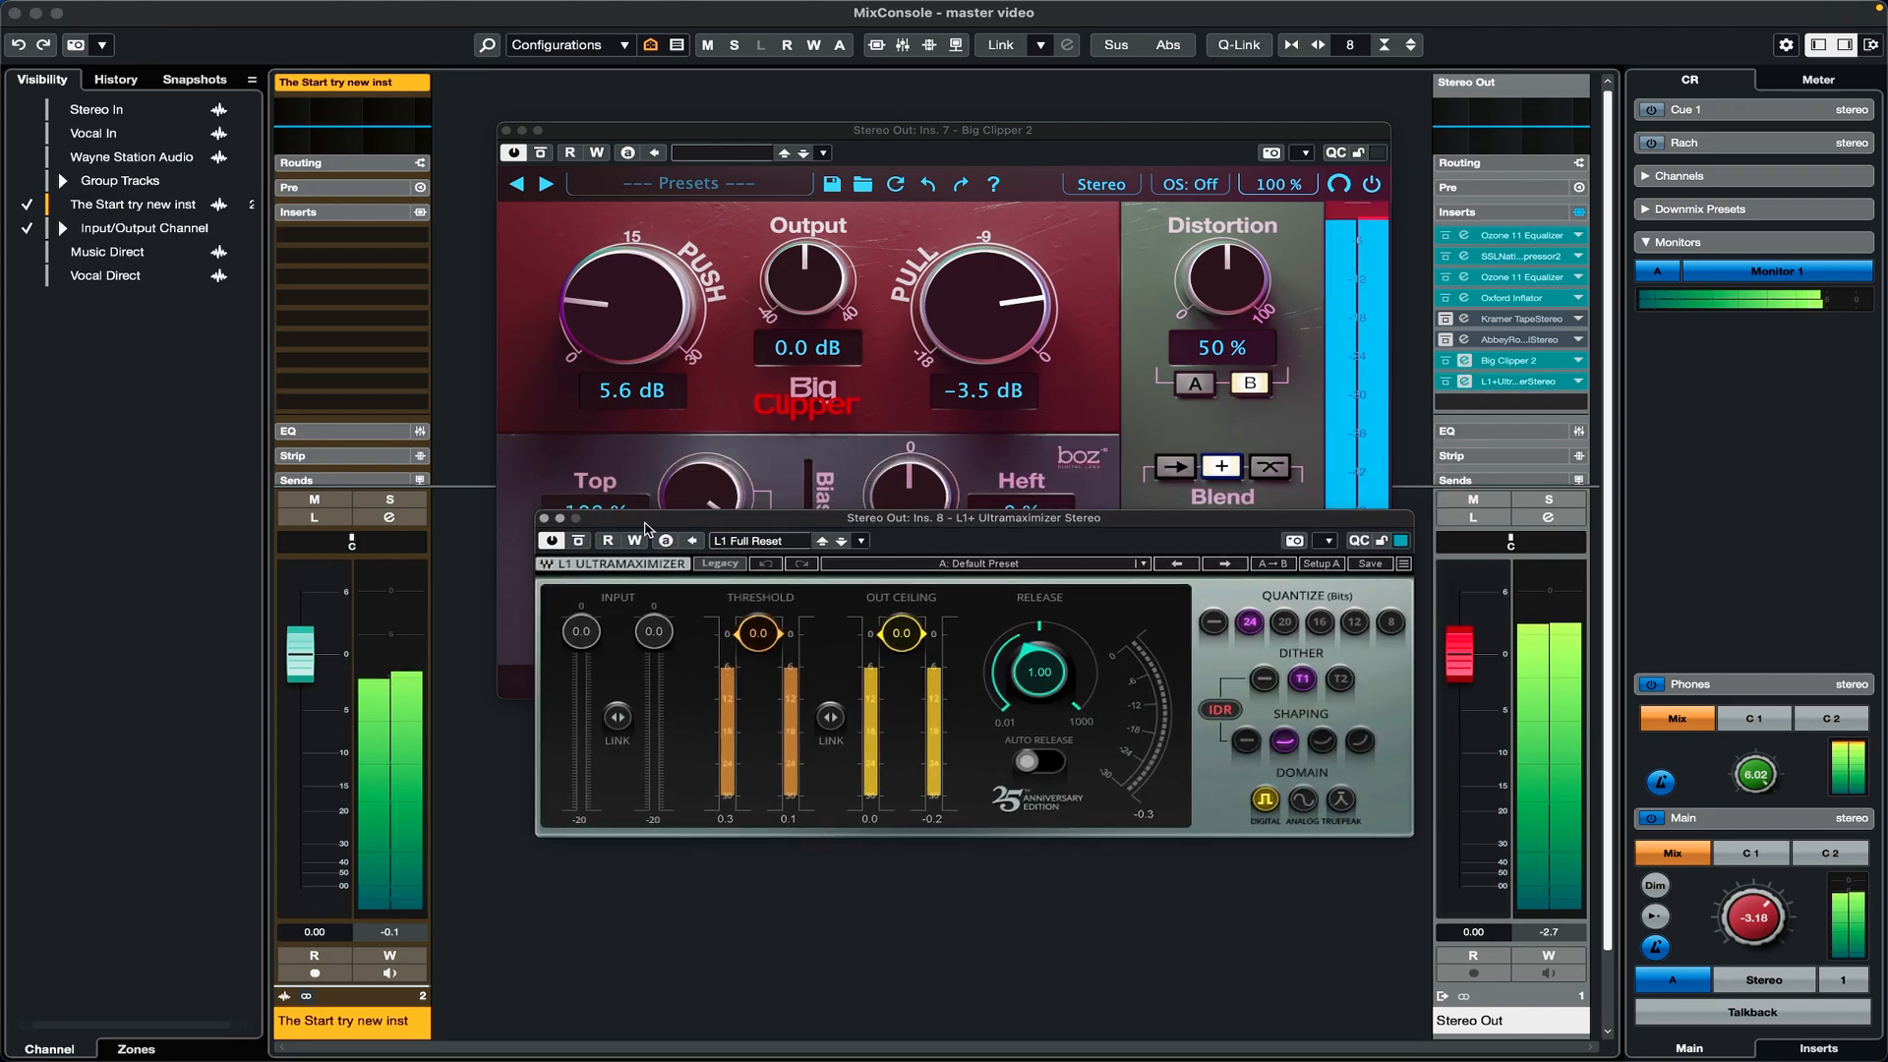
click(1043, 762)
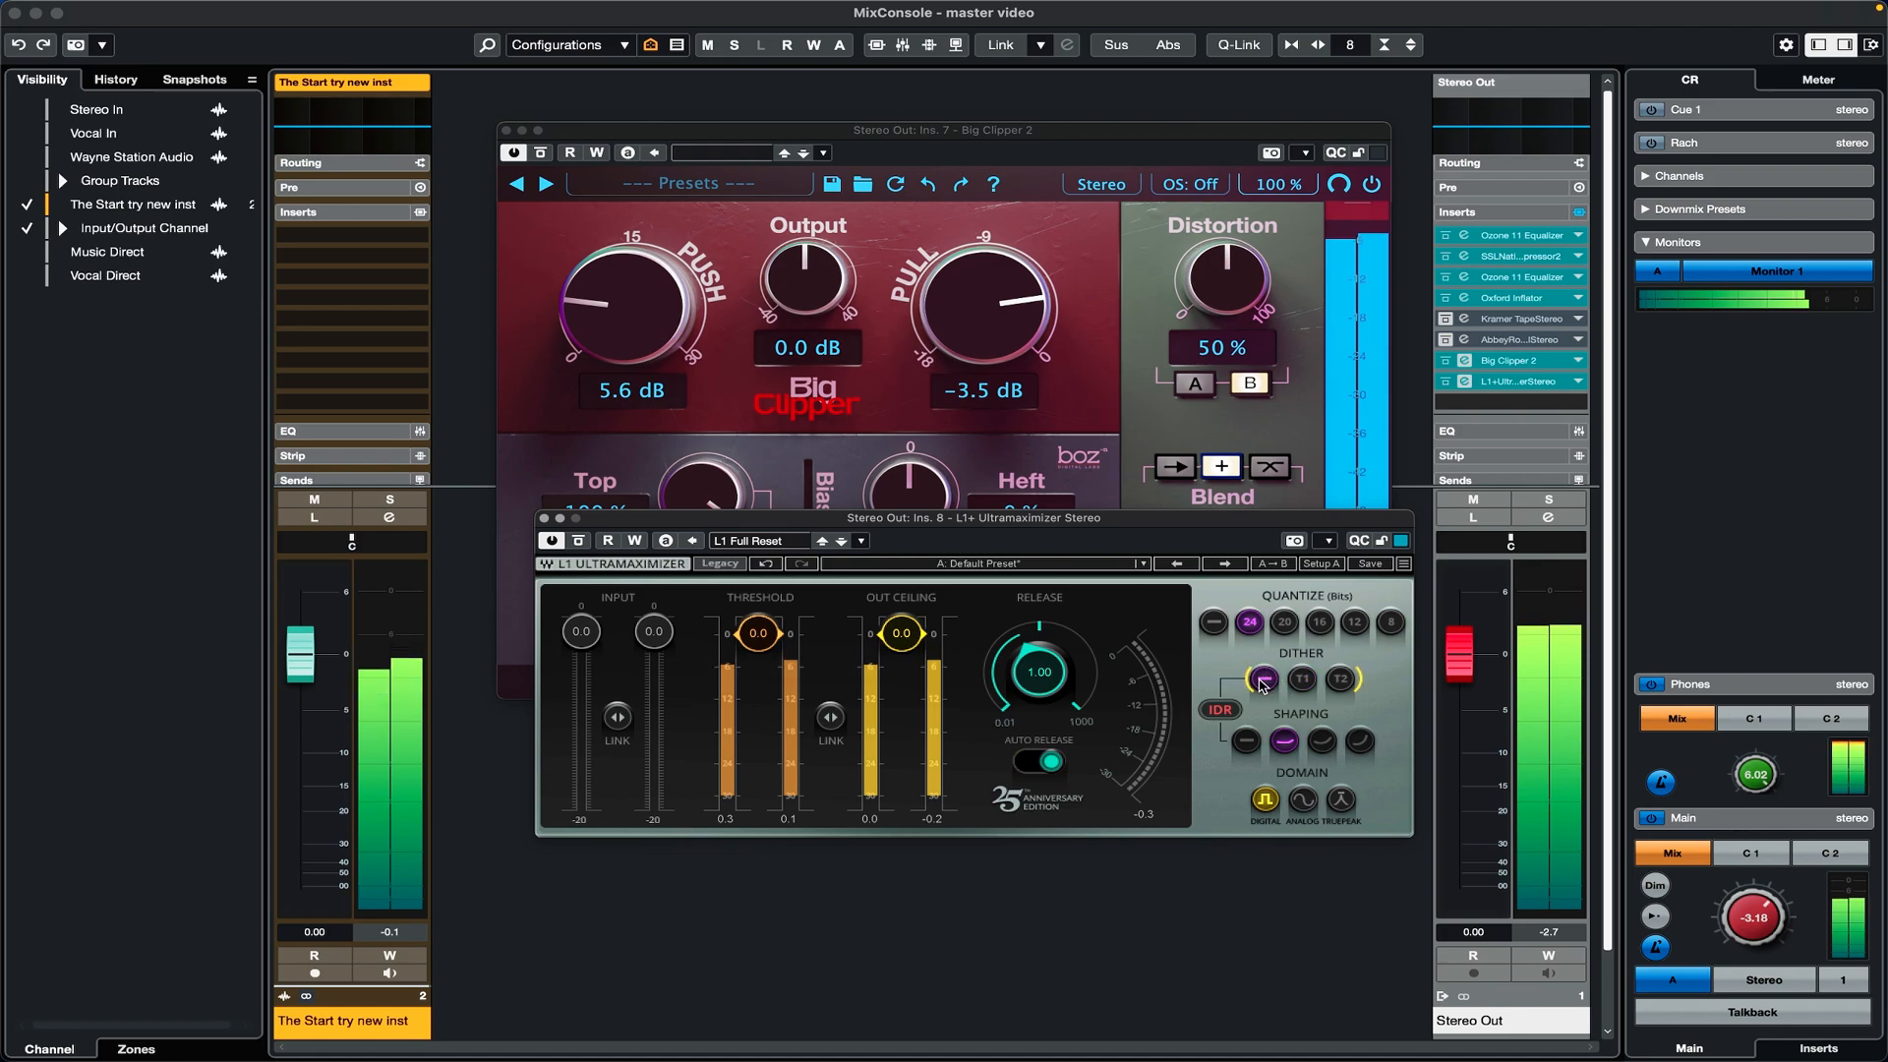
click(1340, 802)
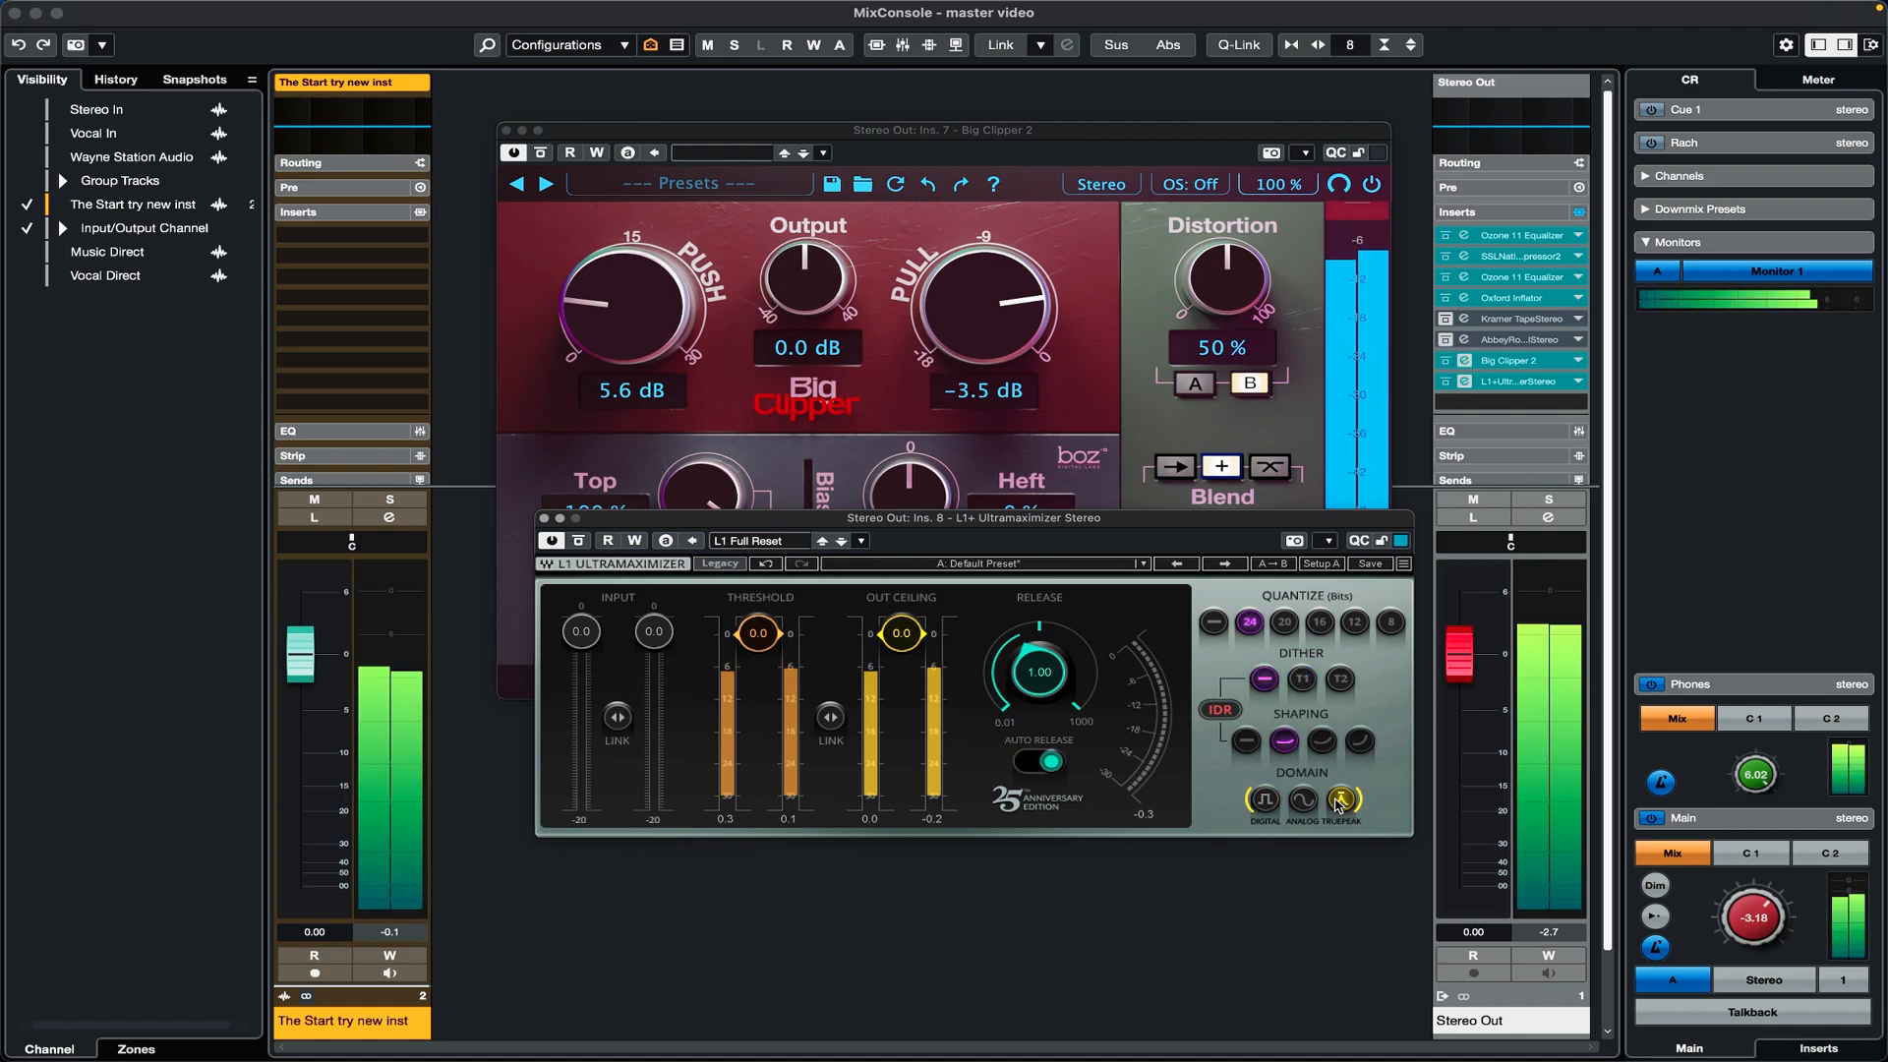
click(1246, 742)
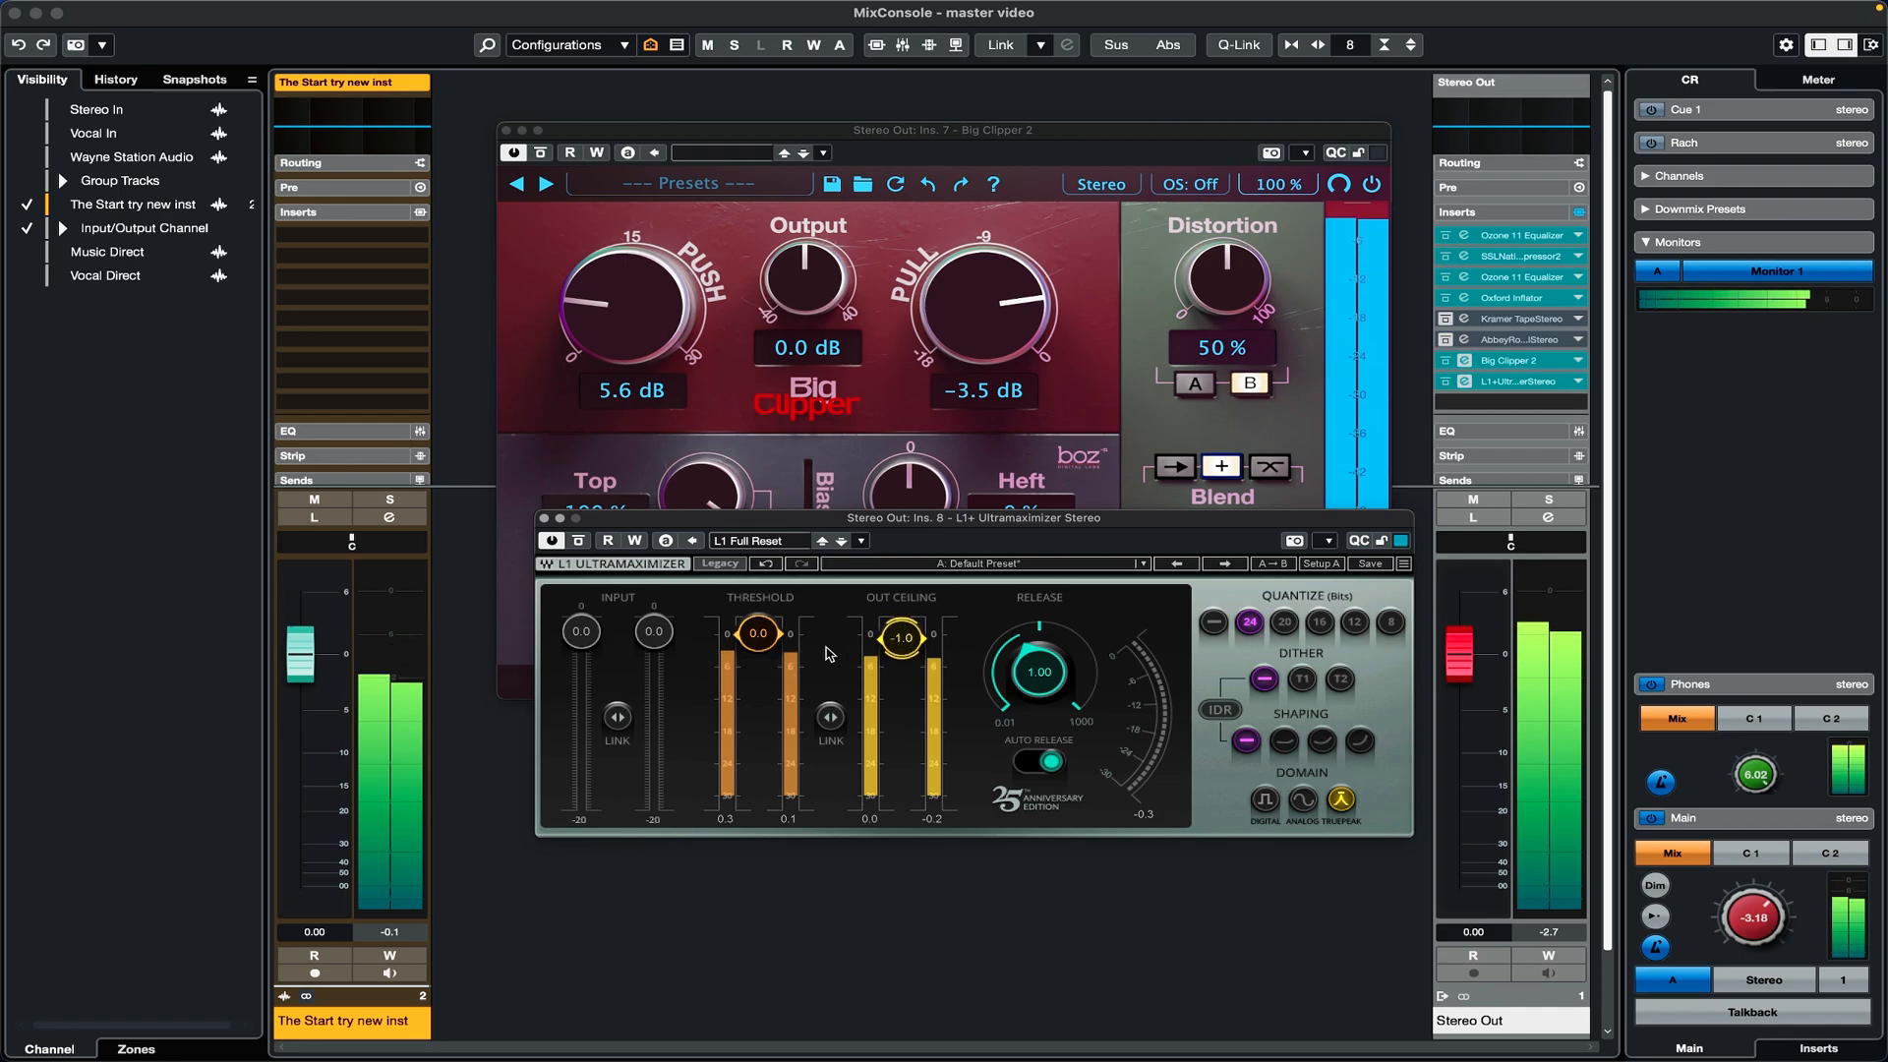
Step: Lower the L1+ threshold to -4.4, and ease Big Clipper 2 to a Pull of -1.3 dB and a Push of 3.5 dB
drag(758, 633, 759, 638)
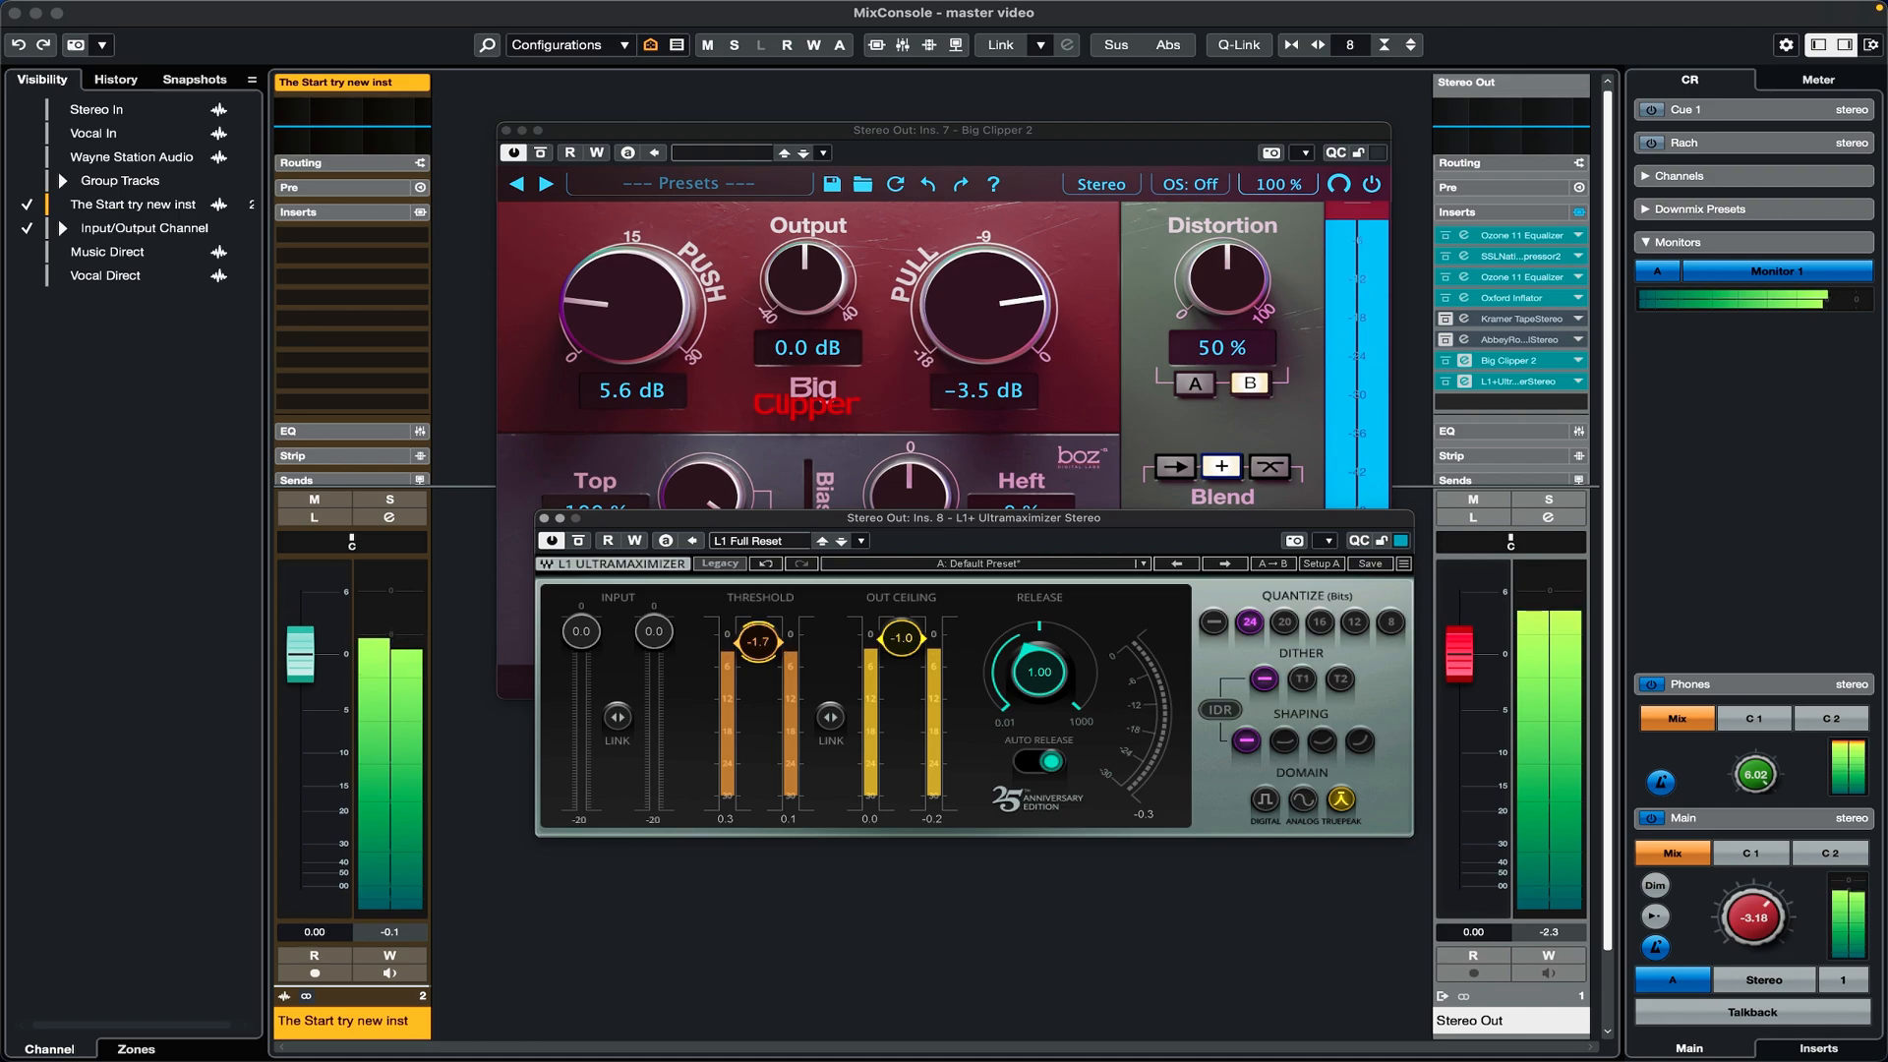
drag(758, 644, 758, 660)
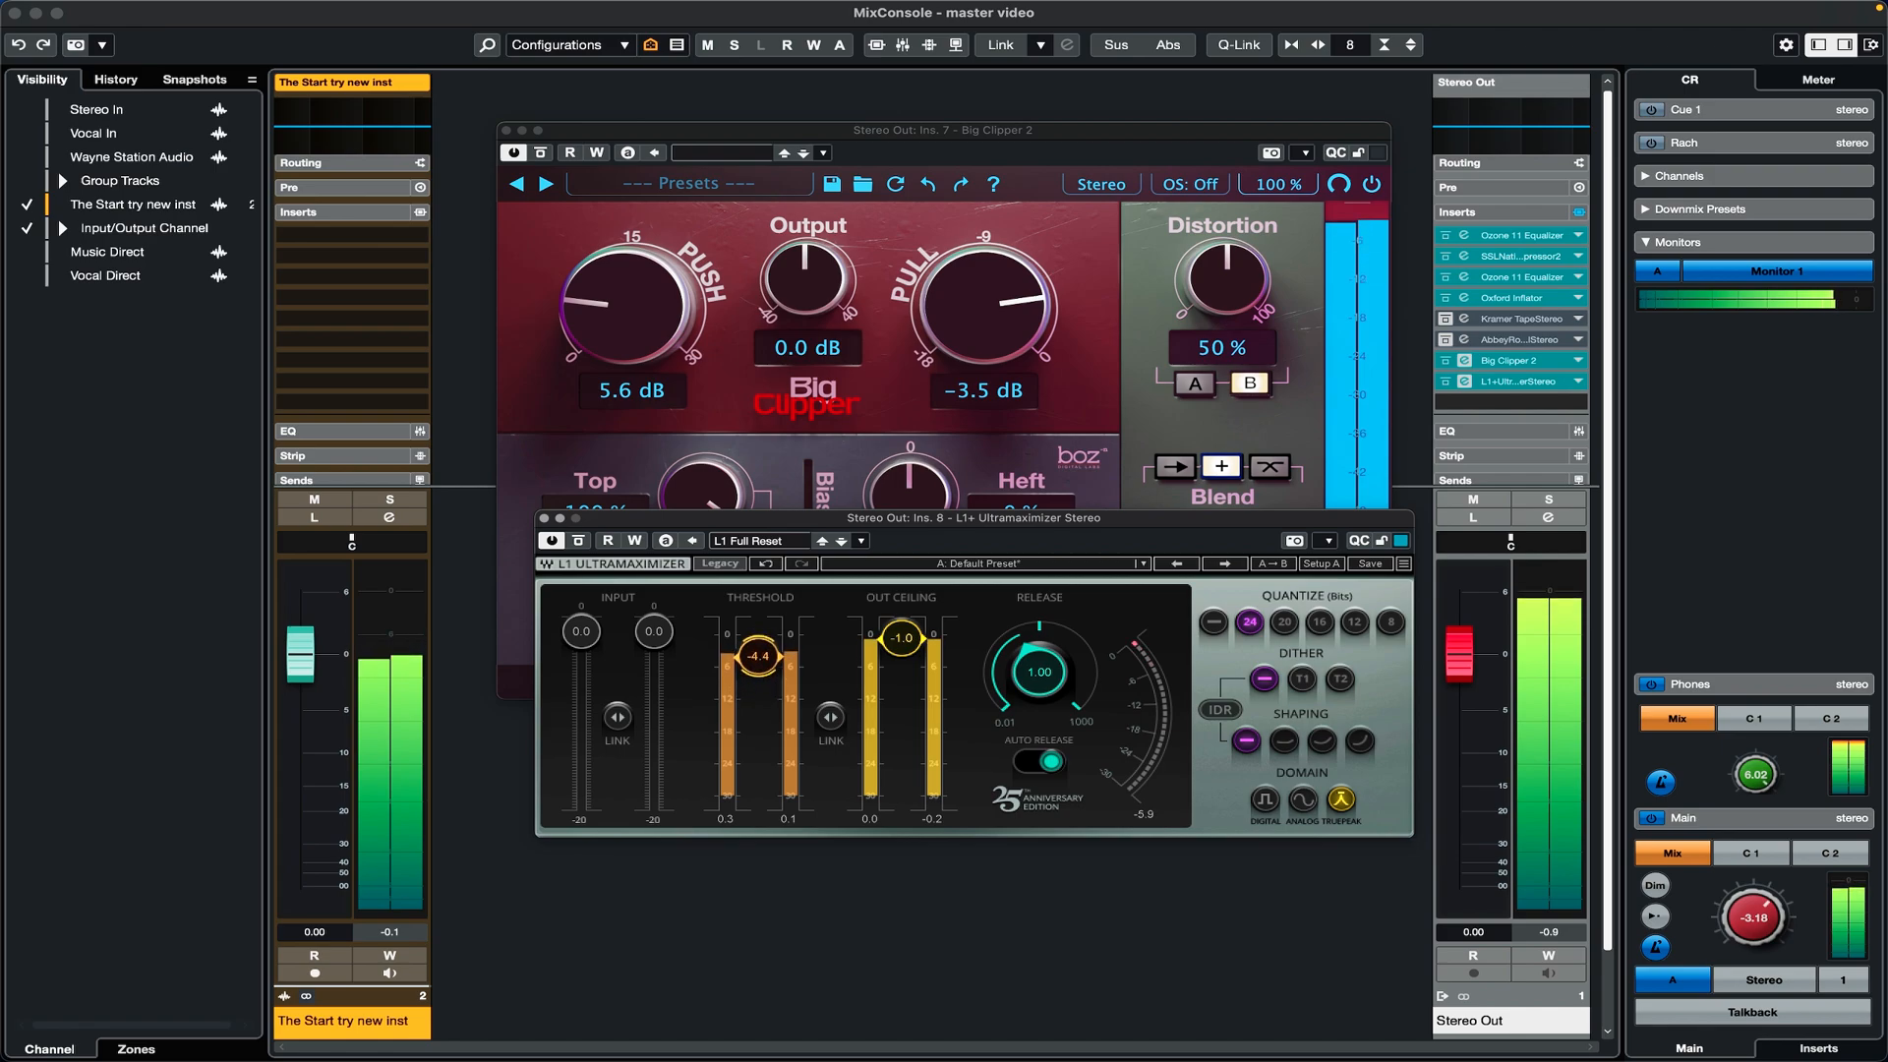
drag(1002, 283, 954, 263)
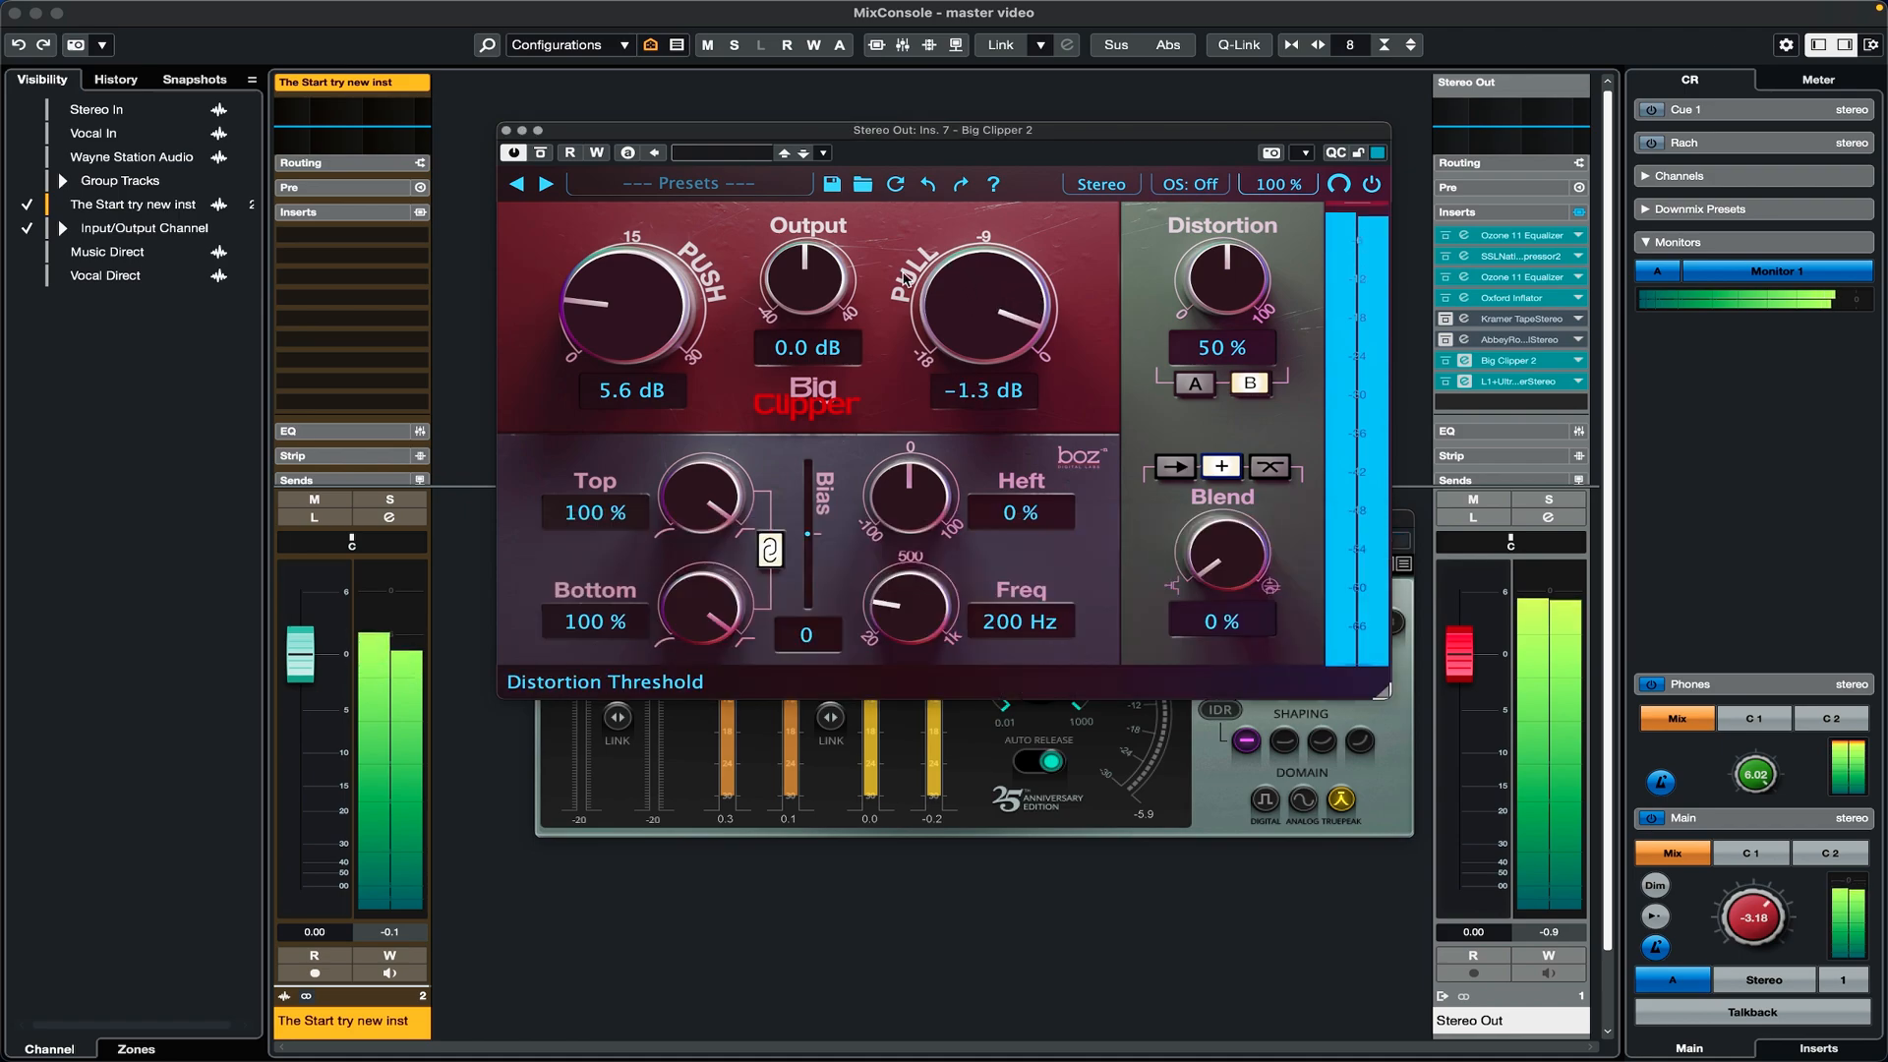
drag(657, 317, 659, 335)
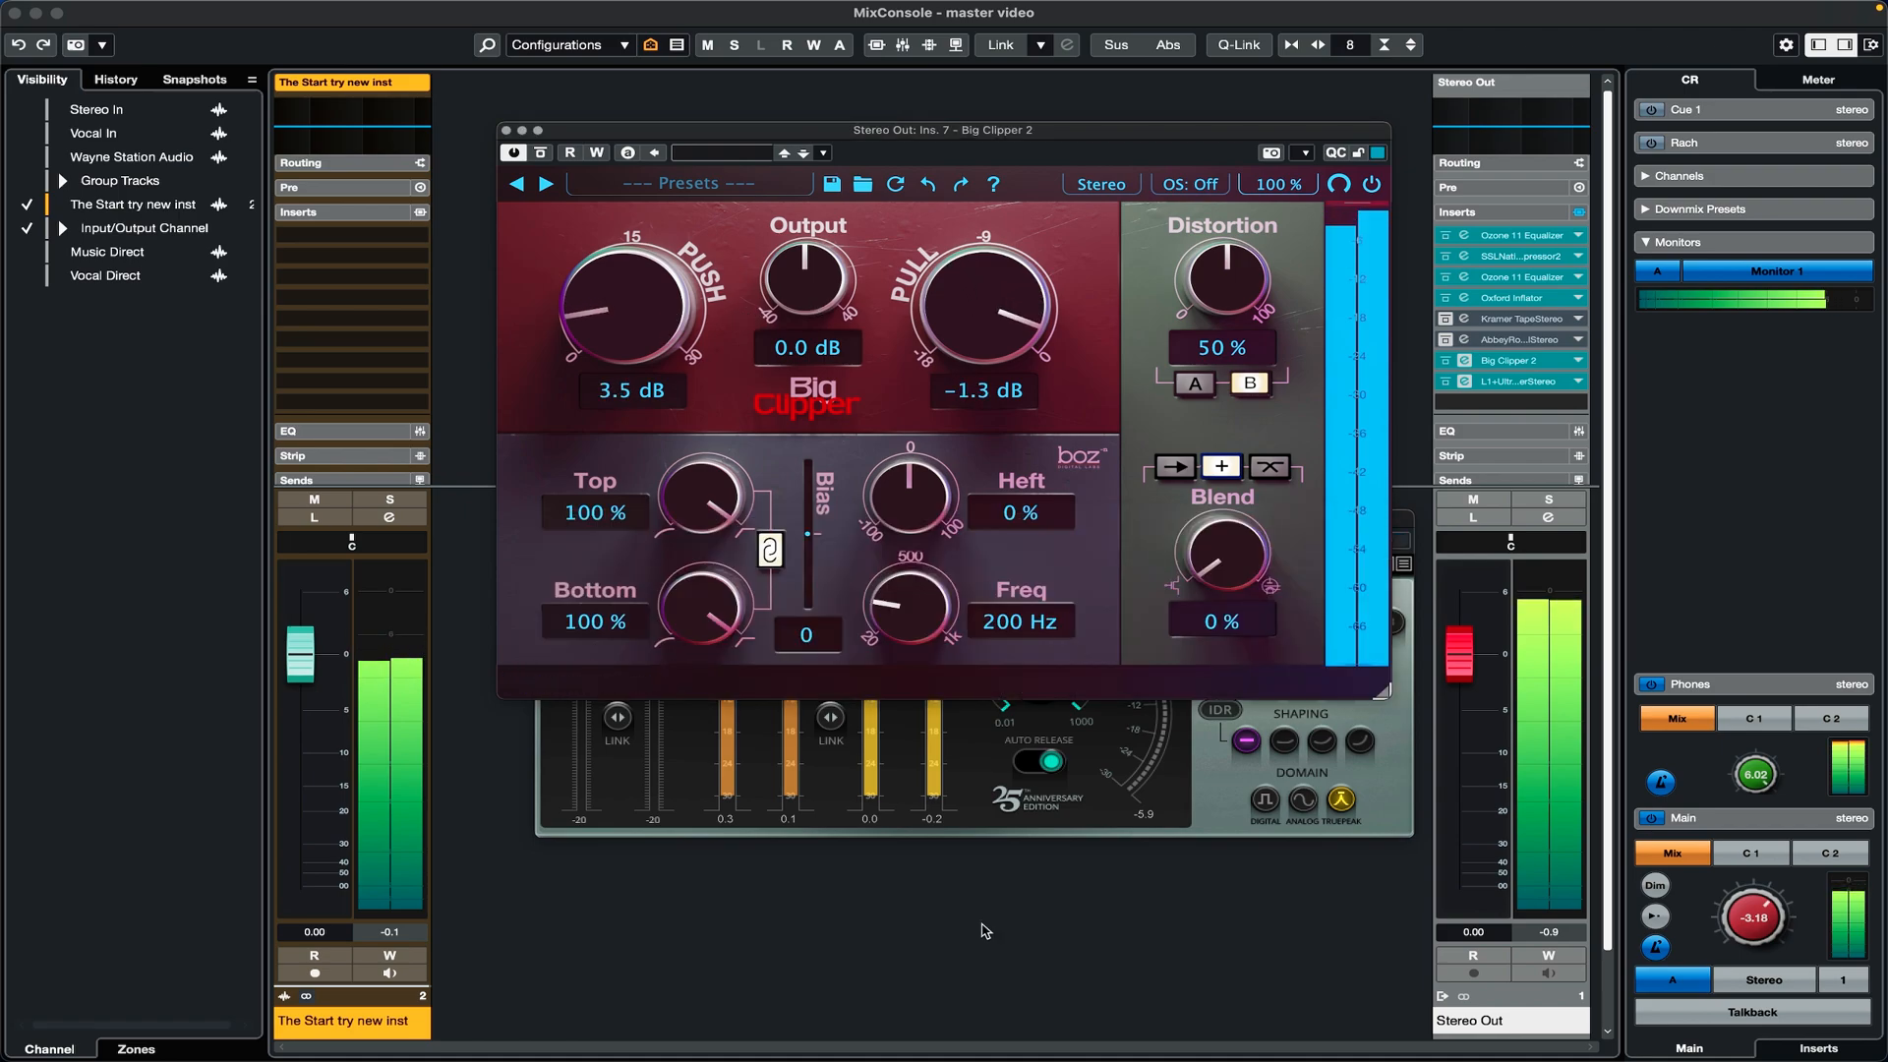
Step: Set the L1+ Ultramaximizer threshold to -4.7, and close both the clipper and limiter windows
click(1087, 834)
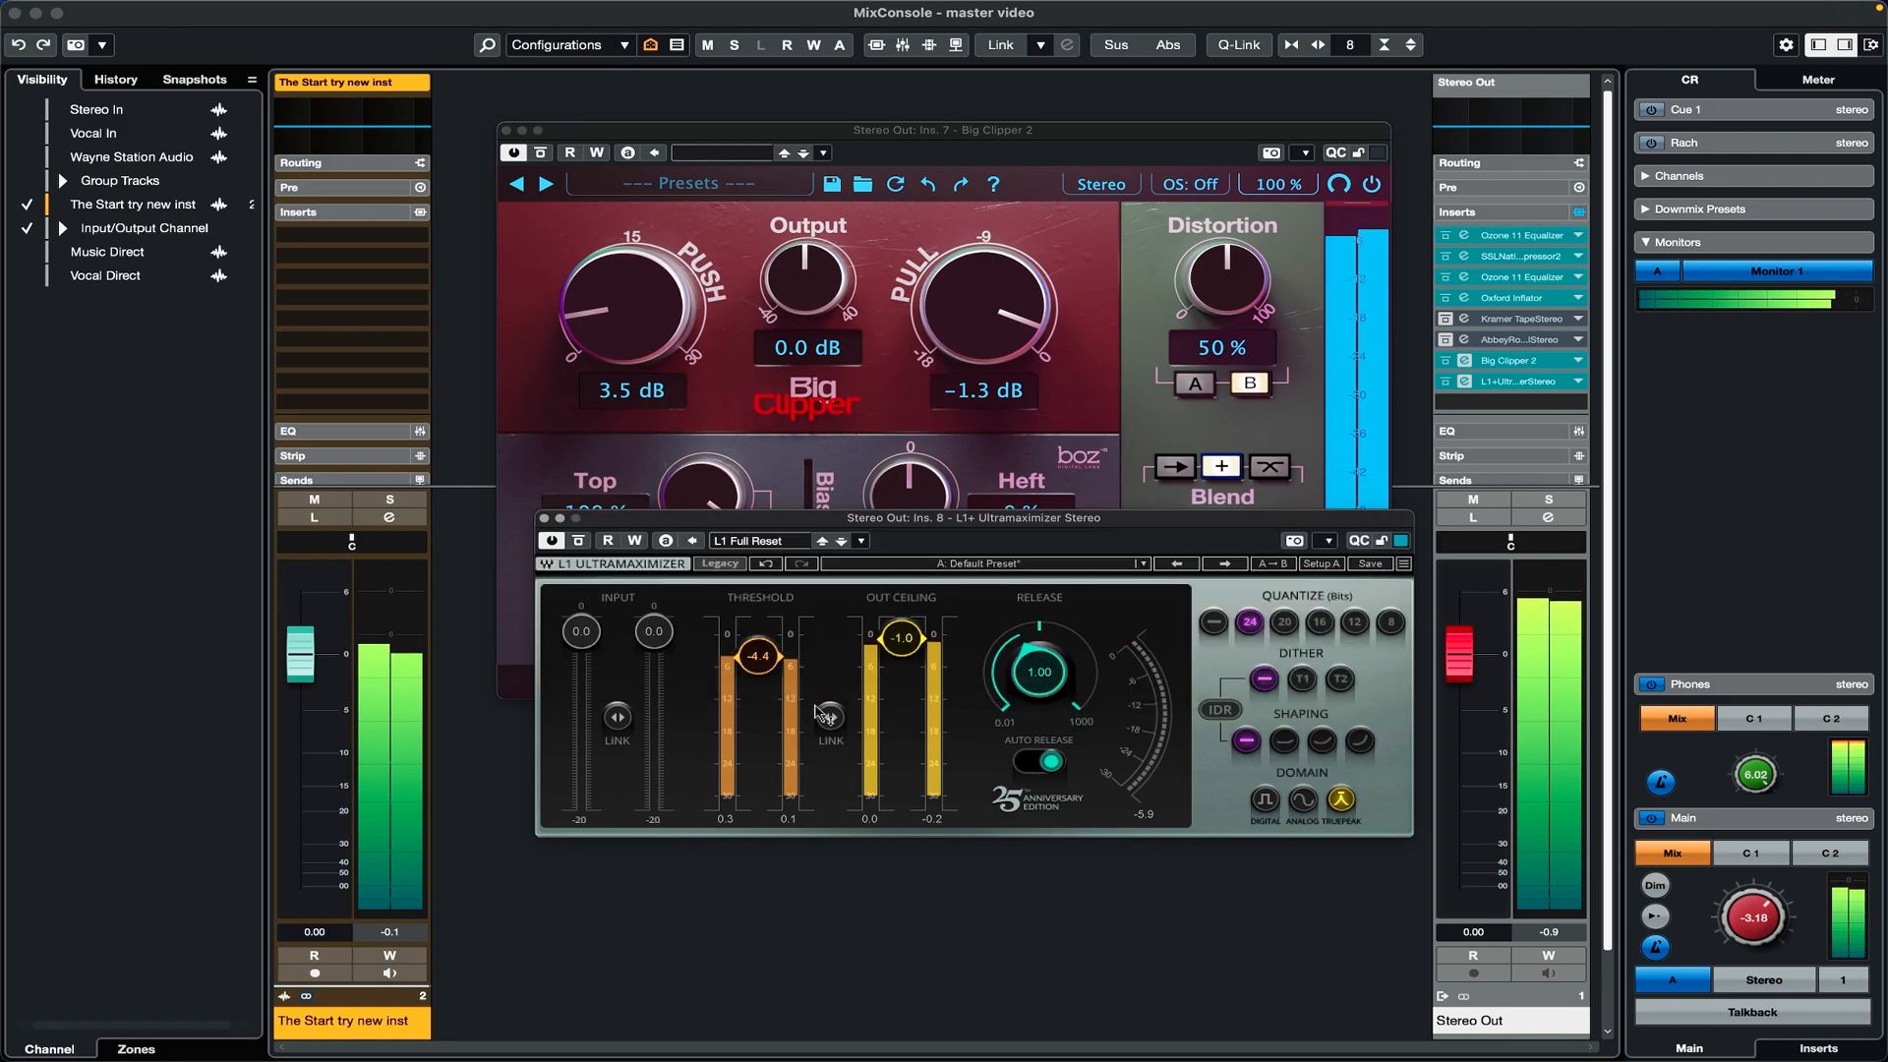
drag(762, 676, 762, 680)
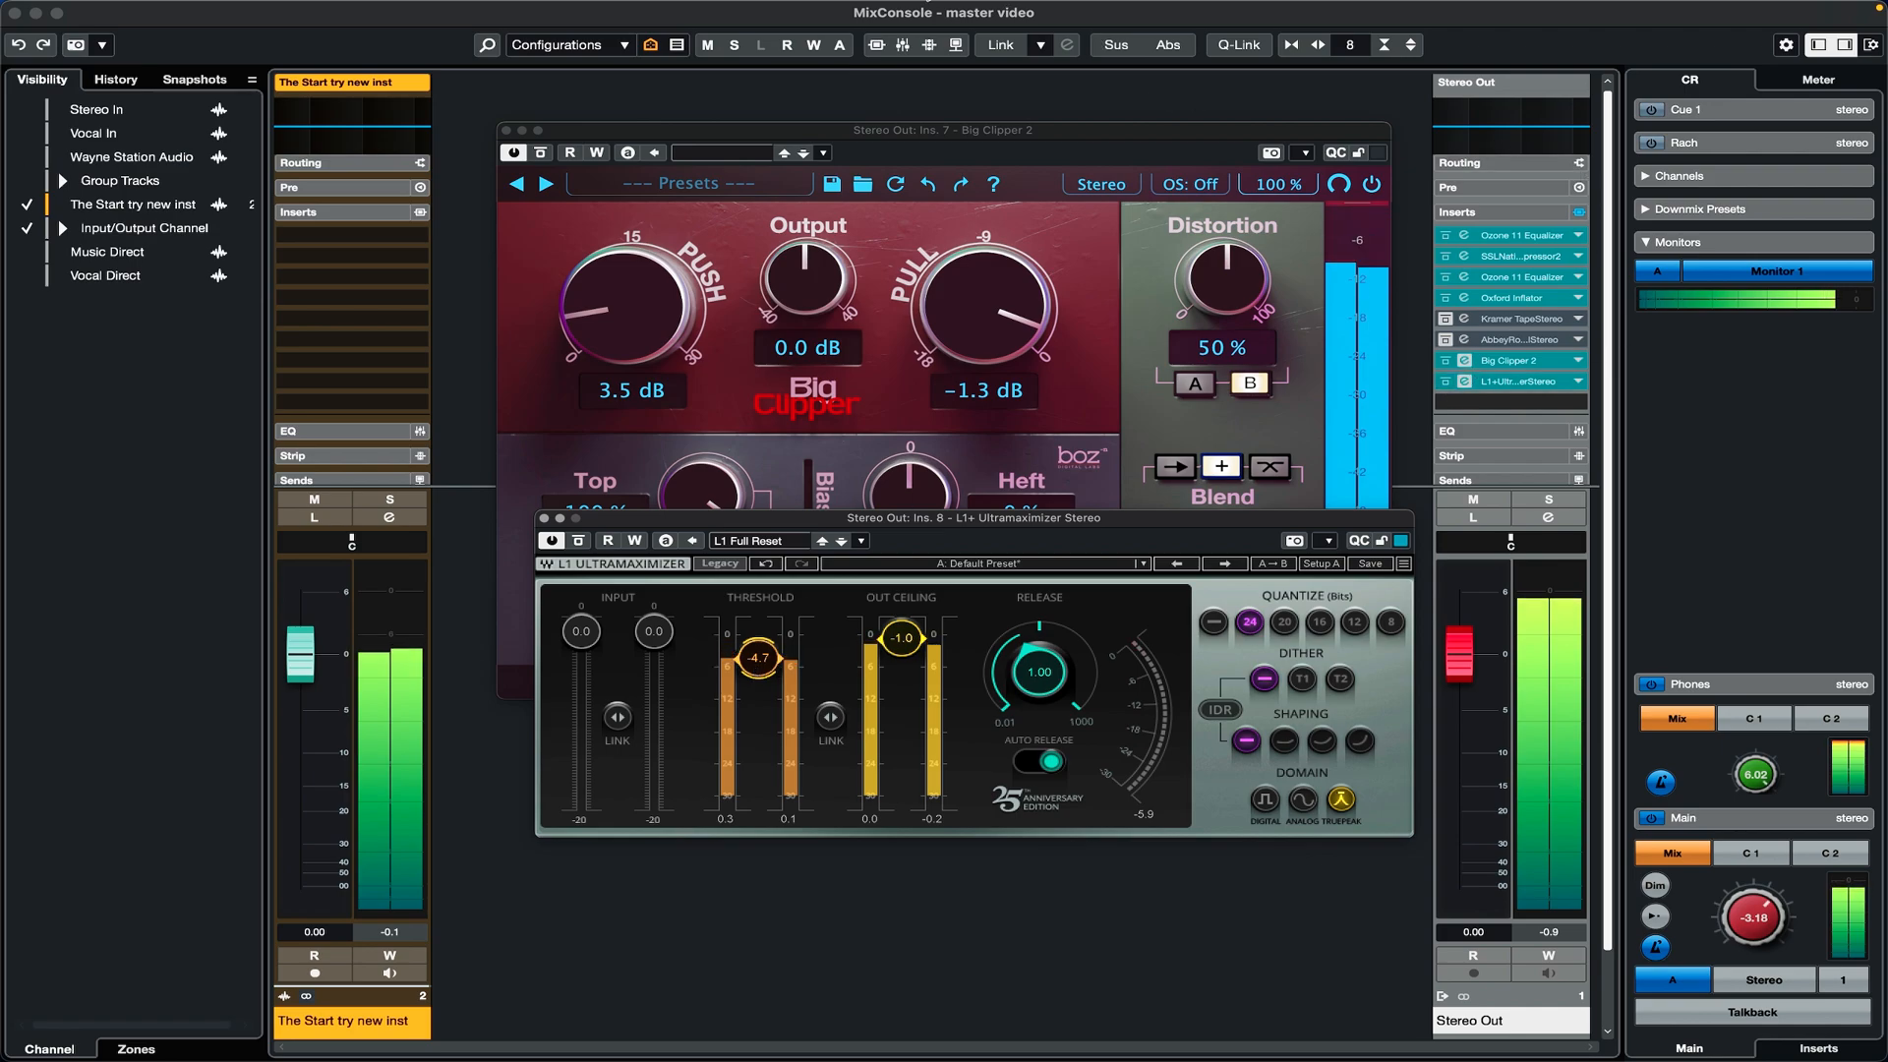
click(507, 129)
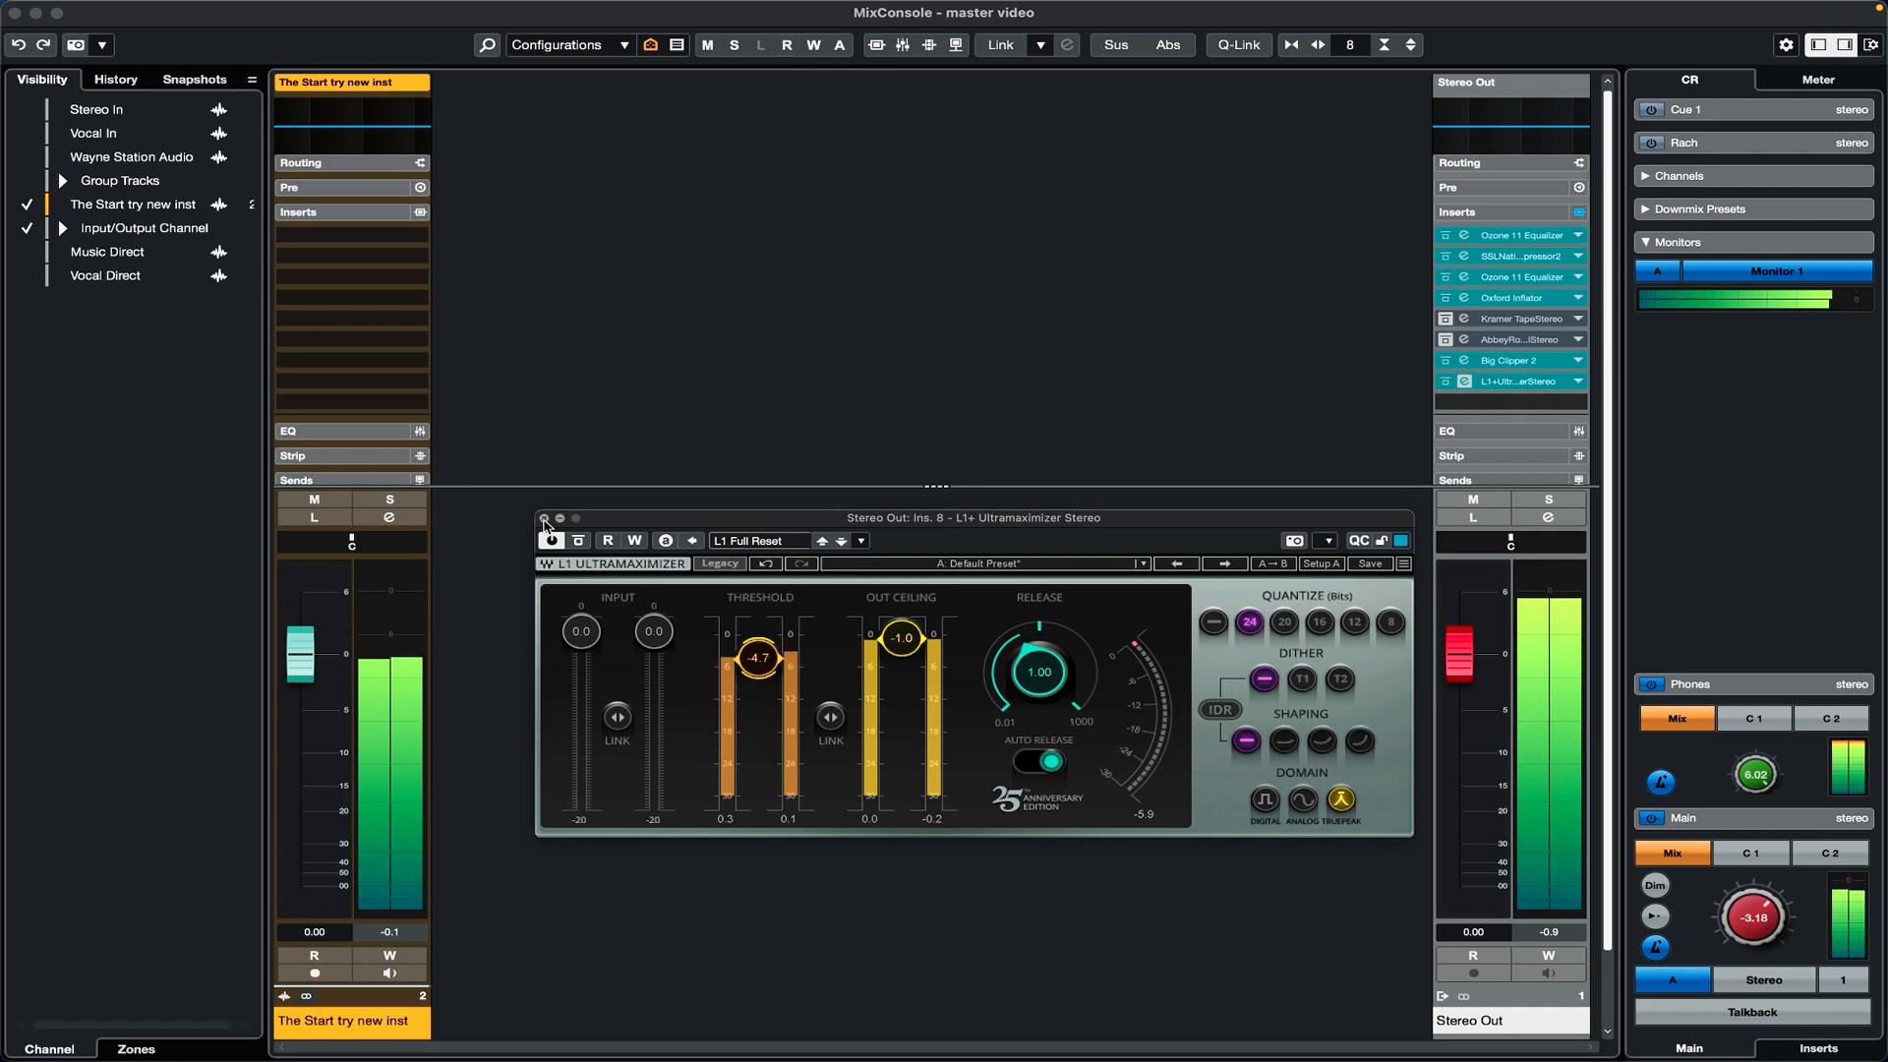
click(544, 519)
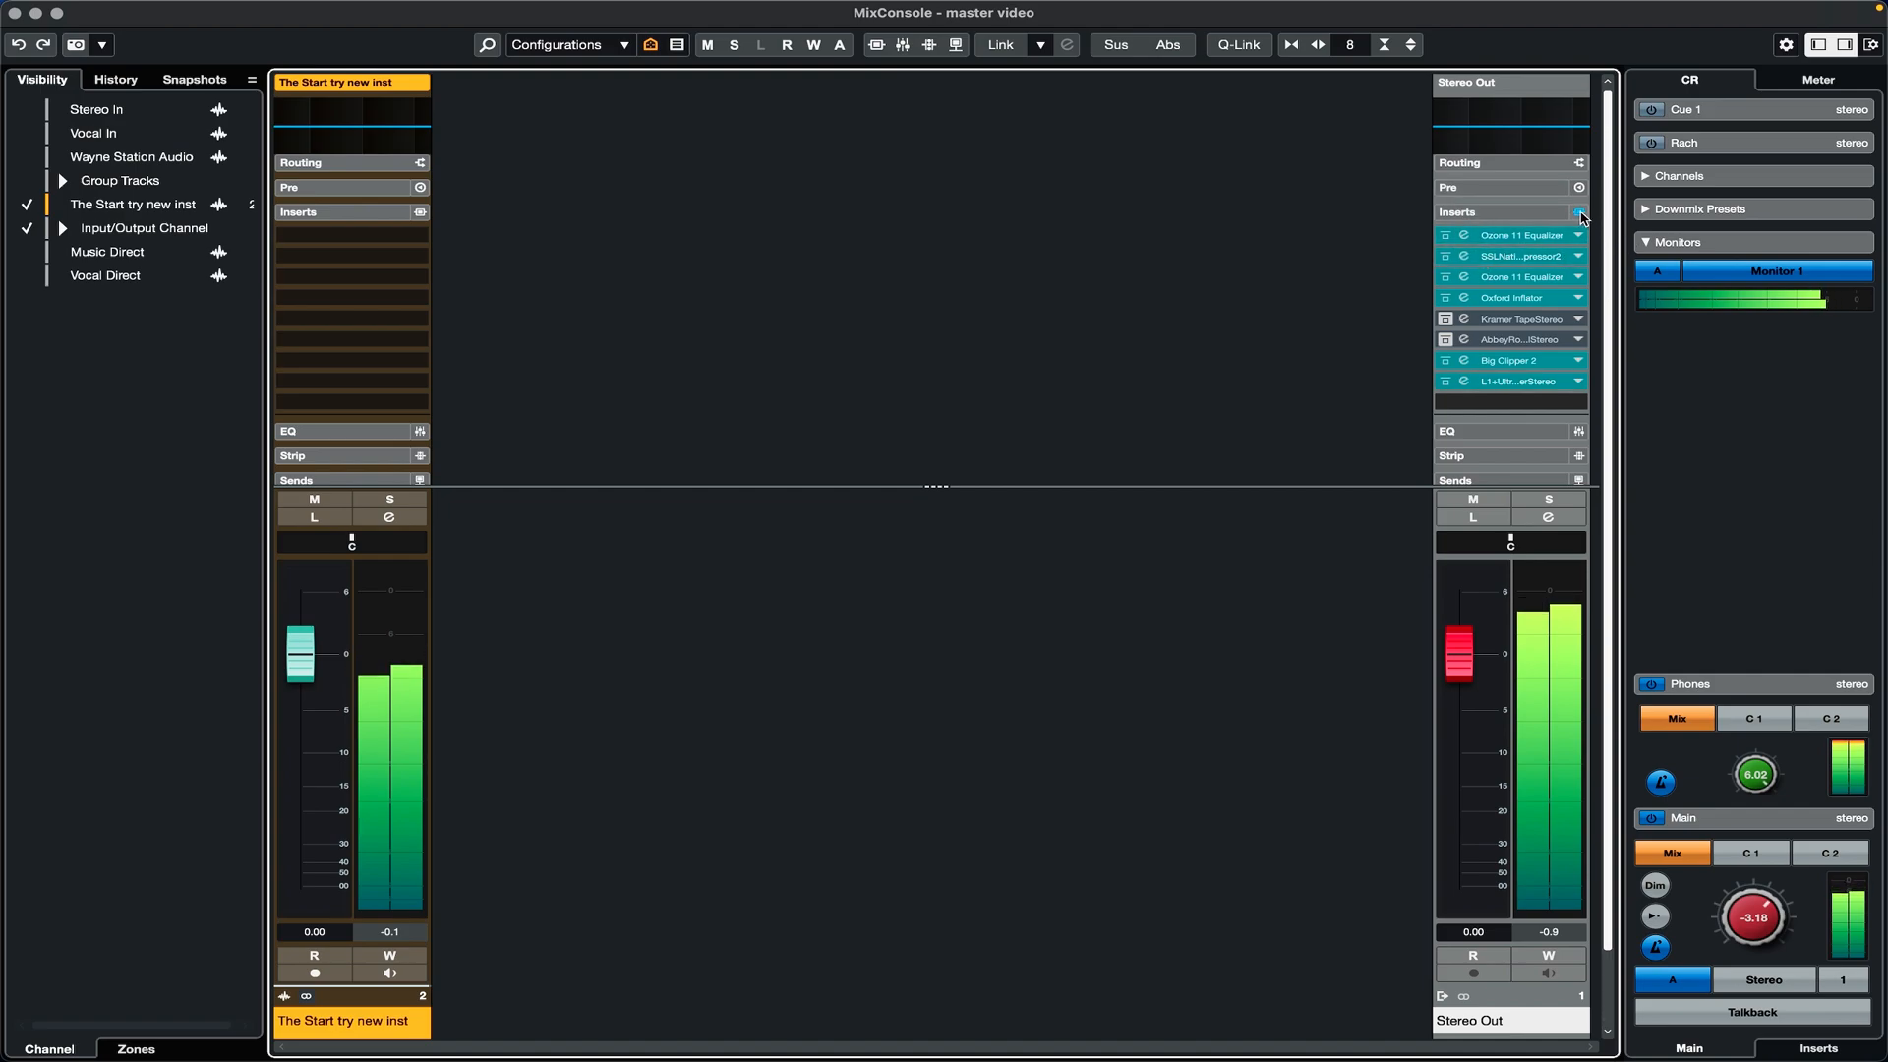
Step: Compare the full Stereo Out insert chain against bypass, leaving the chain active
click(1579, 214)
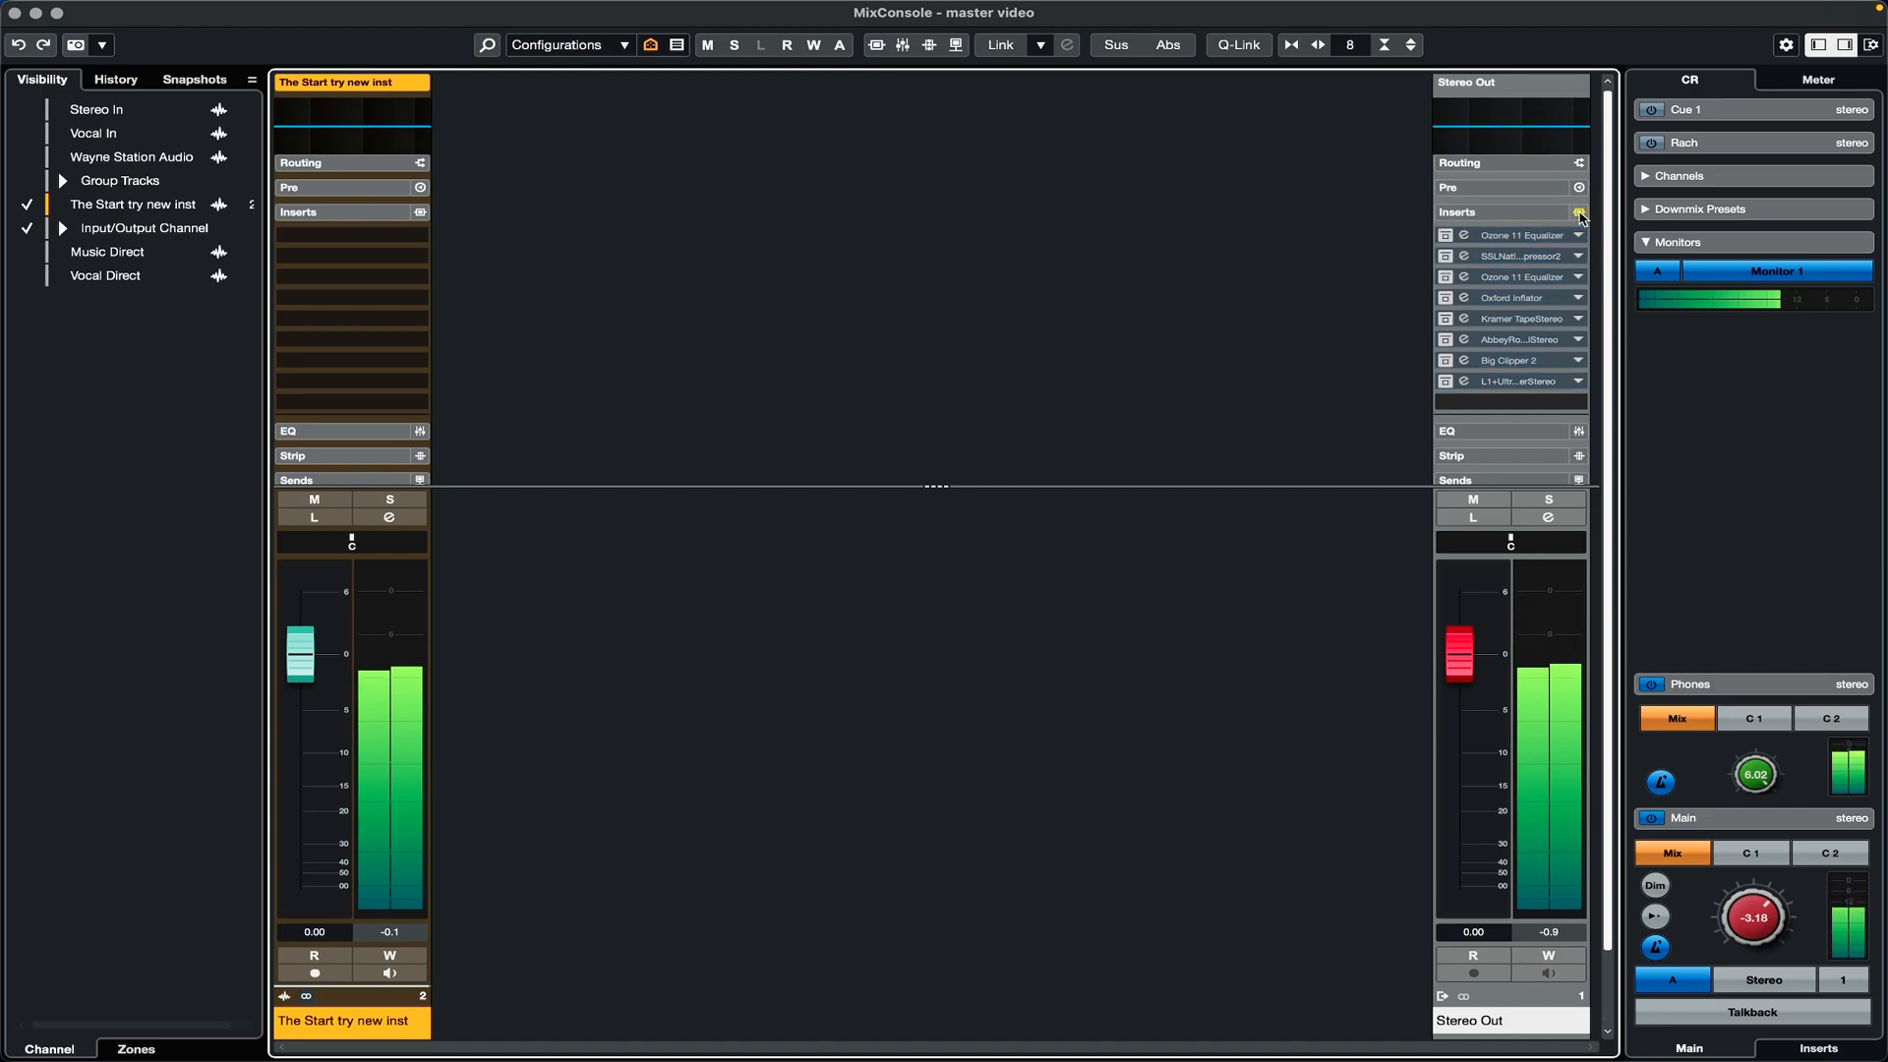
click(1580, 213)
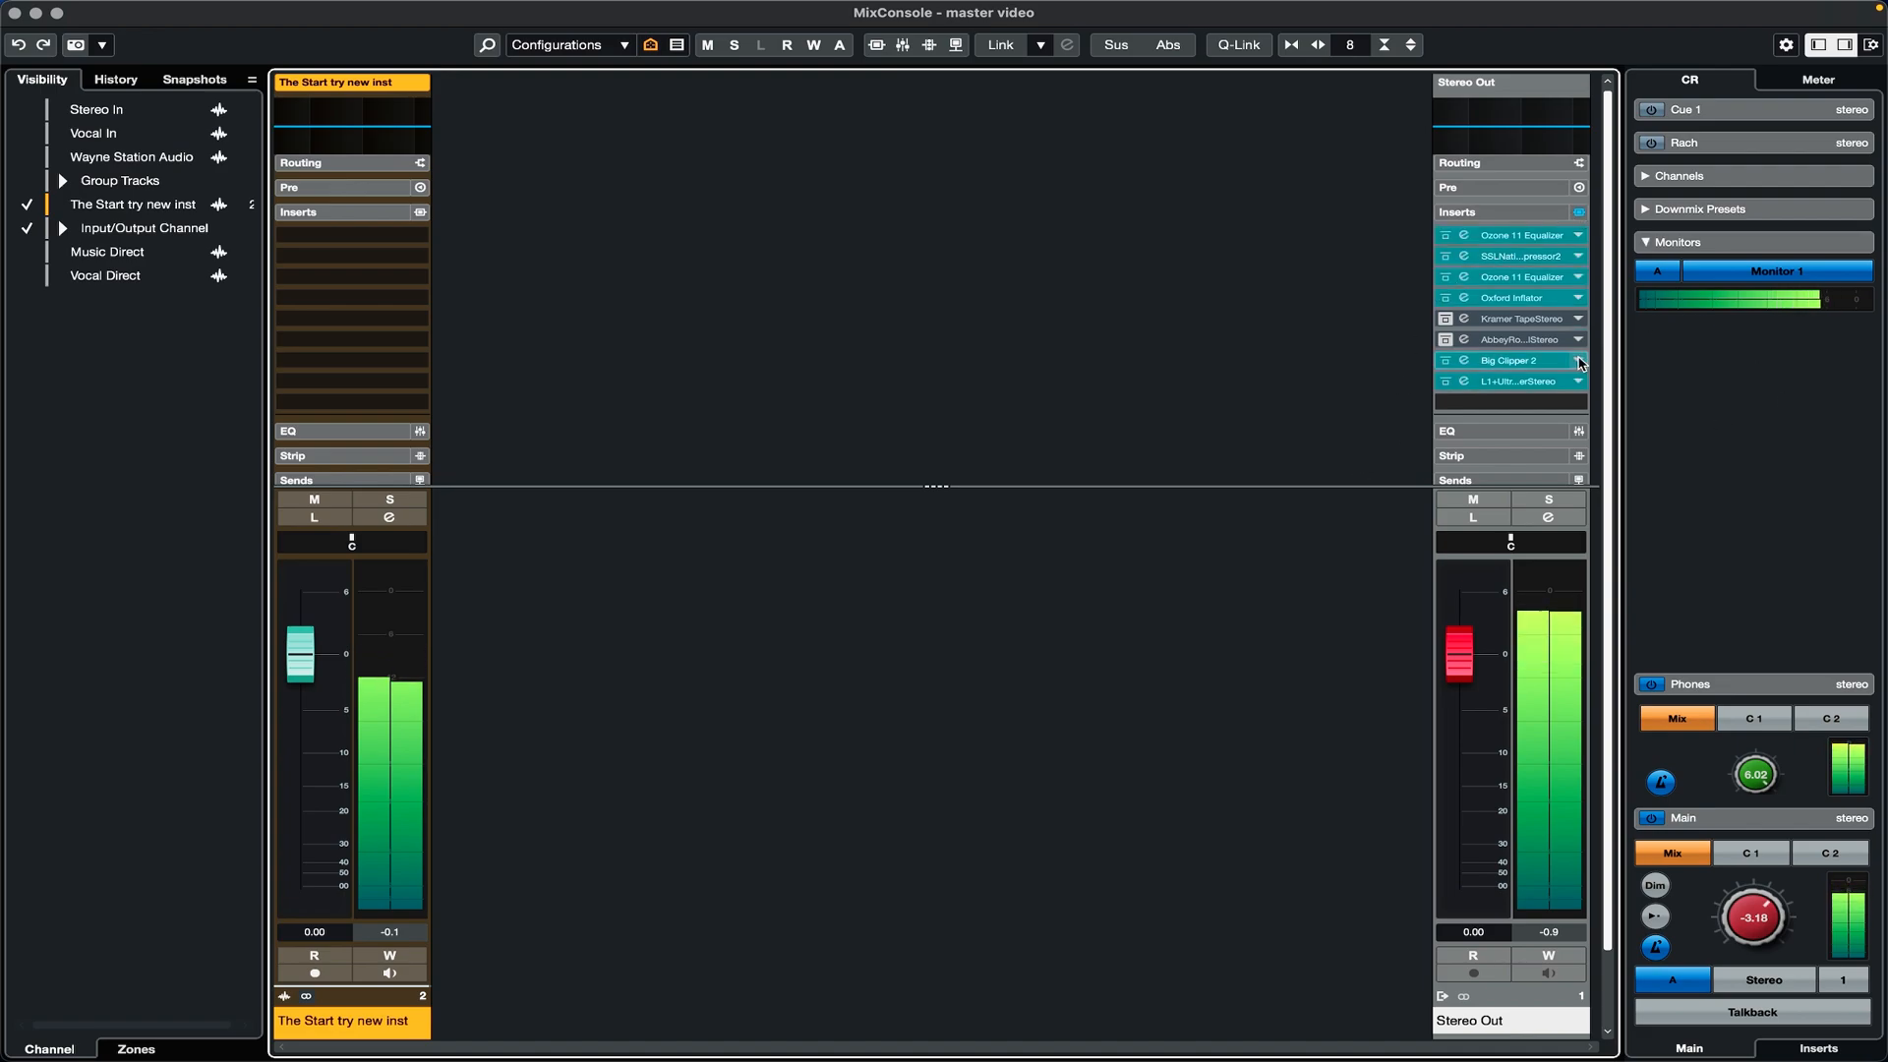
Step: Search the effects for "met" and insert ADPTR MetricAB in the empty slot after the limiter on Stereo Out
click(1574, 403)
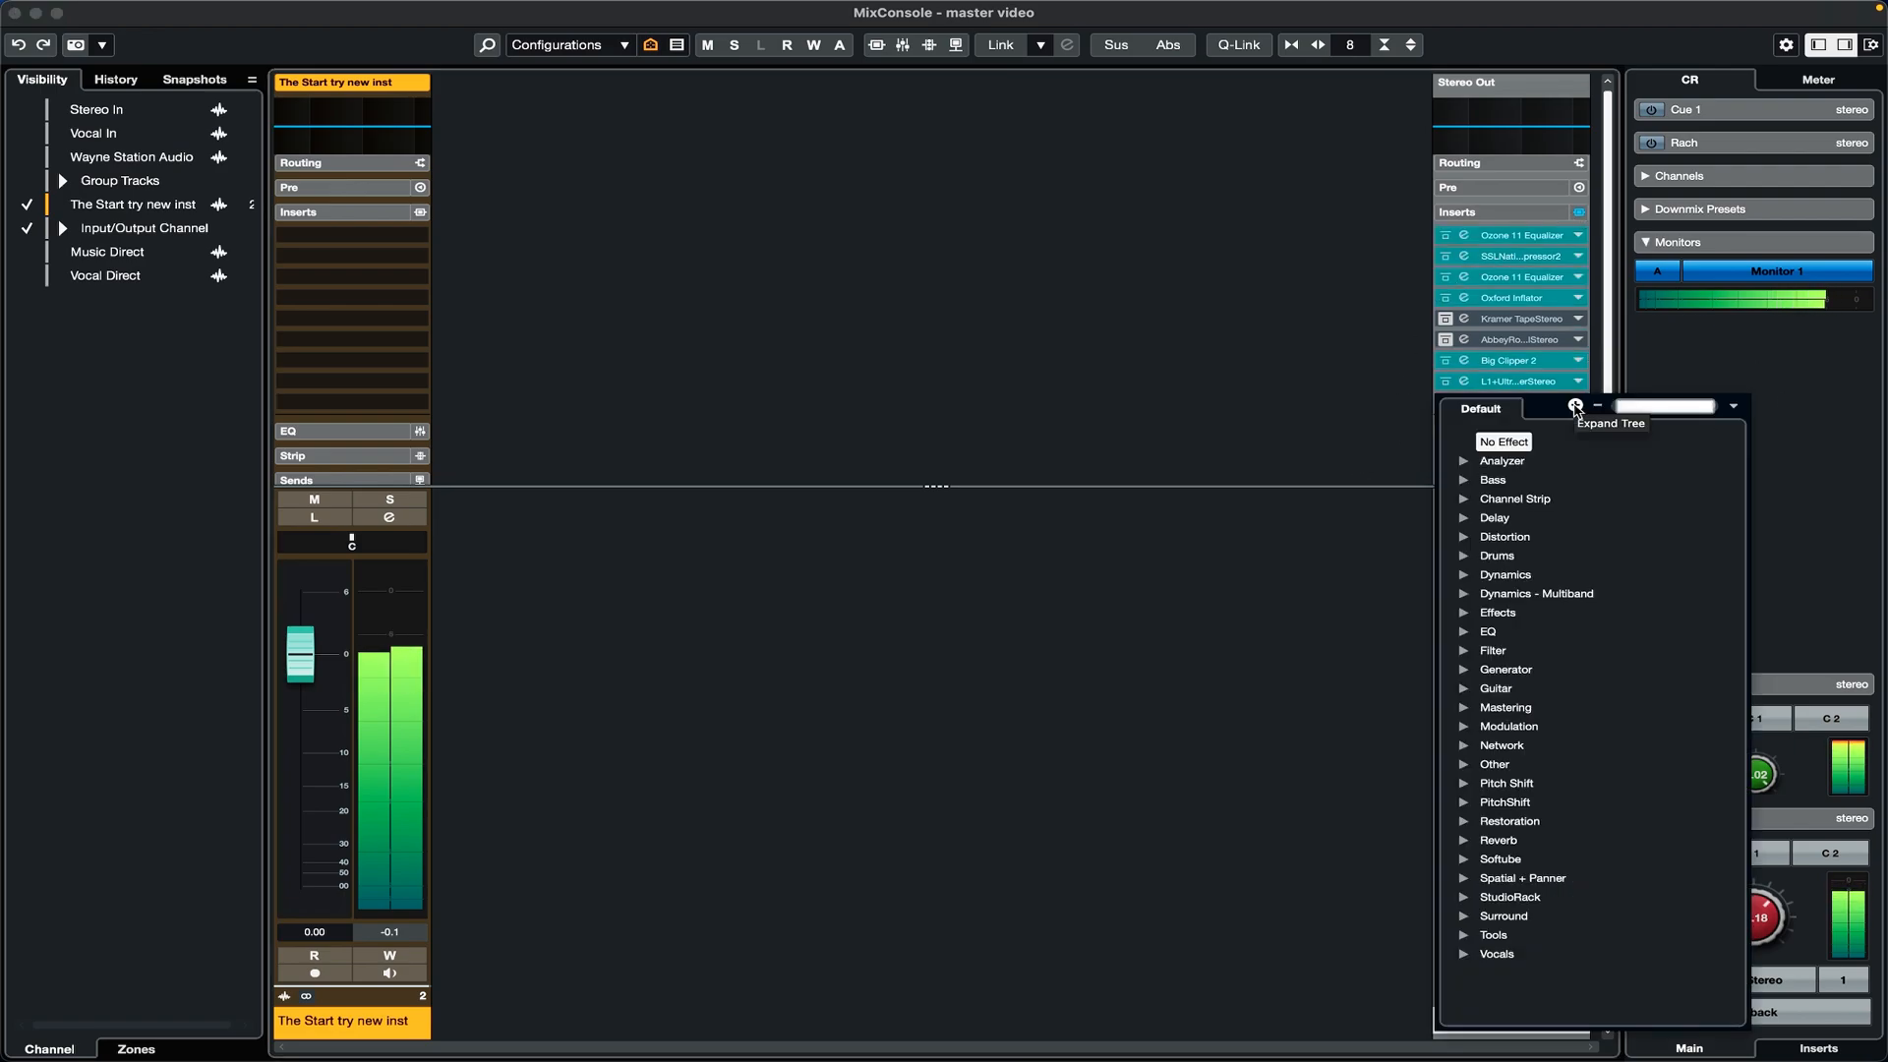
click(1574, 406)
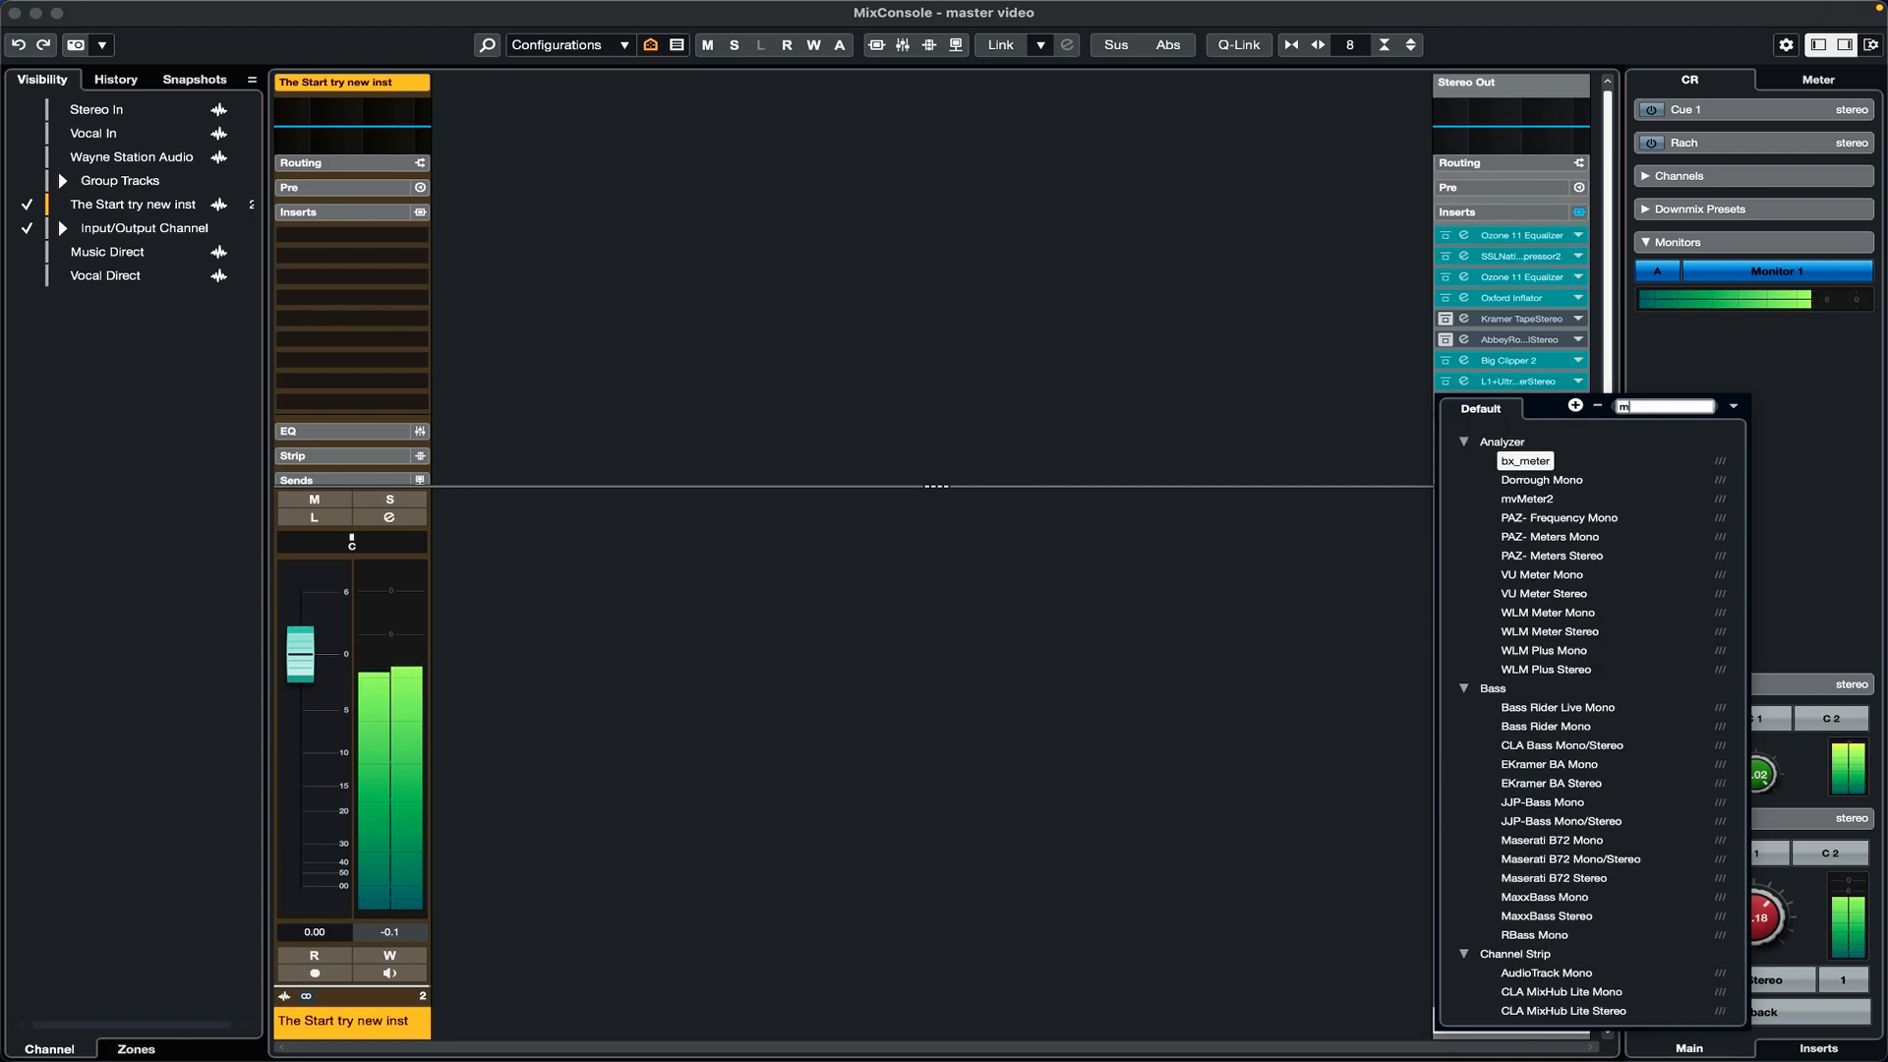
text(met)
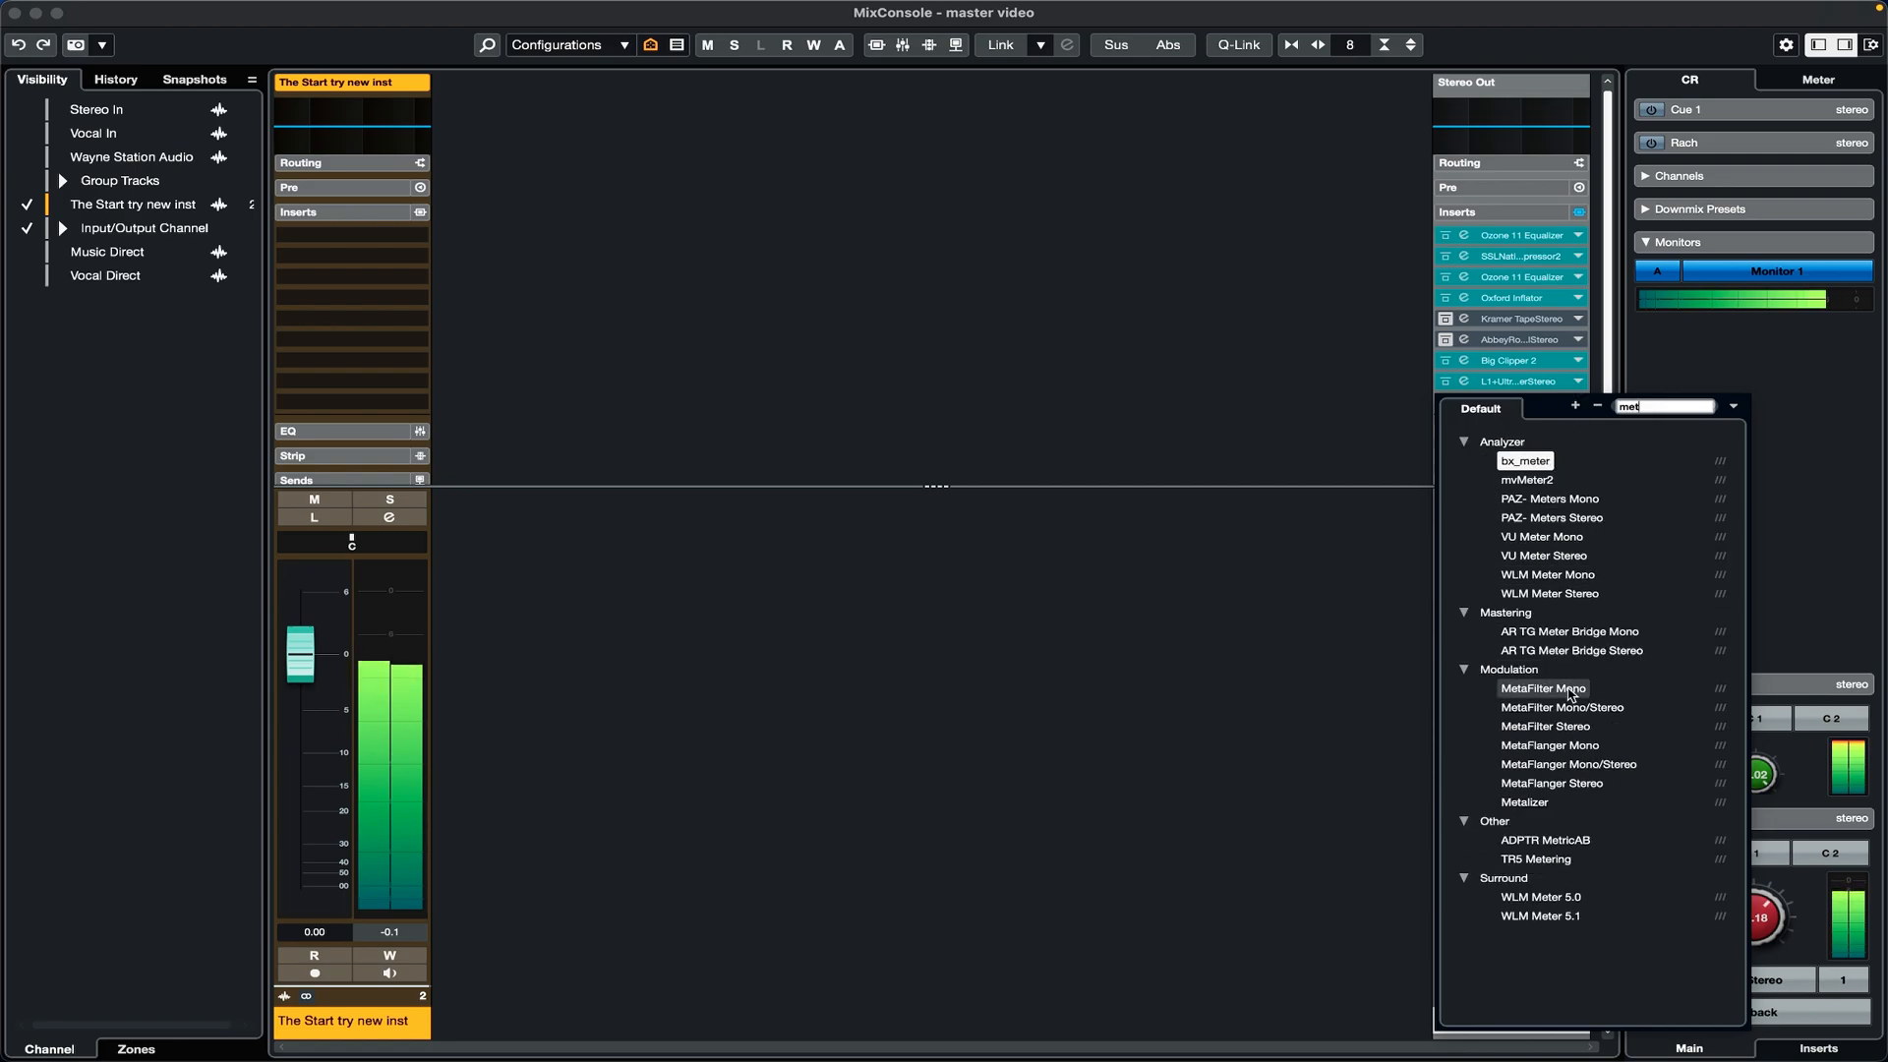
click(1564, 843)
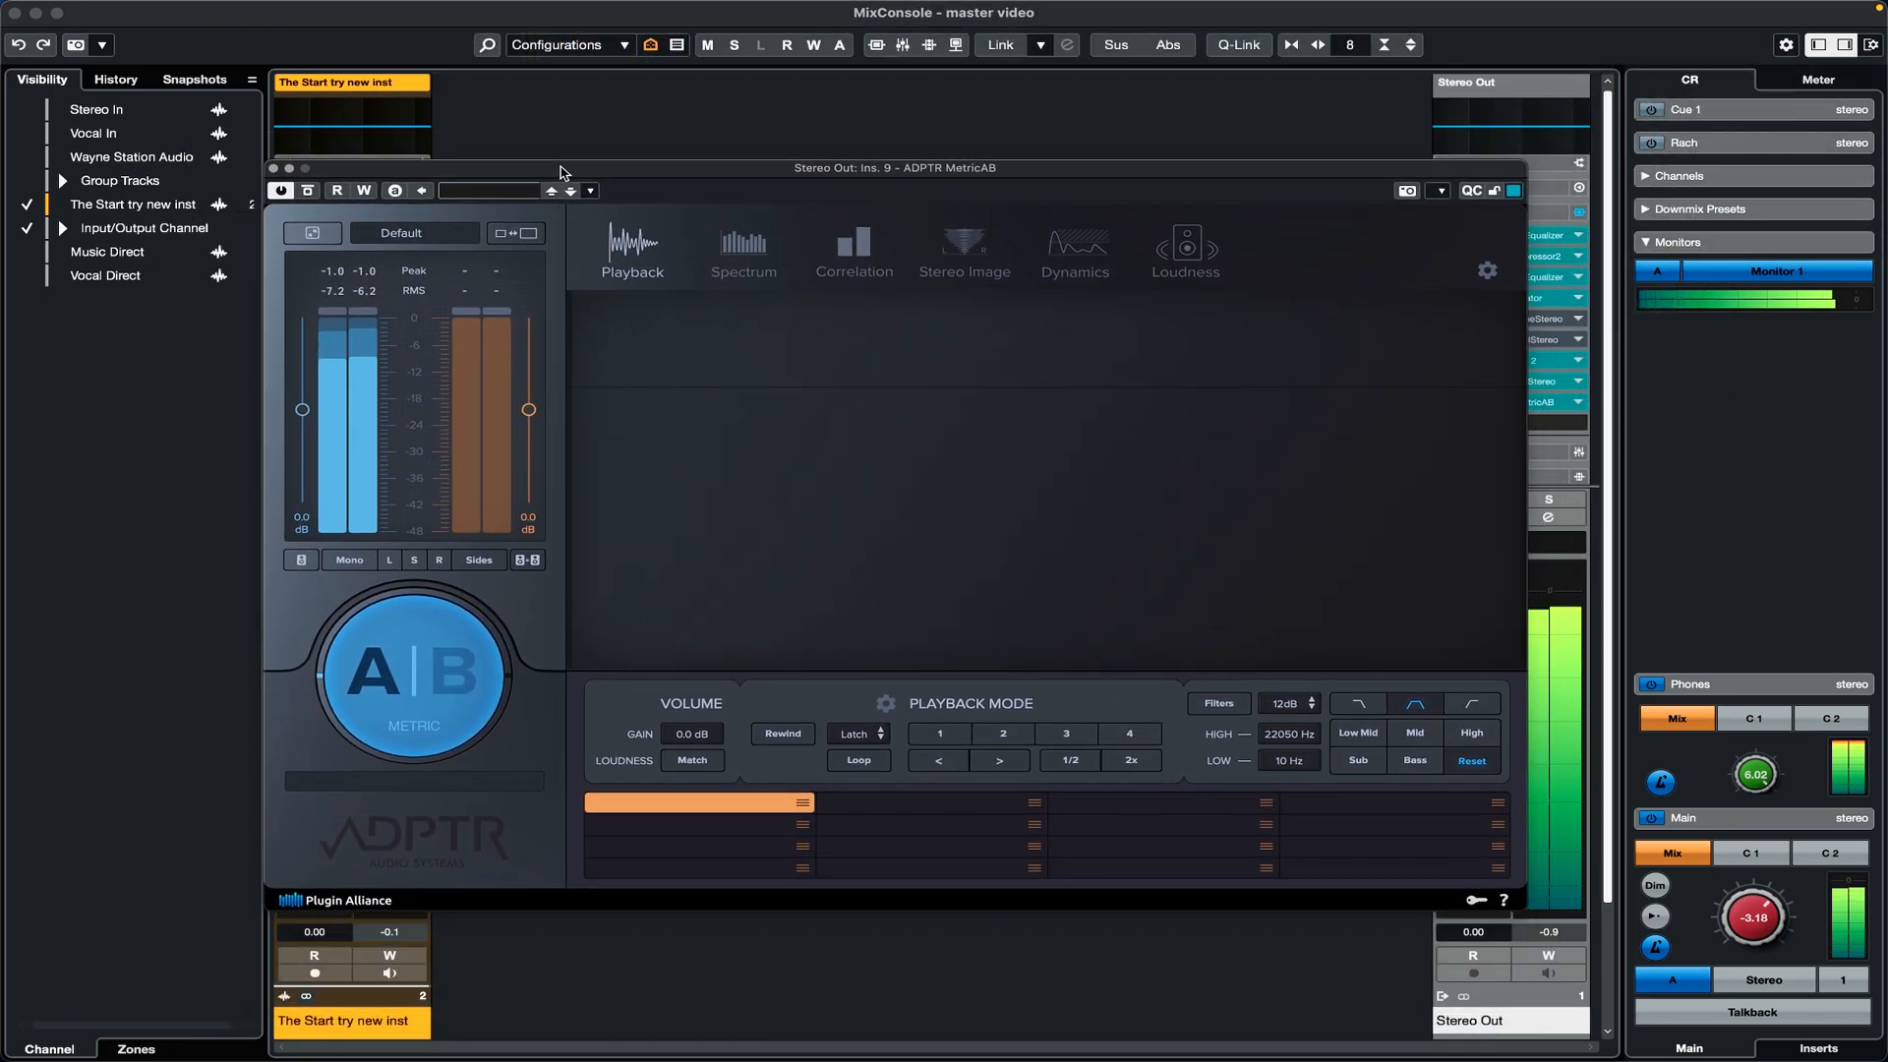
Step: Examine MetricAB's Spectrum, Correlation, Stereo Image, Dynamics and Loudness displays, close it, and stop playback
click(773, 262)
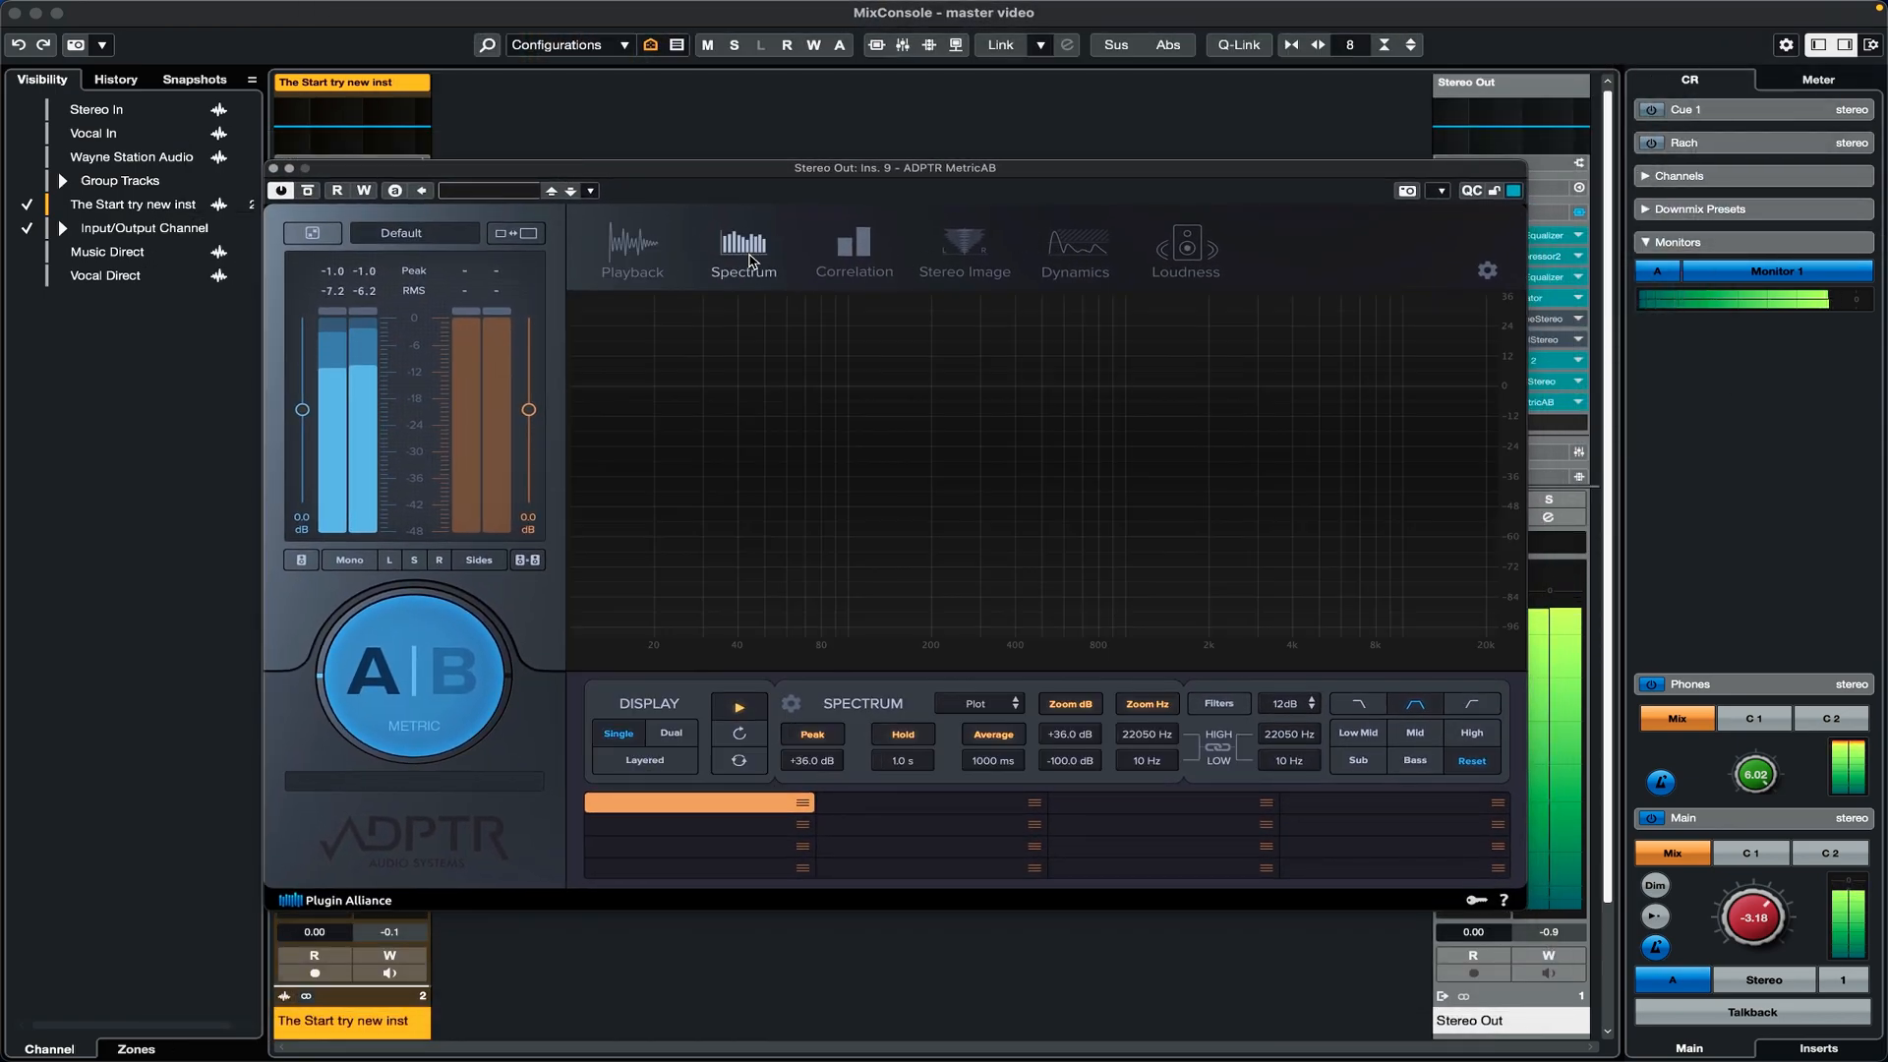
click(827, 264)
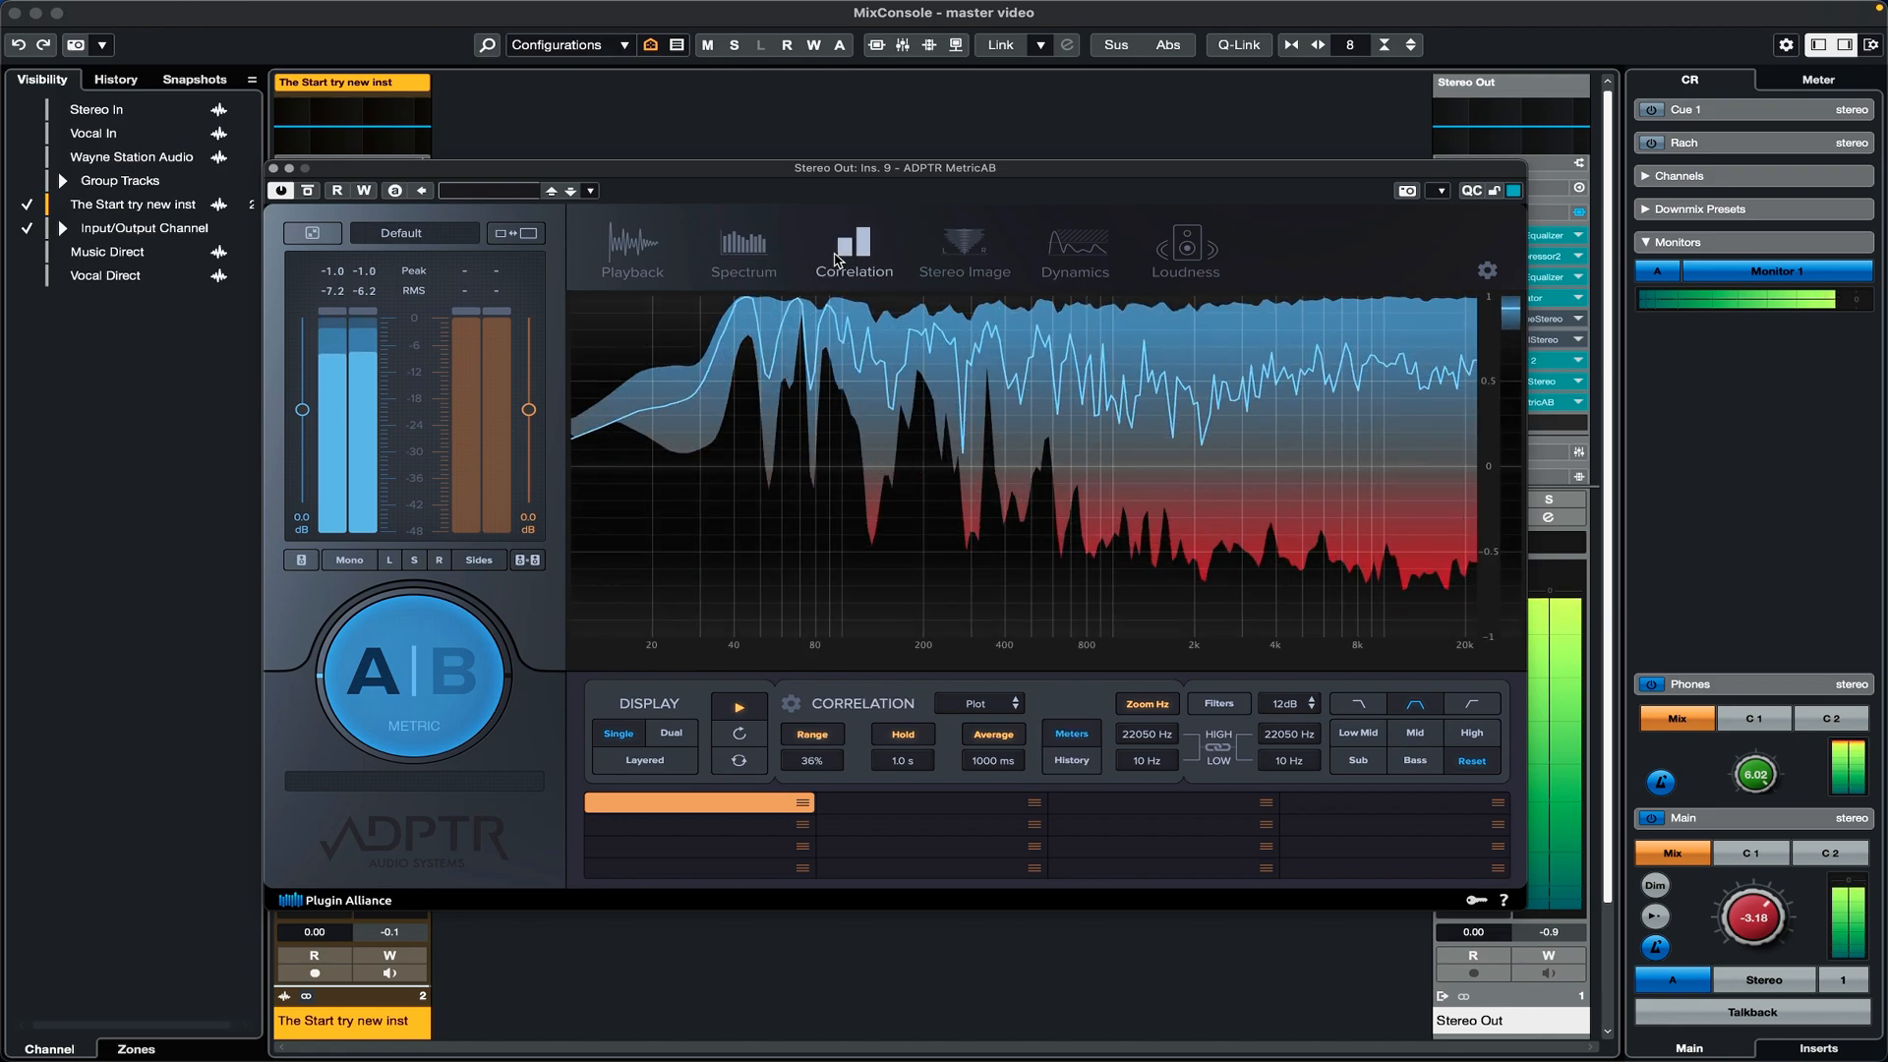
click(969, 241)
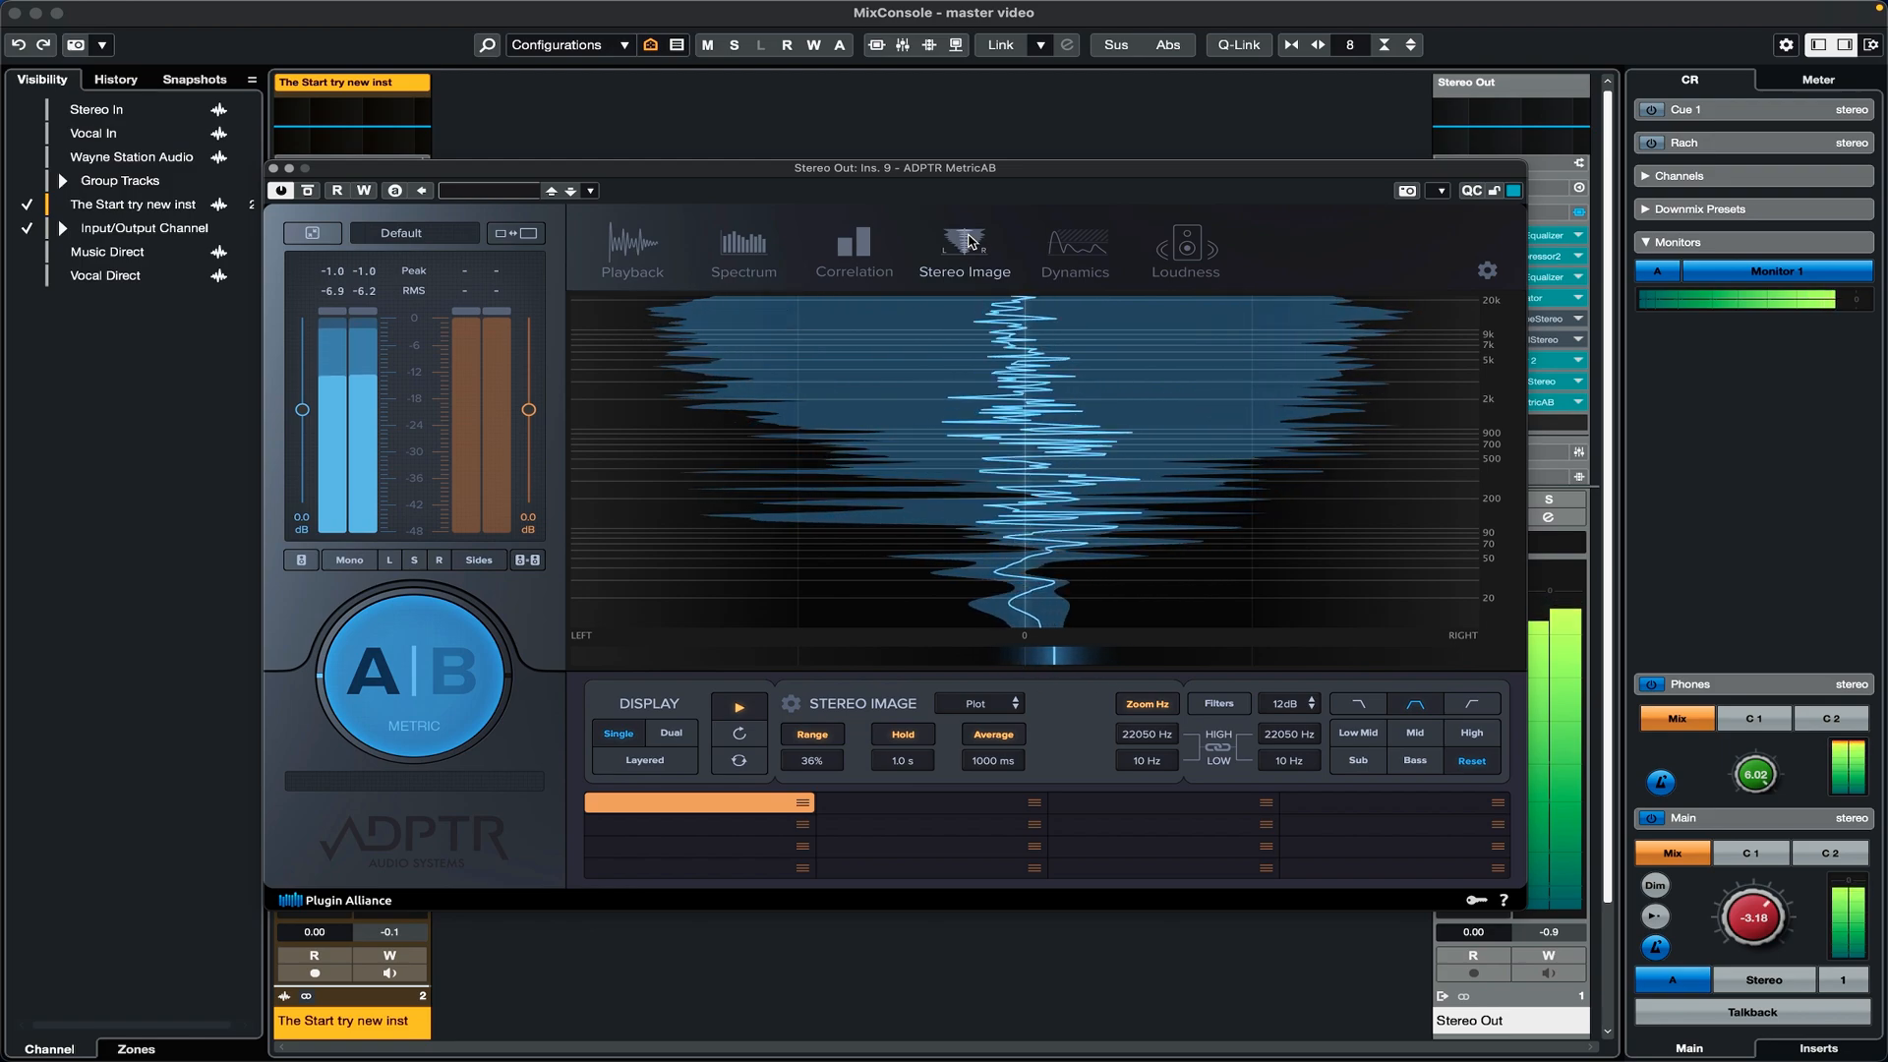
click(1093, 252)
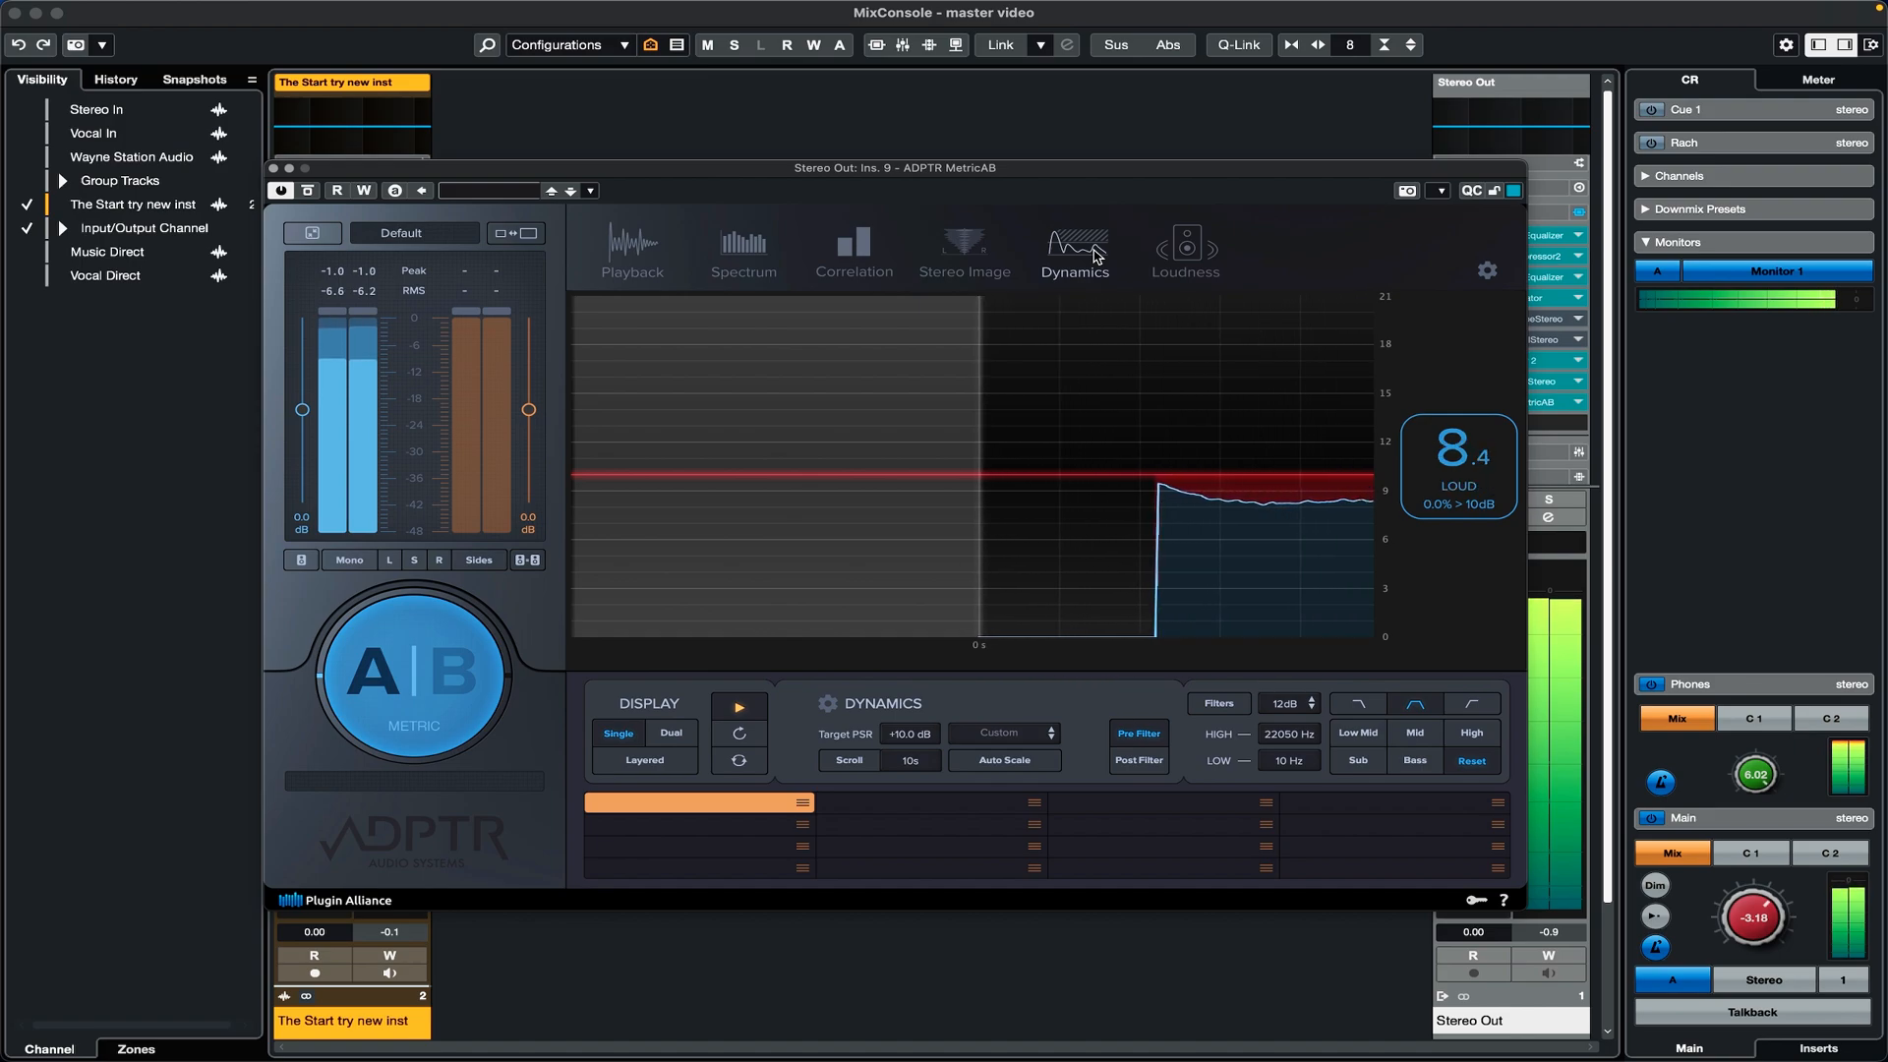
click(1196, 260)
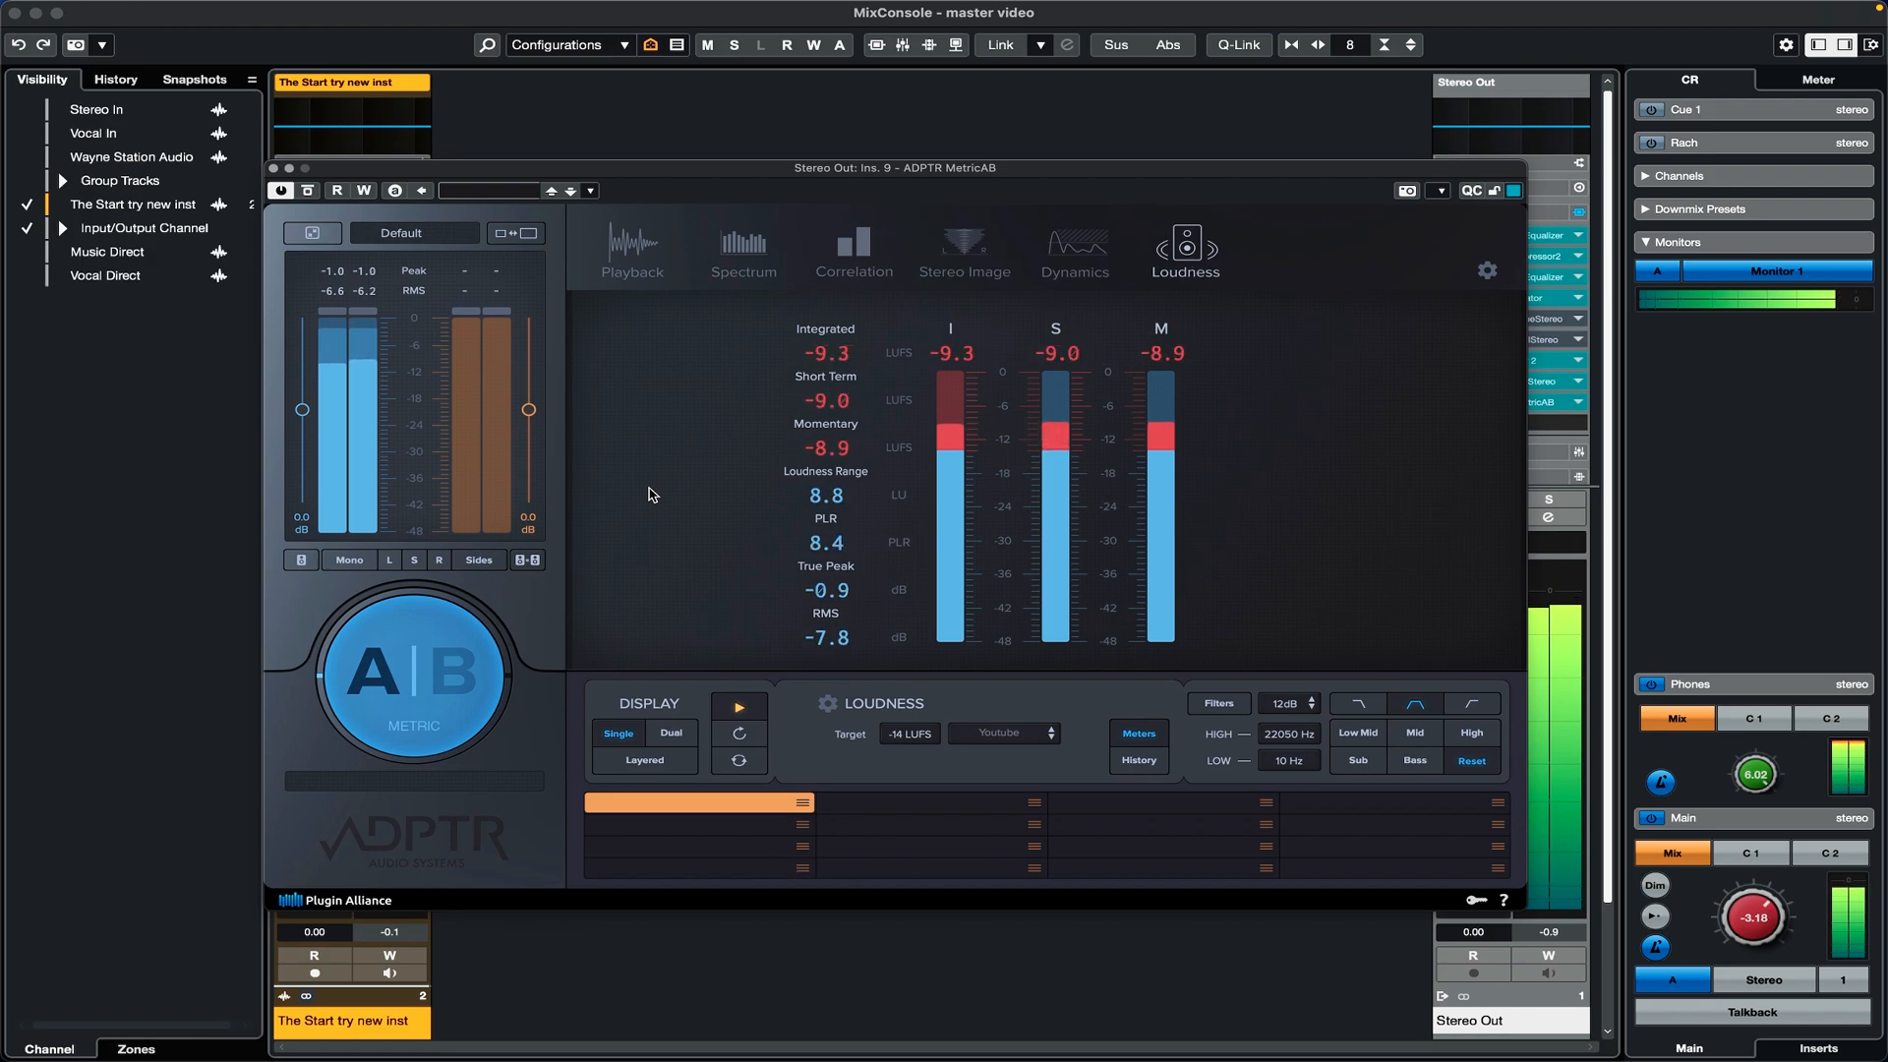
click(274, 169)
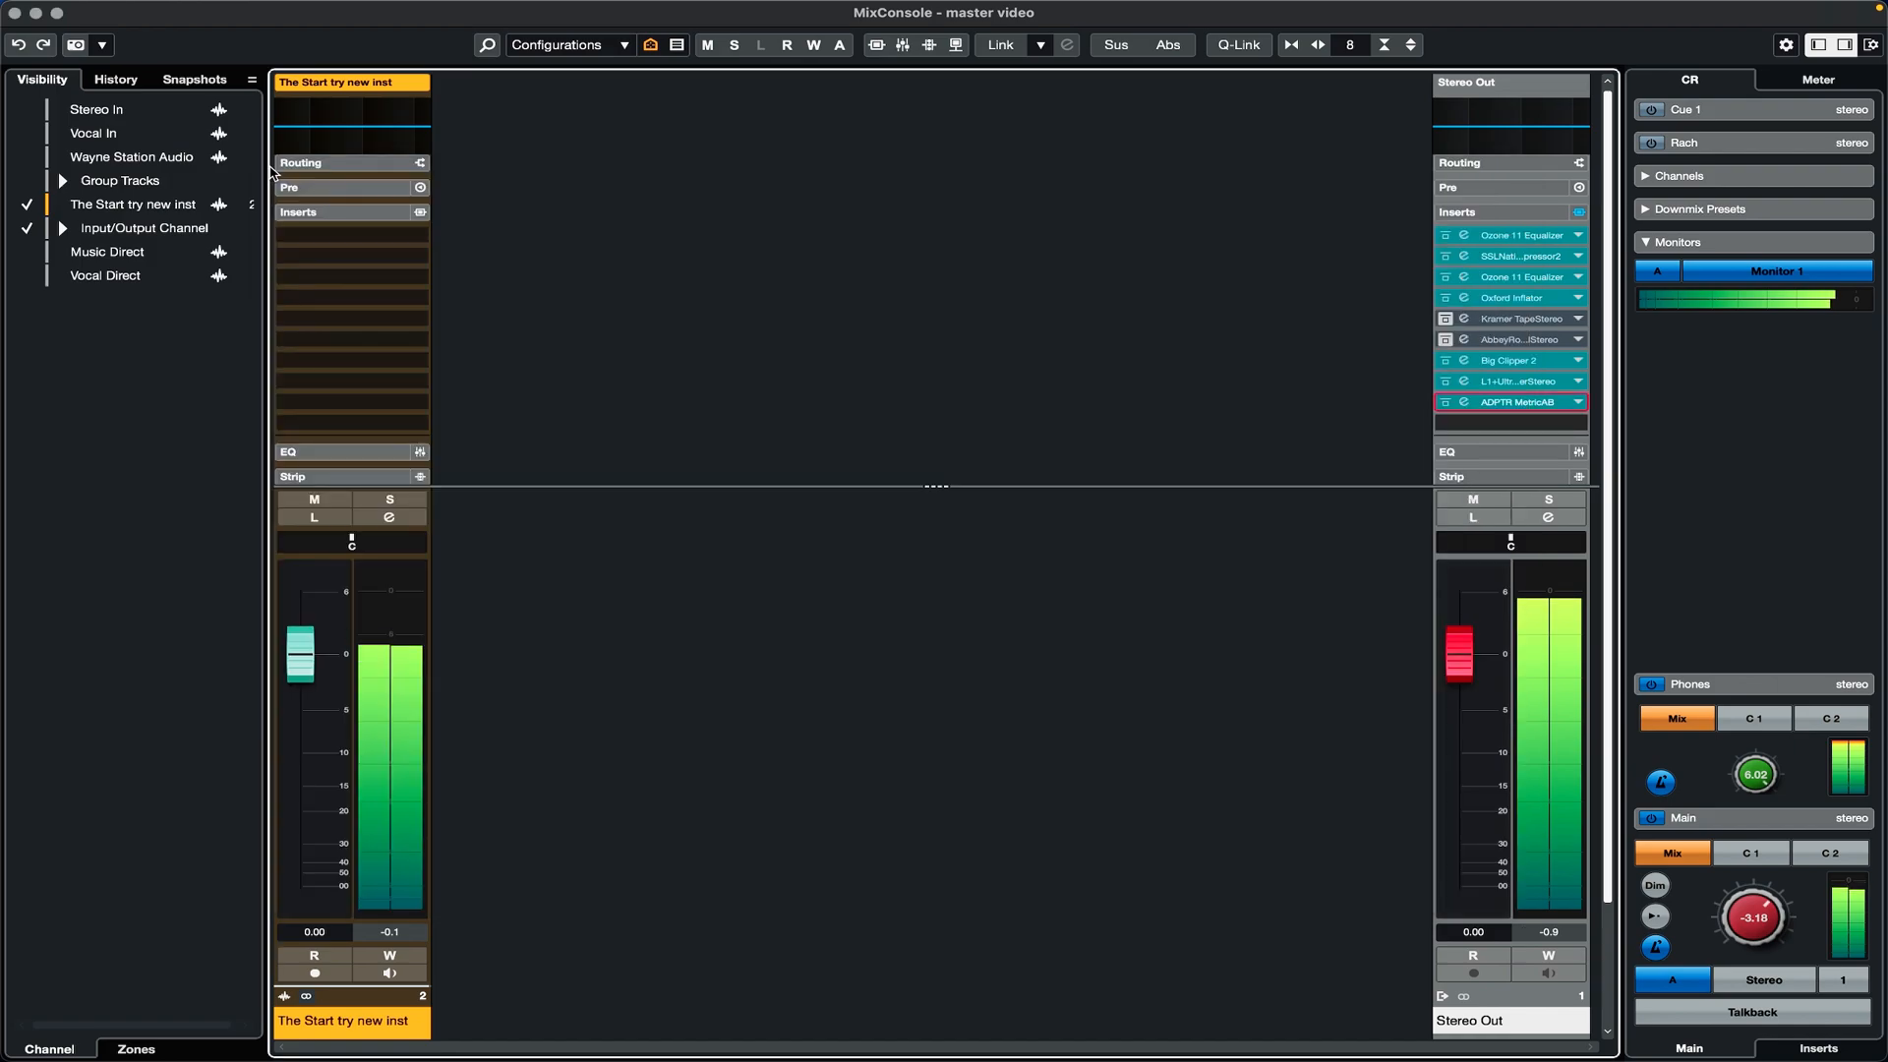
key(space)
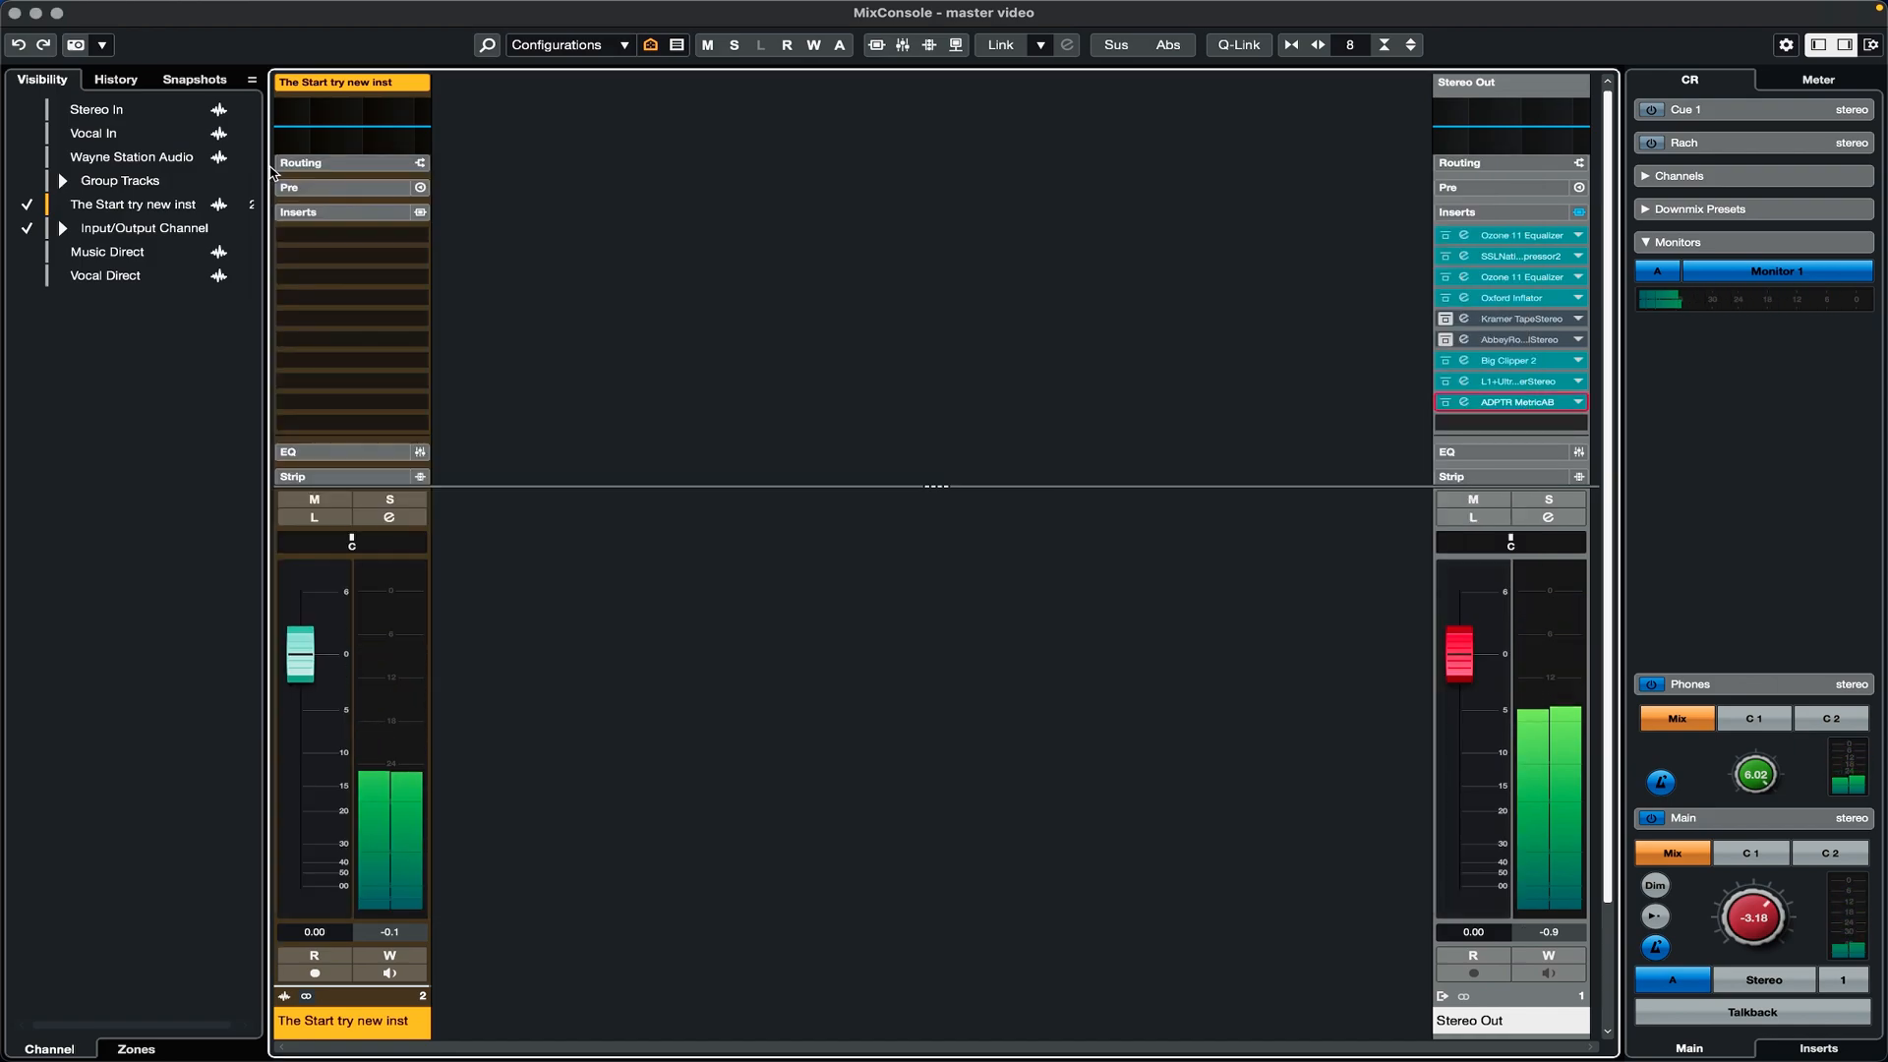